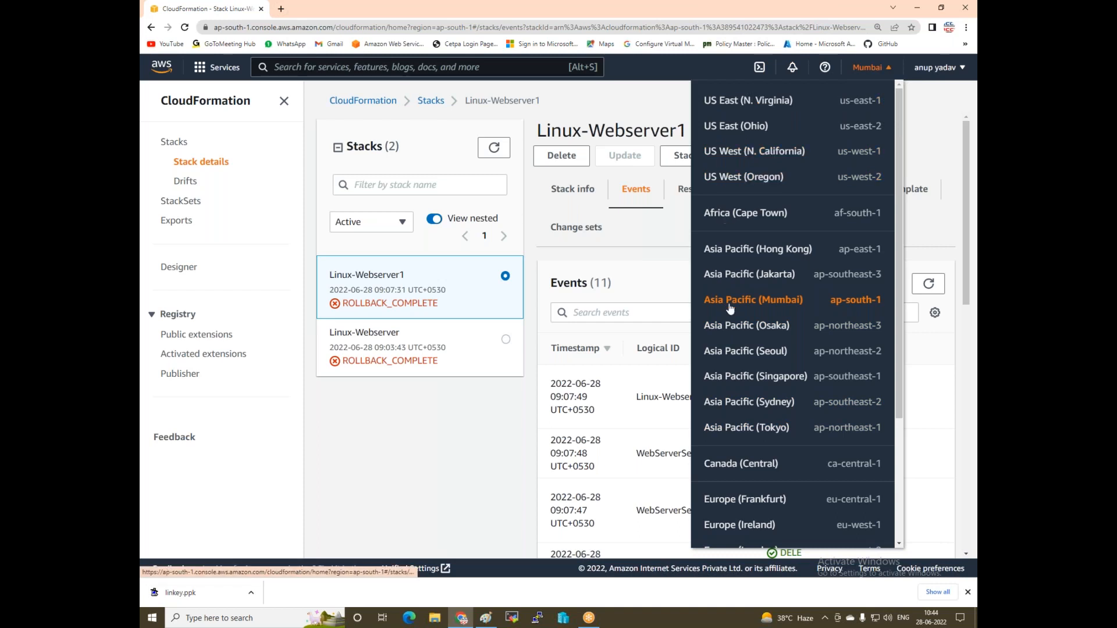
- Search the AWS services for "ec2" and open the EC2 dashboard in the Mumbai region
left_click(456, 464)
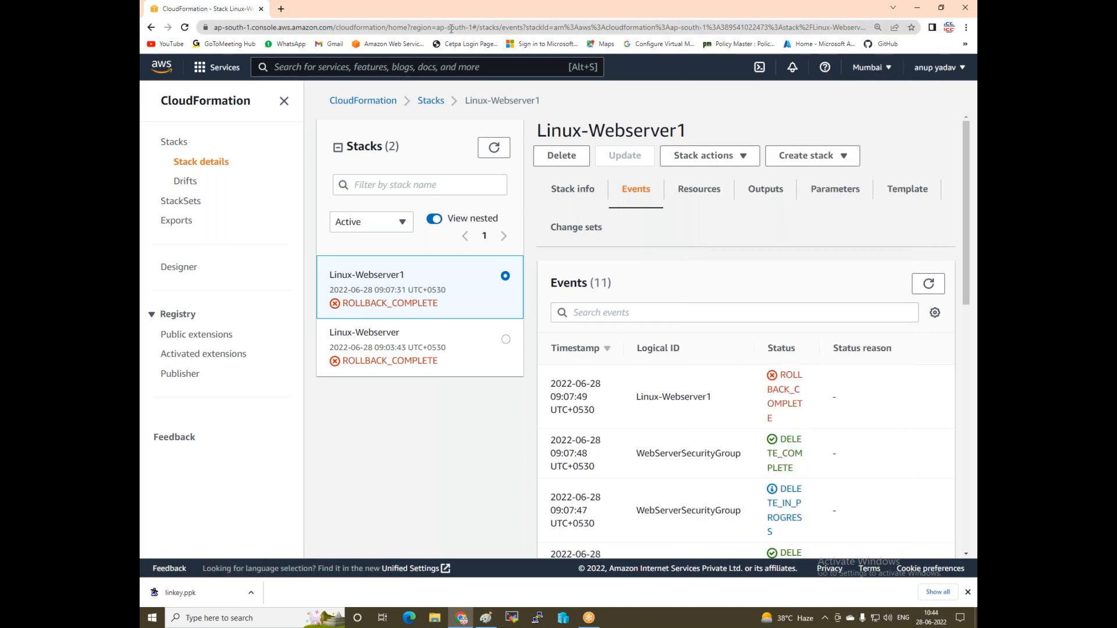
left_click(215, 71)
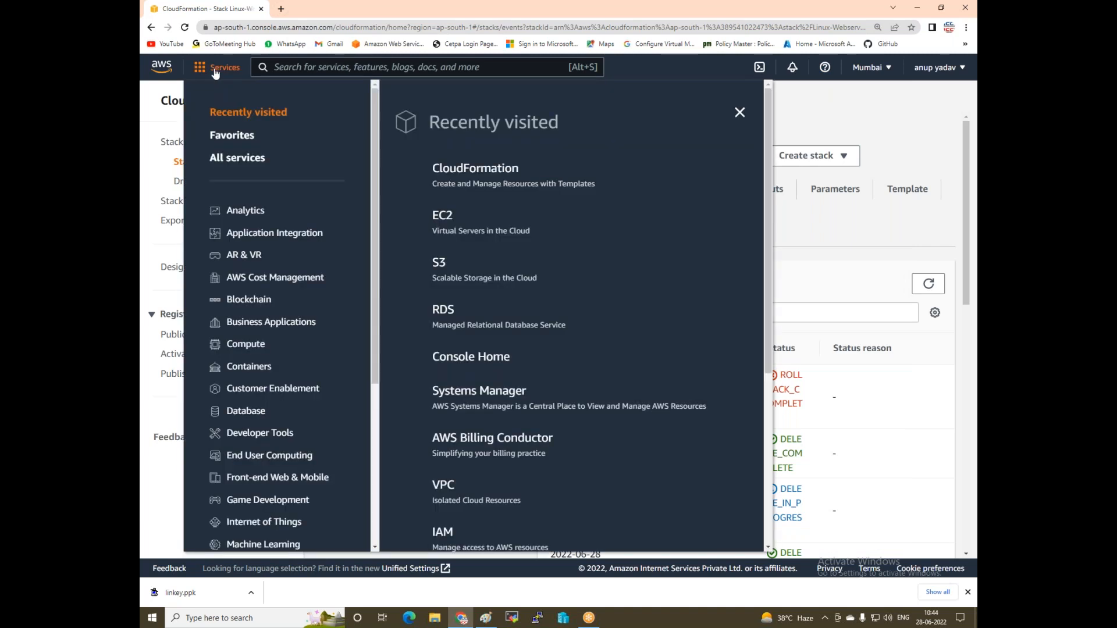
left_click(311, 64)
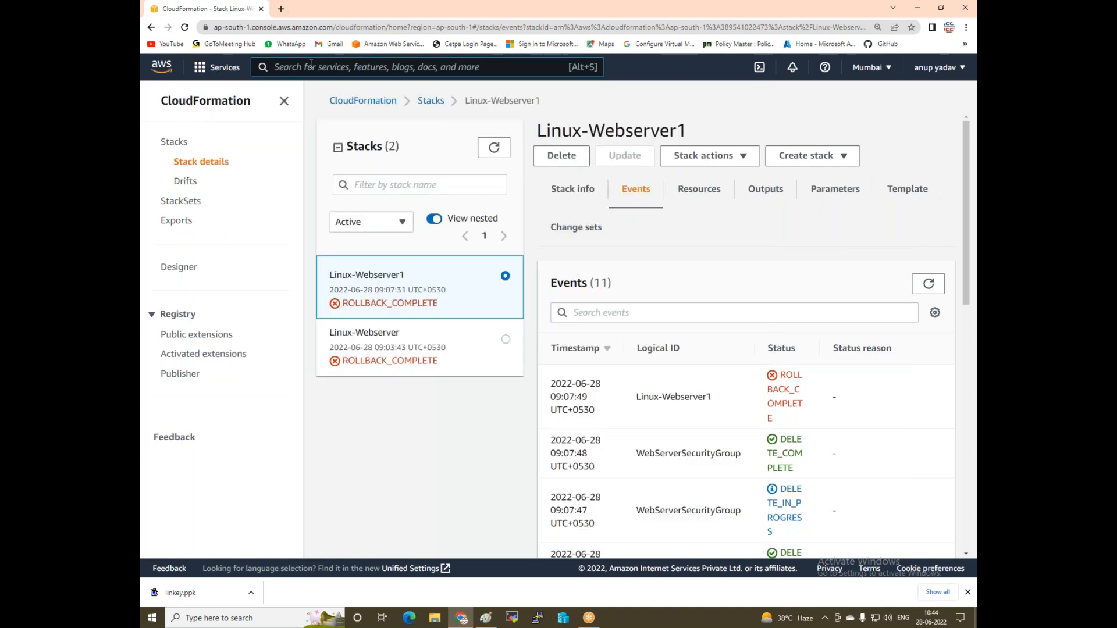
type("ec2")
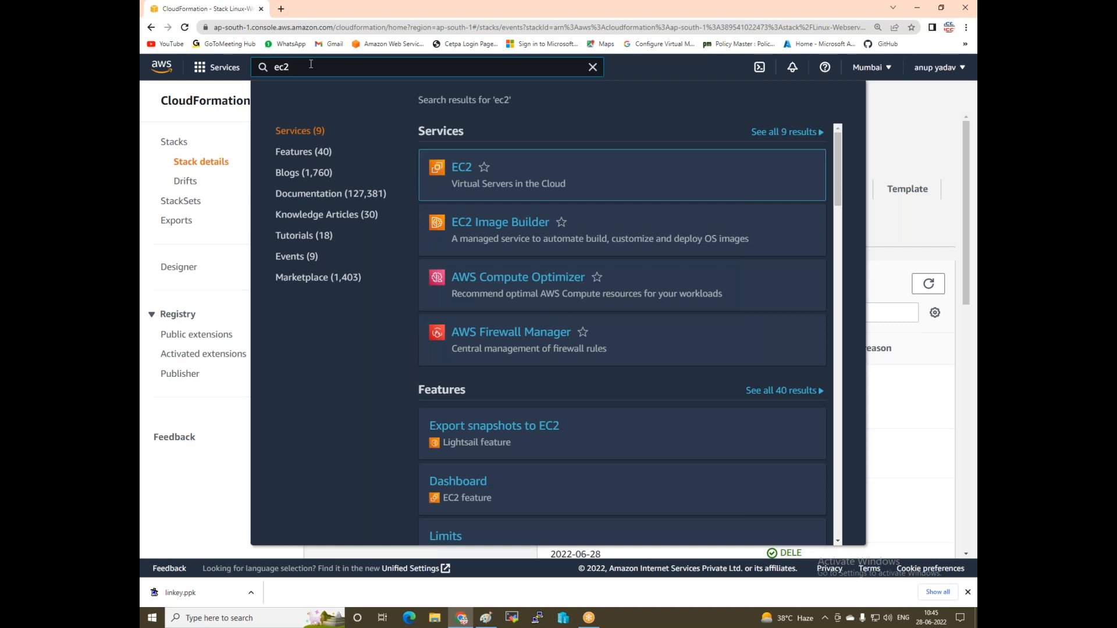
left_click(459, 169)
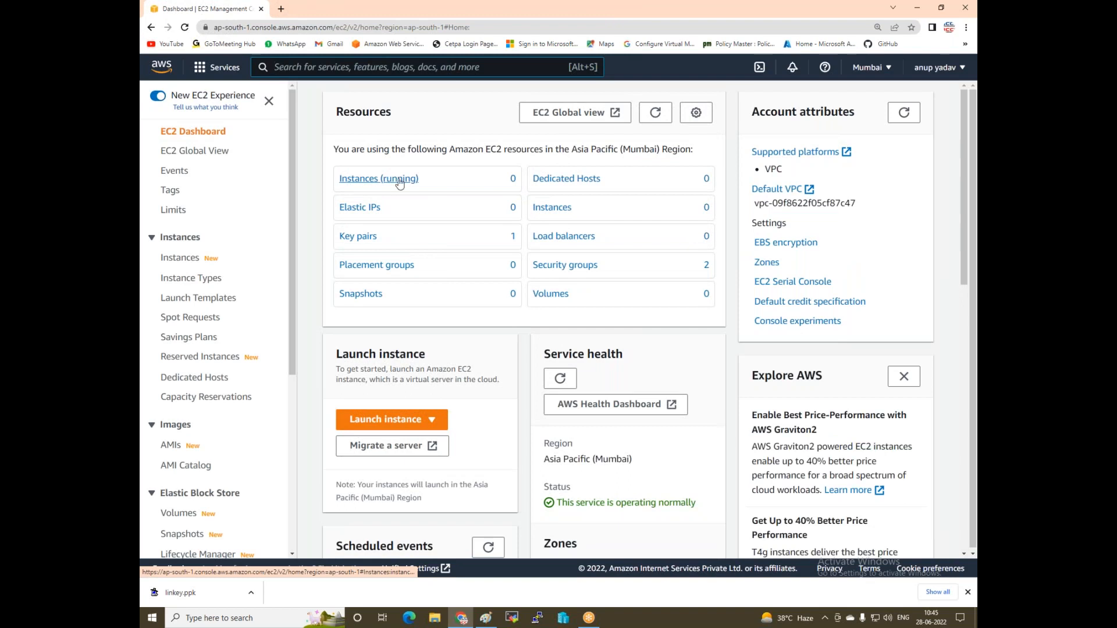
- Open the EC2 security groups list under Network & Security and start creating a new security group
scroll(214, 256, "down", 3)
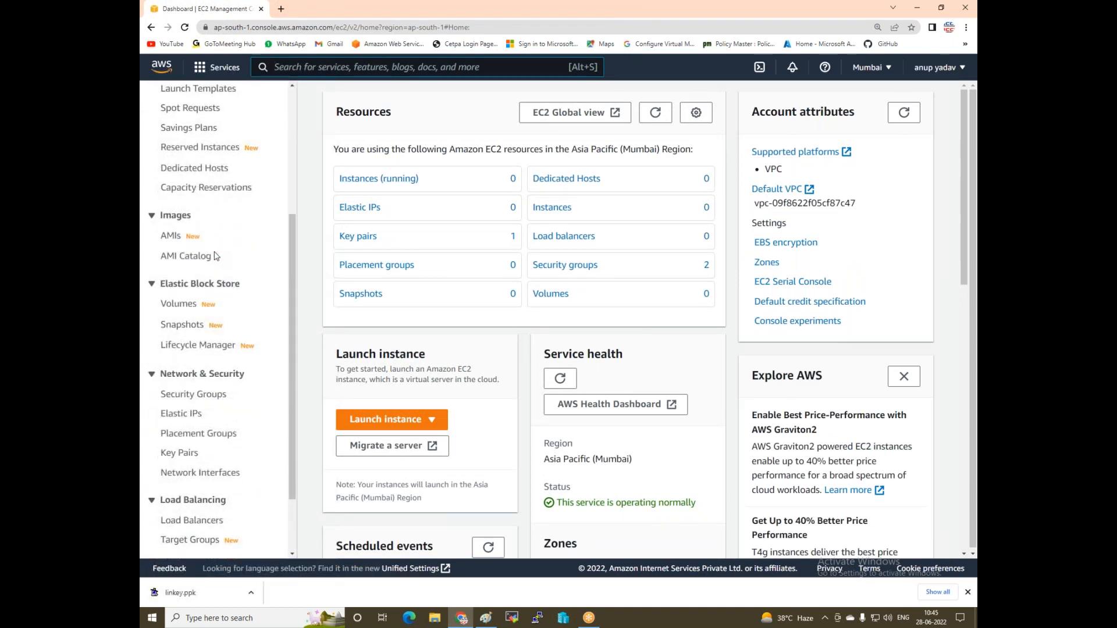
scroll(214, 254, "down", 2)
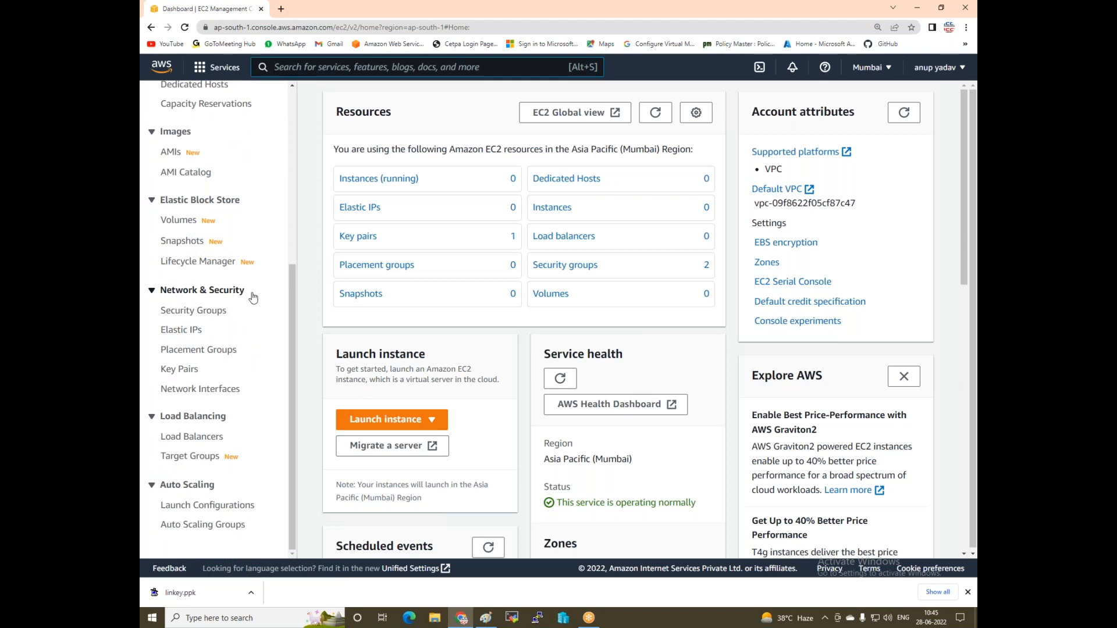
left_click(201, 312)
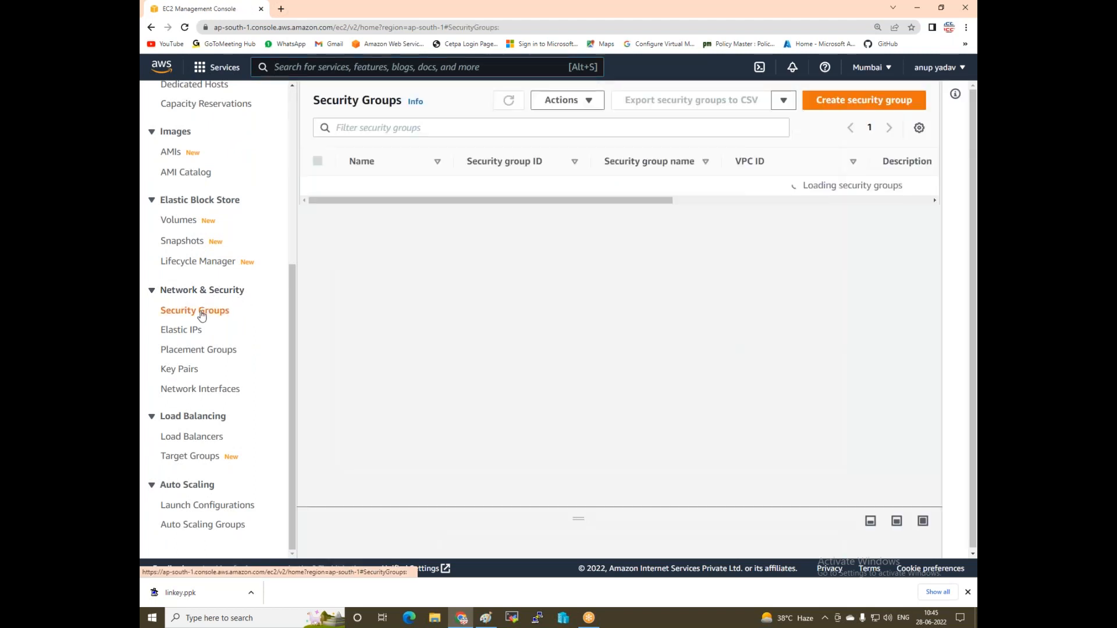
left_click(879, 103)
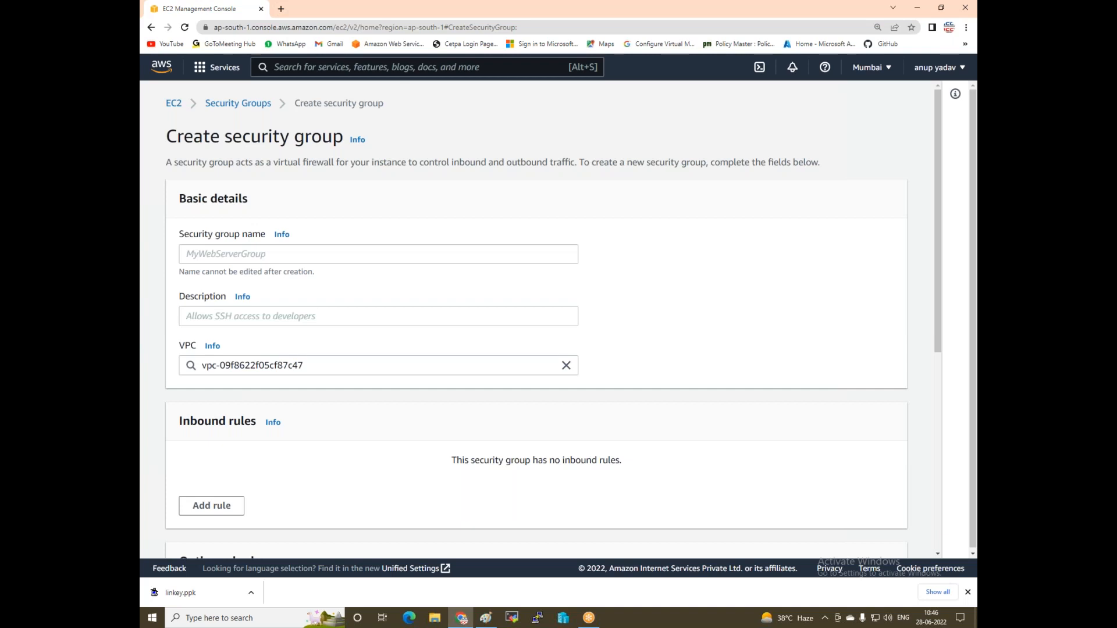
- Name the security group Linux-SG, describe it as "allow protocol", and assign it to the default VPC vpc-09f8622f05cf87c47
left_click(227, 257)
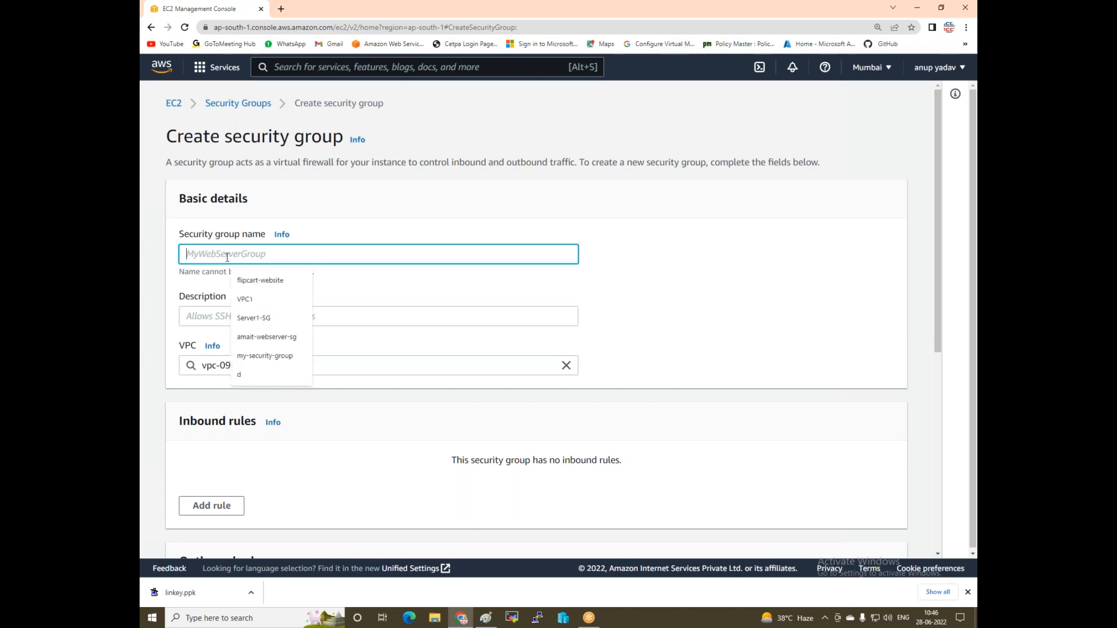
type("Linu")
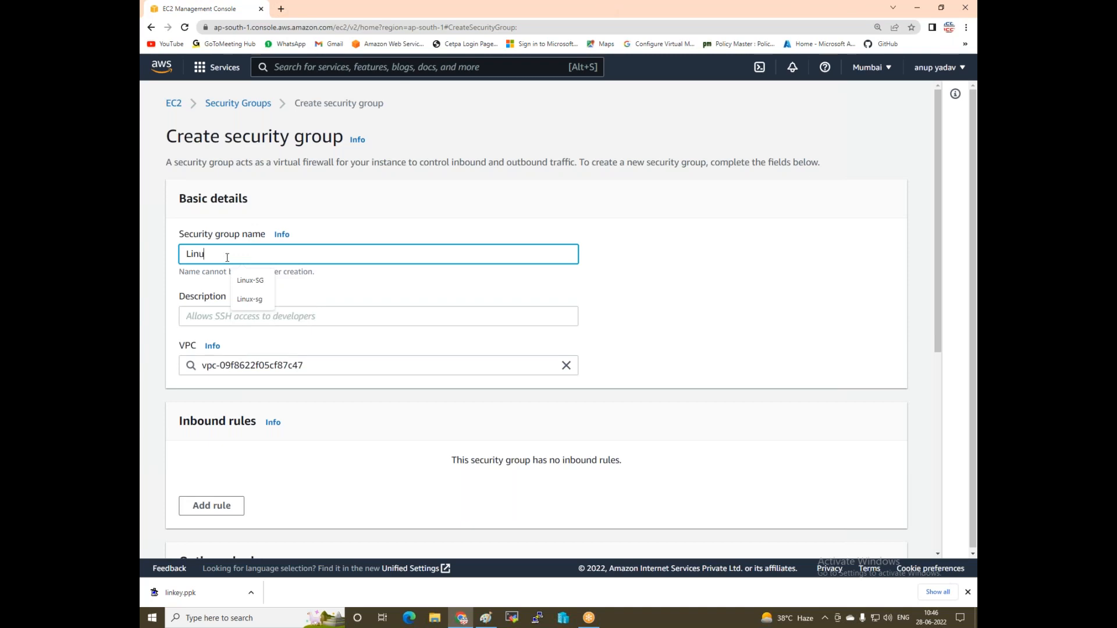
type("x-SG")
left_click(196, 320)
left_click(263, 342)
left_click(282, 365)
left_click(566, 366)
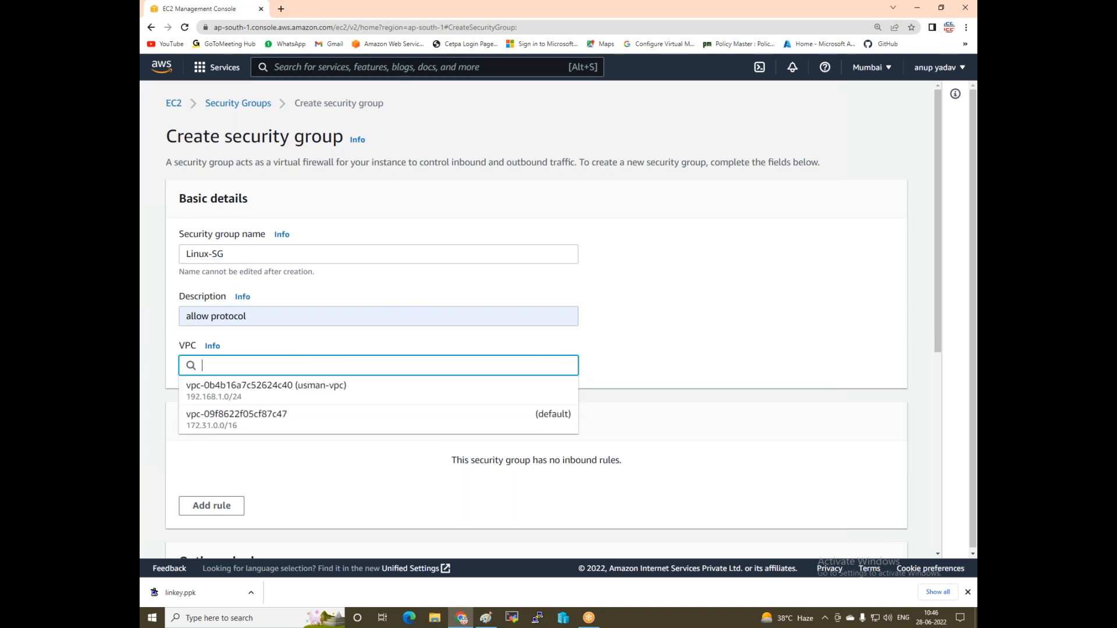
left_click(282, 424)
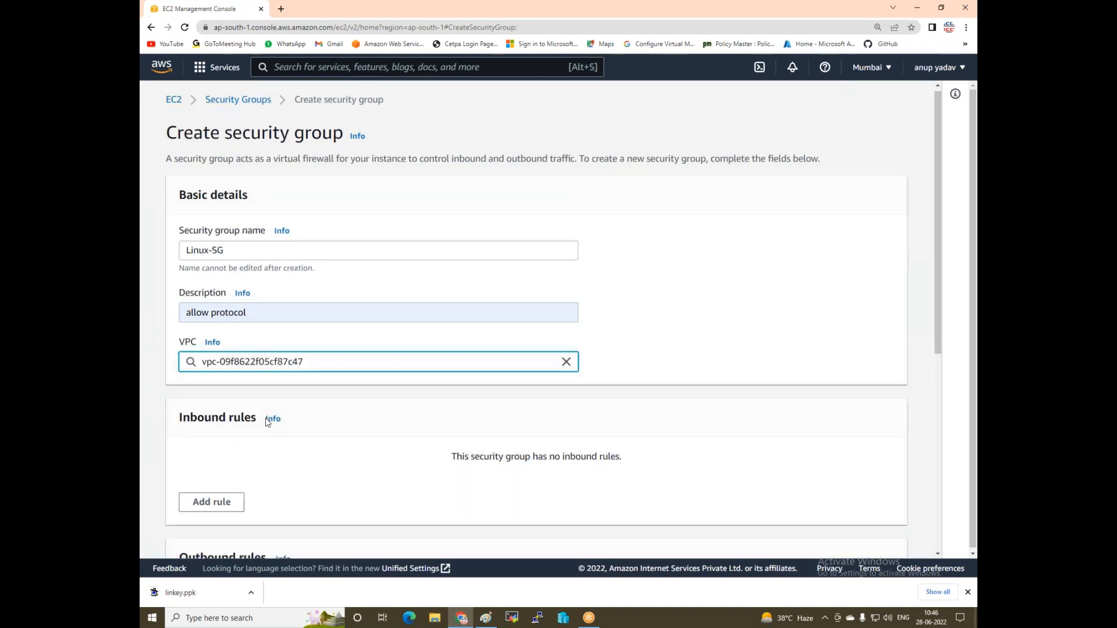
- Add four blank inbound rules to the Linux-SG security group
scroll(243, 436, "down", 3)
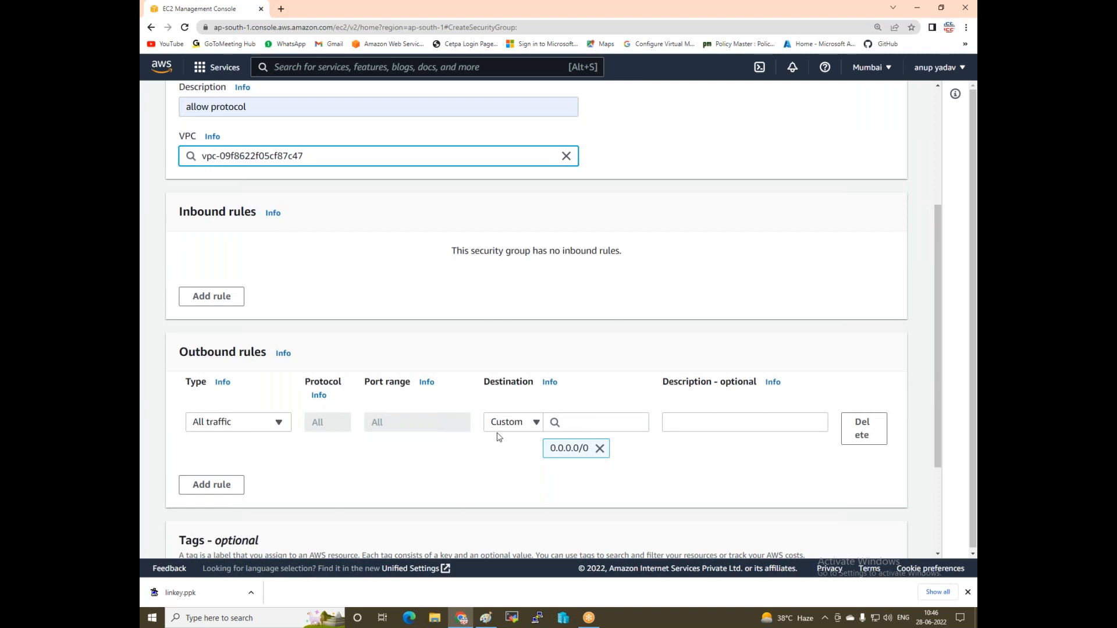
left_click(221, 297)
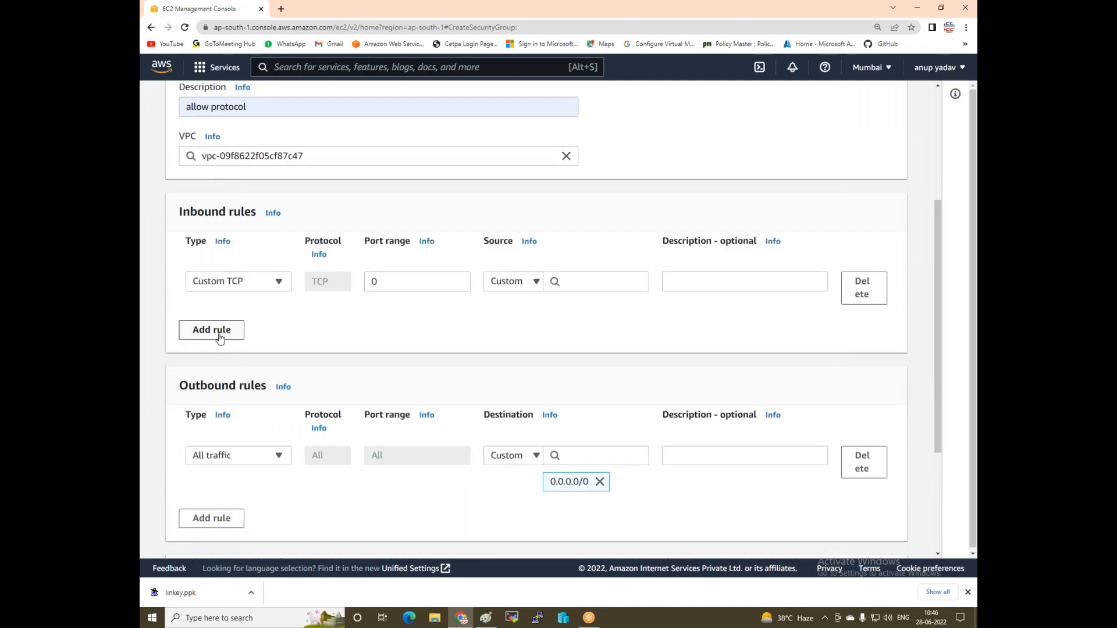
left_click(219, 338)
left_click(220, 372)
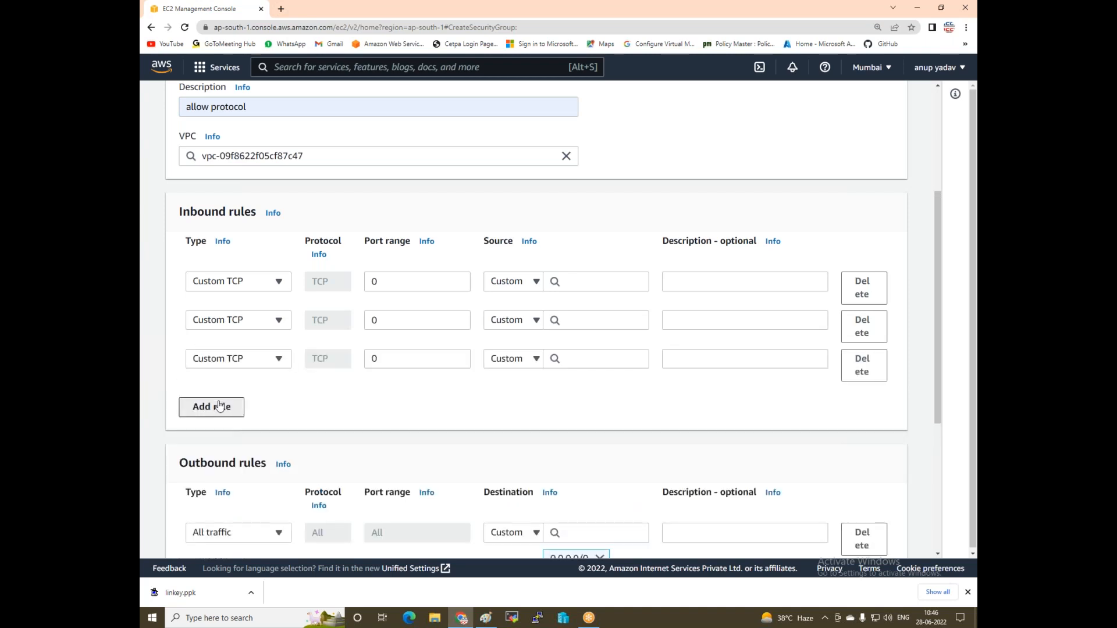
left_click(219, 406)
- Set the first inbound rule's type to HTTP and the second rule's type to HTTPS
left_click(255, 280)
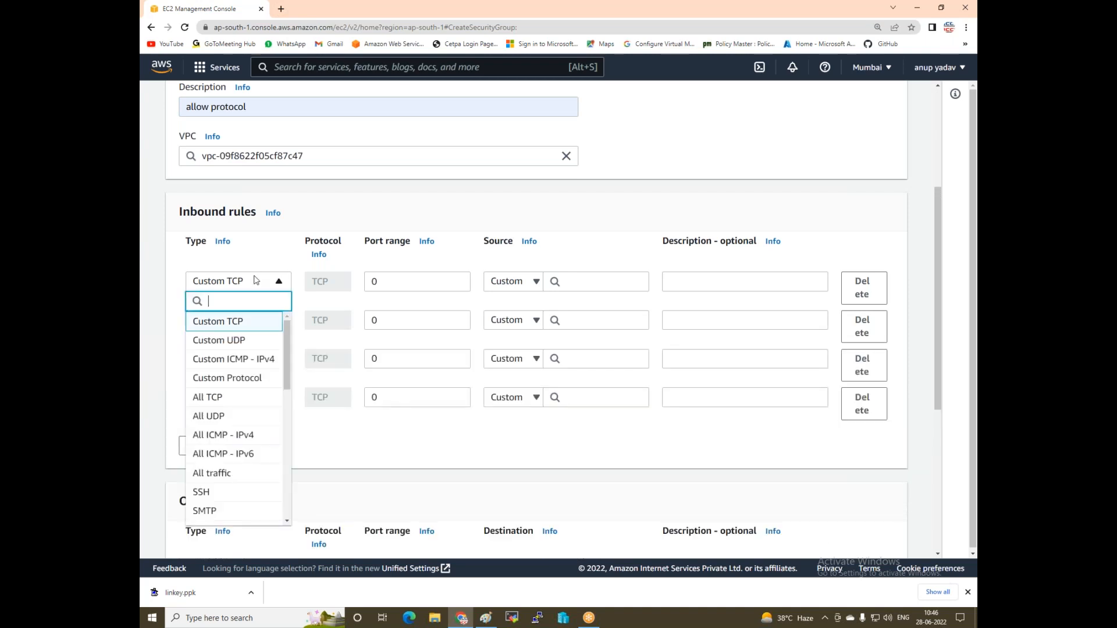
type("http")
left_click(224, 326)
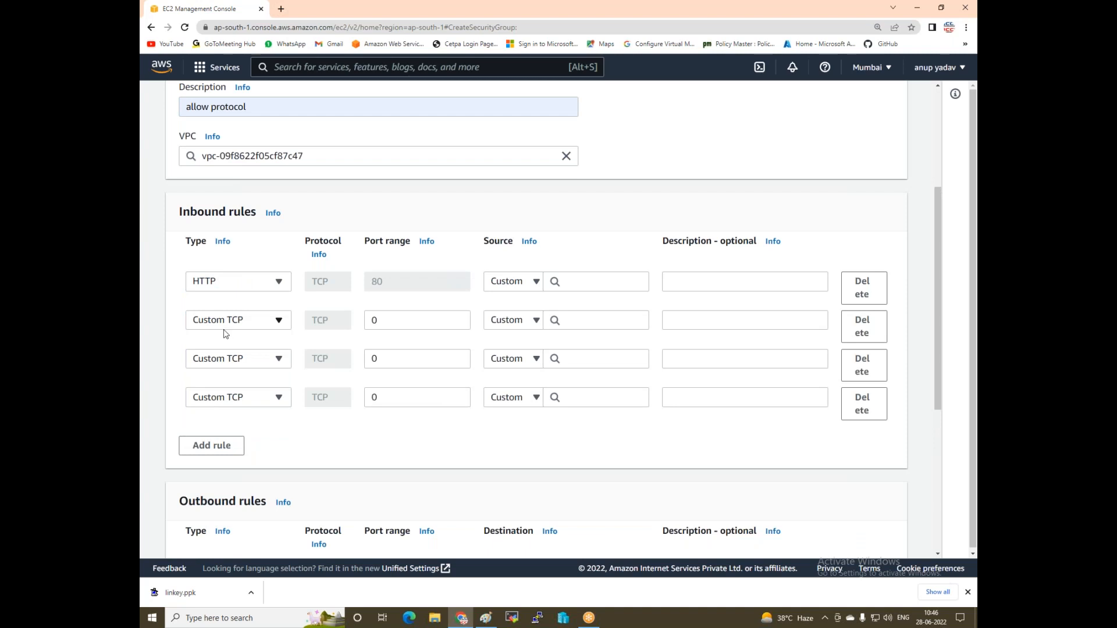
left_click(232, 322)
type("http")
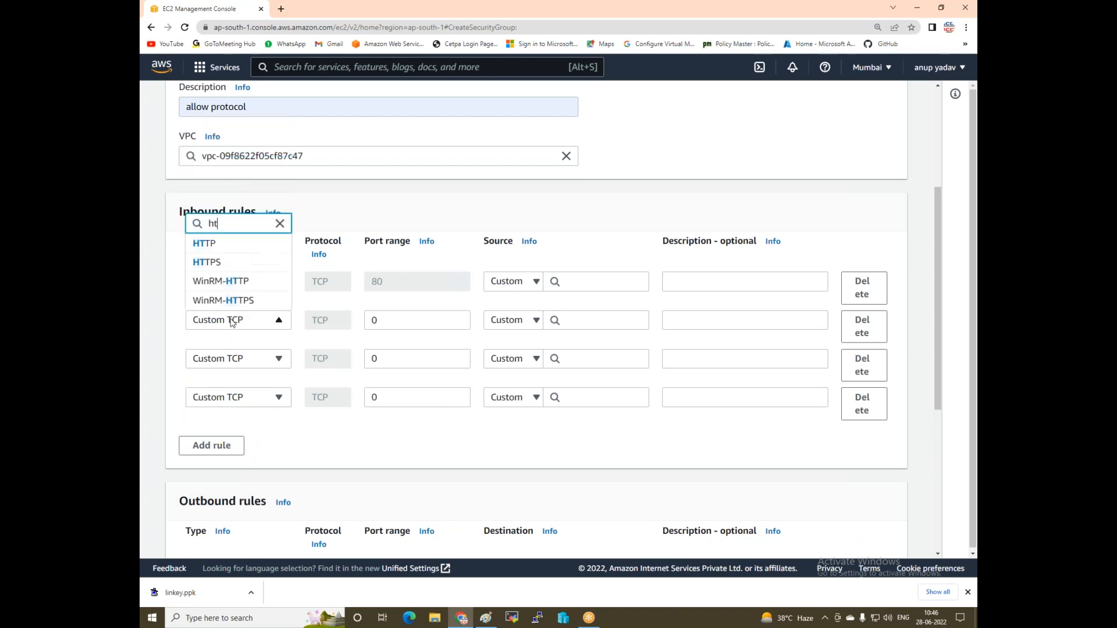
left_click(211, 261)
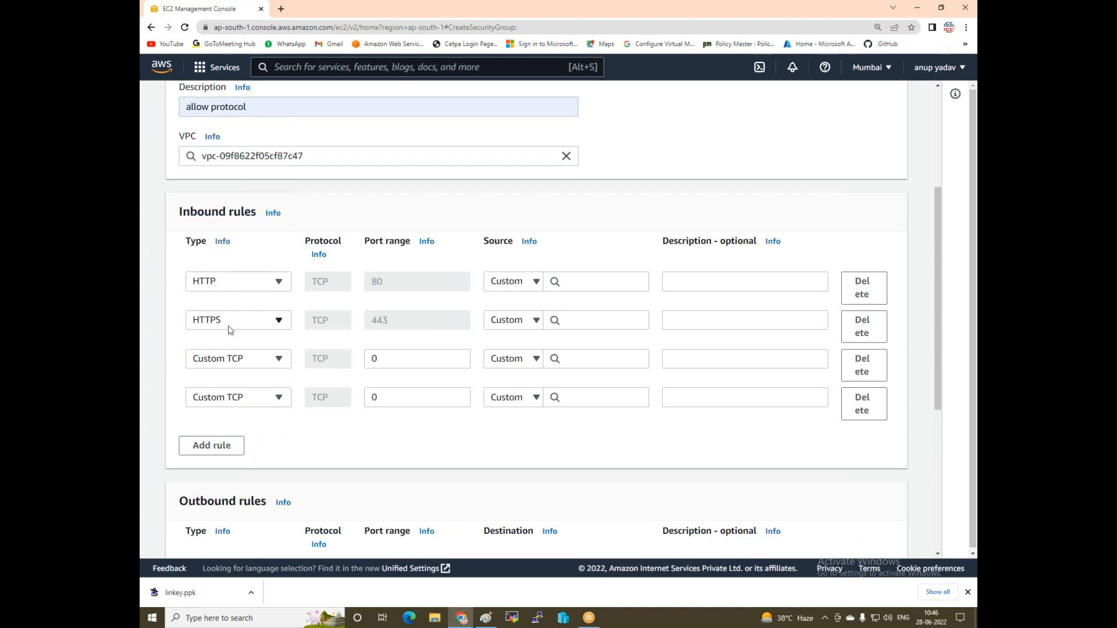
- Set the third inbound rule's type to SSH and the fourth rule's type to All traffic
left_click(238, 361)
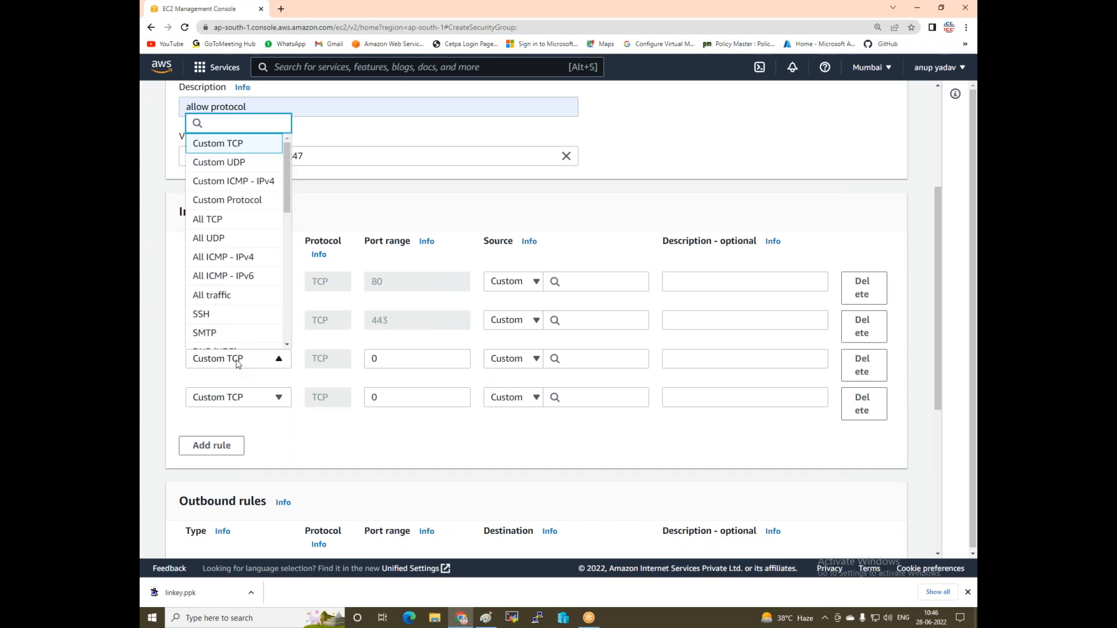
type("ssh")
left_click(223, 339)
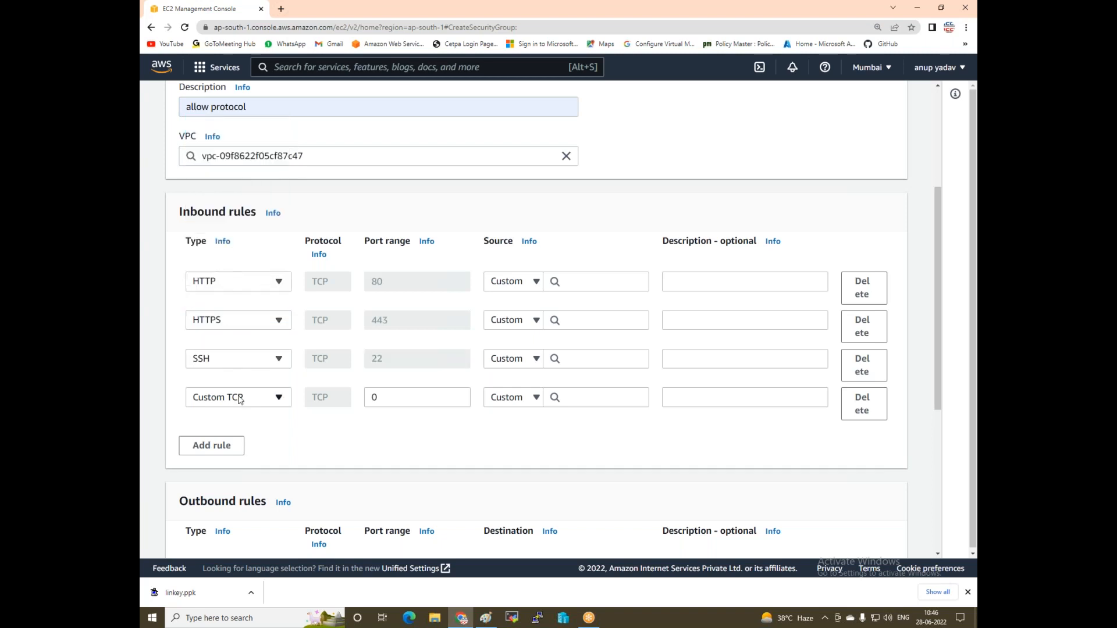
left_click(240, 400)
left_click(235, 294)
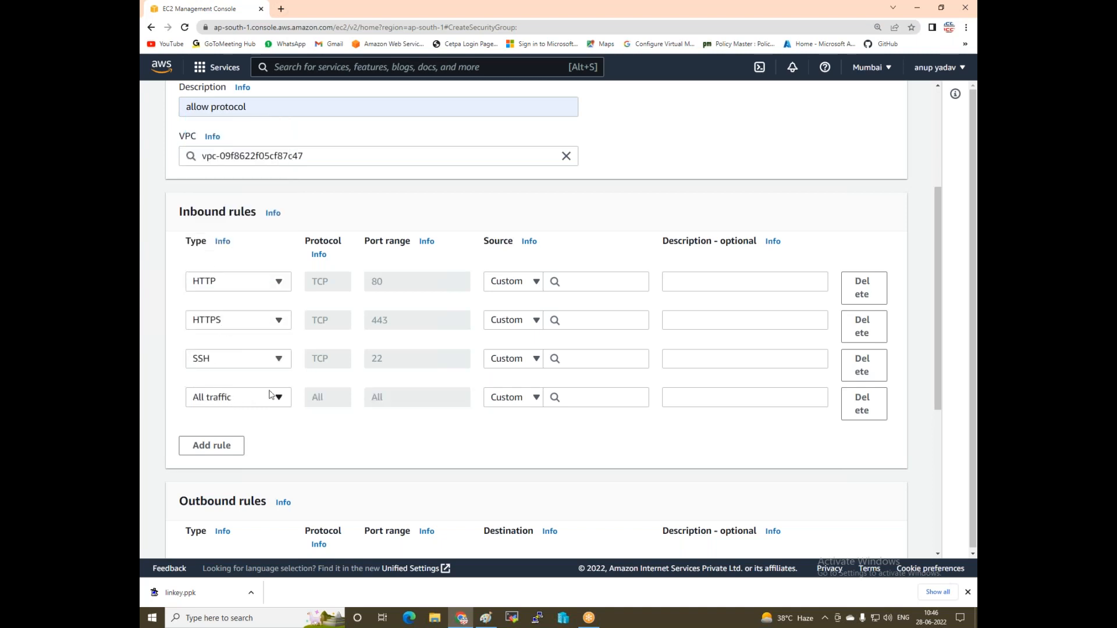
- Set the source of the HTTP, HTTPS and SSH inbound rules to Anywhere-IPv4
left_click(515, 286)
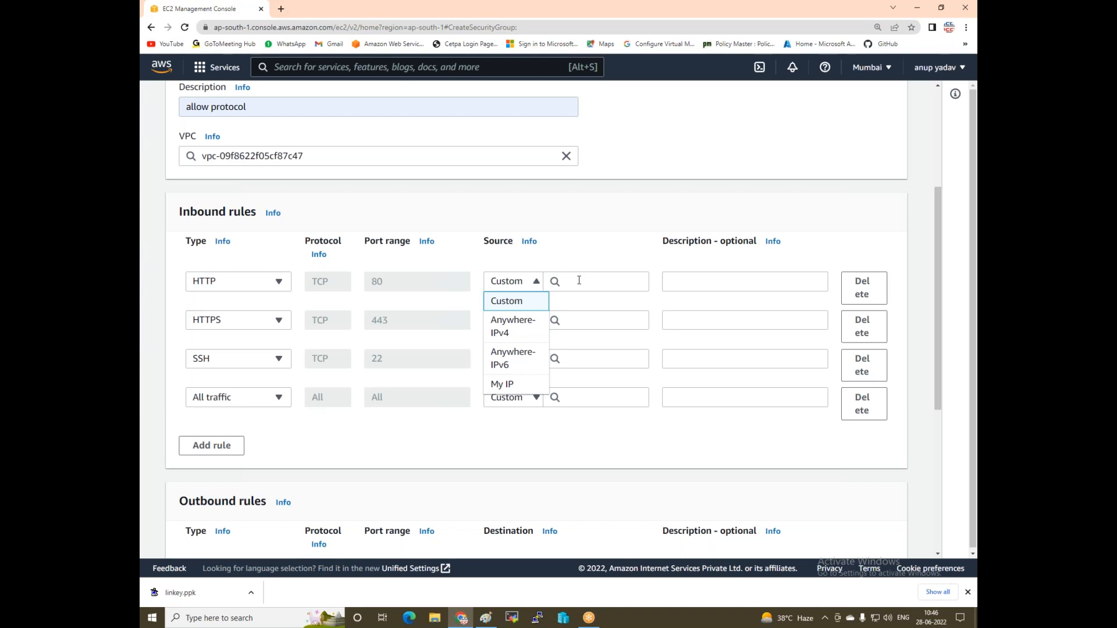
left_click(515, 323)
left_click(506, 341)
left_click(512, 384)
left_click(518, 392)
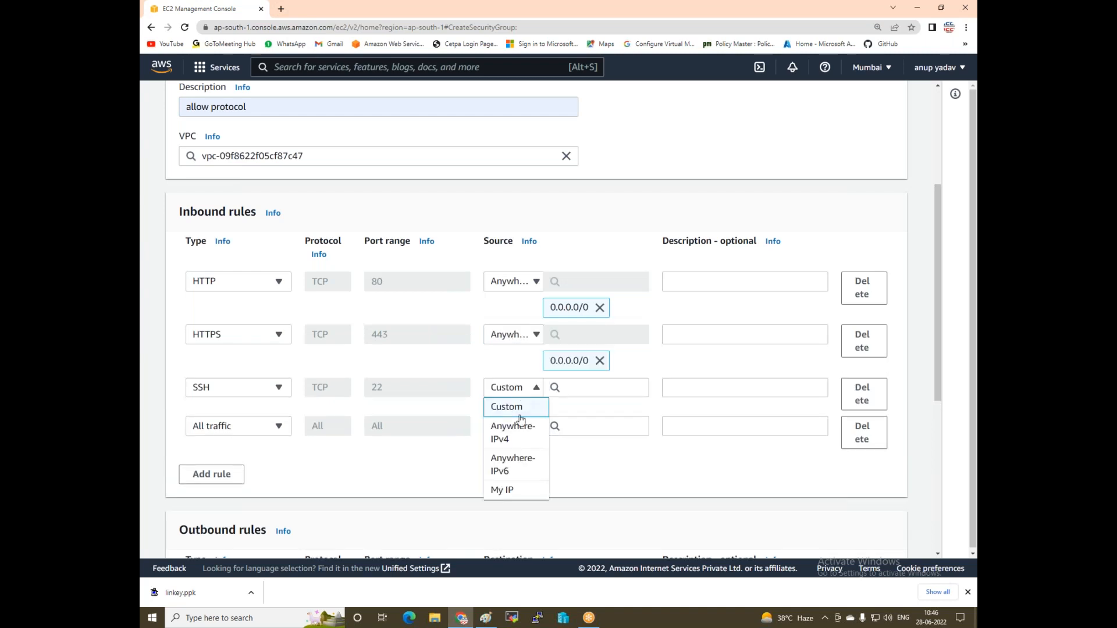
left_click(516, 436)
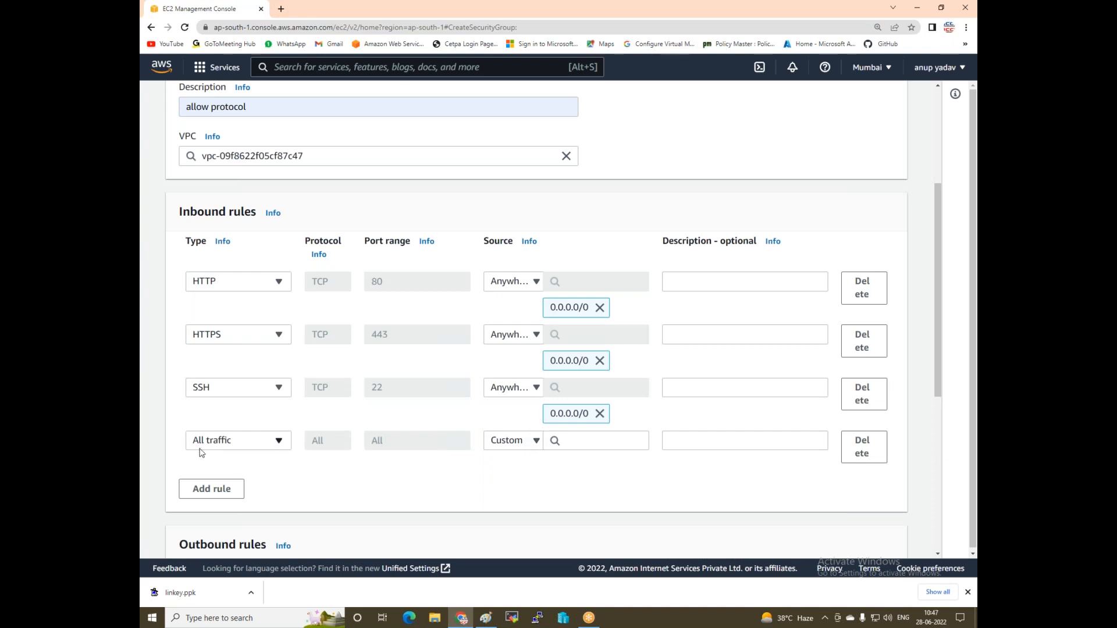
- Set the All traffic inbound rule's source to Anywhere-IPv6 and create the Linux-SG security group
left_click(538, 446)
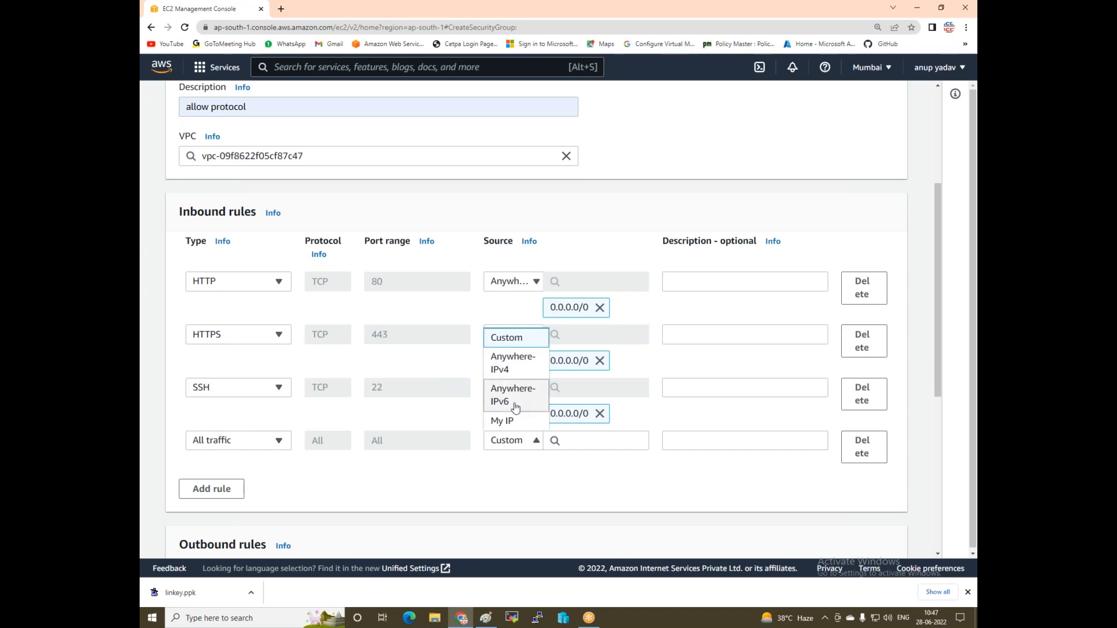
left_click(515, 404)
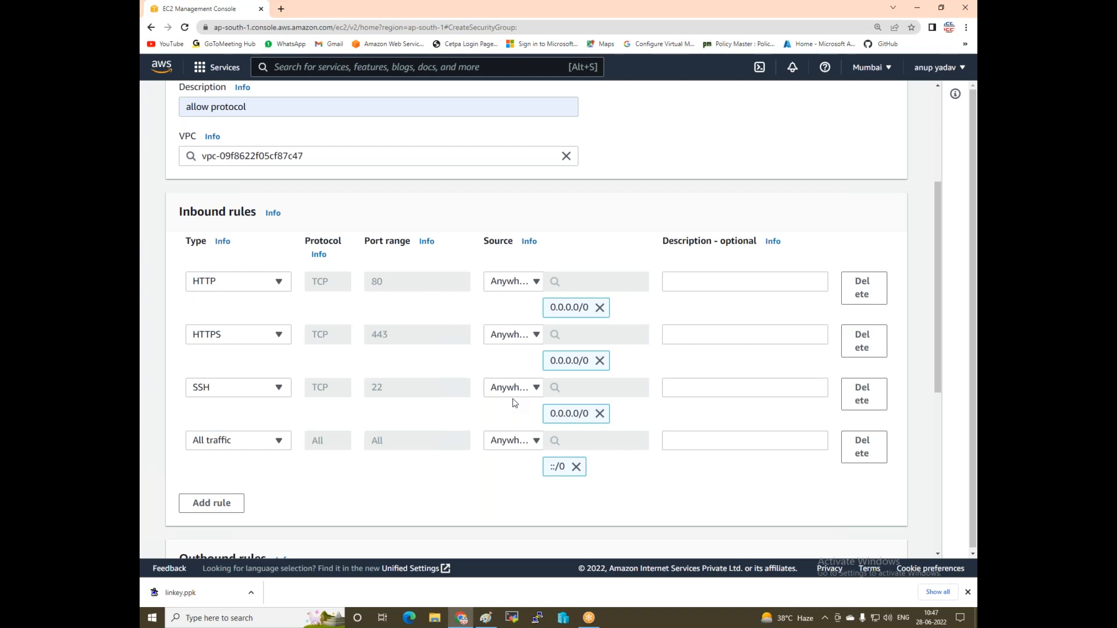
scroll(695, 358, "down", 6)
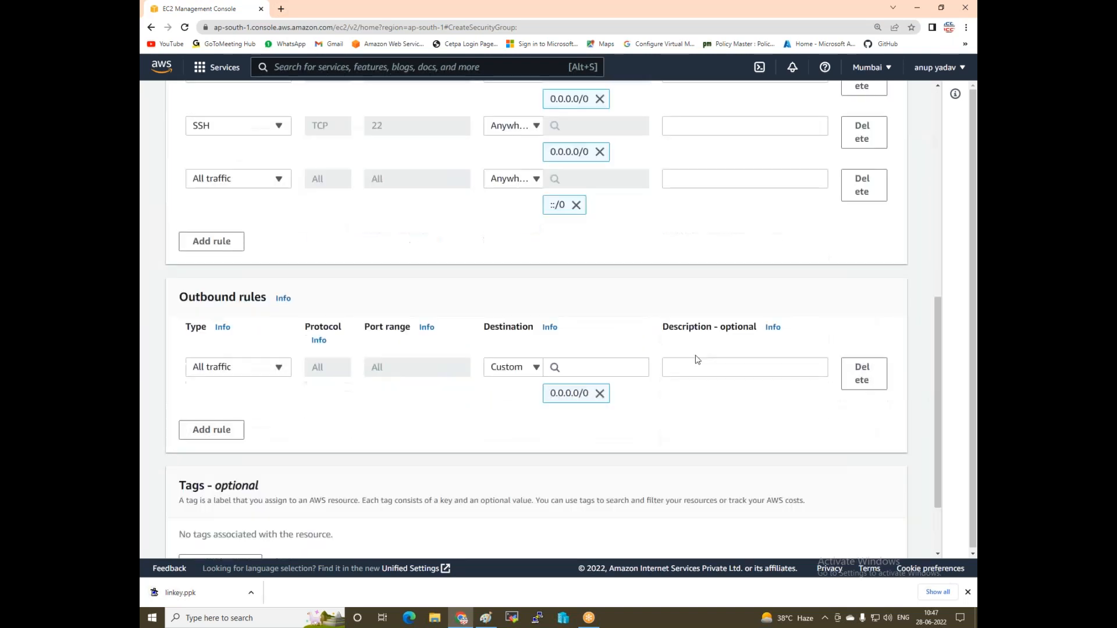
left_click(818, 534)
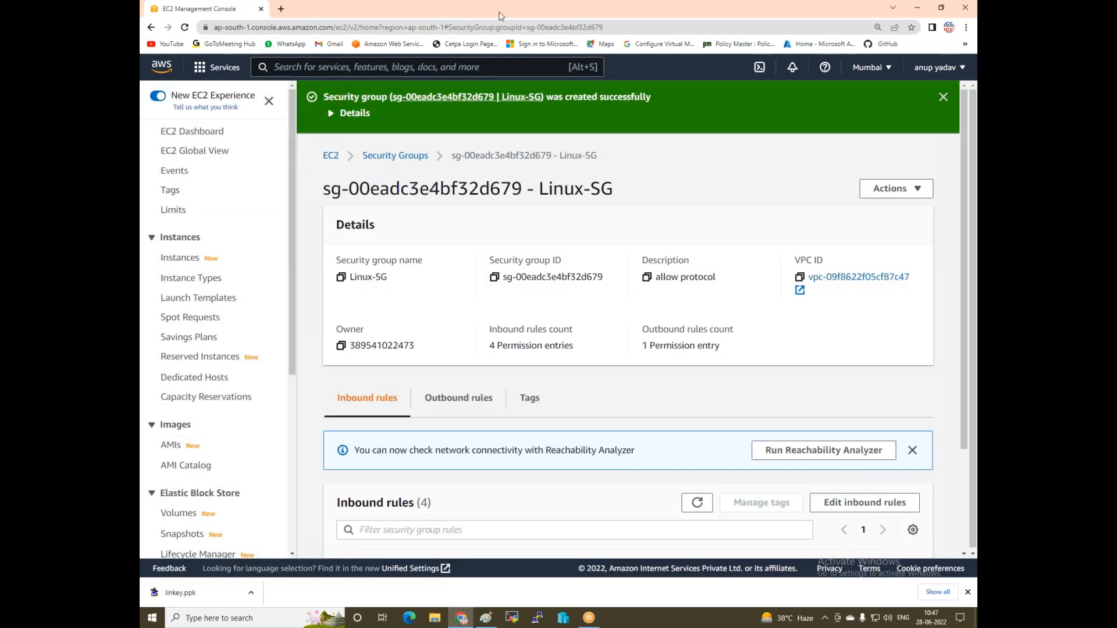
- Return to the security groups list under Network & Security and start creating another security group
scroll(233, 323, "down", 5)
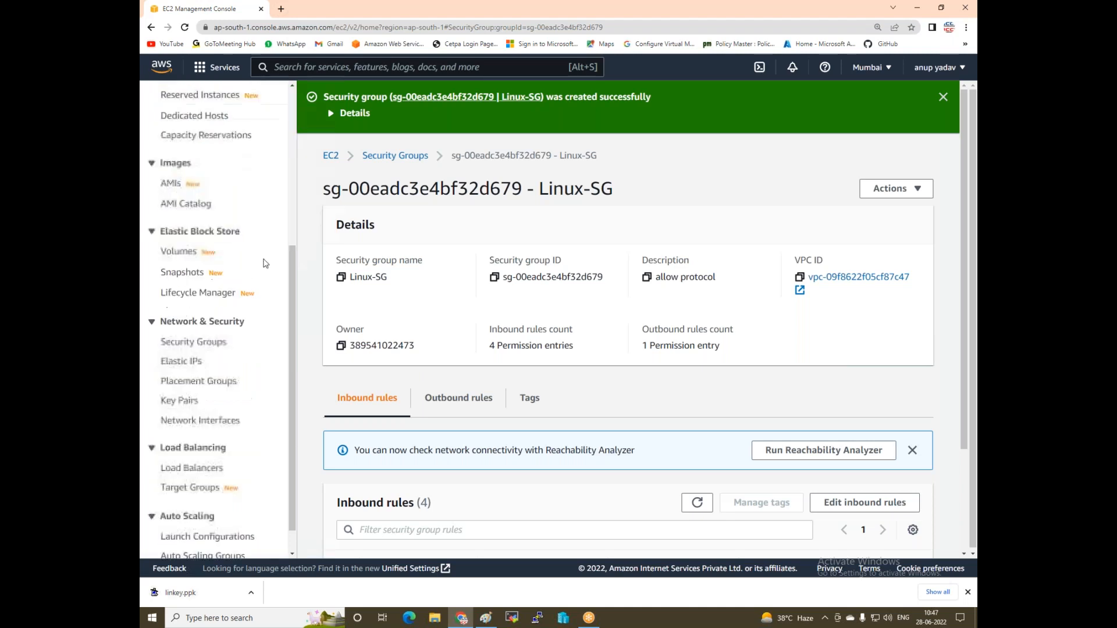
left_click(203, 323)
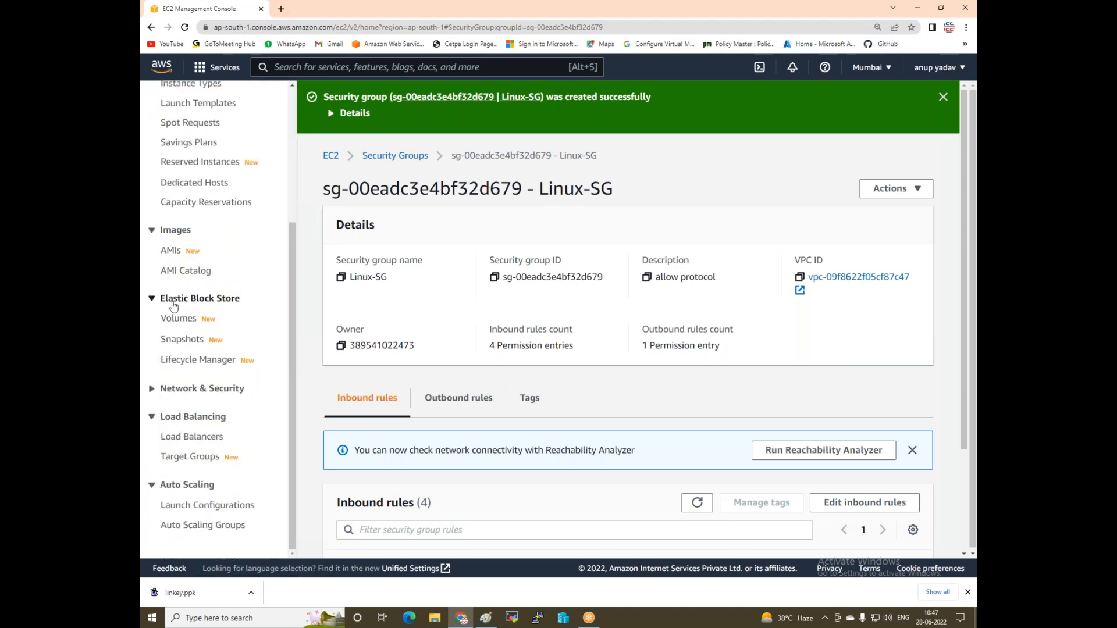
left_click(151, 389)
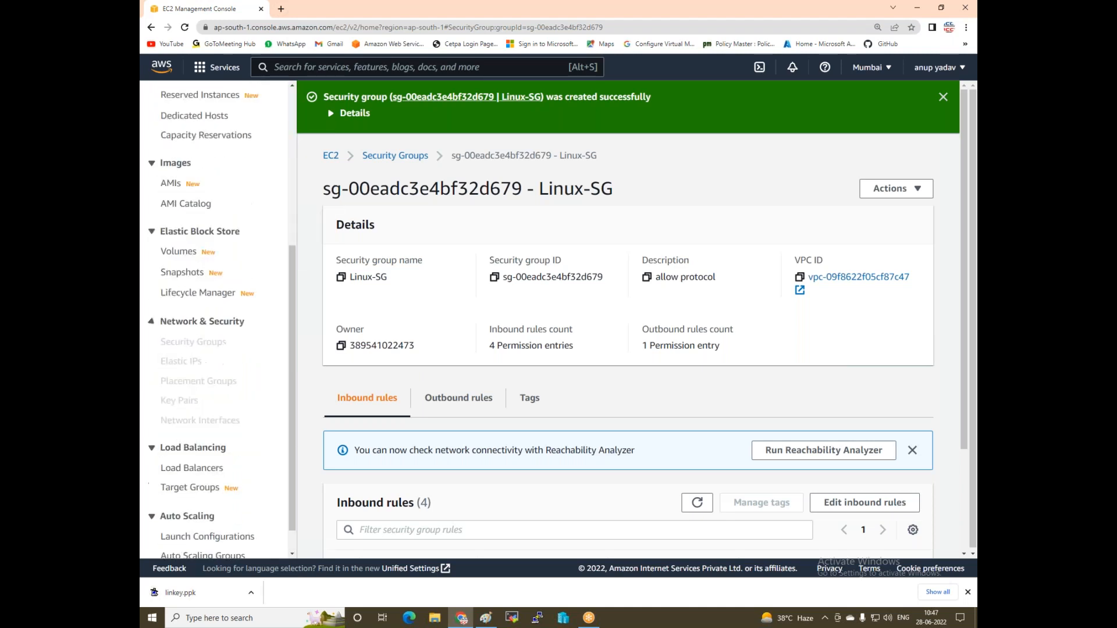
left_click(189, 344)
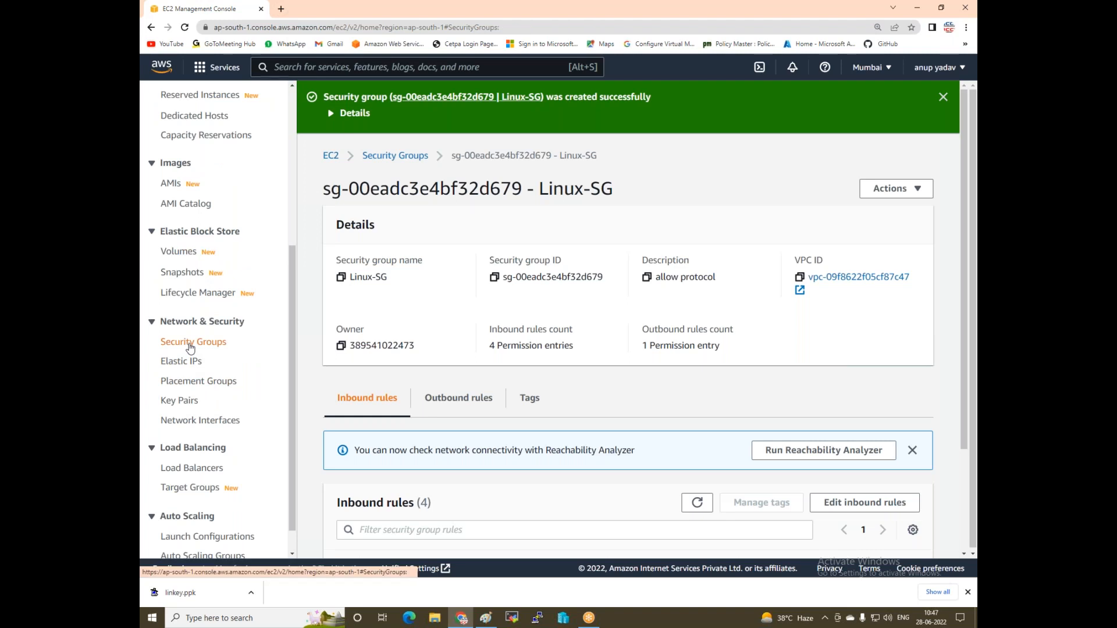
left_click(884, 103)
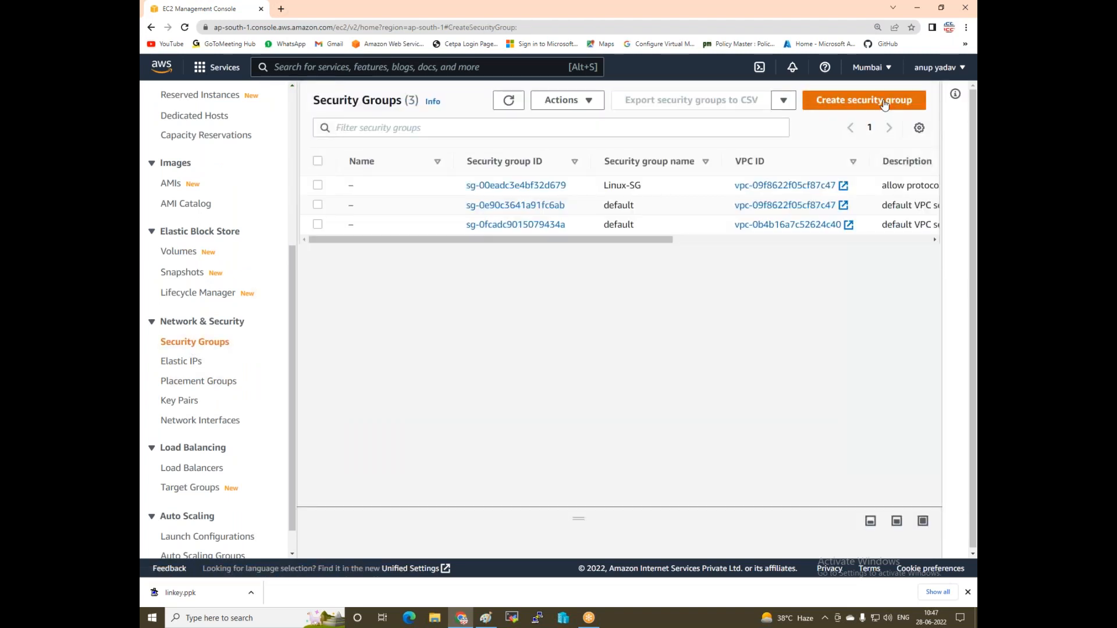
- Name the new security group Windows-SG and enter the description allow
left_click(320, 252)
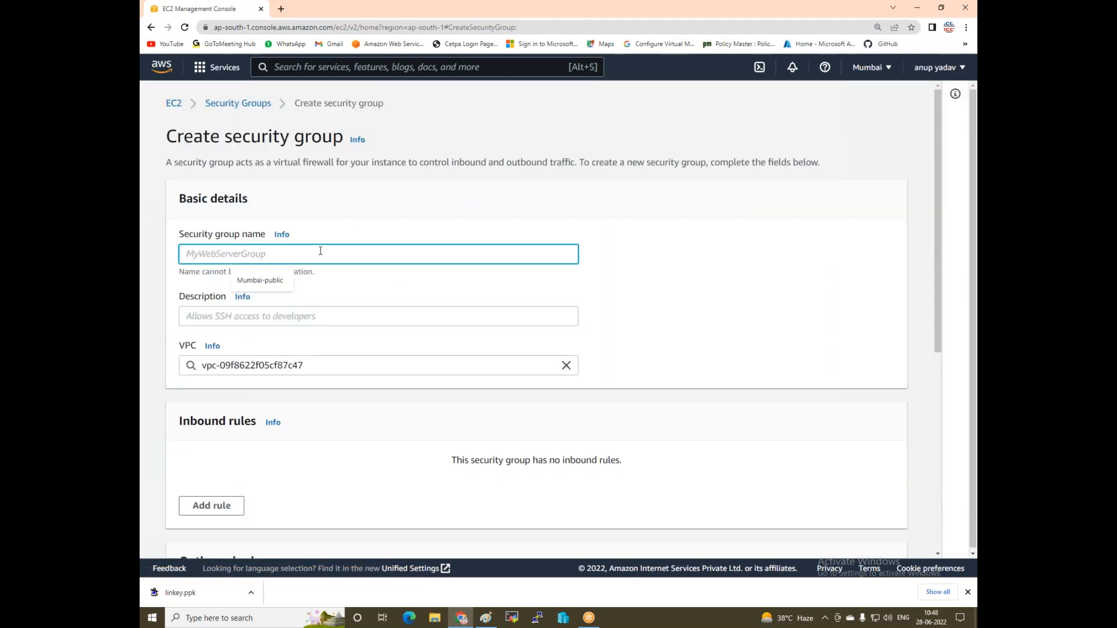
type("Windows-SG")
left_click(297, 317)
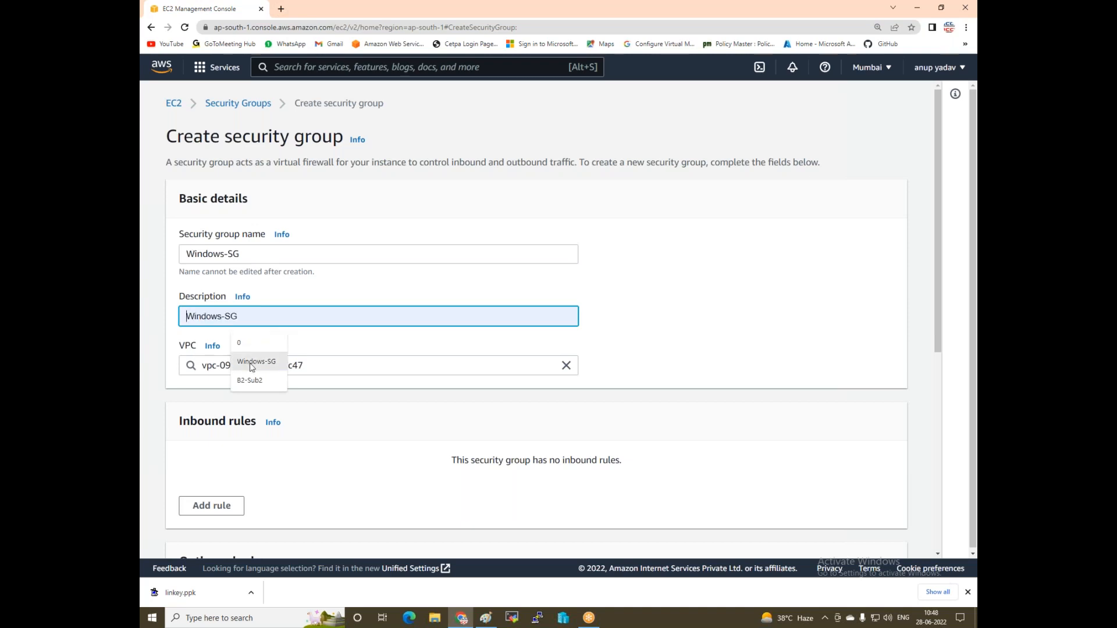
type("all")
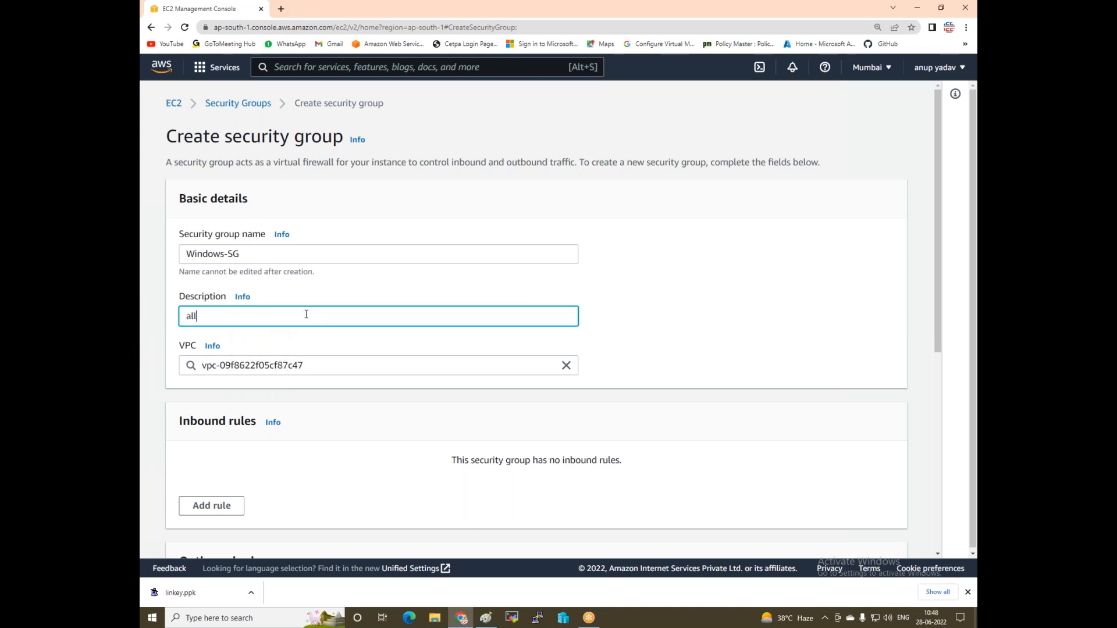
type("ow")
- Clear the security group's VPC selection and choose the default VPC with range 172.31.0.0/16
left_click(363, 360)
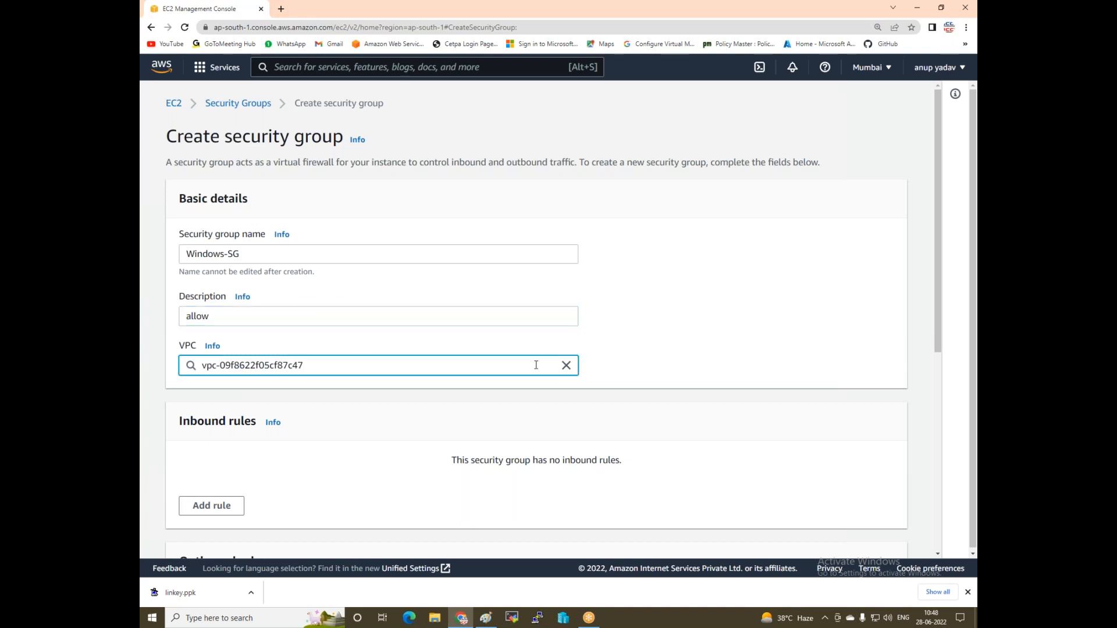
left_click(566, 366)
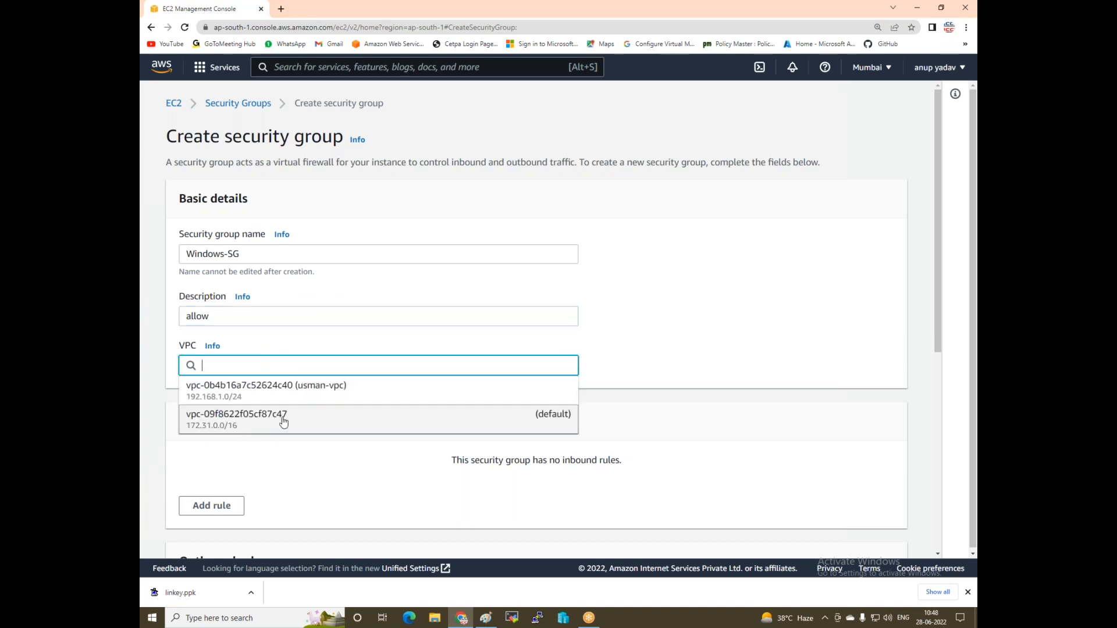
left_click(259, 418)
- Add four inbound rules to the Windows-SG security group
left_click(211, 505)
scroll(223, 480, "down", 1)
scroll(223, 481, "down", 2)
left_click(235, 381)
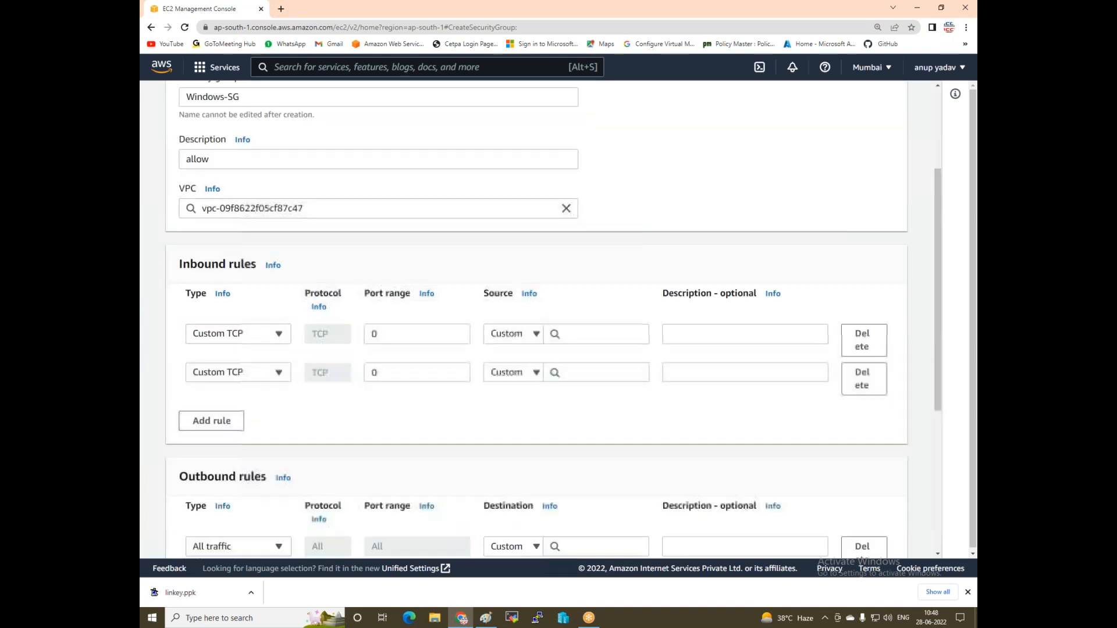
left_click(220, 424)
left_click(217, 467)
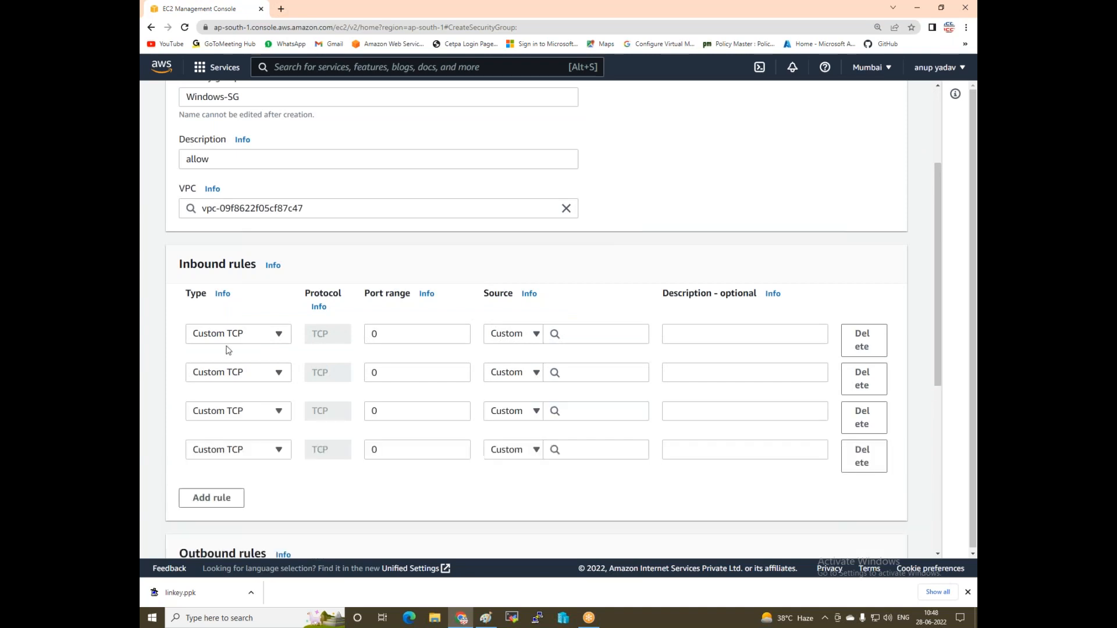
- Set the first inbound rule's type to All traffic and the second rule's type to RDP
left_click(233, 334)
left_click(229, 292)
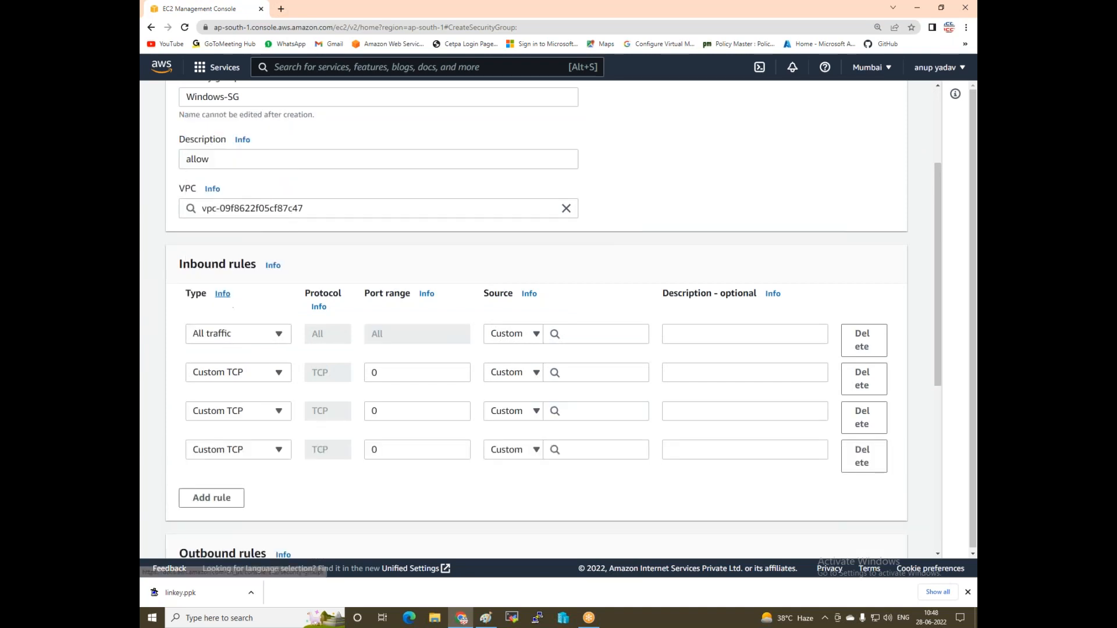
left_click(231, 372)
scroll(236, 291, "down", 5)
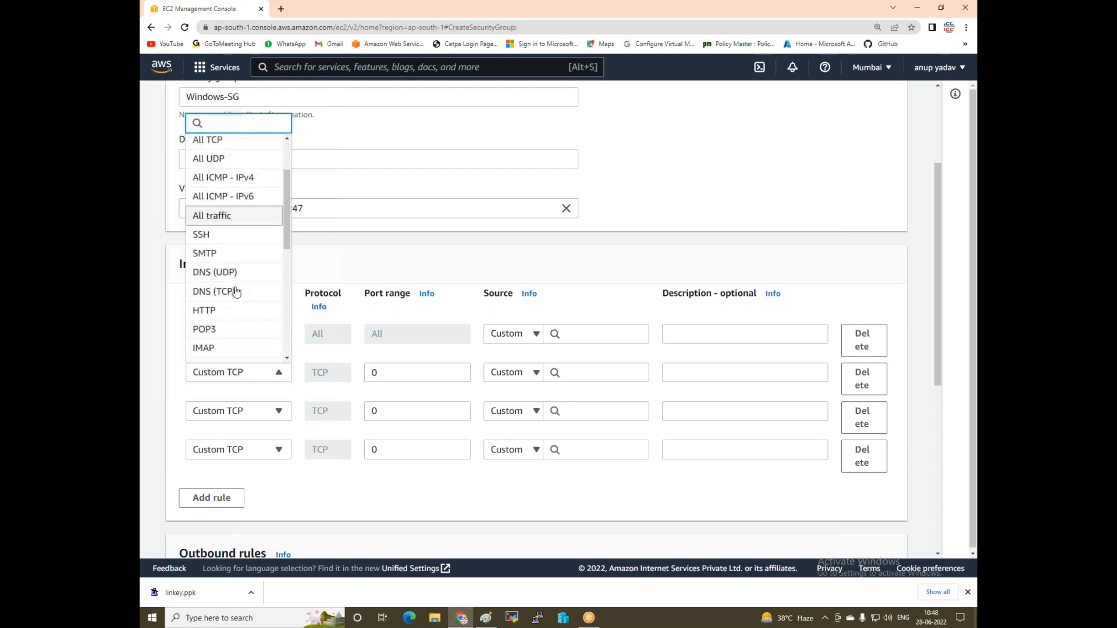
scroll(222, 300, "down", 3)
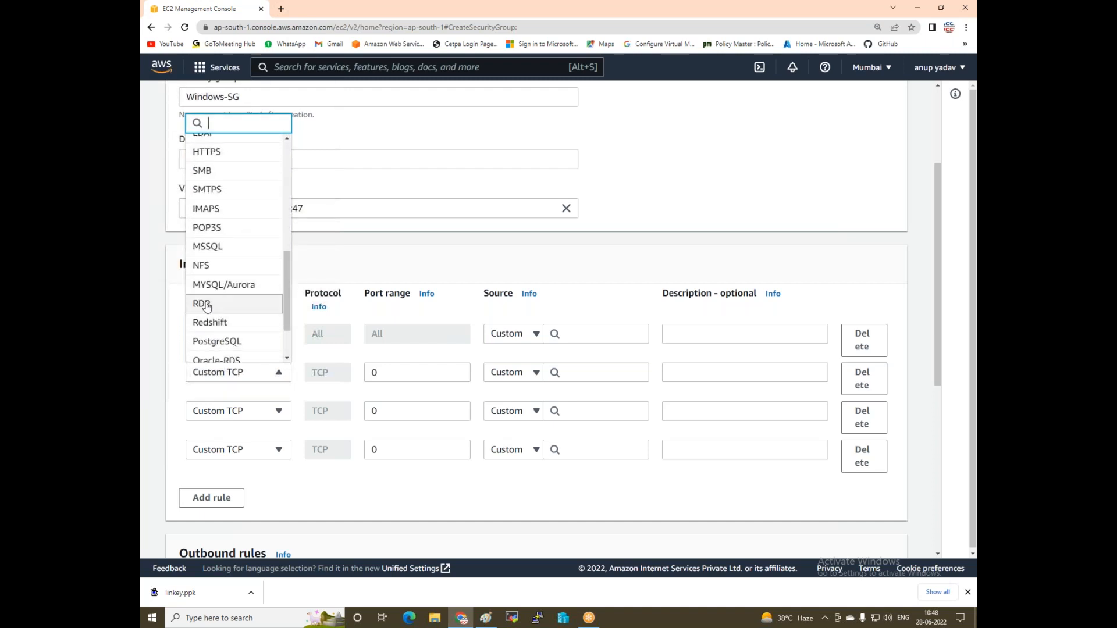
left_click(204, 299)
- Set the third inbound rule's type to HTTP and the fourth rule's type to HTTPS
left_click(210, 411)
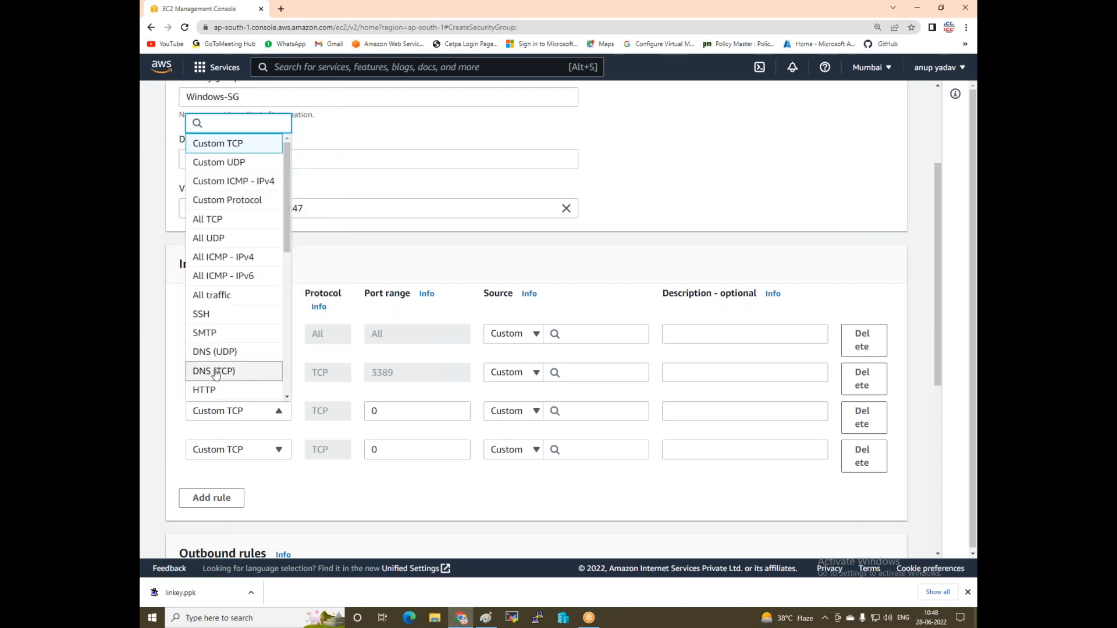
left_click(208, 389)
left_click(221, 456)
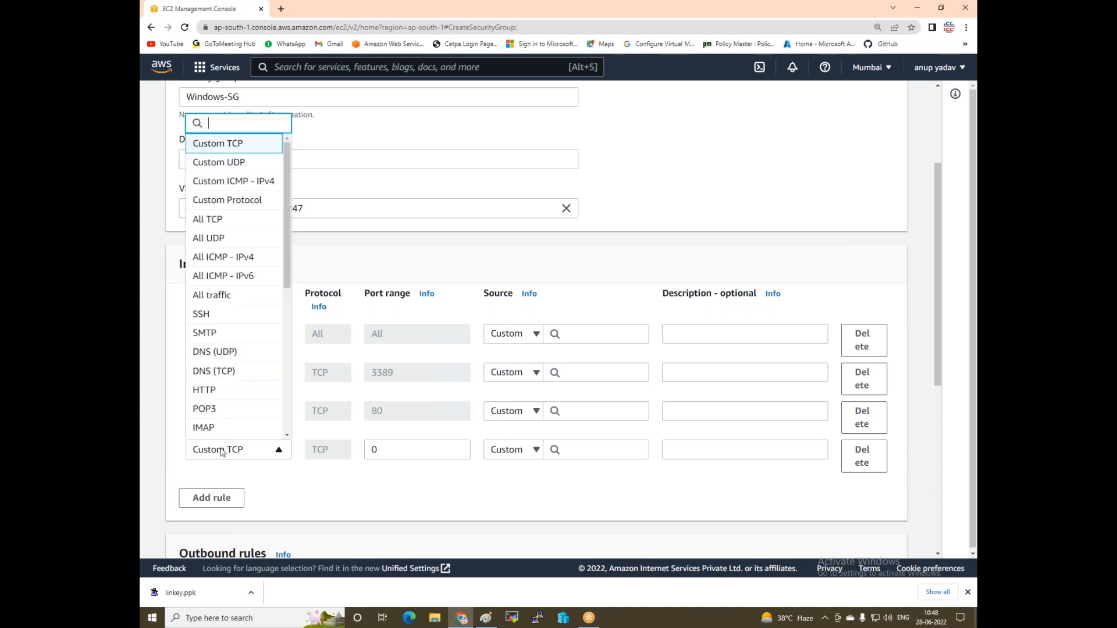
scroll(214, 383, "down", 1)
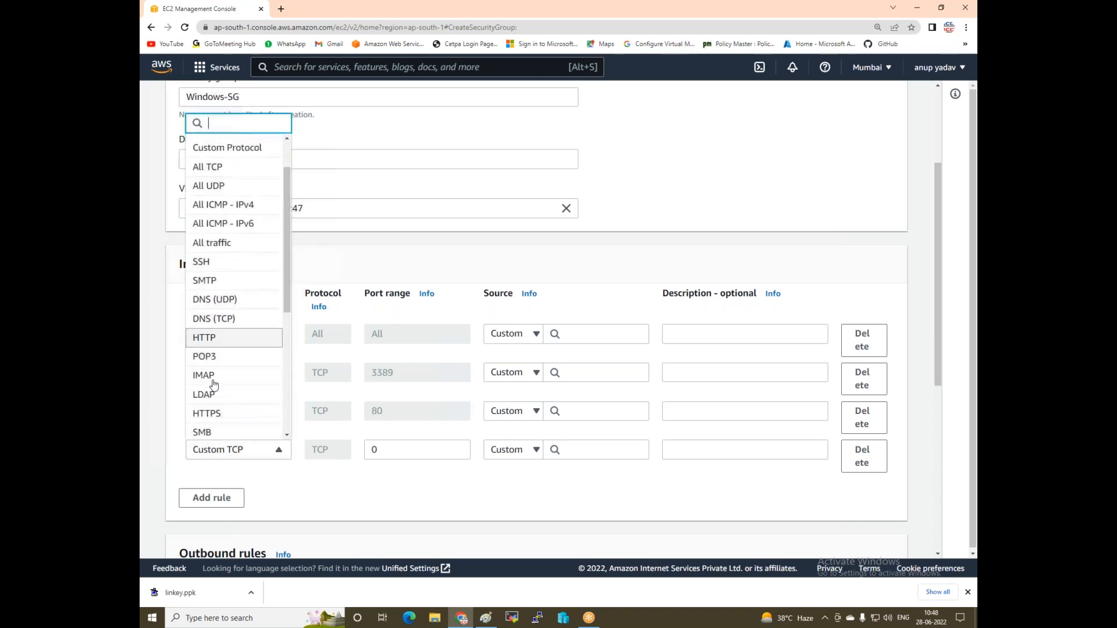
left_click(219, 415)
- Set the All traffic rule's source to Anywhere-IPv6 and the sources of the RDP, HTTP and HTTPS rules to Anywhere-IPv4
scroll(657, 448, "down", 5)
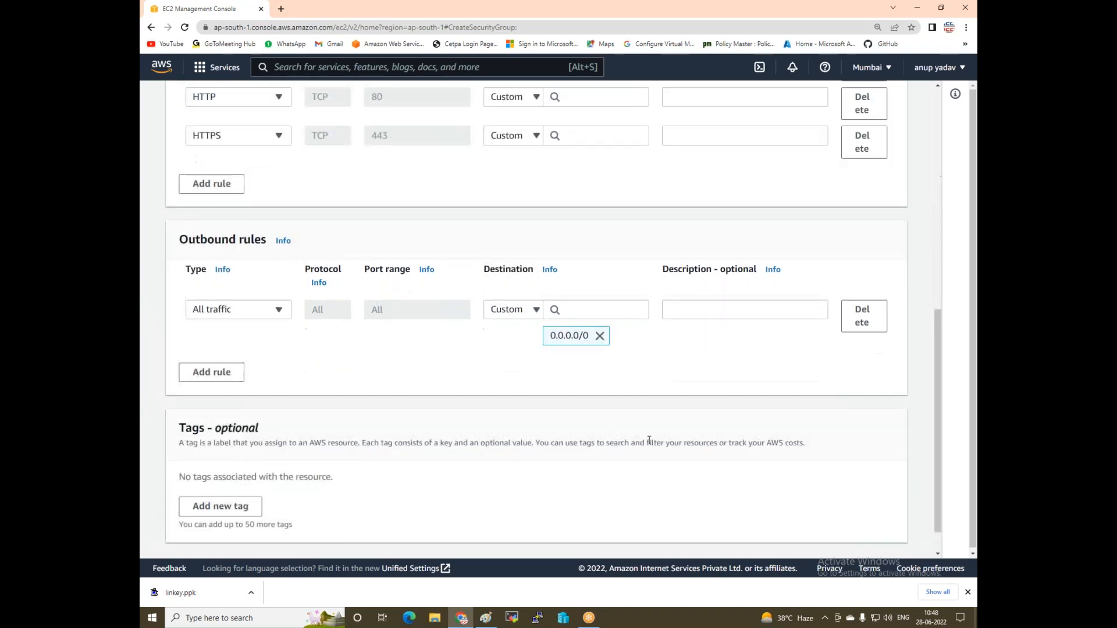
scroll(623, 426, "up", 4)
left_click(499, 225)
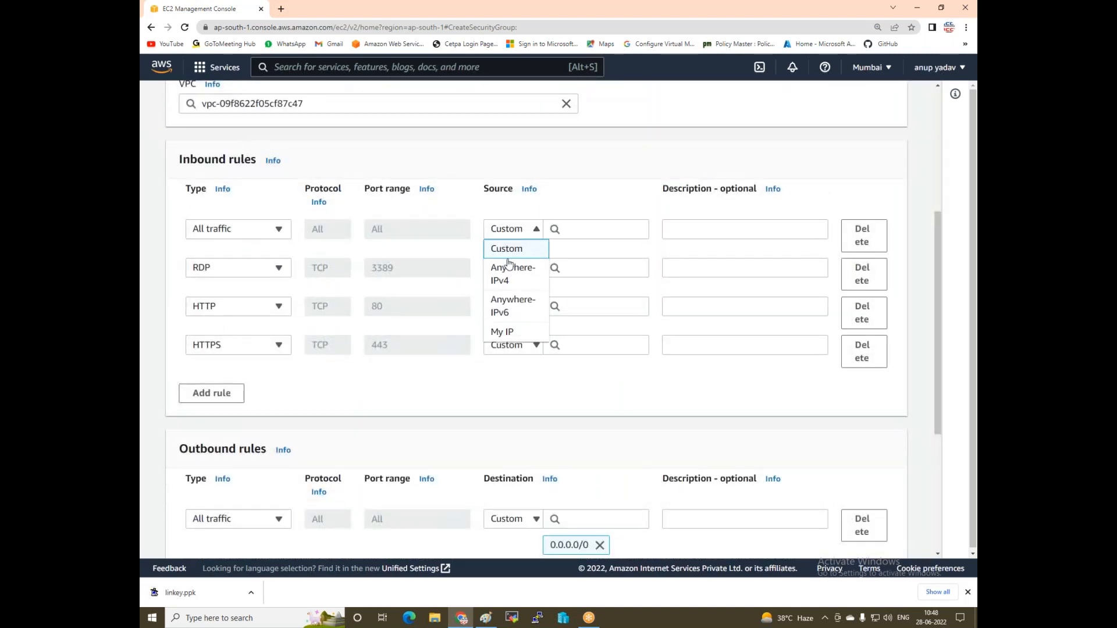
left_click(515, 310)
left_click(506, 282)
left_click(510, 333)
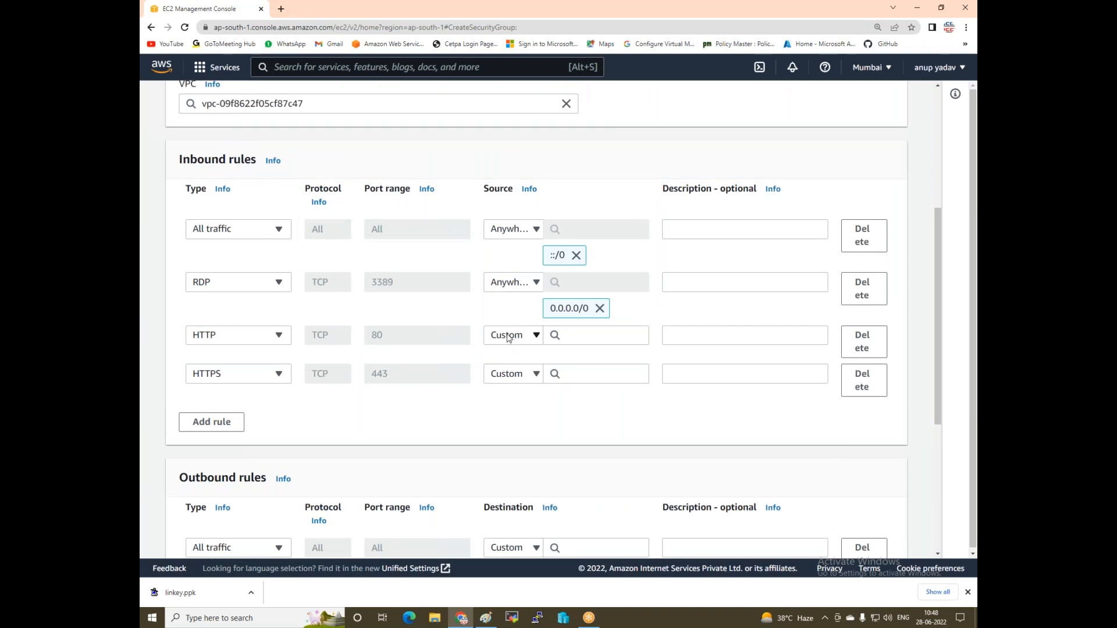
left_click(508, 337)
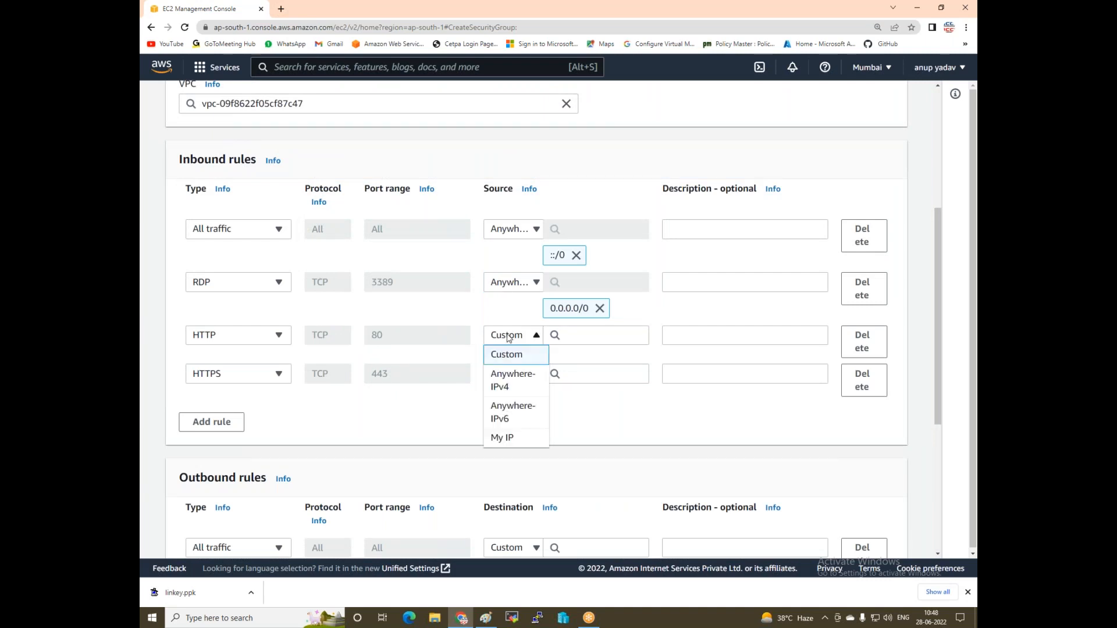
left_click(518, 388)
left_click(518, 388)
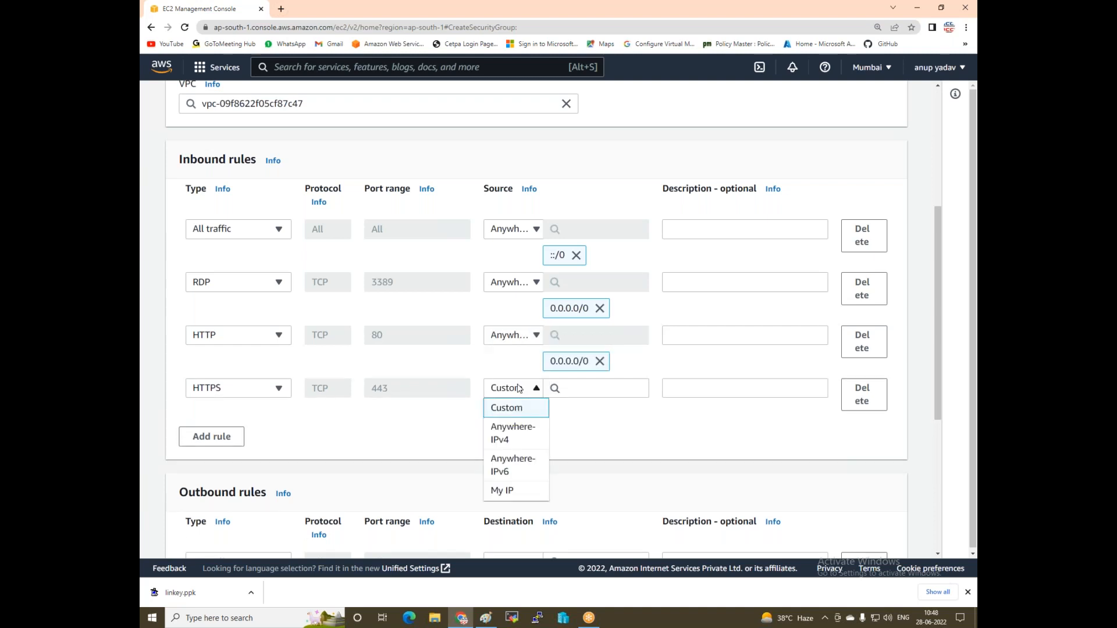
left_click(530, 429)
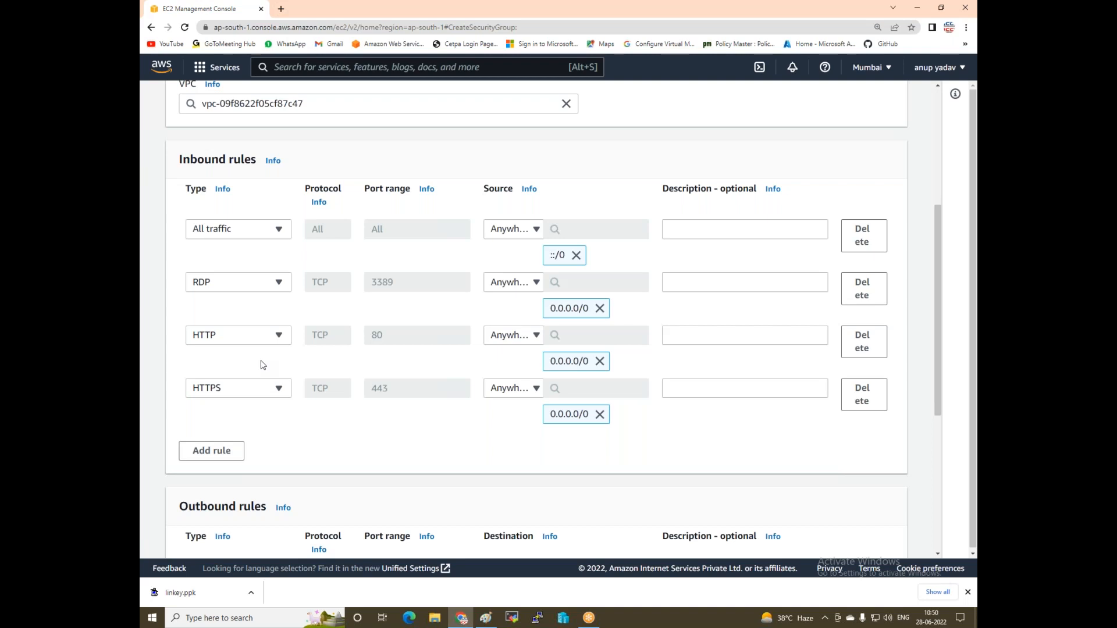
- Create the Windows-SG security group with its four inbound rules
scroll(417, 337, "down", 1)
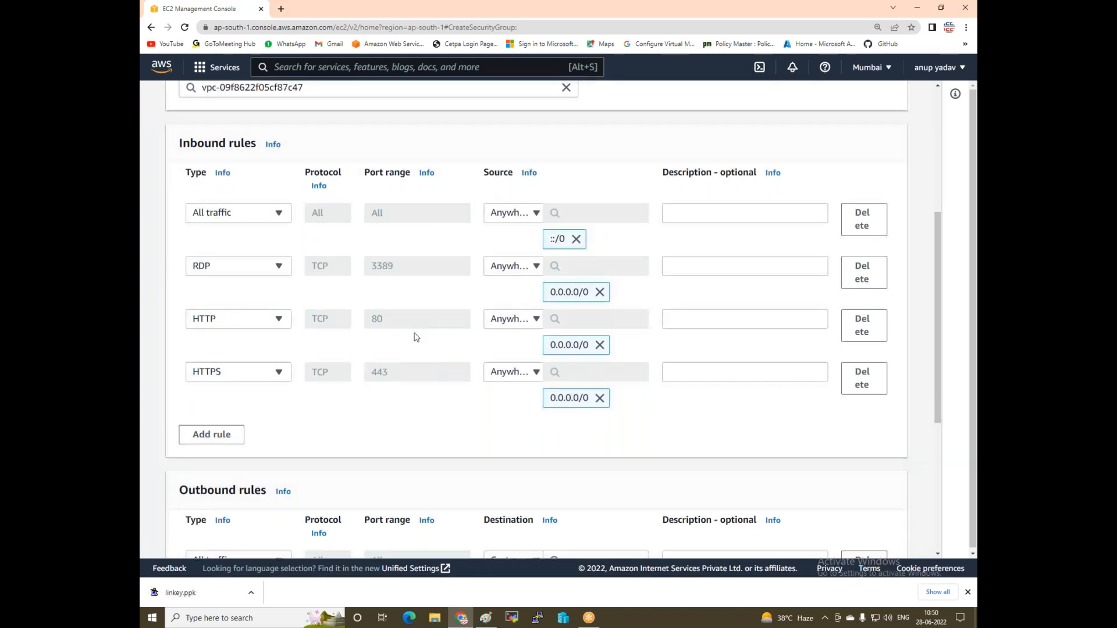
scroll(417, 338, "down", 5)
left_click(849, 534)
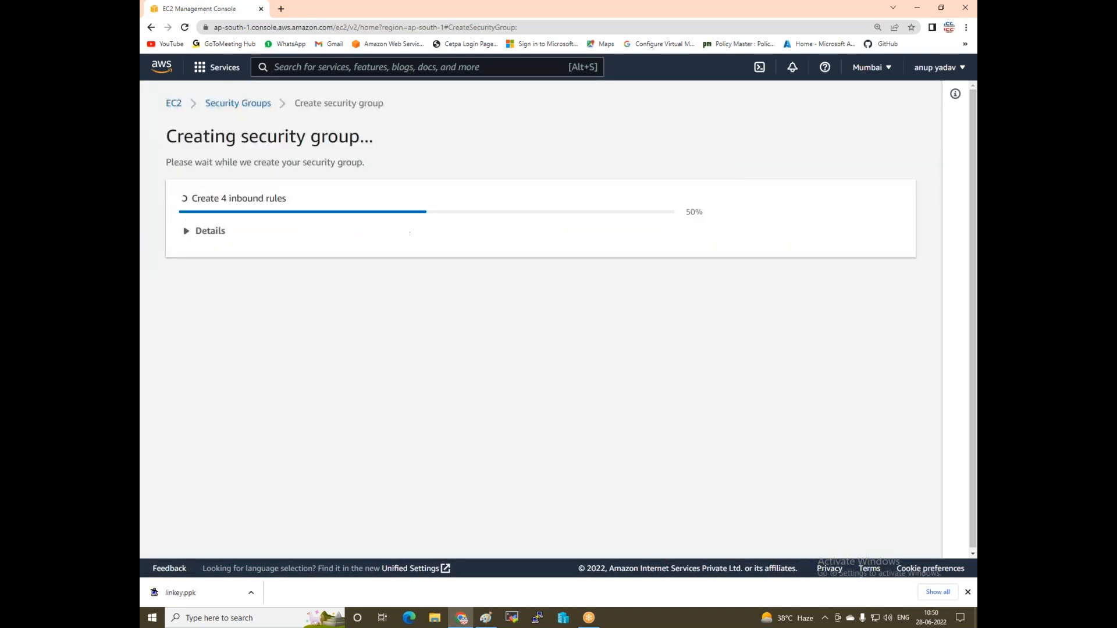
- Switch to the project diagram in Paint and finish editing the "create security group" note
left_click(484, 620)
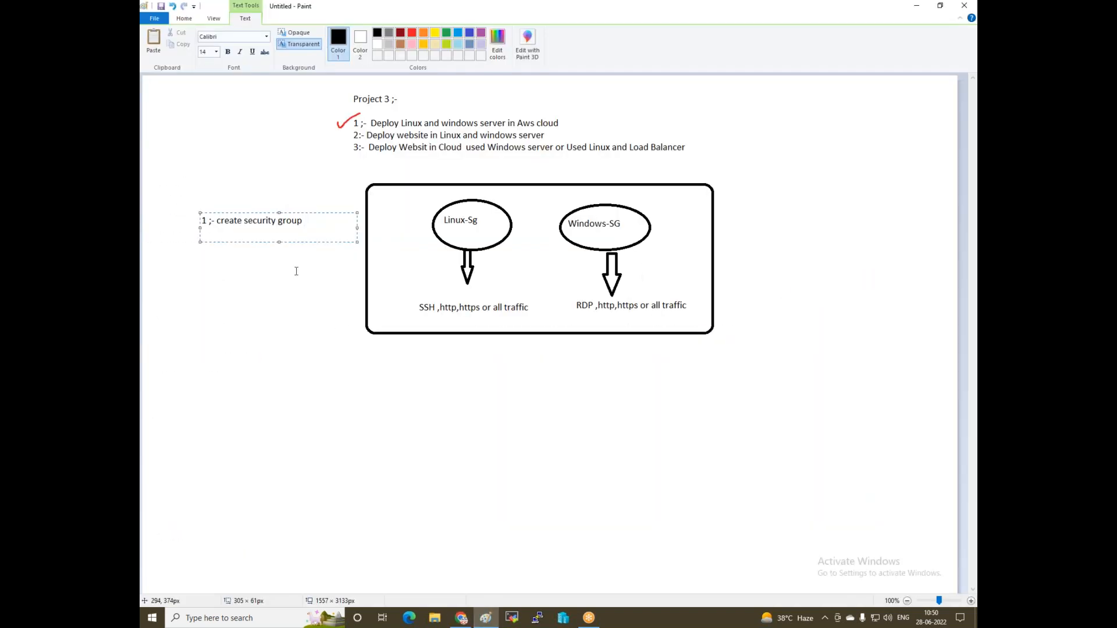
left_click(296, 271)
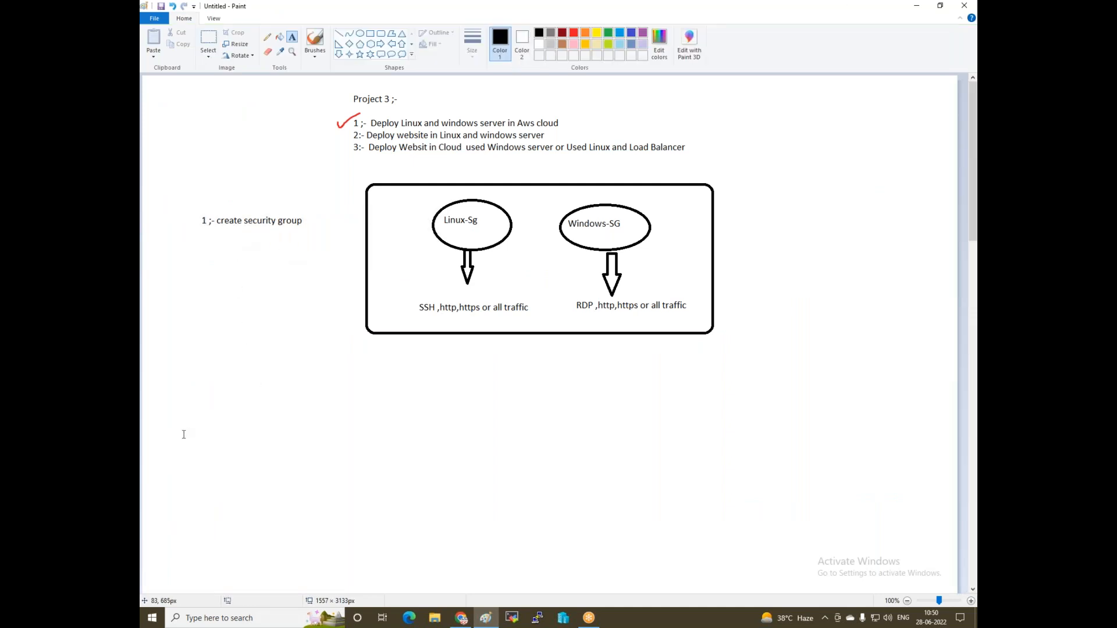
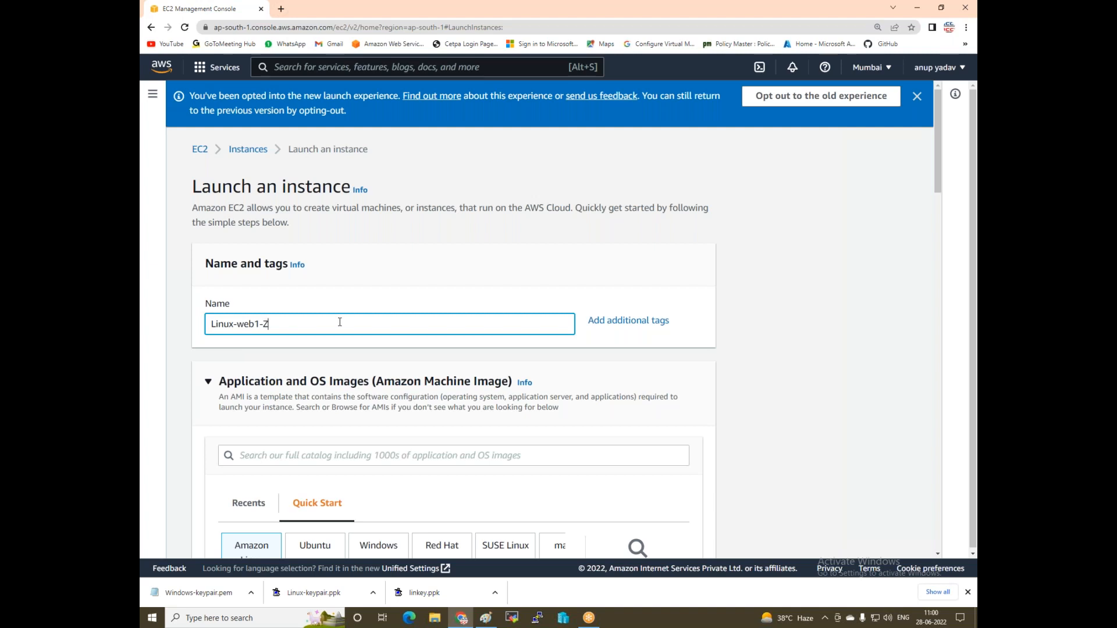
- Name the instance Linux-web1-ZoneA and select the Amazon Linux 2 AMI (HVM) - Kernel 5.10, SSD Volume Type image
key("BackSpace")
type("A")
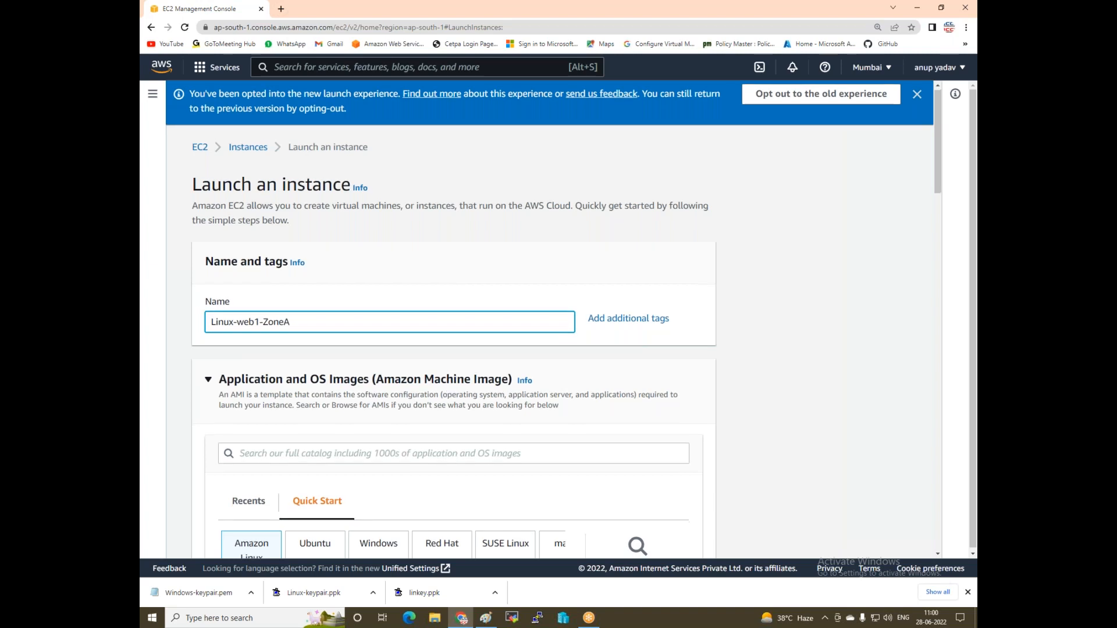
scroll(448, 396, "down", 3)
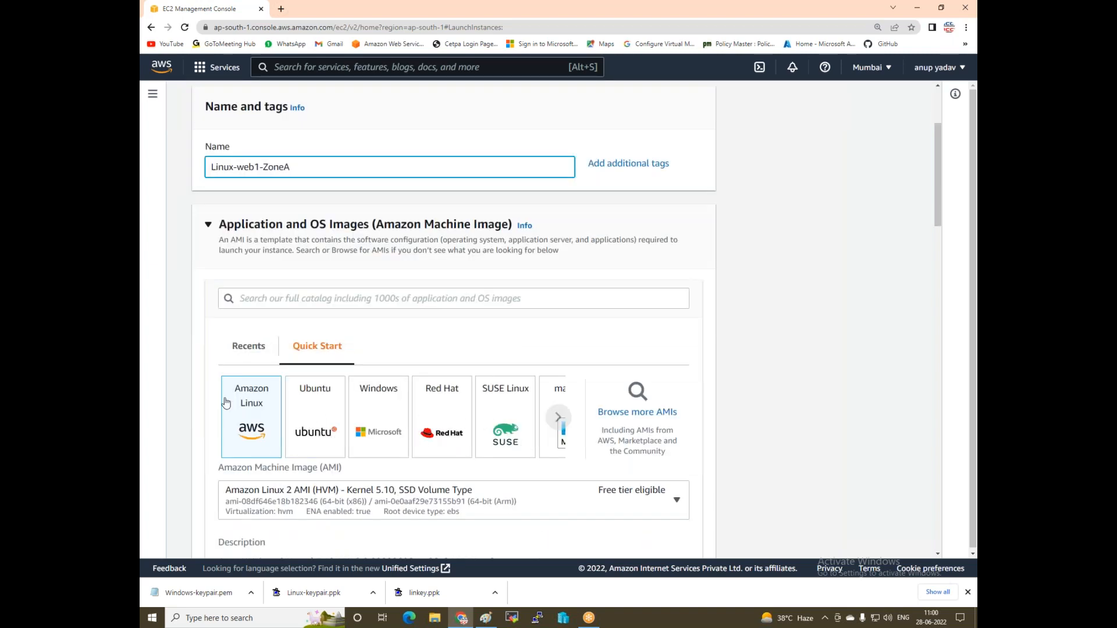
left_click(256, 416)
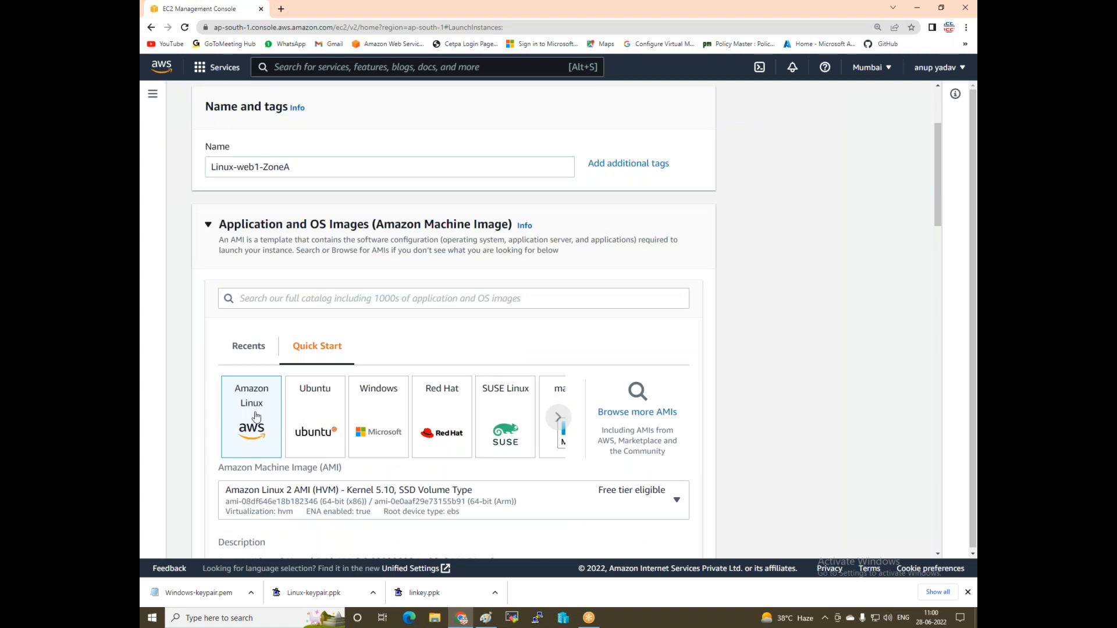
scroll(255, 416, "down", 3)
left_click(611, 349)
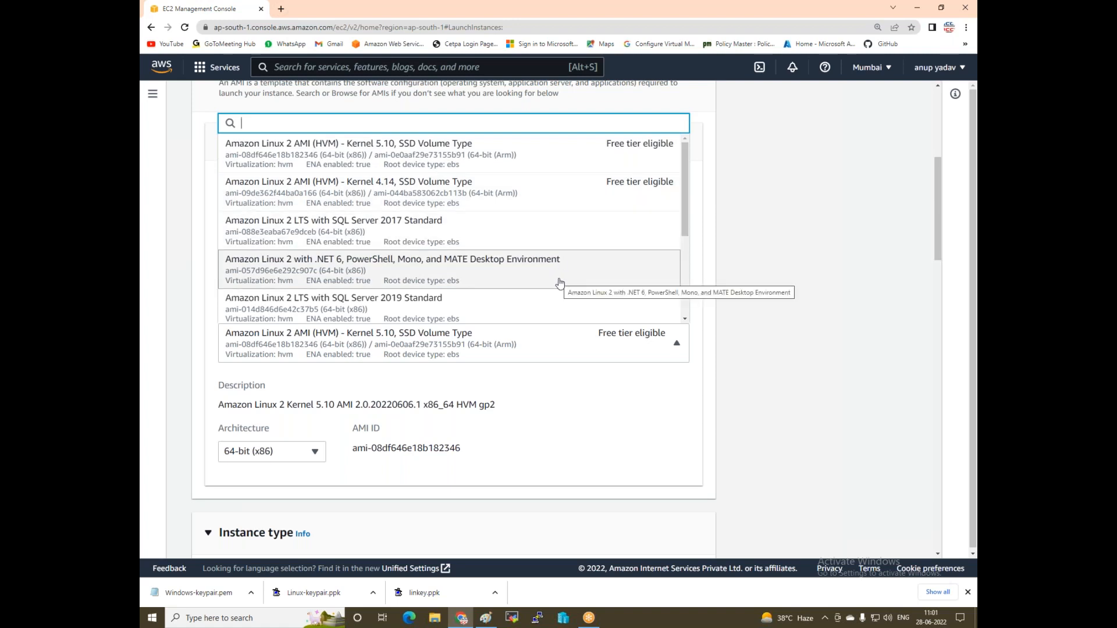
left_click(462, 167)
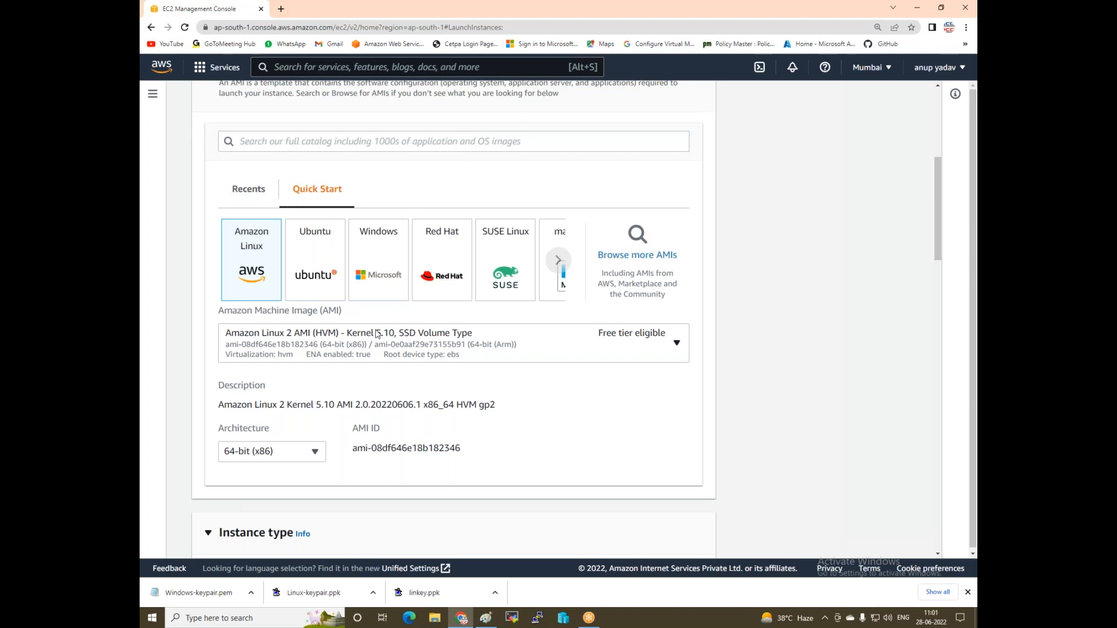
- Browse the available instance types and choose the free tier eligible t2.micro for the instance
scroll(377, 333, "down", 5)
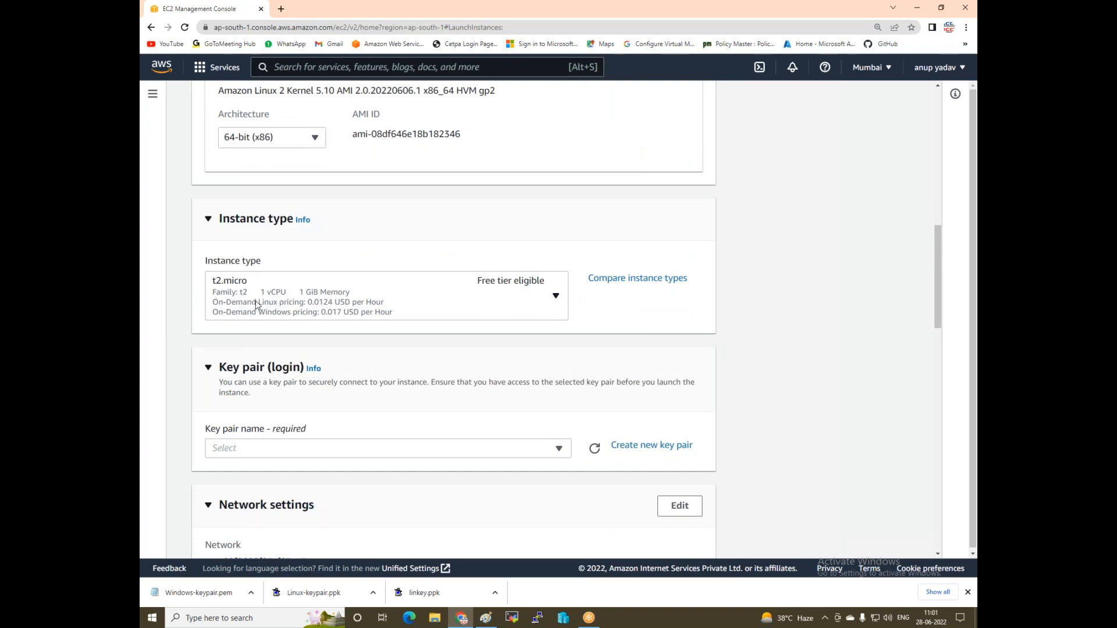
left_click(341, 295)
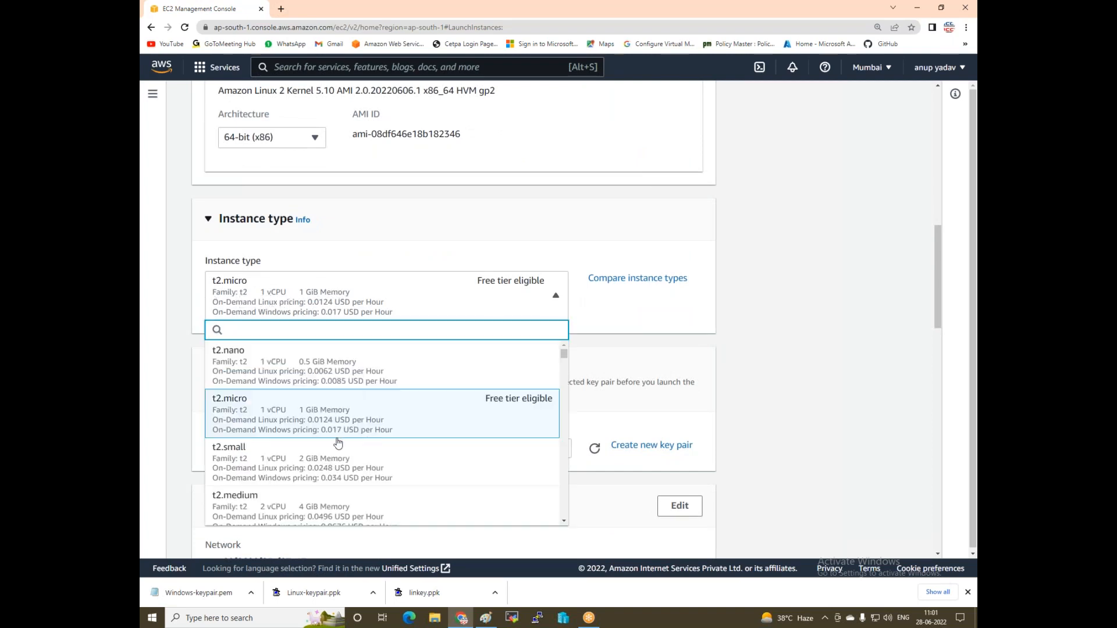
scroll(337, 441, "down", 3)
scroll(330, 472, "down", 1)
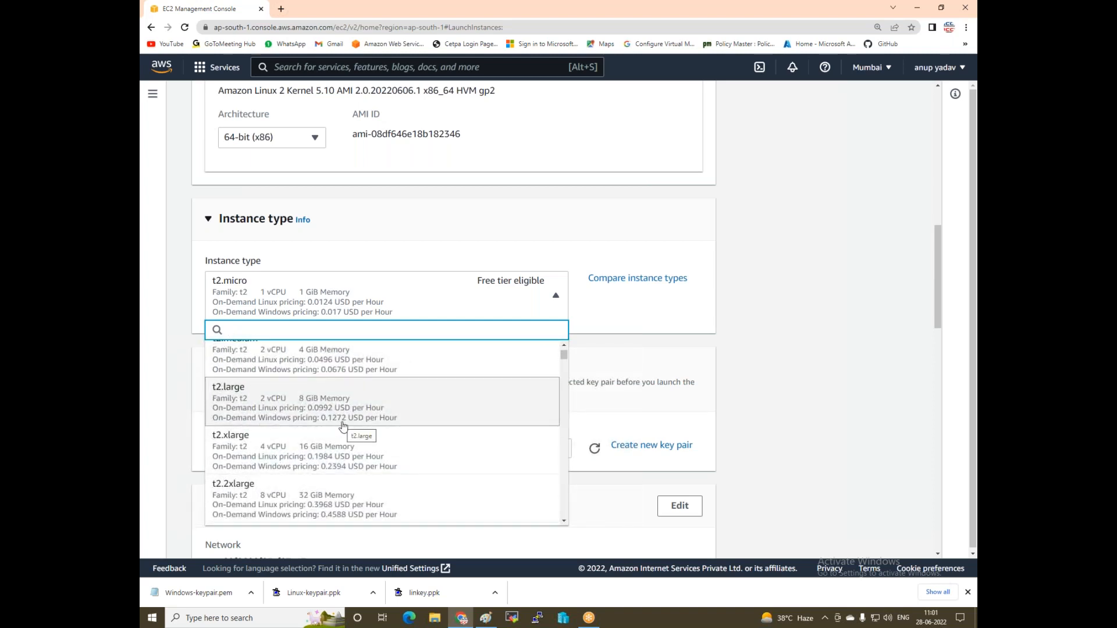
scroll(342, 426, "up", 3)
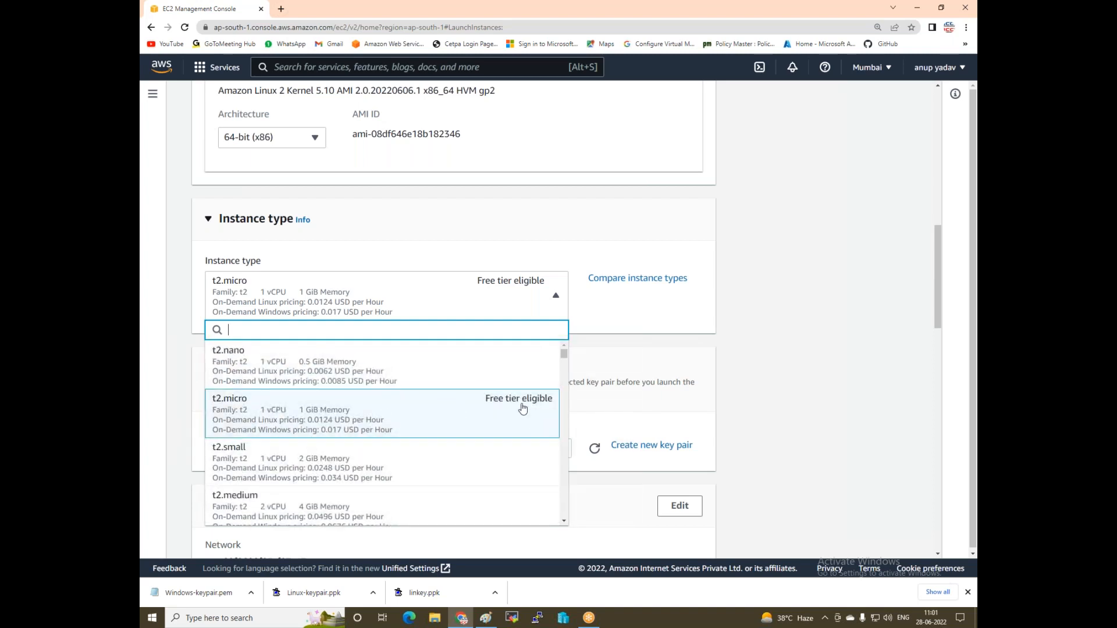
left_click(329, 413)
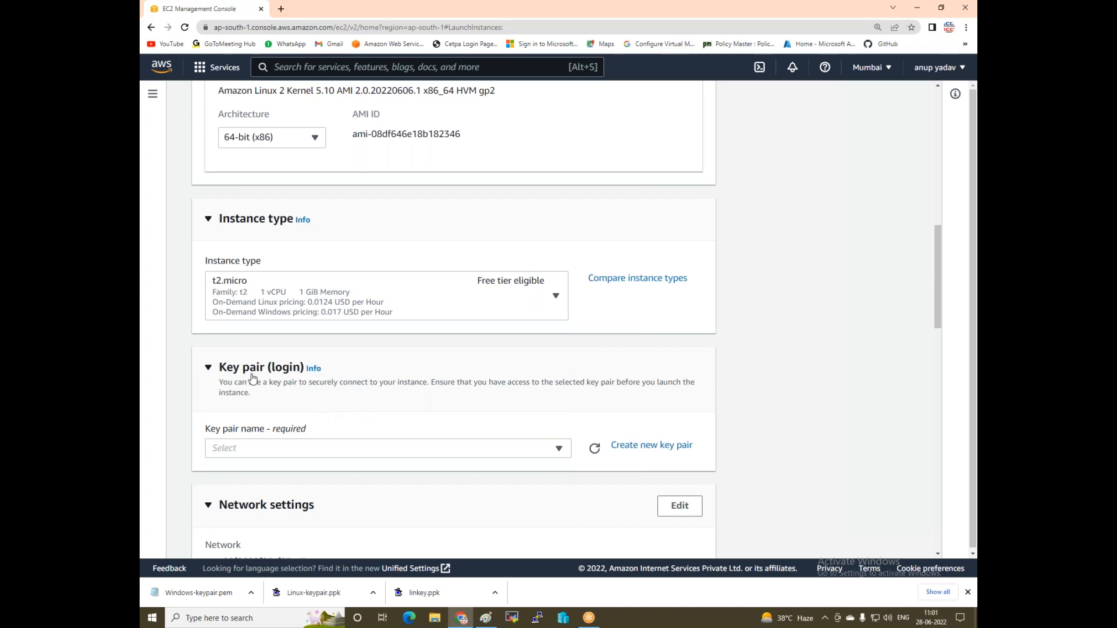
scroll(253, 379, "up", 6)
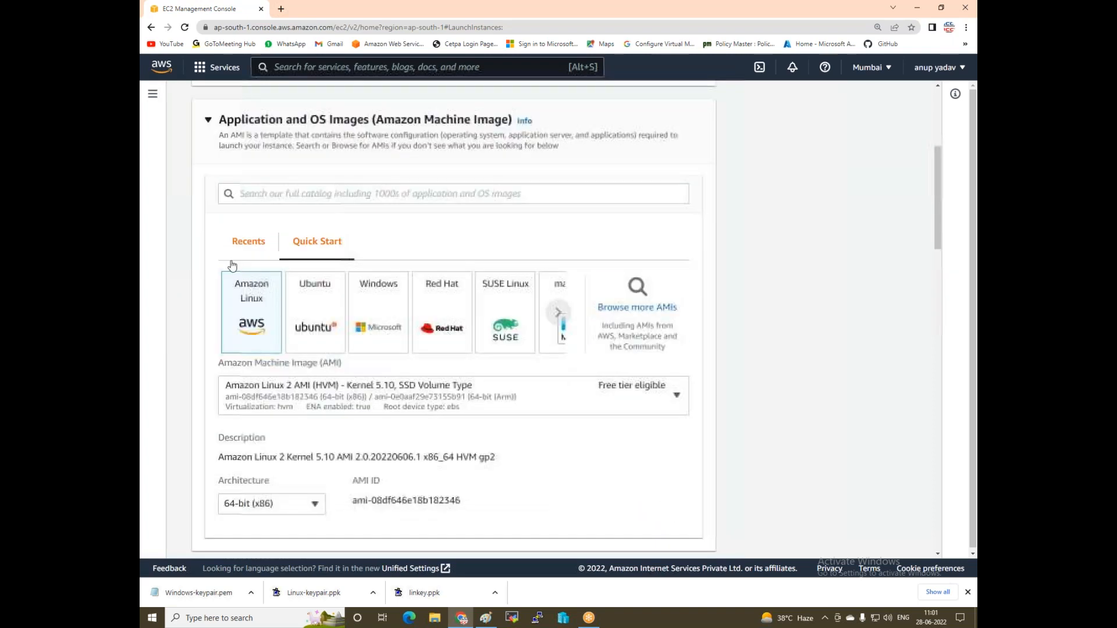
- Select Linux-keypair as the login key pair for the Linux-web1-ZoneA instance
scroll(270, 287, "up", 3)
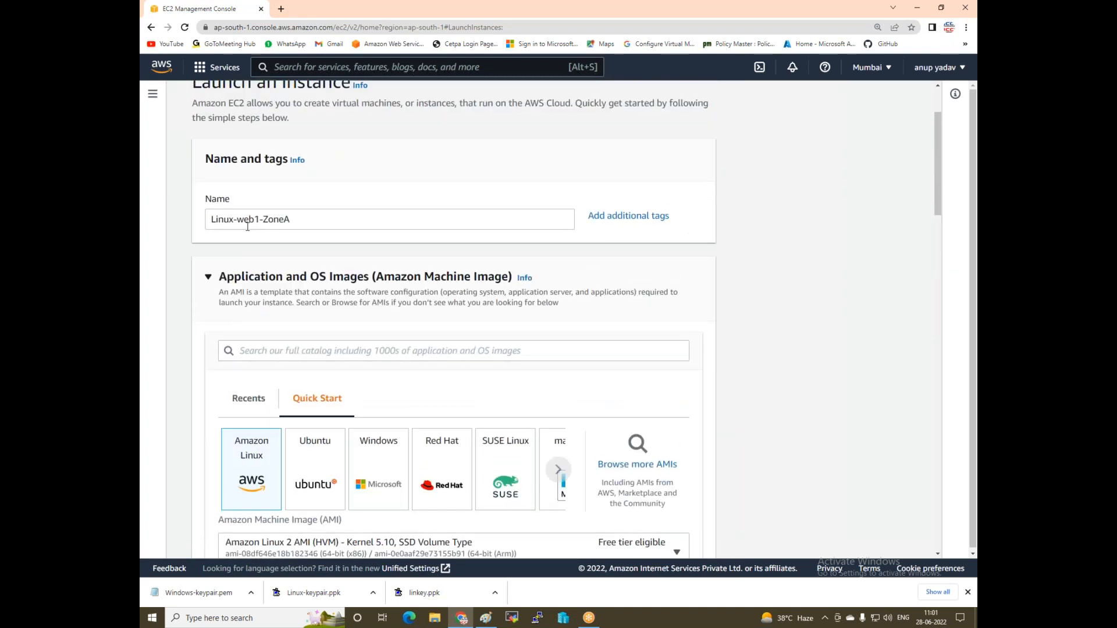
scroll(313, 336, "down", 8)
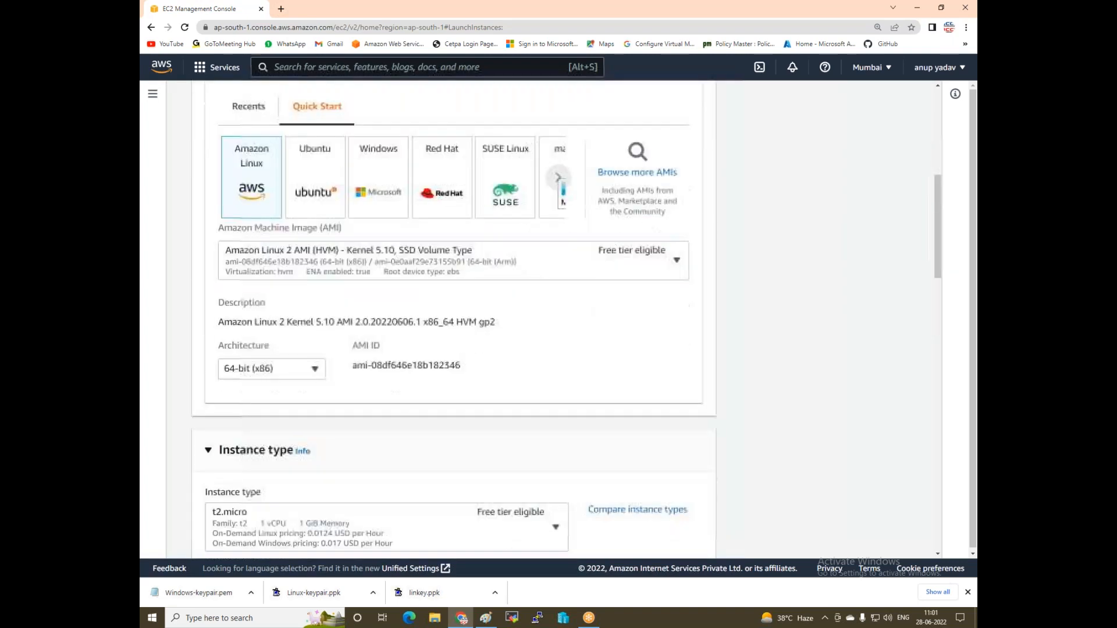
scroll(313, 335, "down", 3)
left_click(276, 344)
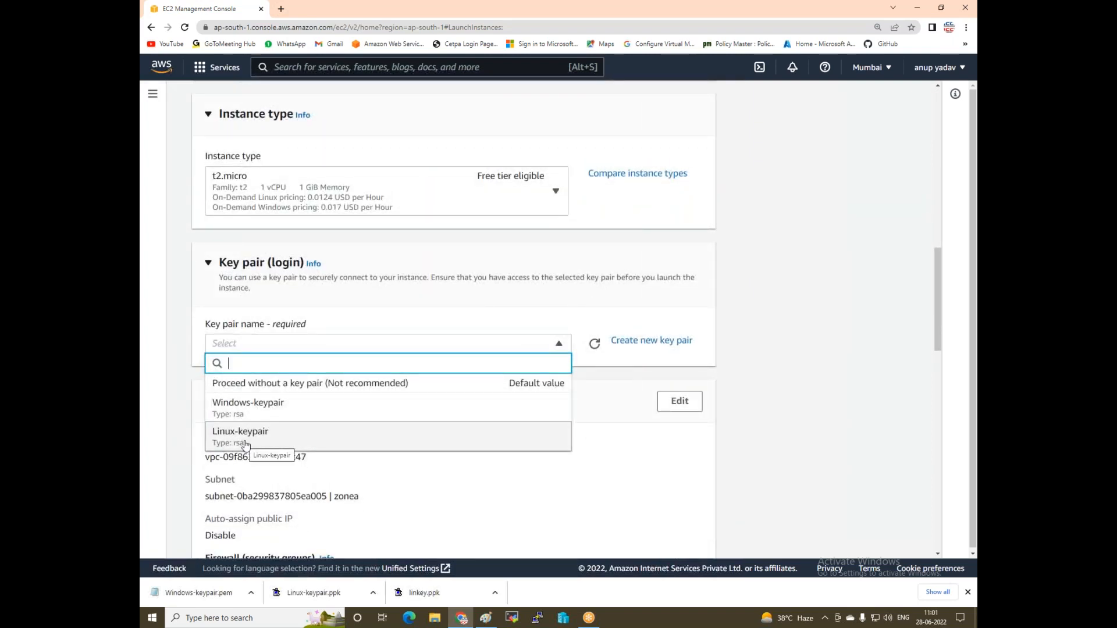
left_click(245, 445)
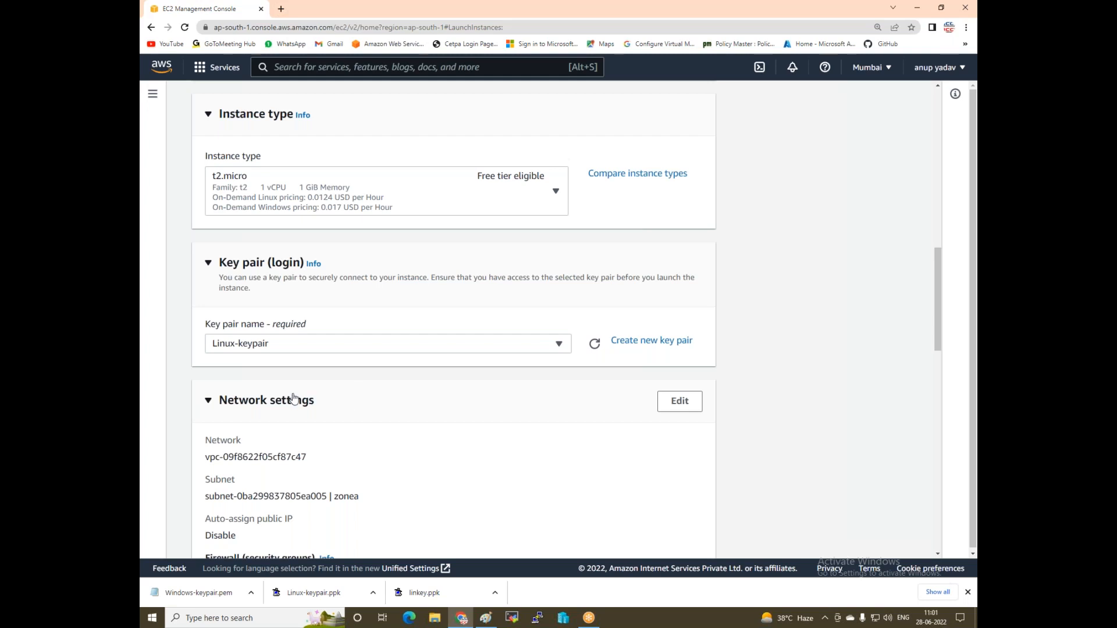
- Edit the instance's network settings to use the default VPC and the zonea subnet in ap-south-1a
scroll(293, 399, "down", 3)
left_click(677, 247)
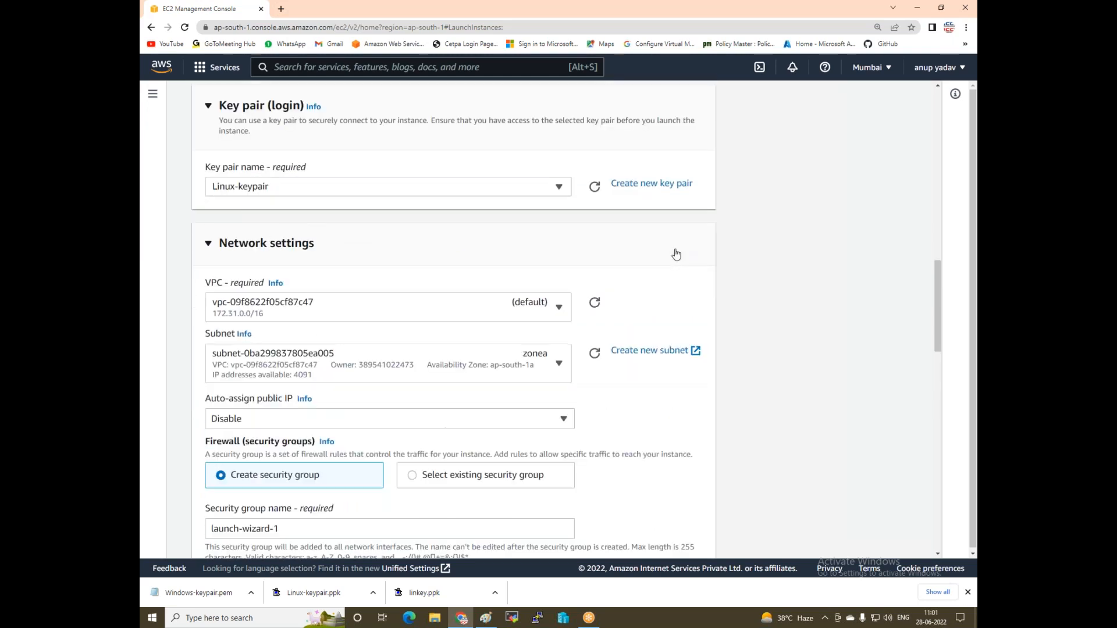
left_click(278, 314)
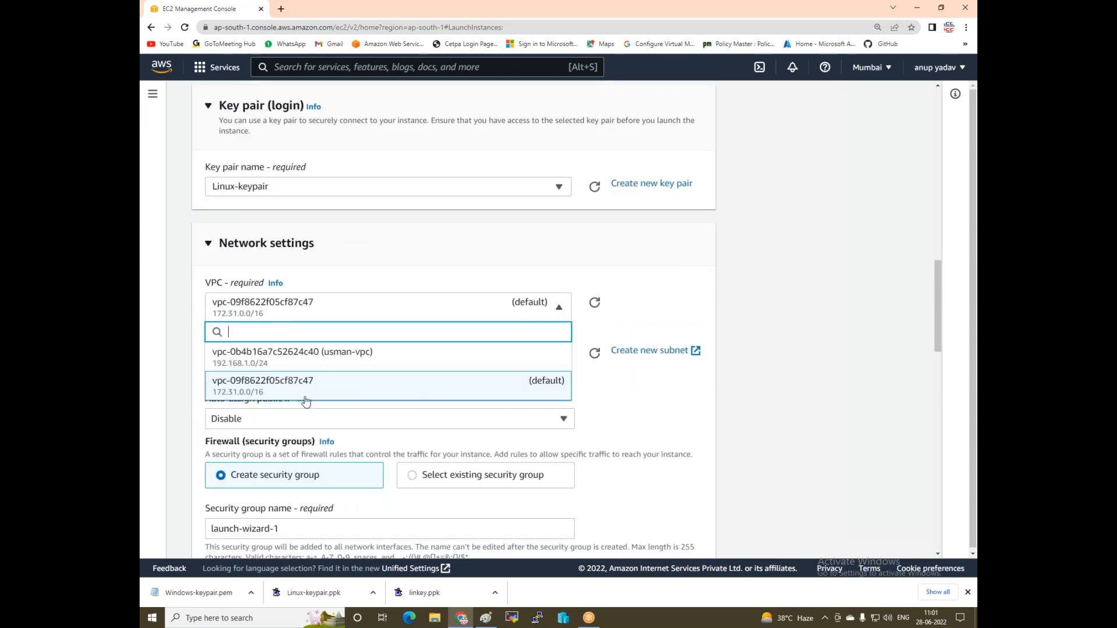
left_click(240, 399)
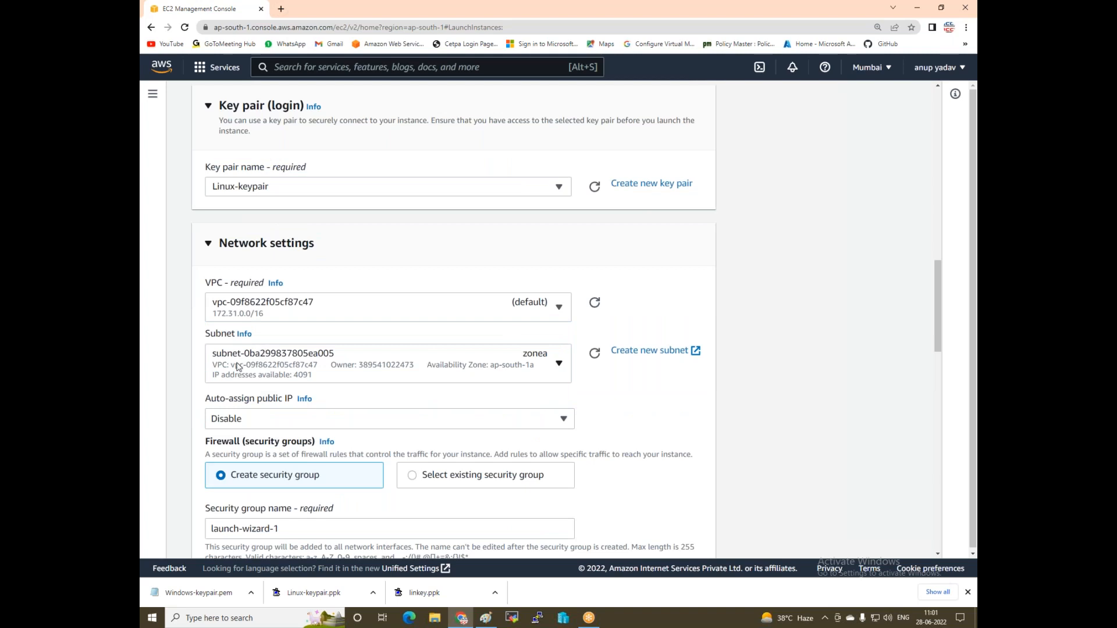
left_click(329, 369)
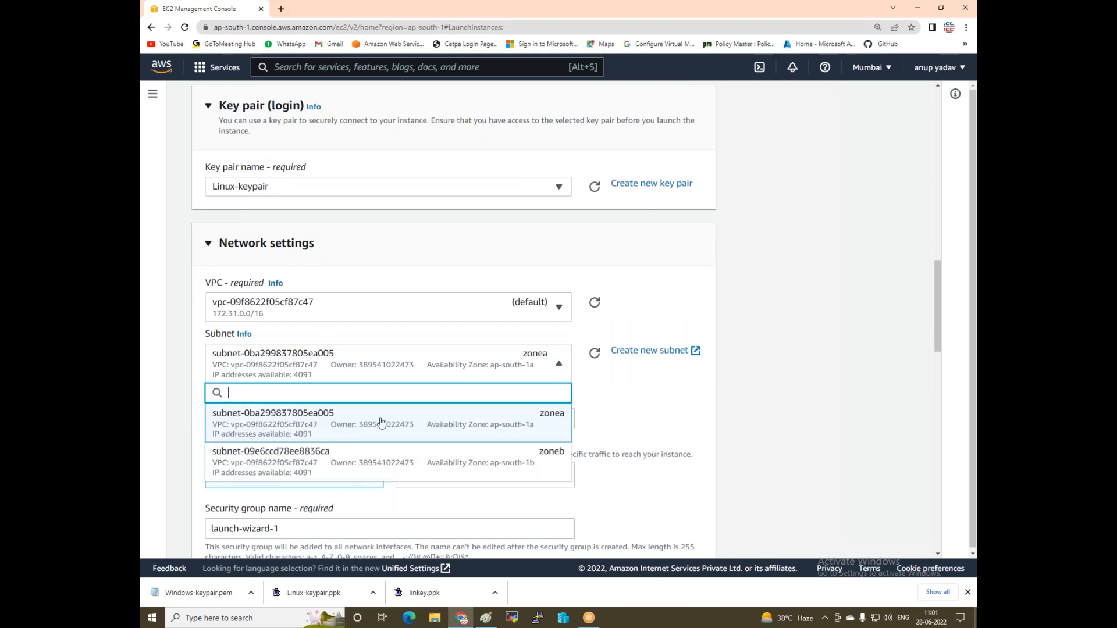
left_click(467, 436)
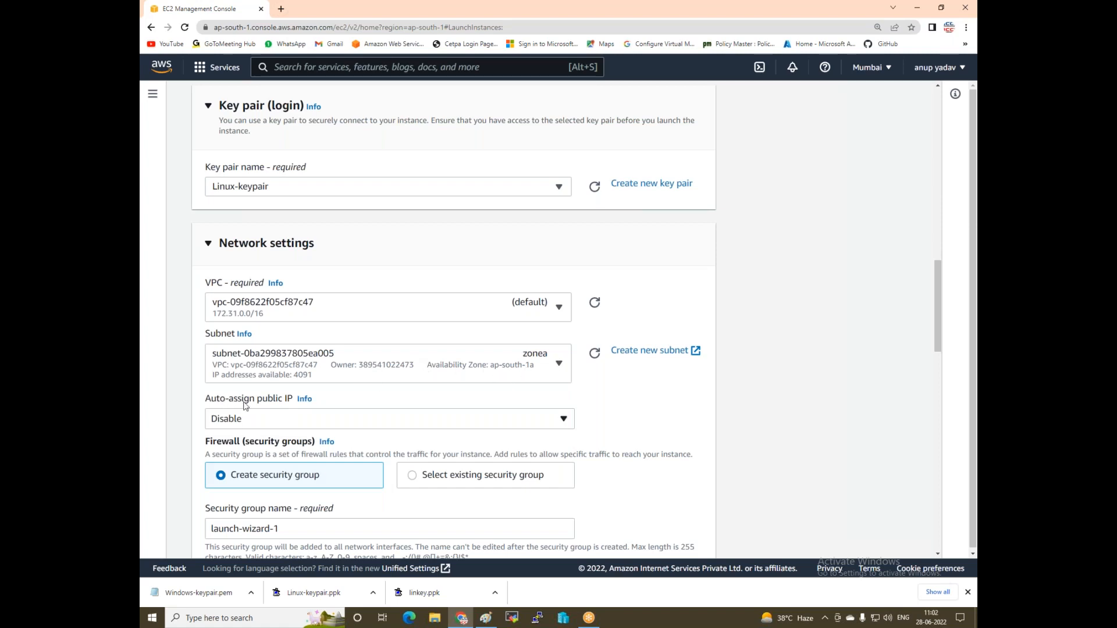
- Enable auto-assigned public IP and assign the existing Linux-SG security group to the instance
left_click(257, 421)
left_click(246, 438)
scroll(246, 437, "down", 1)
scroll(246, 437, "down", 2)
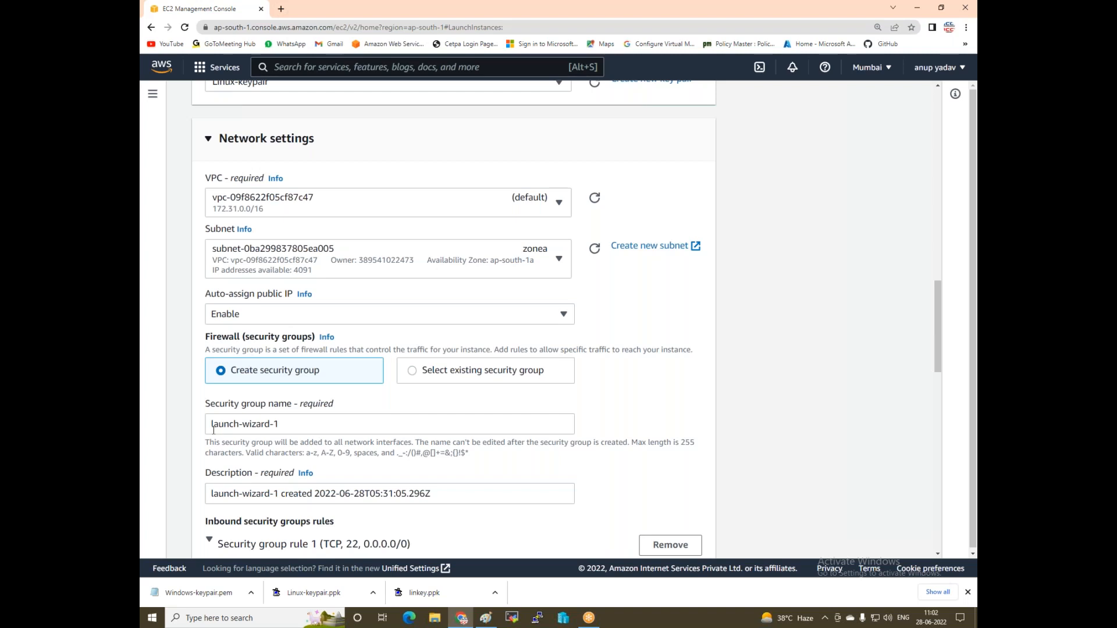
left_click(413, 371)
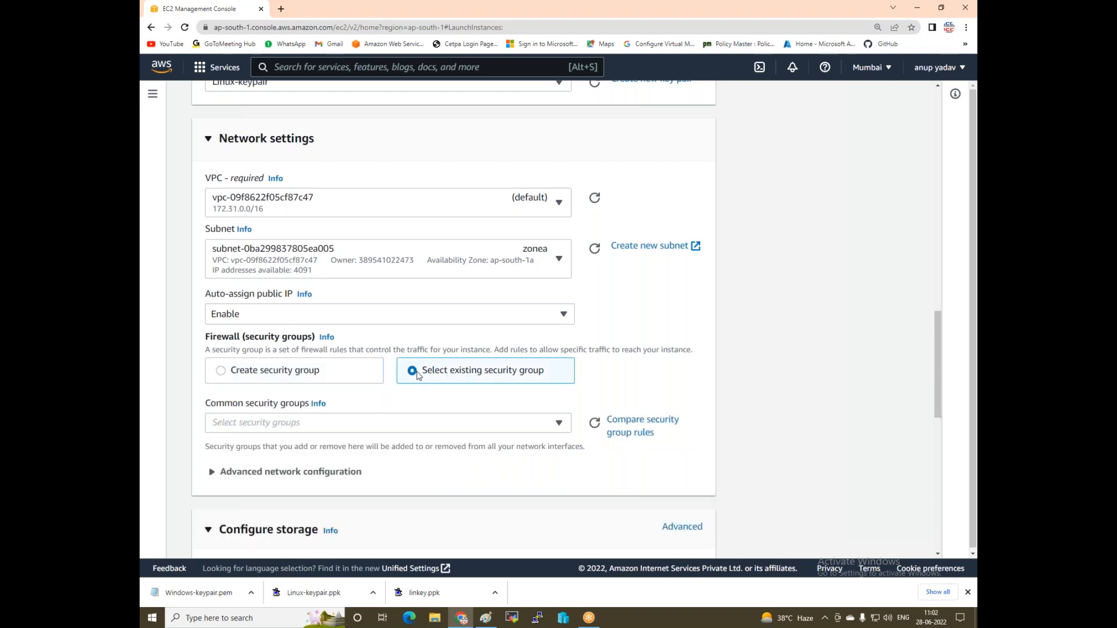
left_click(428, 427)
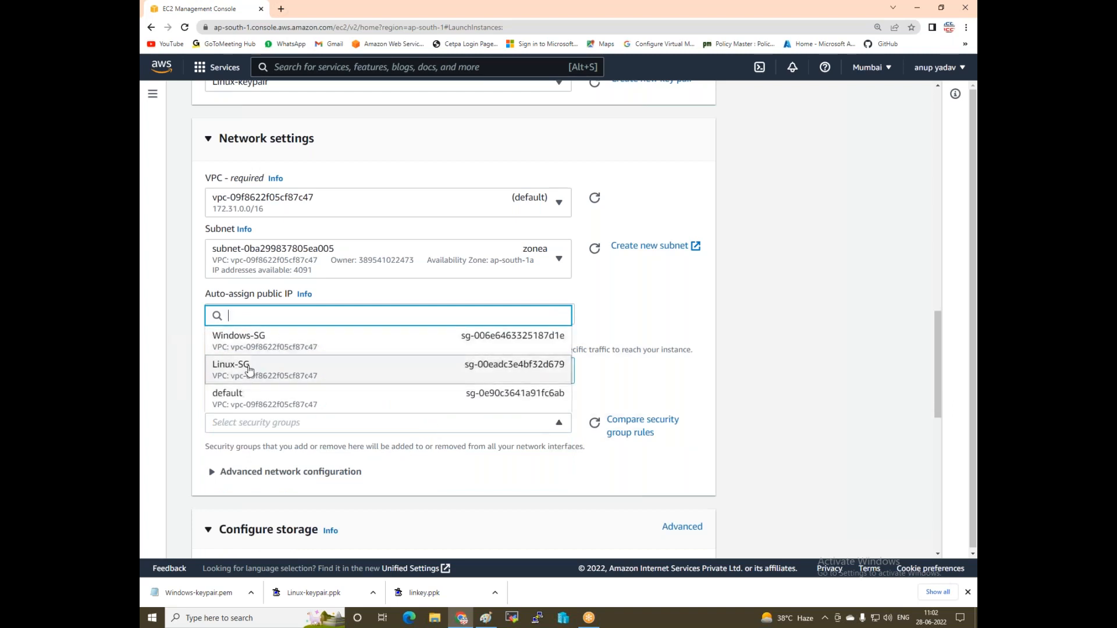
left_click(269, 371)
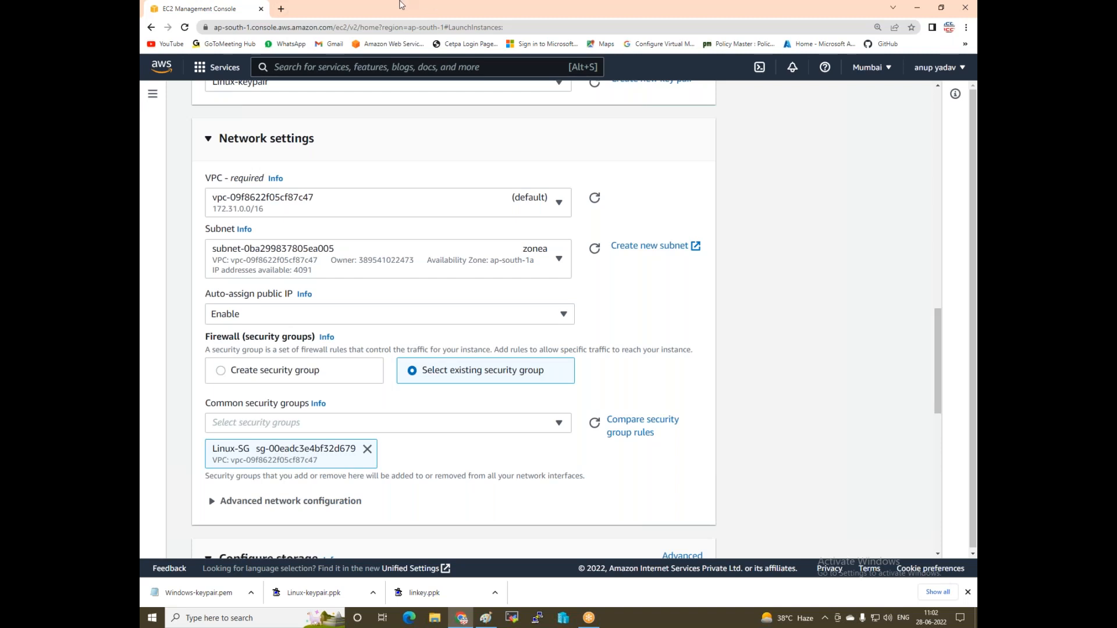
- Set the instance's root volume size to 10 GiB in the storage configuration
scroll(230, 259, "down", 1)
scroll(230, 259, "down", 5)
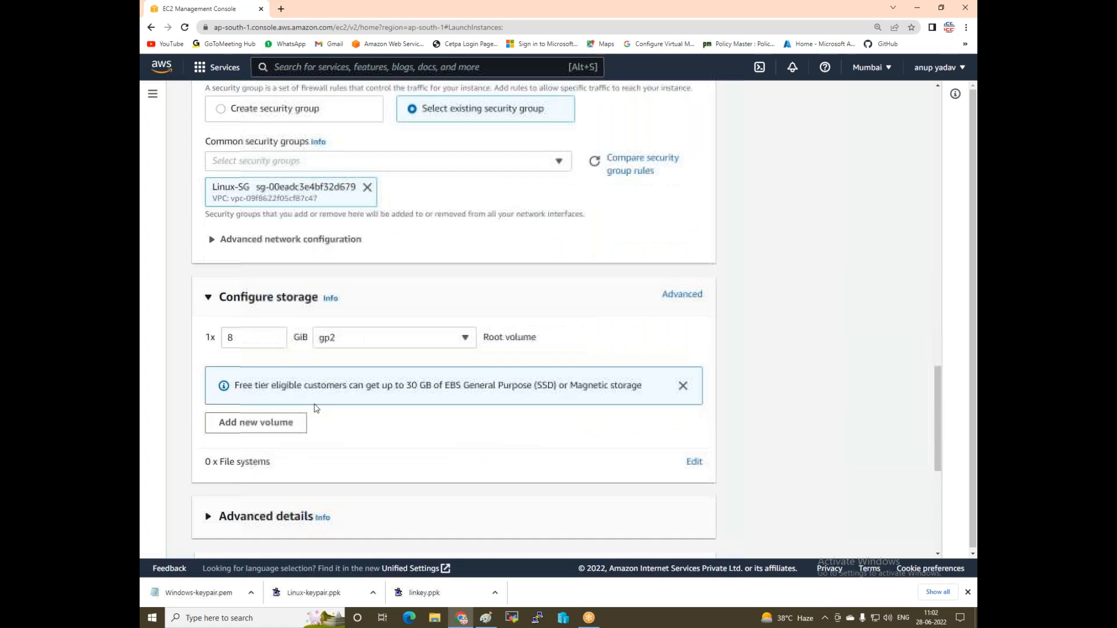
left_click_drag(378, 386, 465, 387)
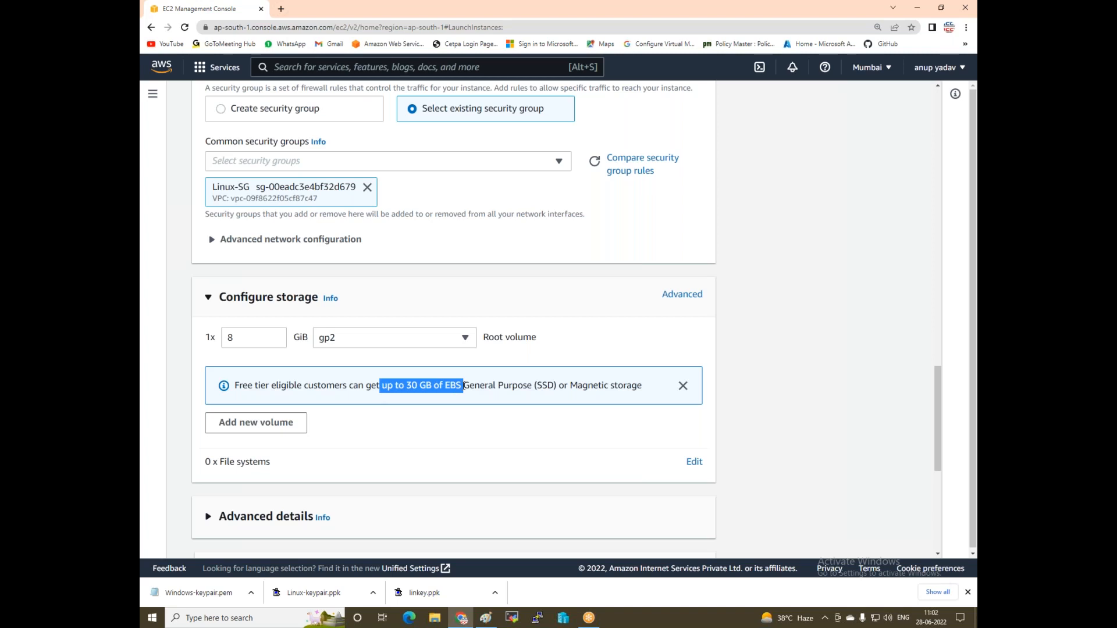
left_click(208, 342)
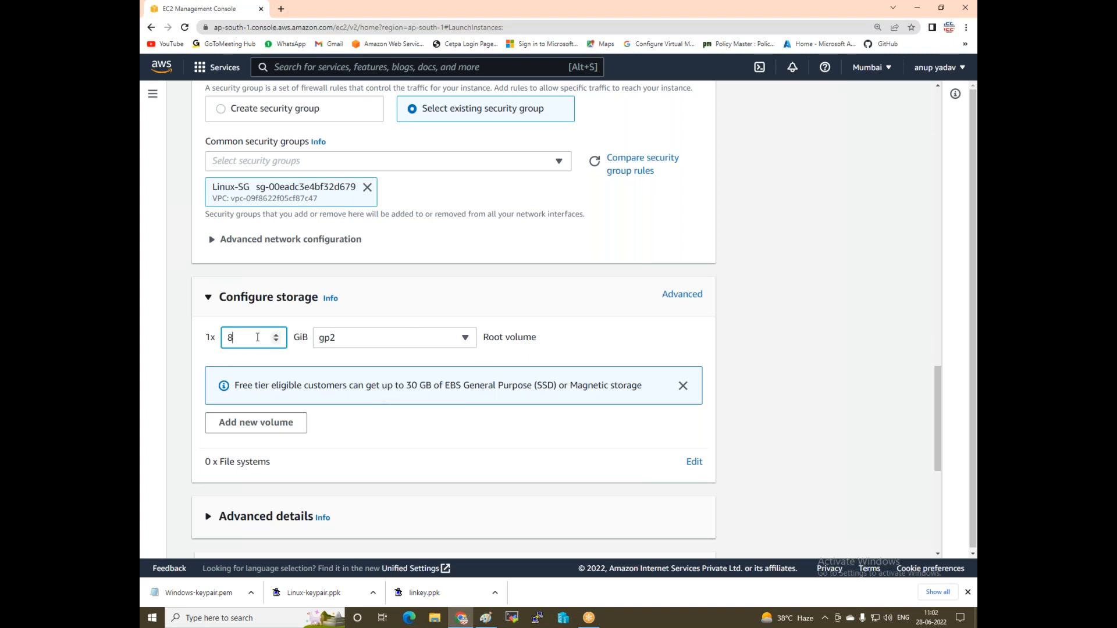
type("10")
- Set the number of instances to 1, consulting the project diagram in Paint before returning to the EC2 console
scroll(340, 451, "down", 4)
left_click(253, 373)
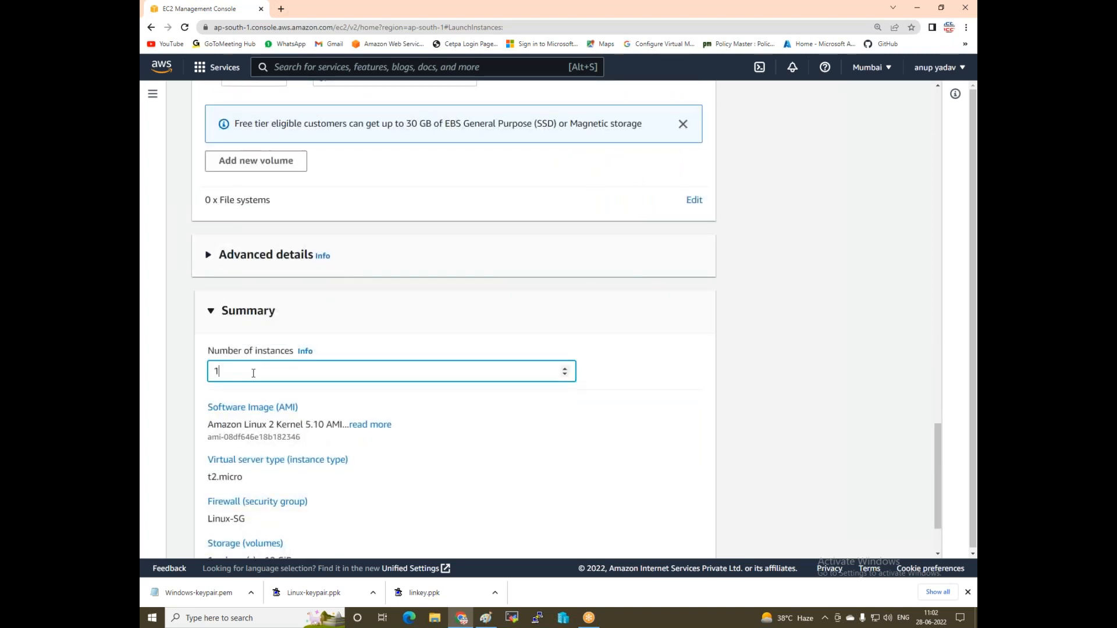
key("BackSpace")
left_click(486, 618)
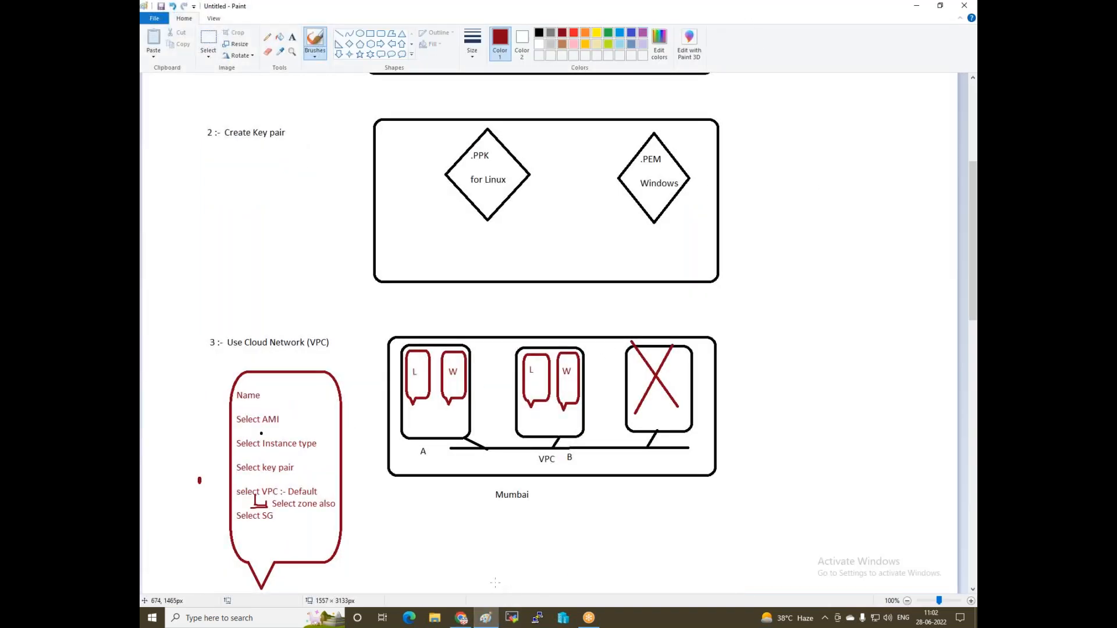
left_click(461, 617)
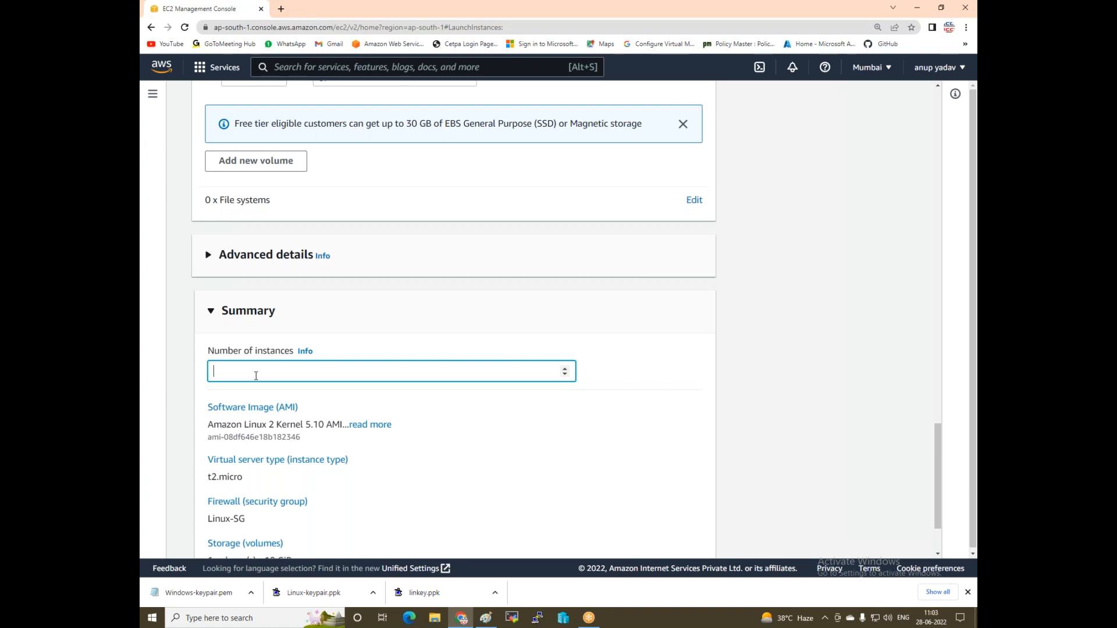
type("1")
- Review the Linux-web1-ZoneA configuration and launch the instance, ending on the refreshed list of instances
scroll(430, 447, "down", 1)
scroll(438, 449, "down", 1)
scroll(454, 454, "up", 10)
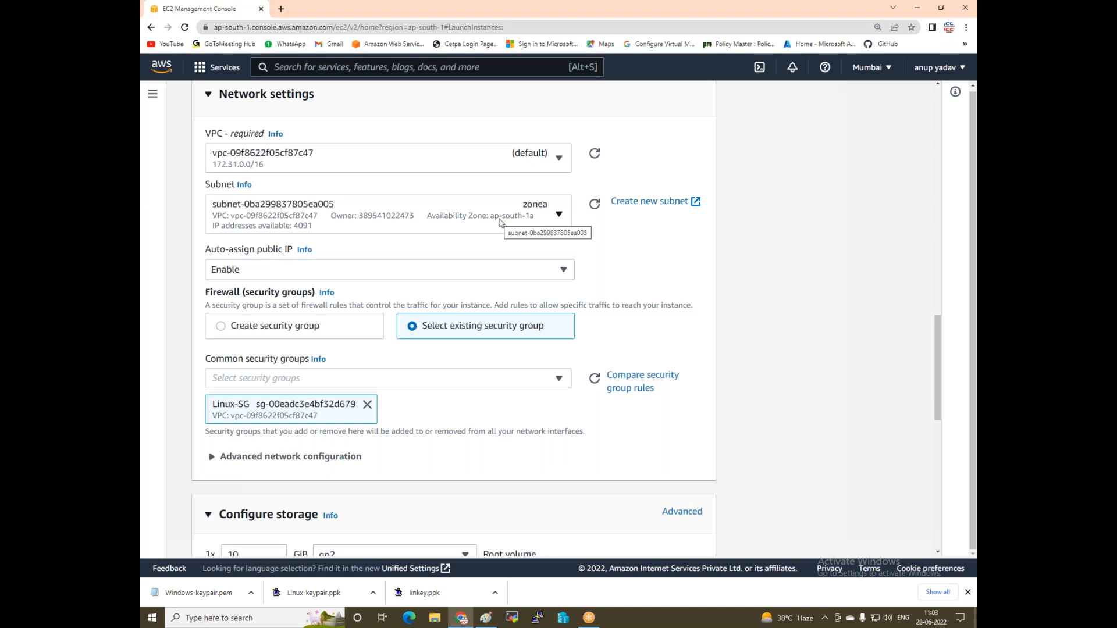
scroll(696, 352, "down", 4)
scroll(453, 407, "down", 5)
left_click(227, 281)
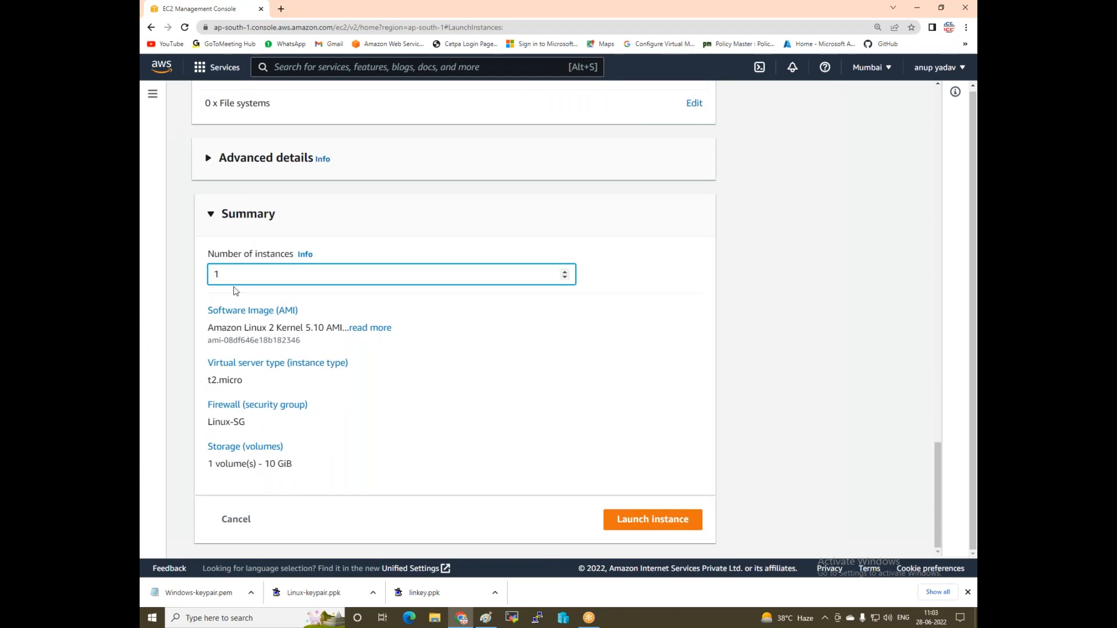
scroll(292, 153, "up", 3)
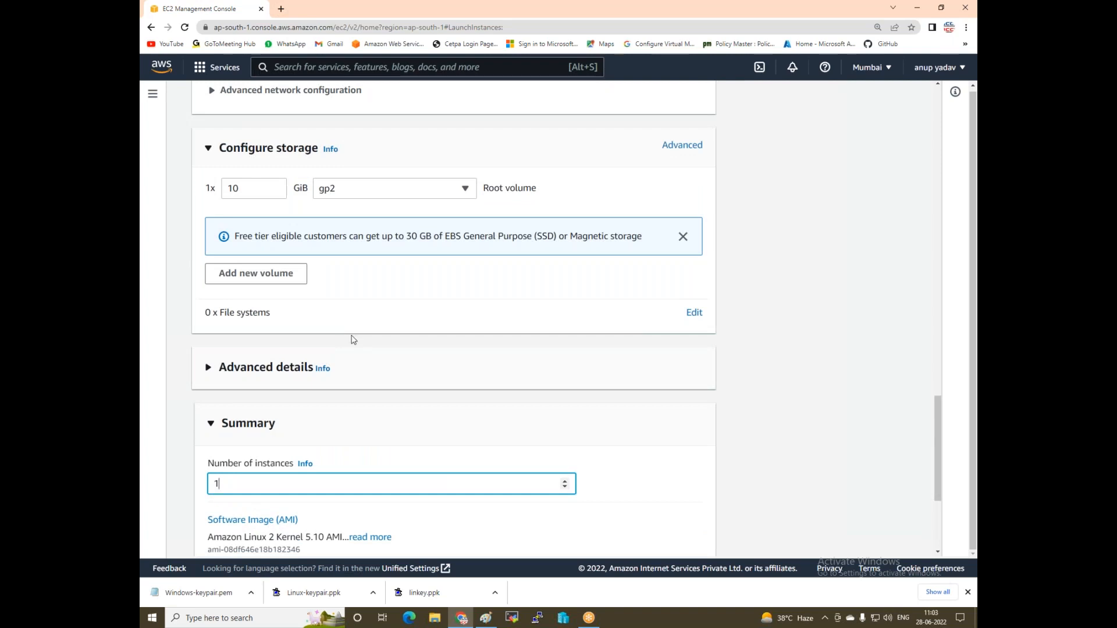
scroll(353, 340, "down", 4)
left_click(640, 518)
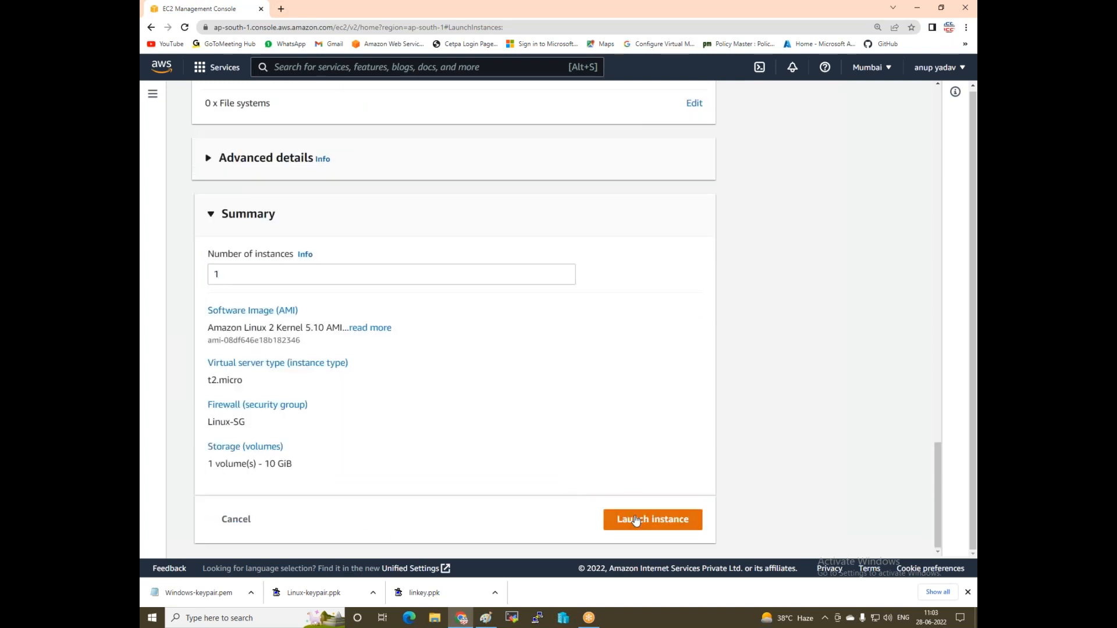
left_click(887, 510)
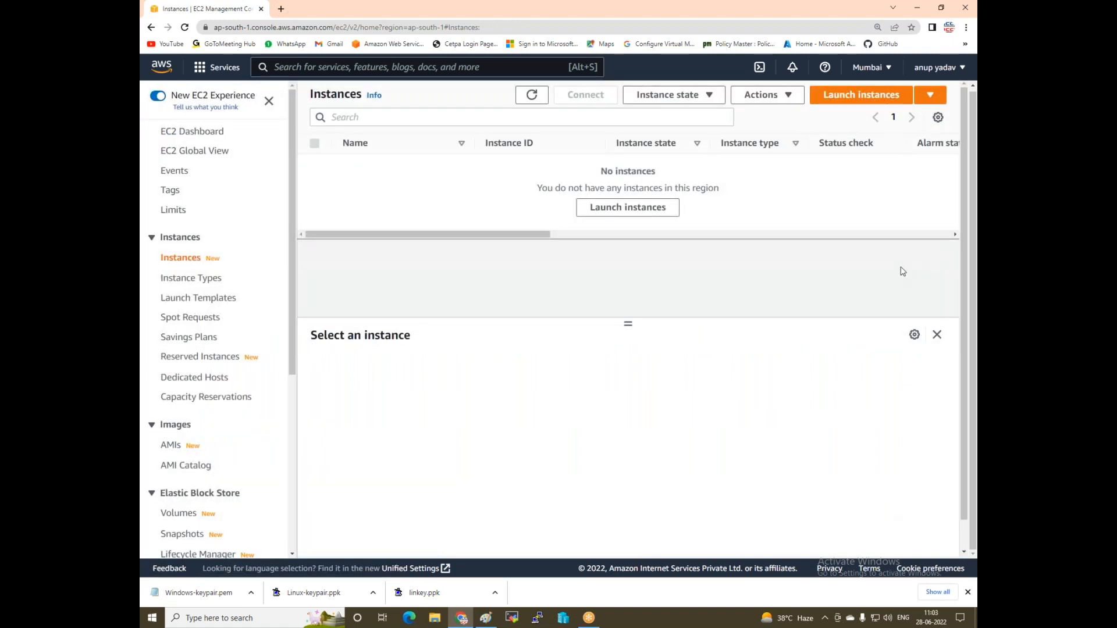
left_click(532, 95)
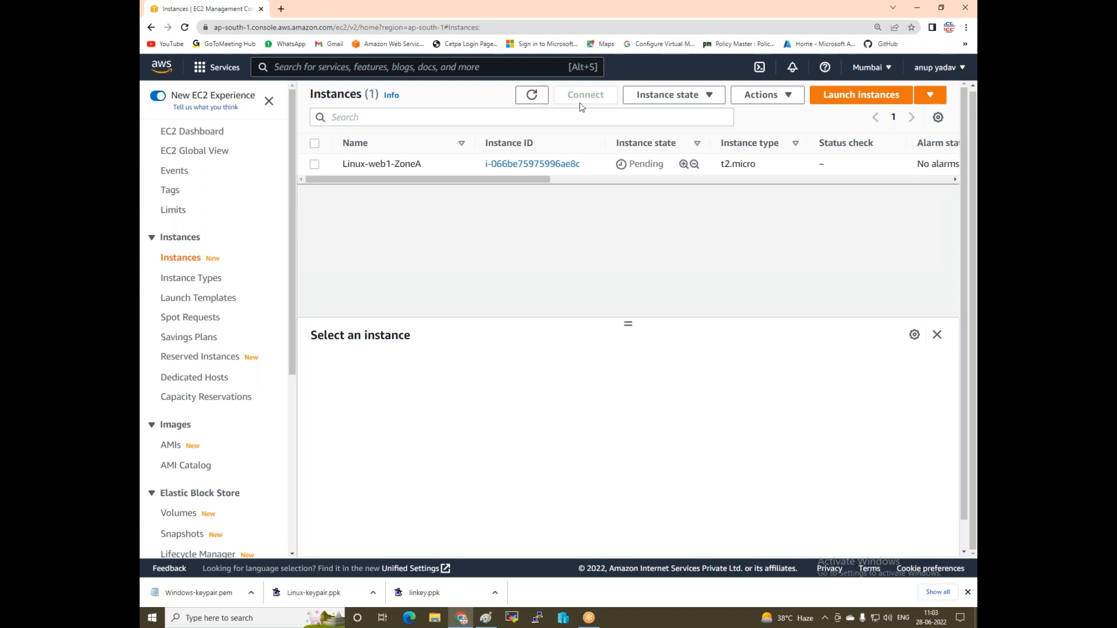
- Start launching another instance and name it Linux-Web2-ZoneB
left_click(863, 99)
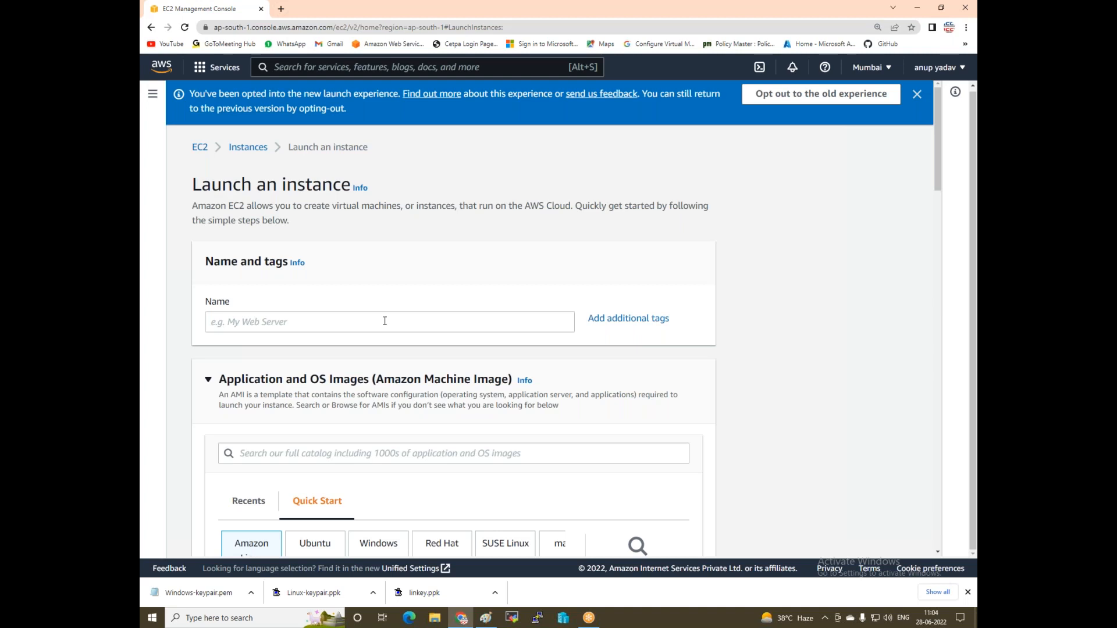
left_click(385, 321)
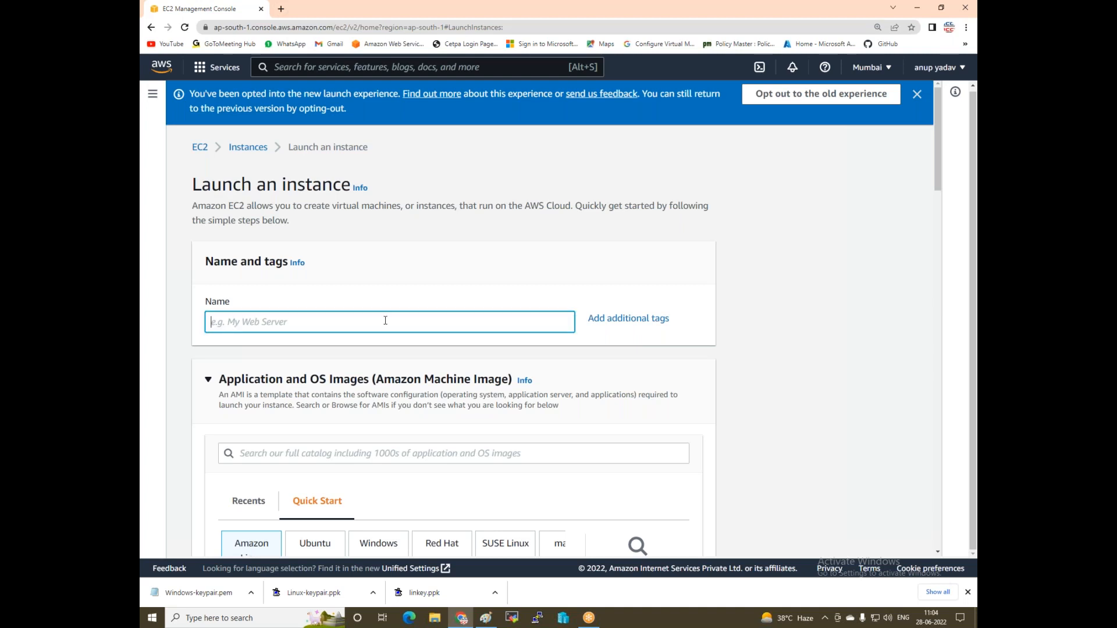
type("Linux-Web2")
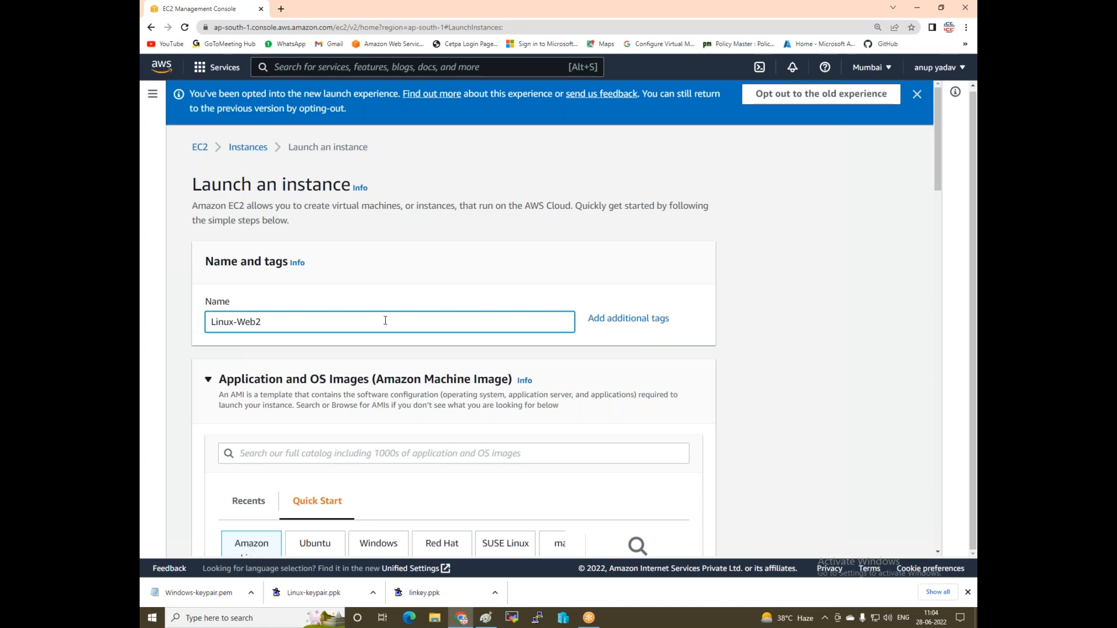
type("-ZoneB")
left_click(274, 368)
- Keep the preselected Amazon Linux 2 image and t2.micro type, and select Linux-keypair as the key pair for Linux-Web2-ZoneB
scroll(259, 373, "down", 3)
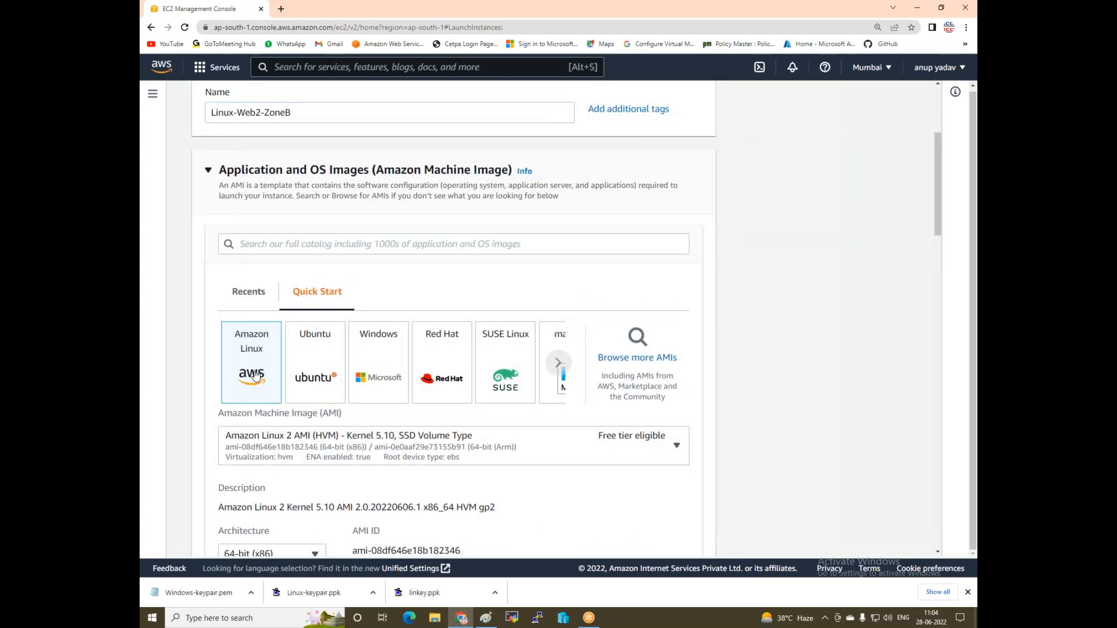
scroll(256, 372, "down", 6)
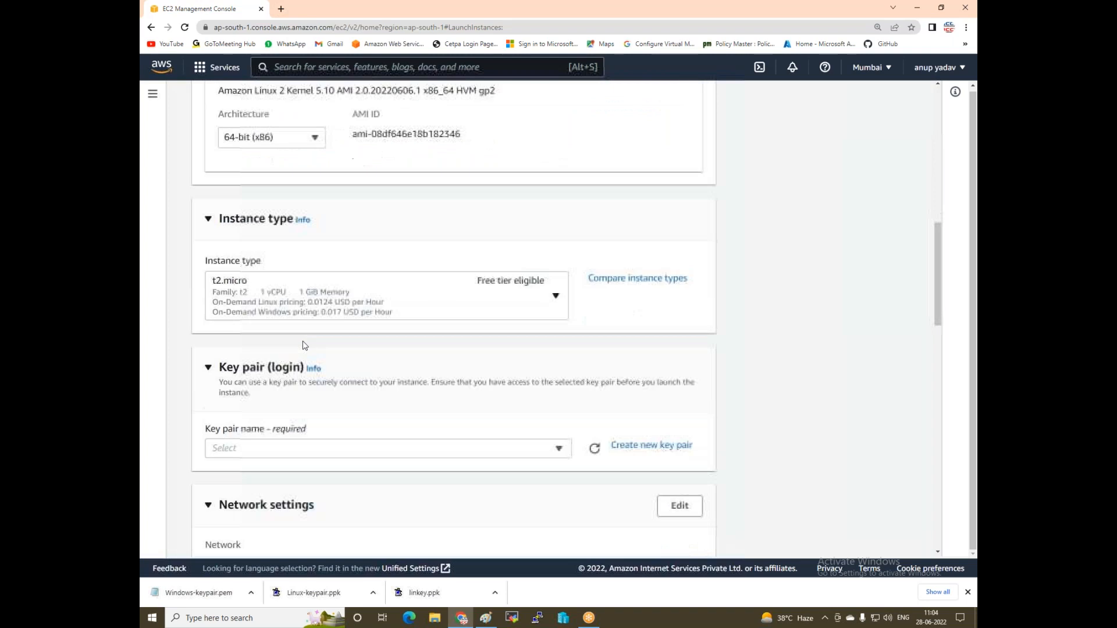
scroll(302, 345, "down", 1)
left_click(274, 393)
left_click(246, 488)
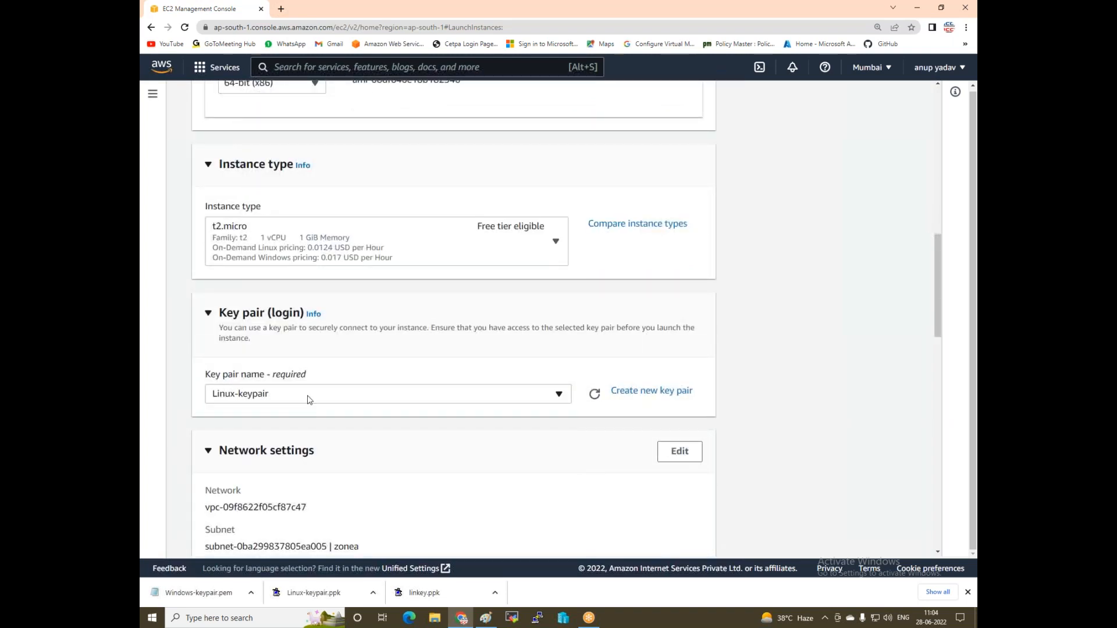
- Edit the network settings of Linux-Web2-ZoneB to place it in the zoneb subnet of the default VPC
scroll(309, 399, "down", 3)
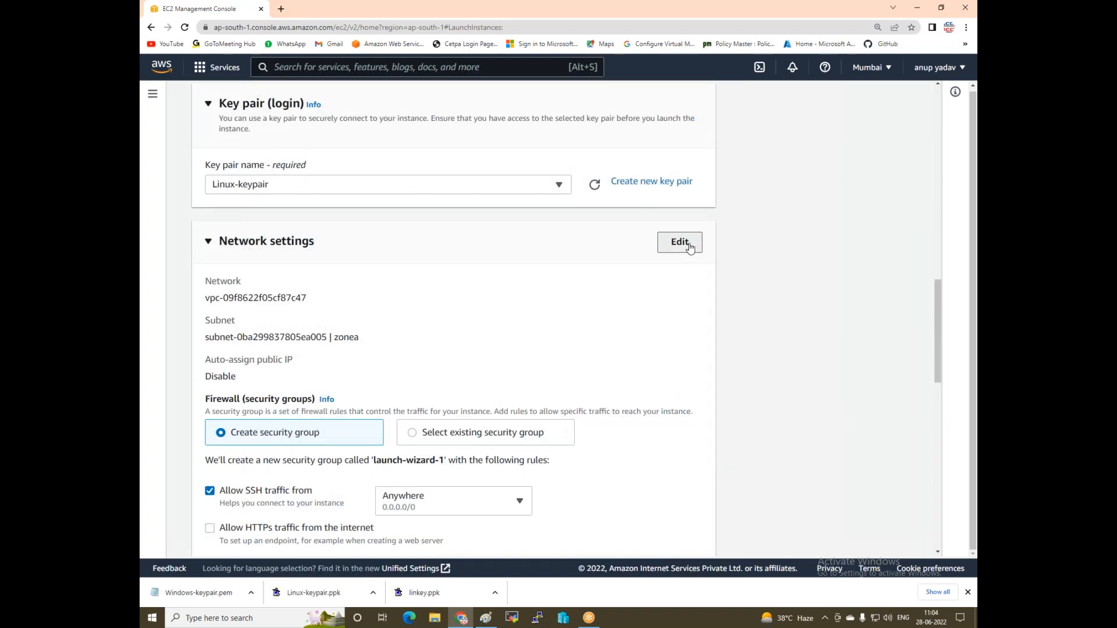
left_click(689, 247)
left_click(401, 372)
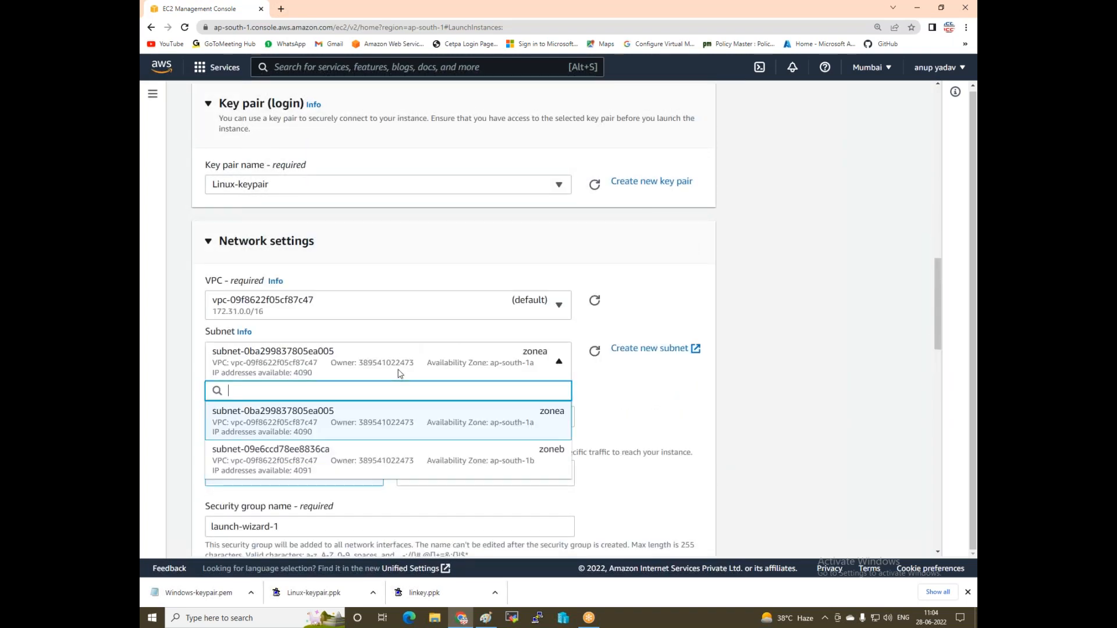
left_click(419, 453)
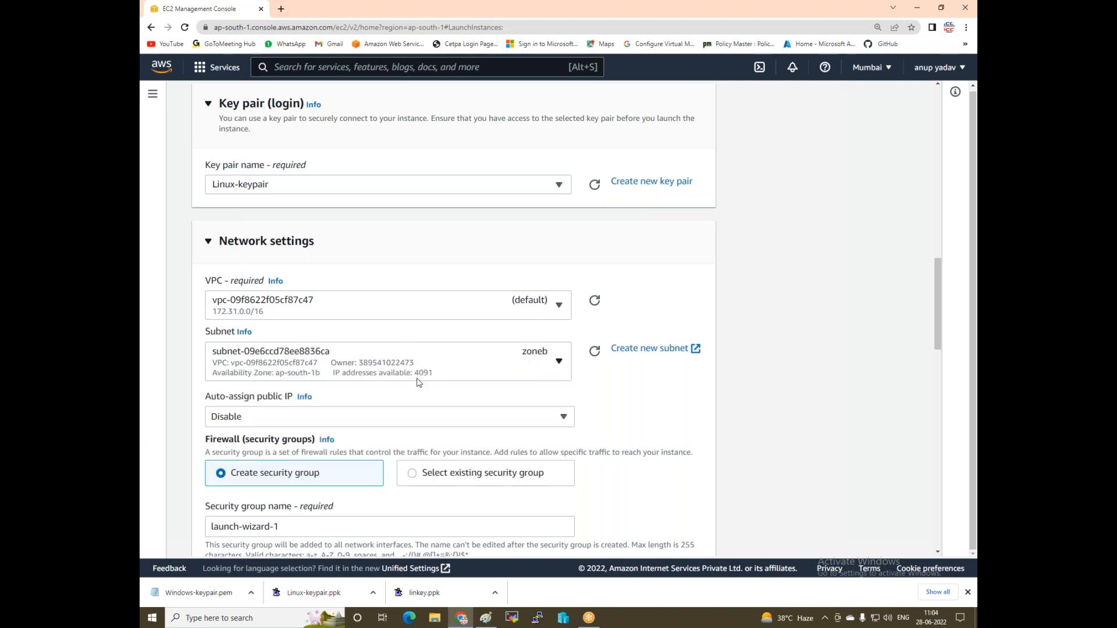
scroll(423, 374, "down", 2)
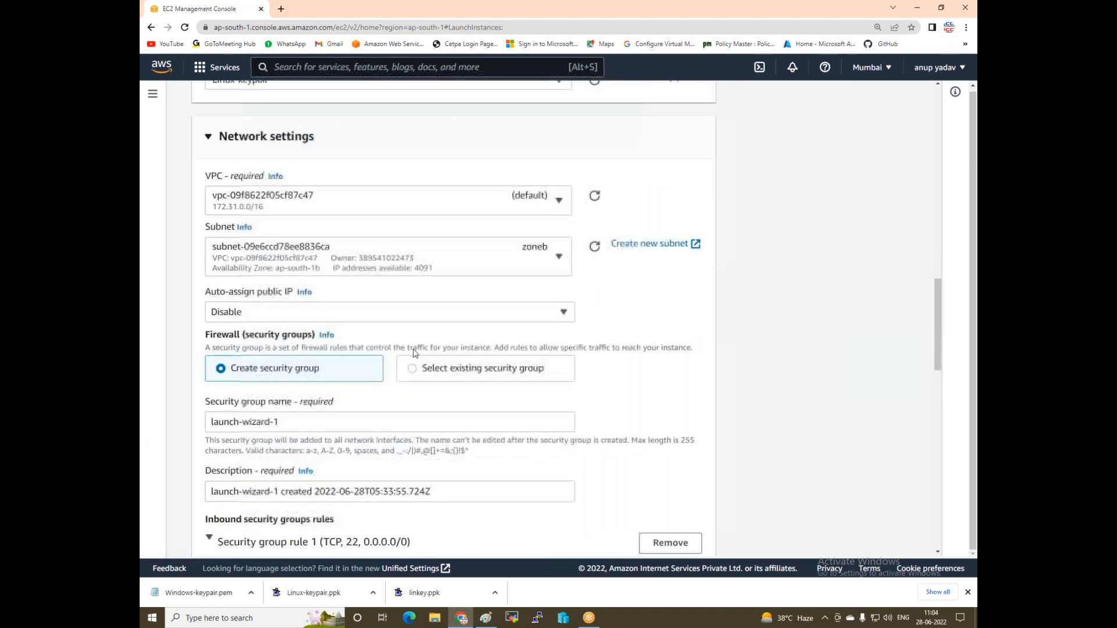
- Enable auto-assigned public IP for Linux-Web2-ZoneB and assign the existing Linux-SG security group
left_click(400, 316)
left_click(276, 331)
left_click(417, 372)
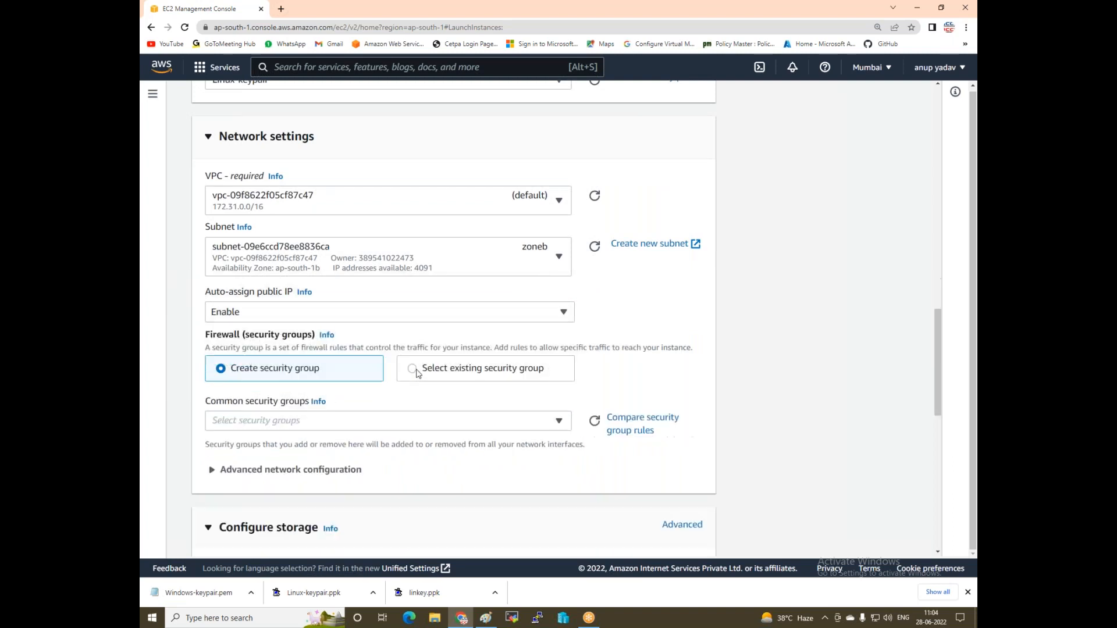
left_click(416, 424)
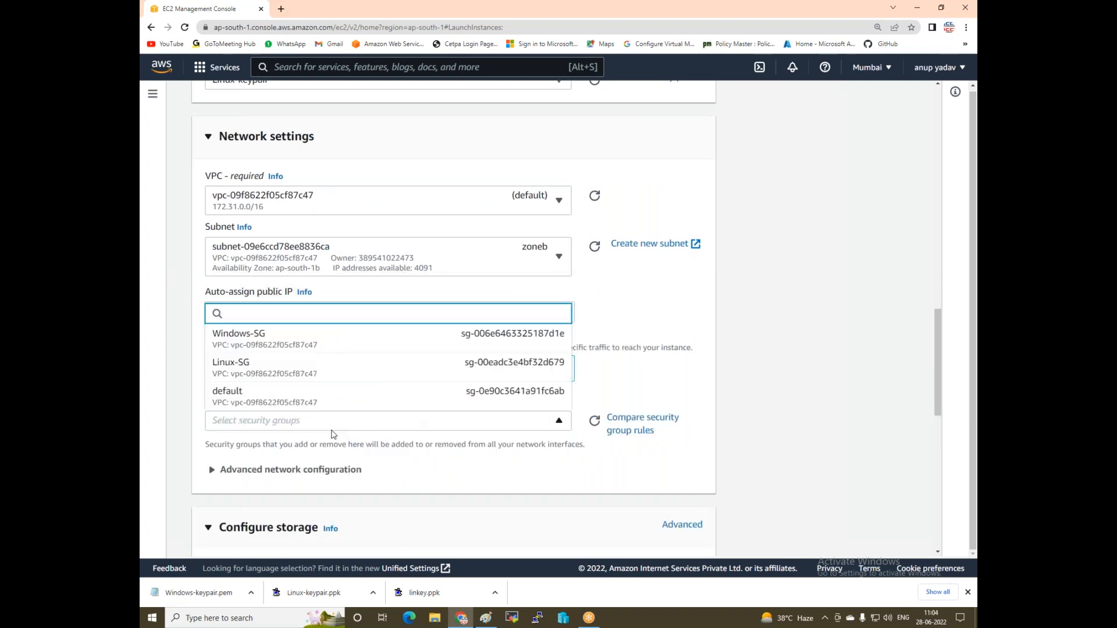
left_click(242, 363)
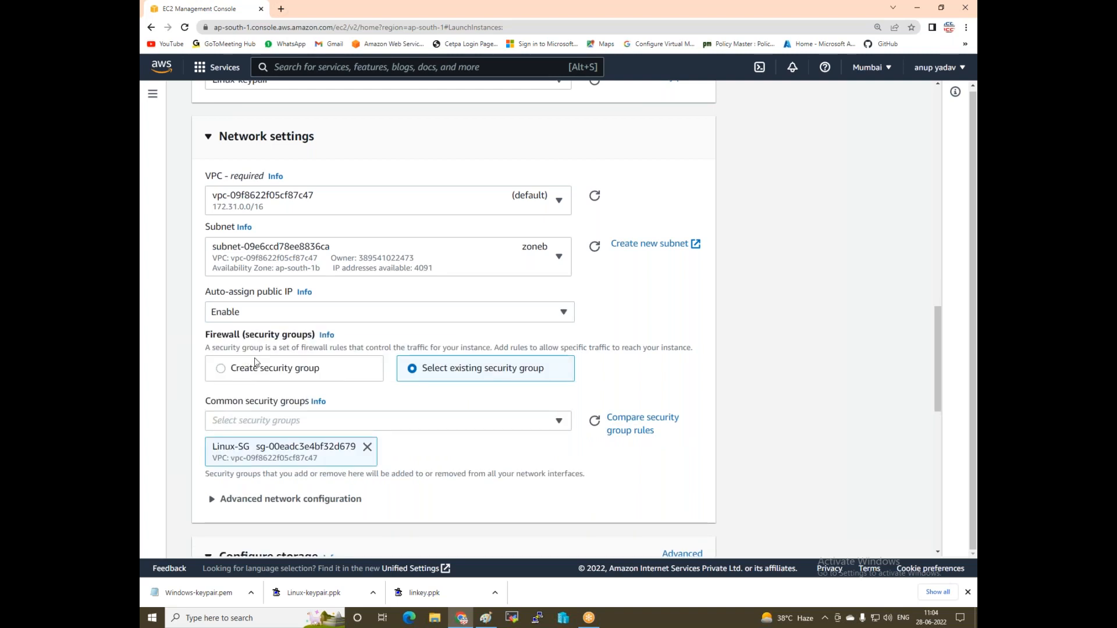
- Set the root volume size of Linux-Web2-ZoneB to 10 GiB
scroll(255, 359, "down", 5)
left_click_drag(242, 332, 193, 341)
key("BackSpace")
type("10")
- Launch the Linux-Web2-ZoneB instance and return to the refreshed list of instances
scroll(348, 327, "down", 5)
scroll(494, 406, "down", 1)
left_click(638, 523)
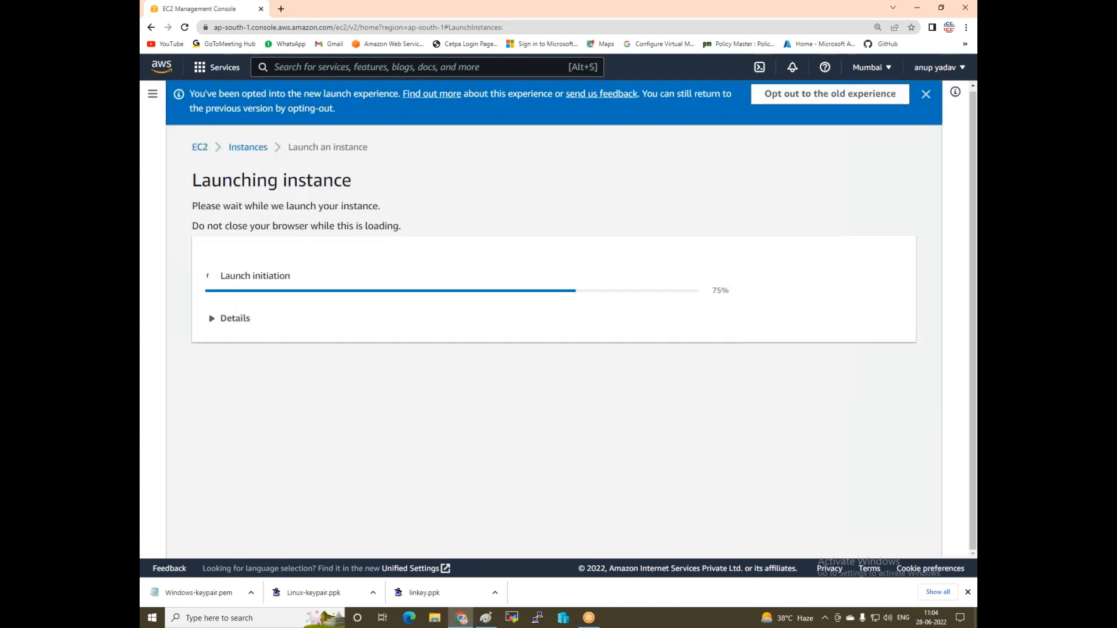
left_click(842, 506)
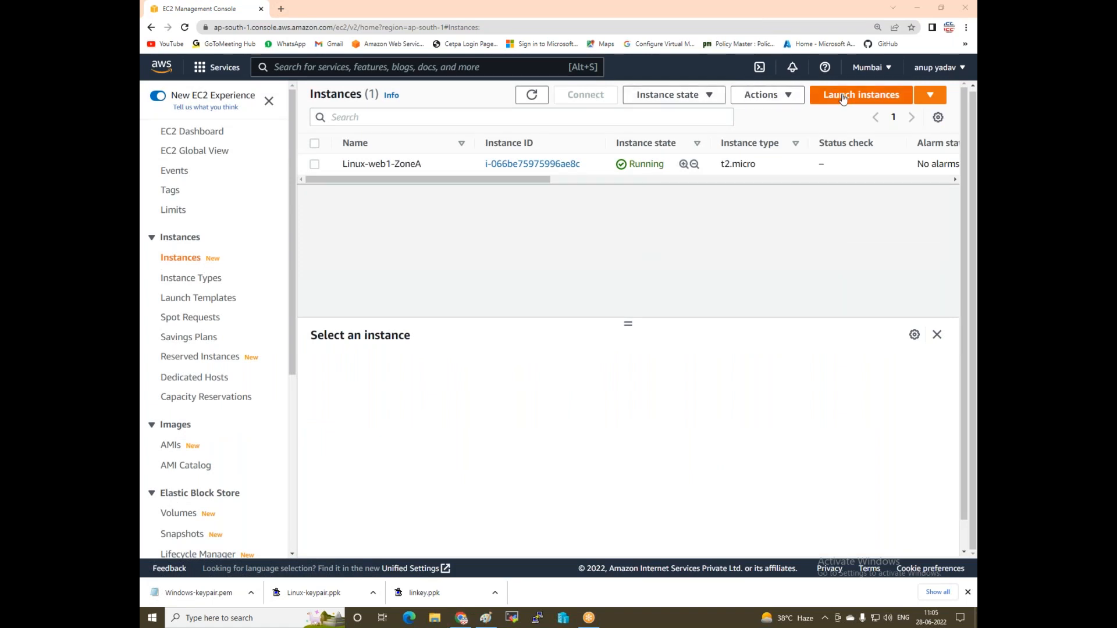
left_click(532, 95)
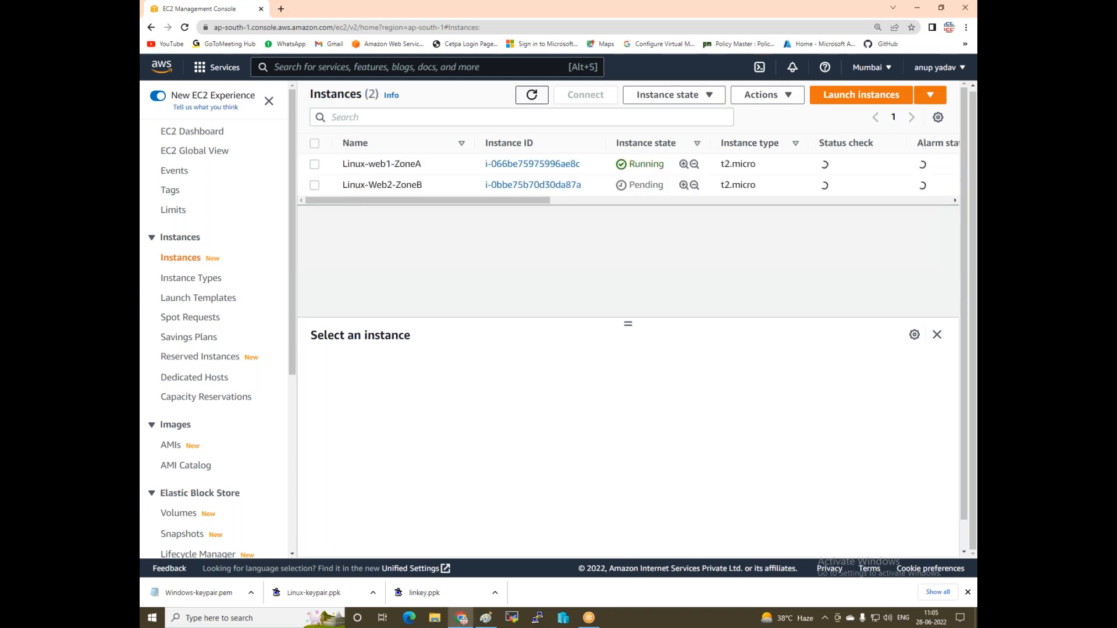
- Start launching another instance and name it Windows-Web1-ZoneA
left_click(870, 99)
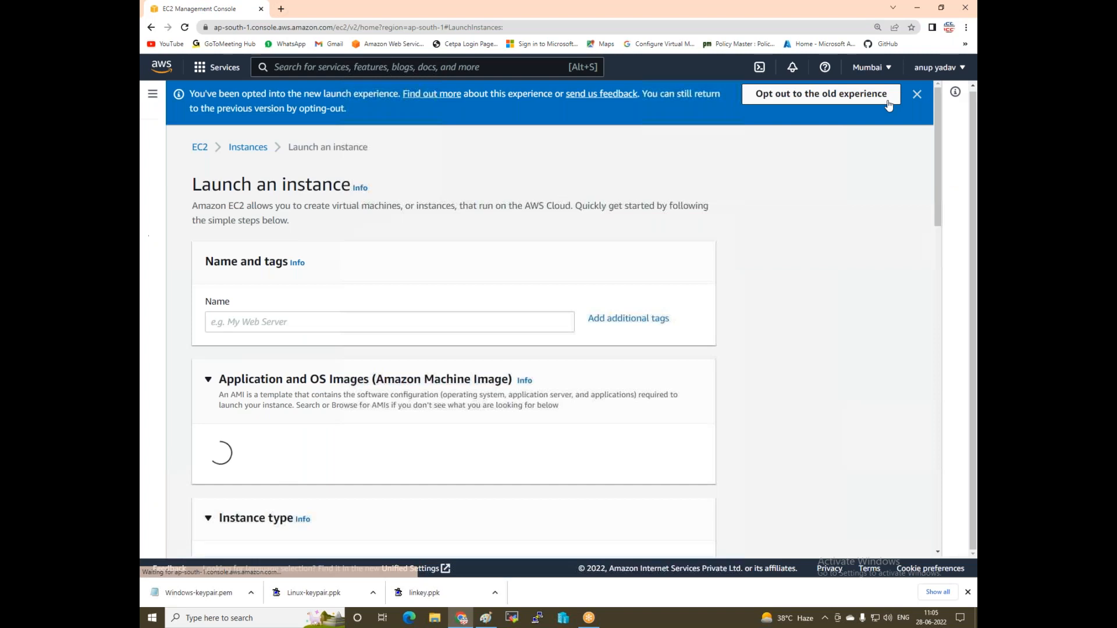
left_click(303, 323)
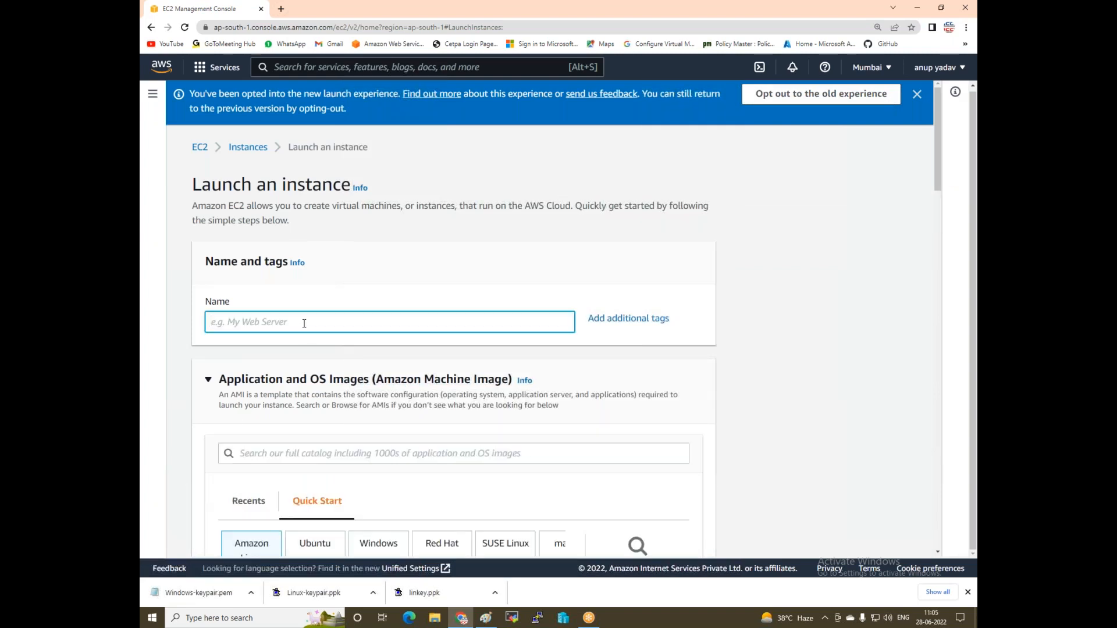
type("Wind")
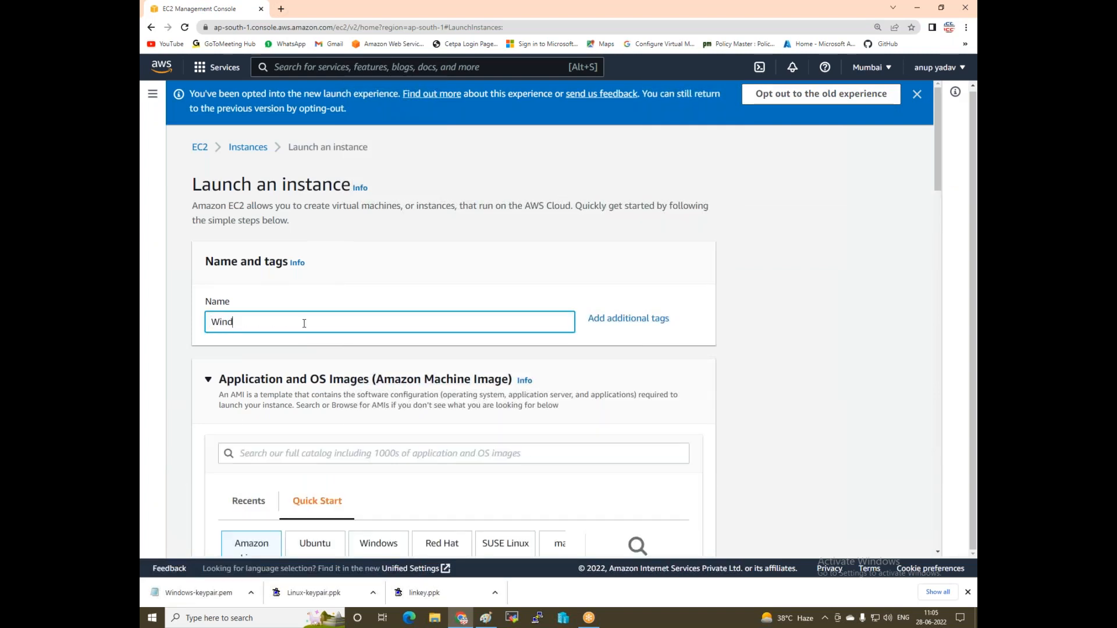
type("ows-Web1-ZoneA")
- Switch the image to Windows, accepting the overridden settings, and choose Microsoft Windows Server 2012 R2 Base for Windows-Web1-ZoneA
scroll(346, 325, "down", 3)
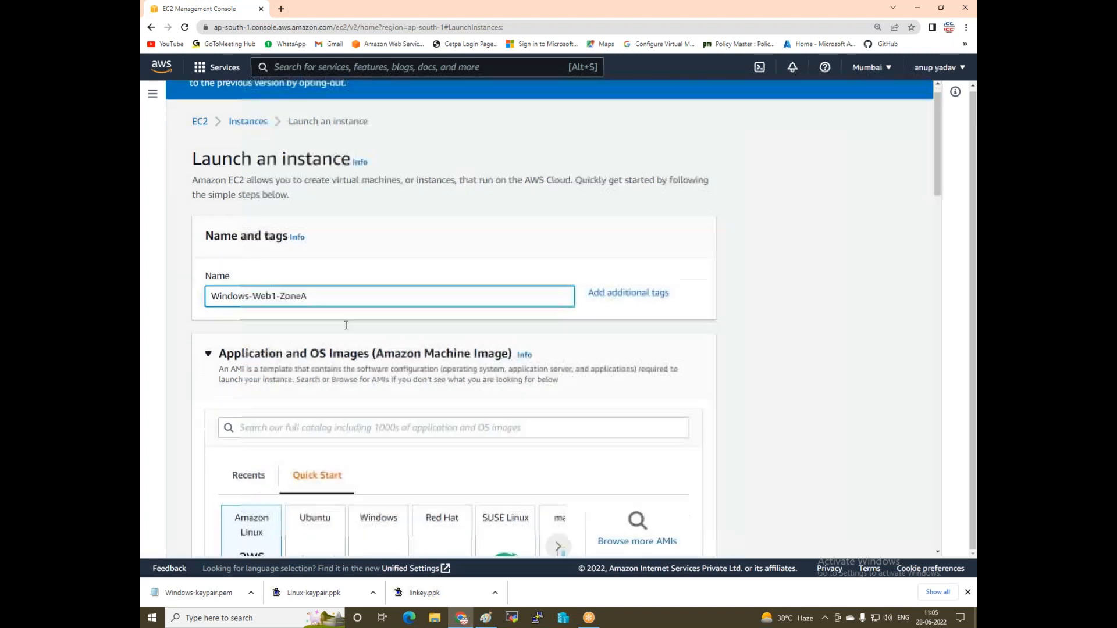
left_click(374, 357)
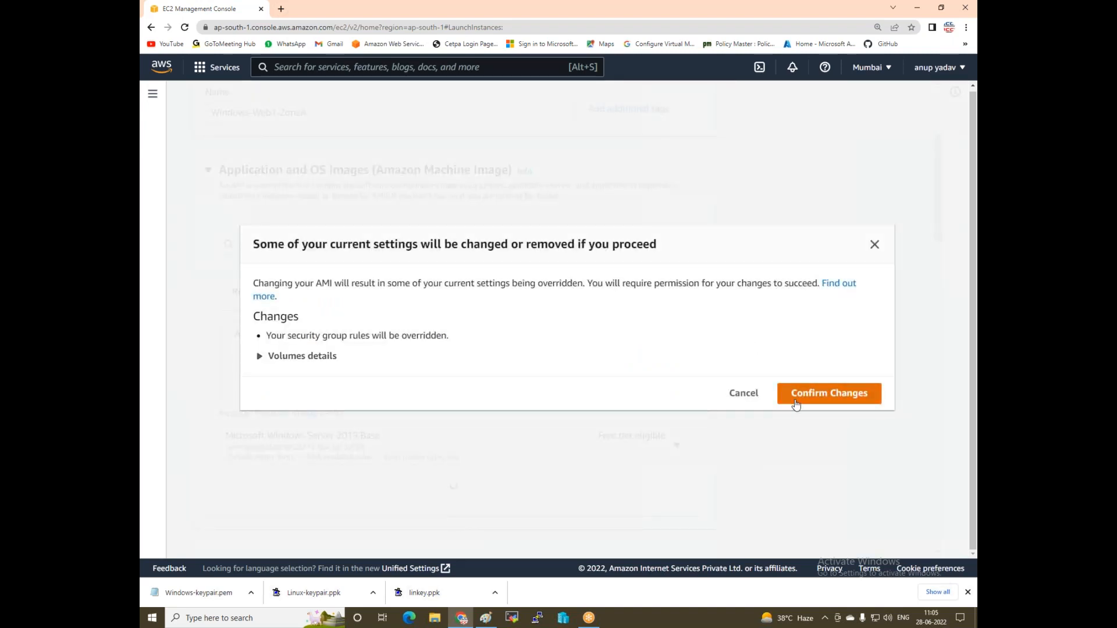
left_click(794, 404)
scroll(513, 406, "down", 2)
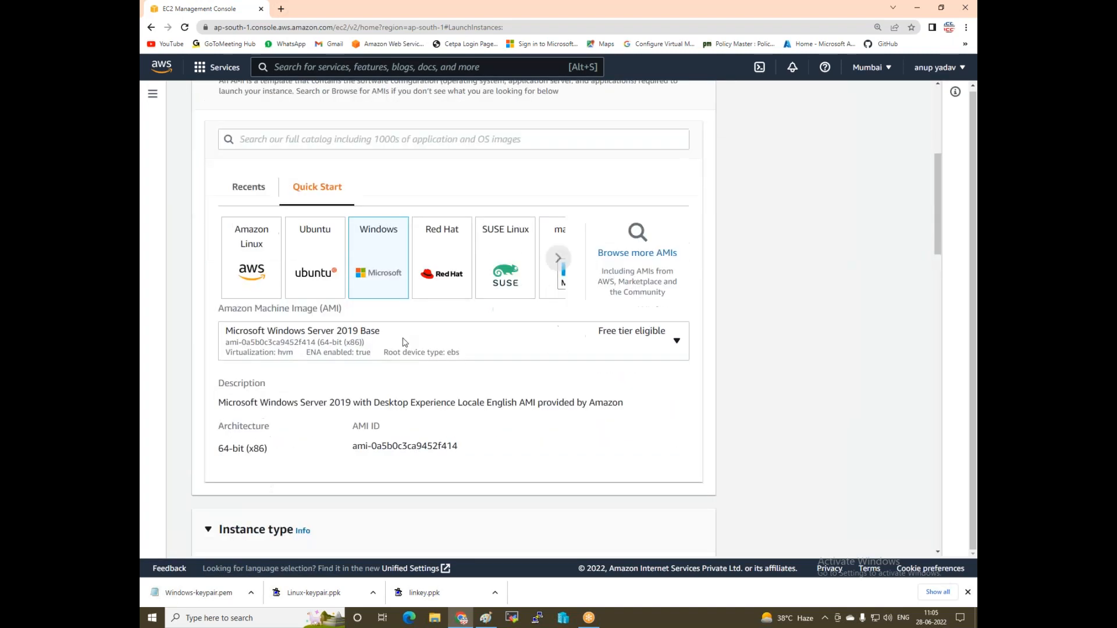
left_click(405, 342)
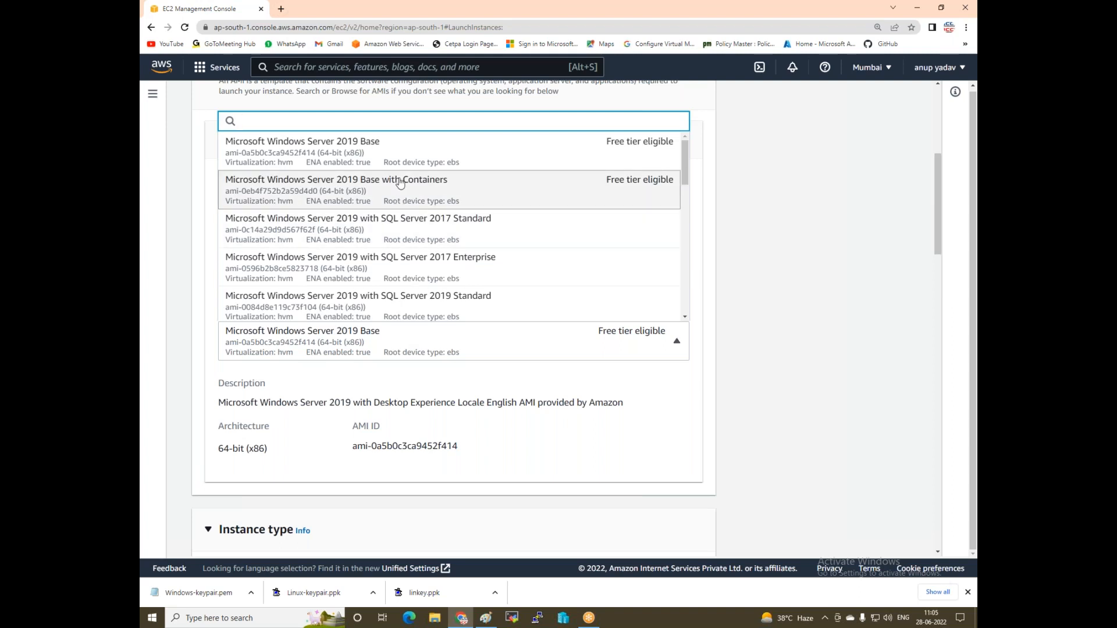
type("2012")
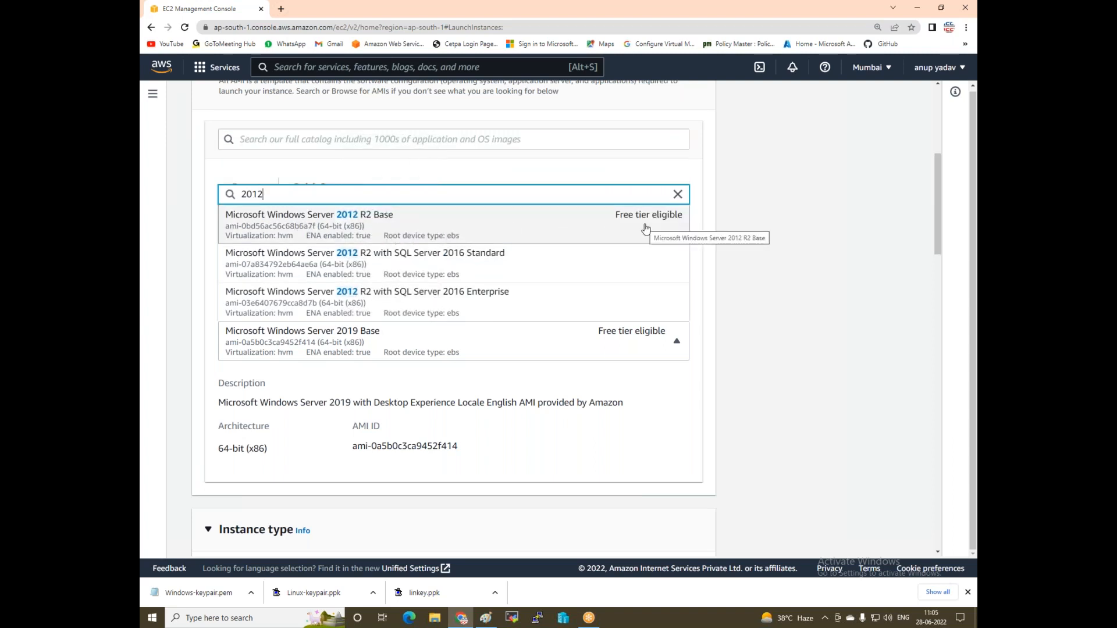
left_click(502, 227)
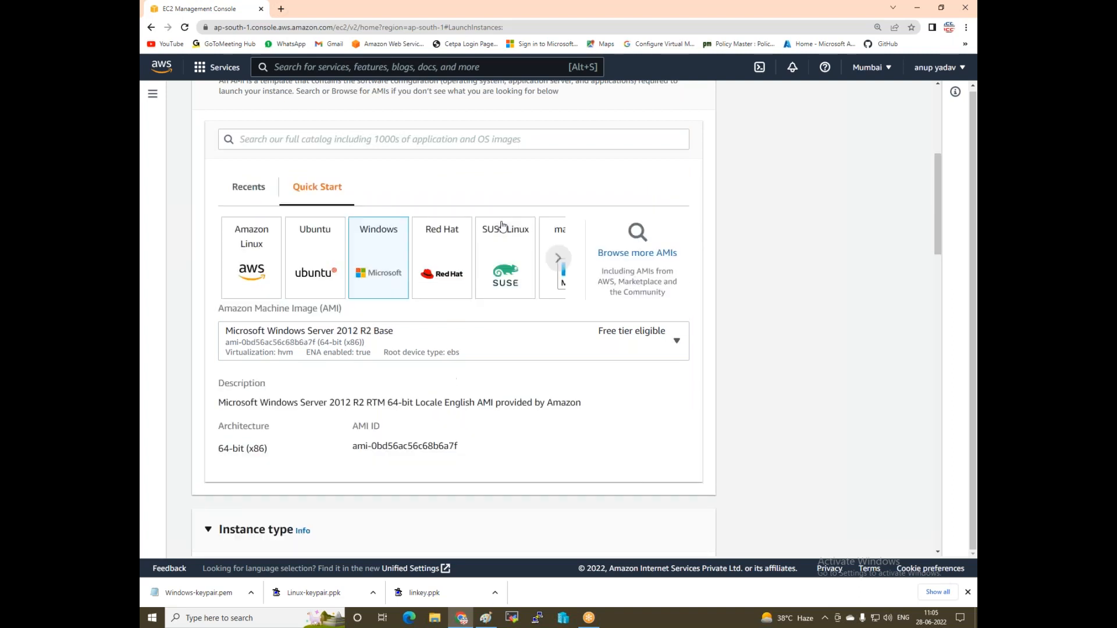
- Keep the t2.micro instance type and select Windows-keypair as the key pair for Windows-Web1-ZoneA
scroll(479, 252, "down", 2)
scroll(479, 253, "down", 3)
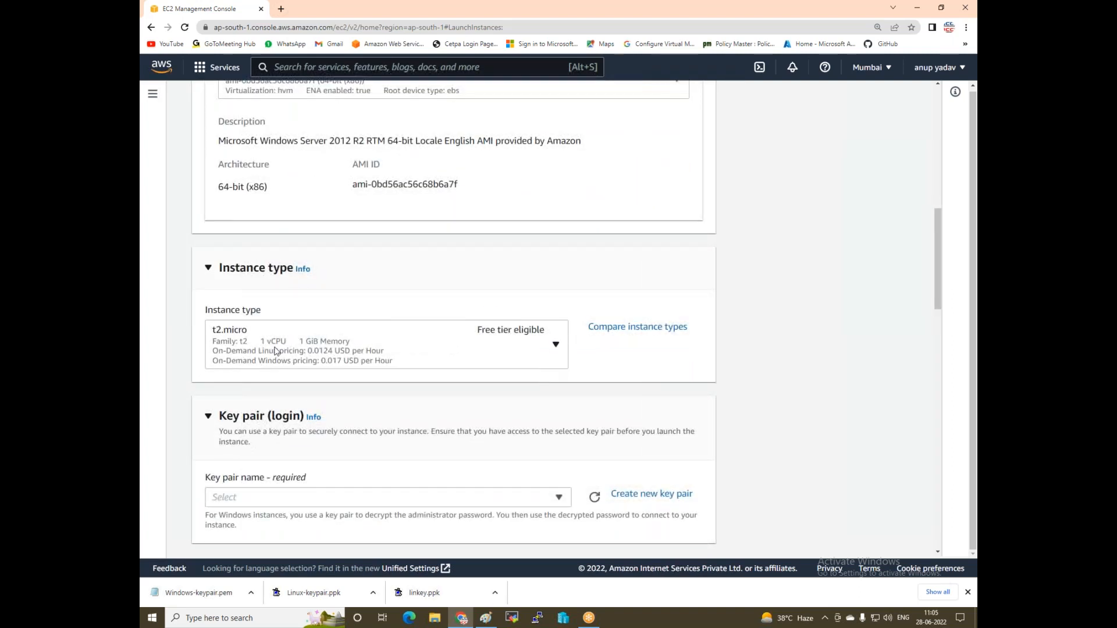
scroll(275, 351, "down", 4)
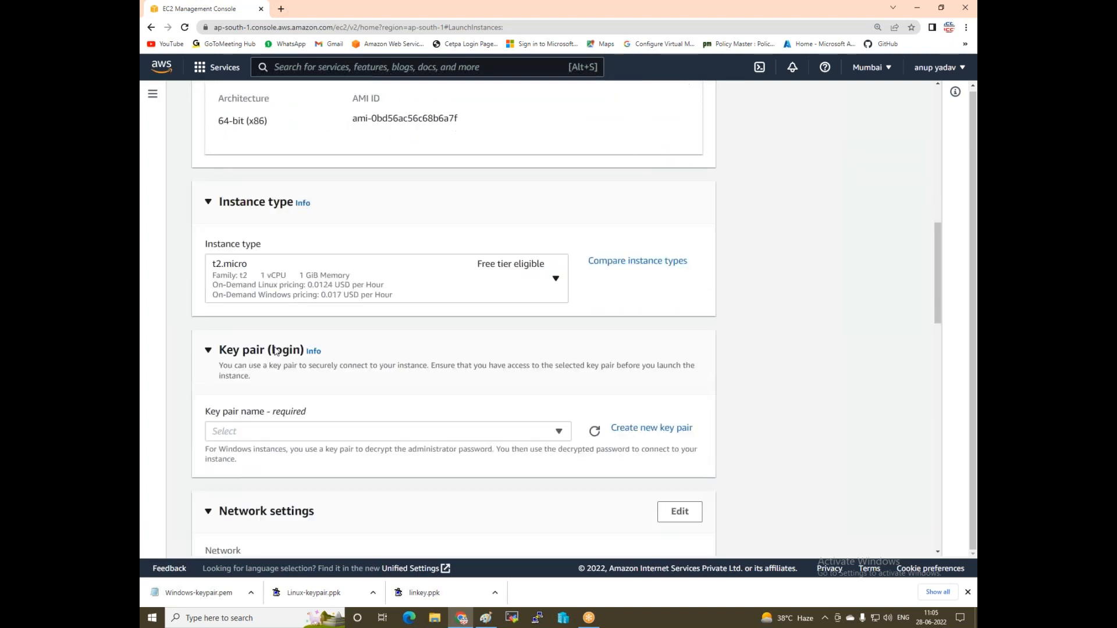
left_click(256, 287)
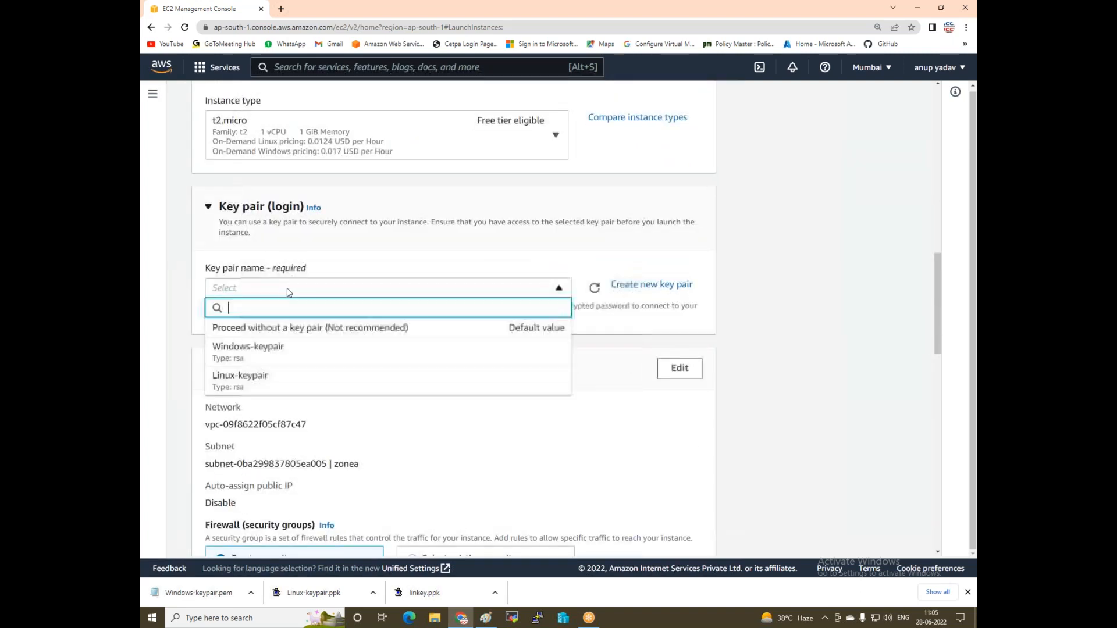
left_click(268, 352)
- Edit the network settings of Windows-Web1-ZoneA, keeping the zonea subnet and enabling auto-assigned public IP
scroll(271, 353, "down", 3)
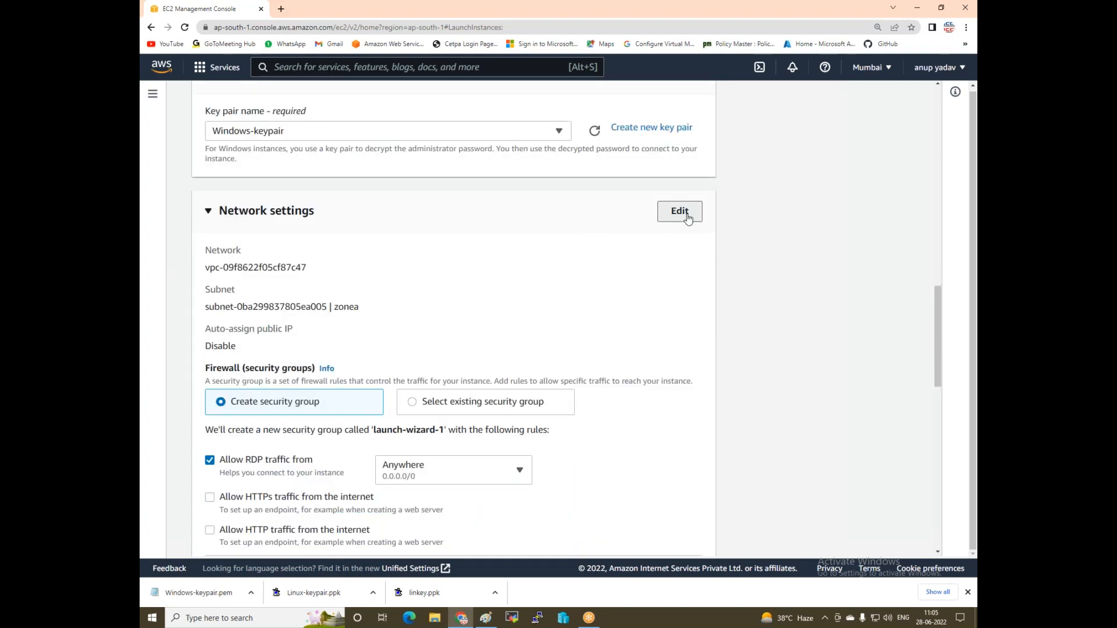
left_click(679, 211)
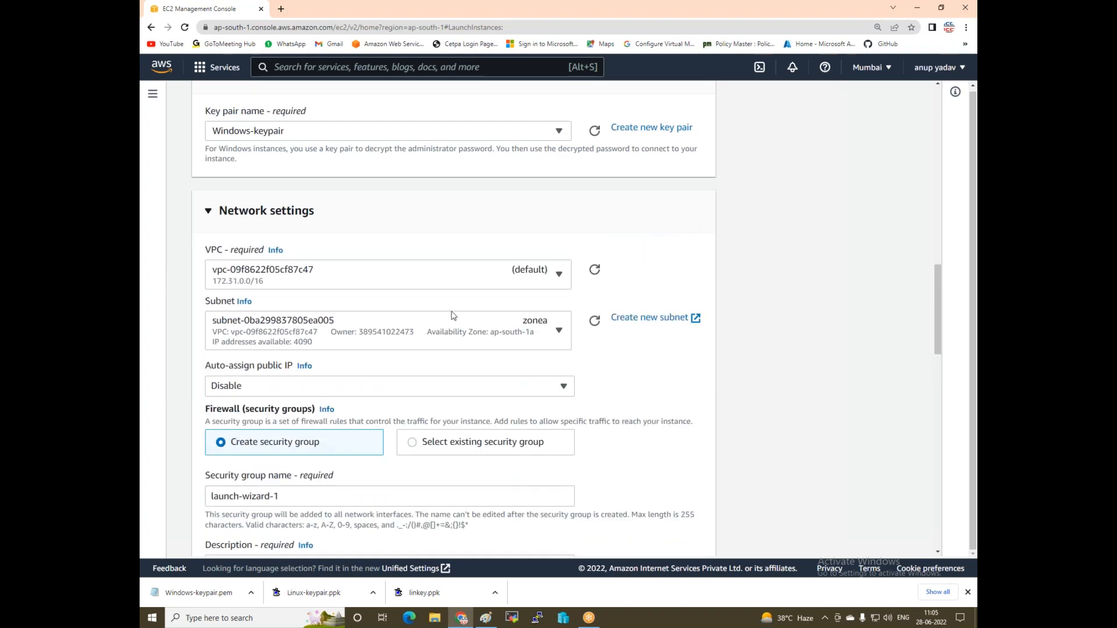
left_click(389, 342)
left_click(432, 393)
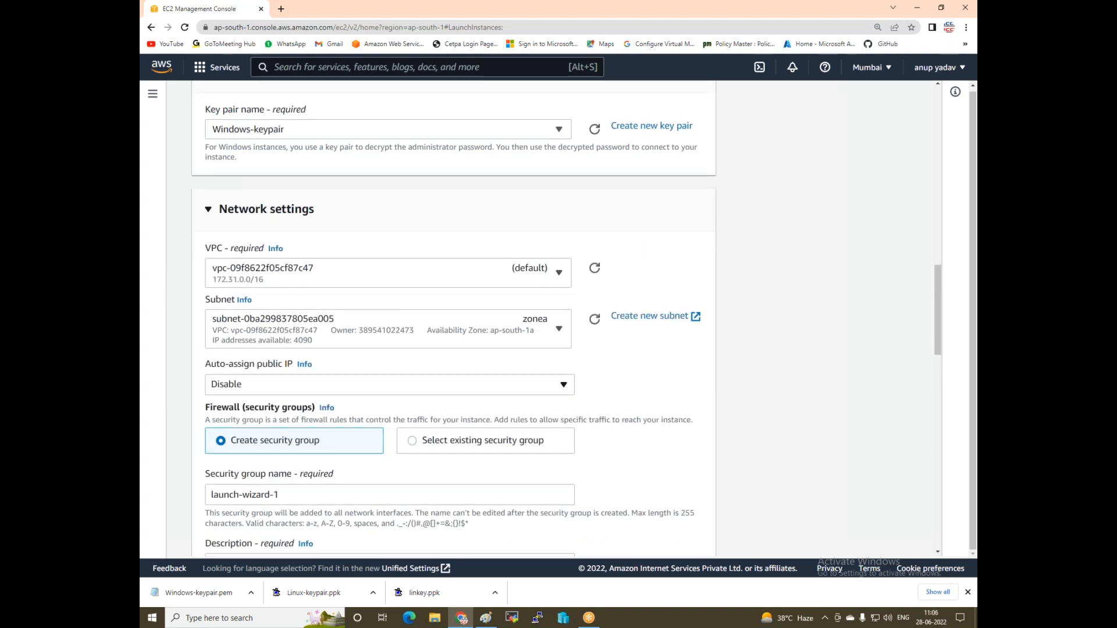
scroll(328, 233, "down", 3)
left_click(327, 233)
left_click(249, 253)
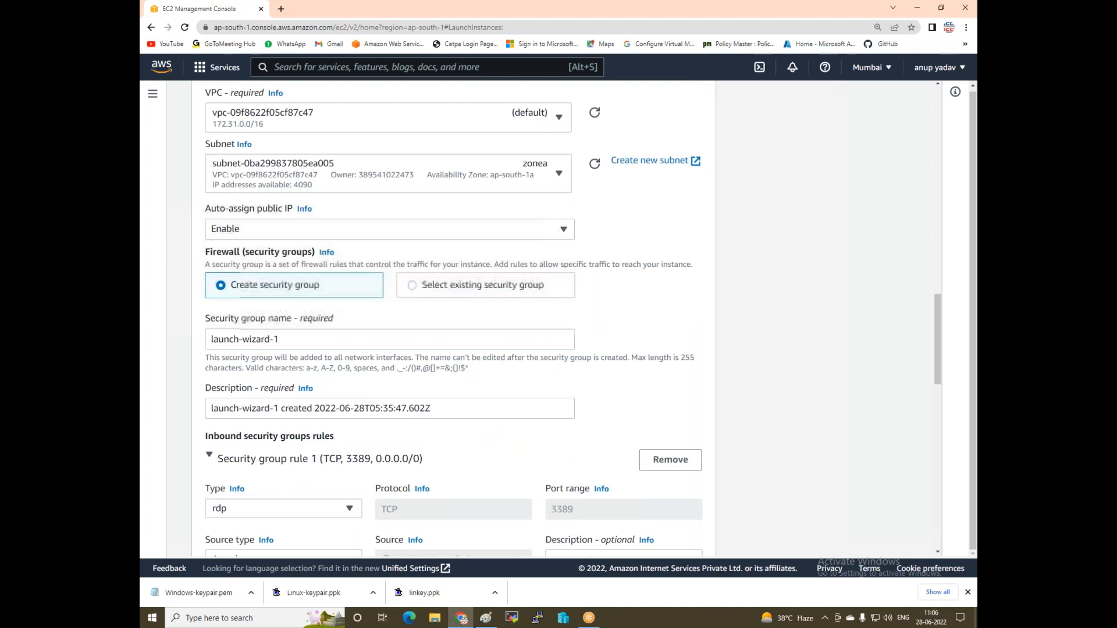
- Use an existing security group for Windows-Web1-ZoneA and assign Windows-SG
left_click(423, 288)
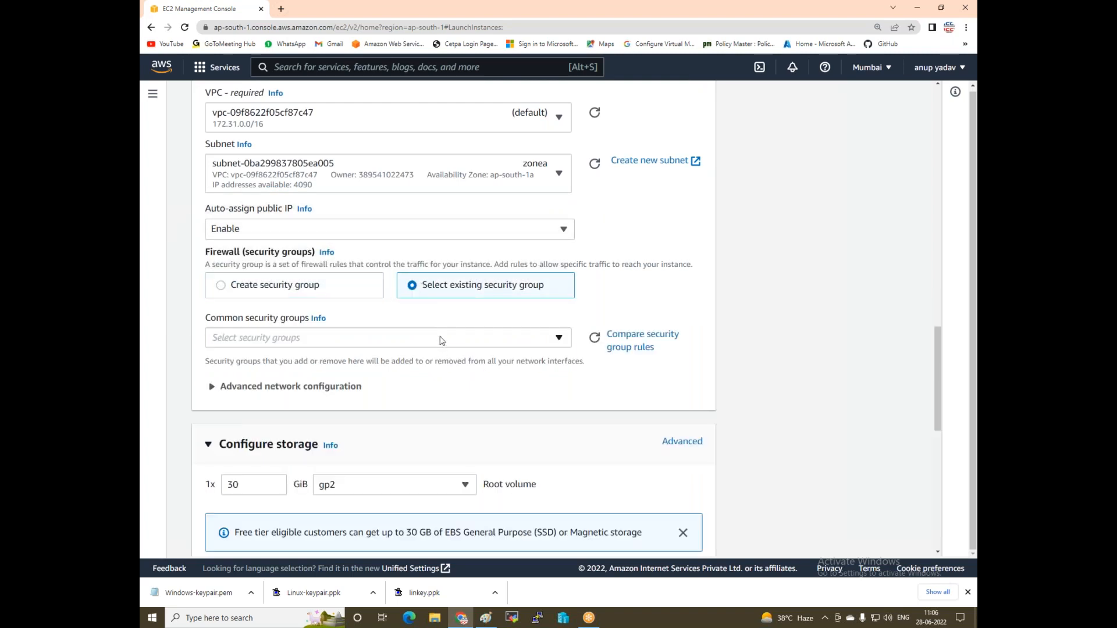
left_click(443, 338)
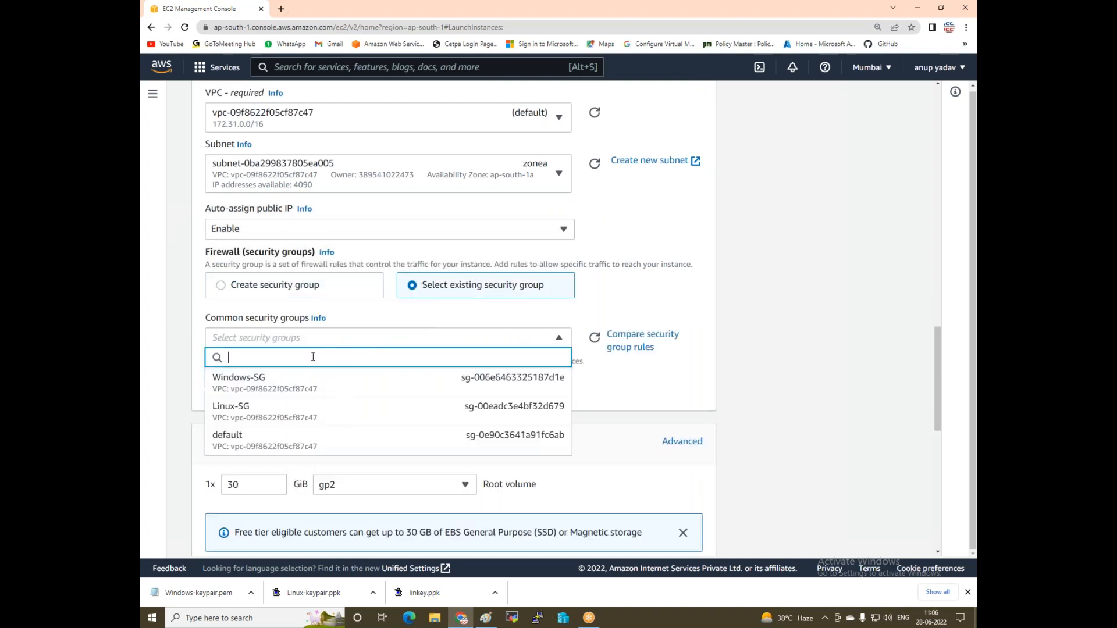
left_click(250, 389)
- Keep the 30 GiB root volume, launch one Windows-Web1-ZoneA instance and go to the list of all instances
scroll(478, 370, "down", 3)
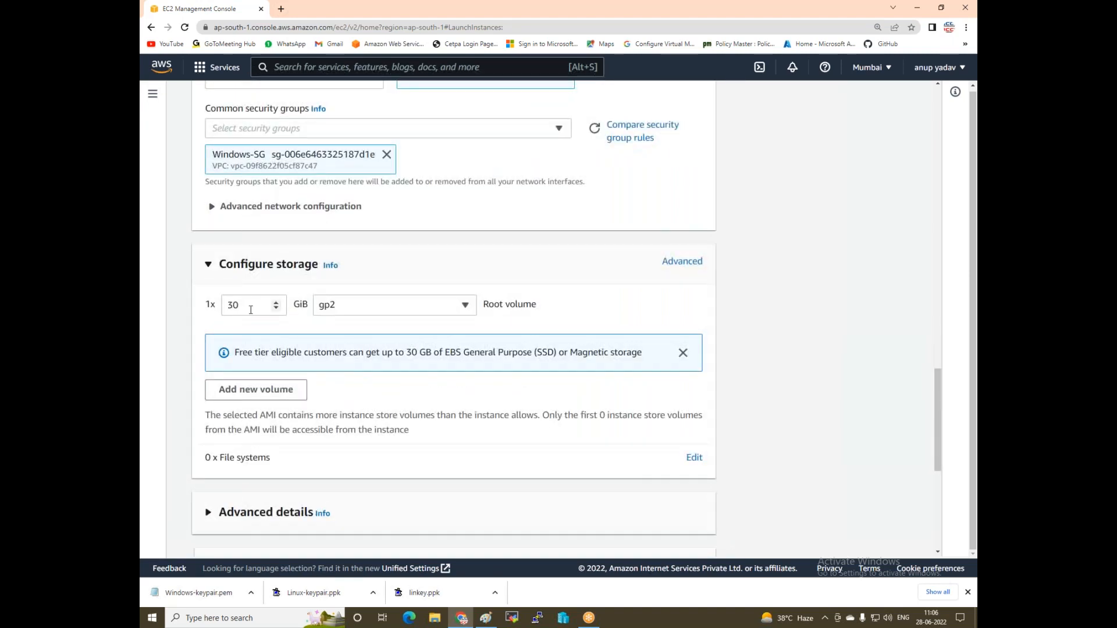
scroll(250, 309, "down", 3)
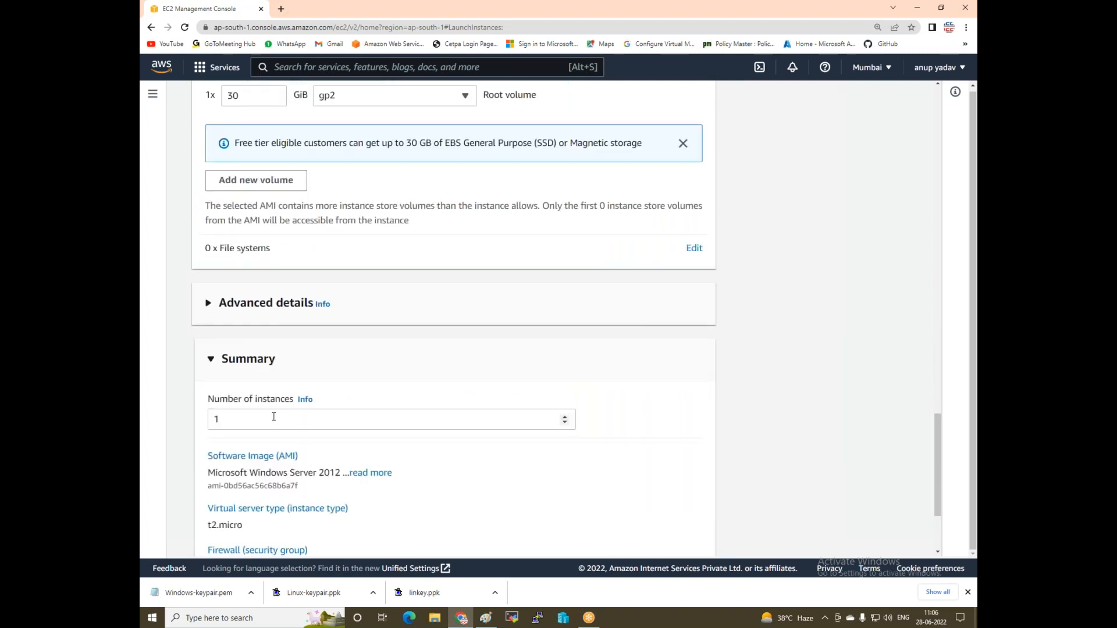
scroll(670, 504, "down", 3)
left_click(640, 520)
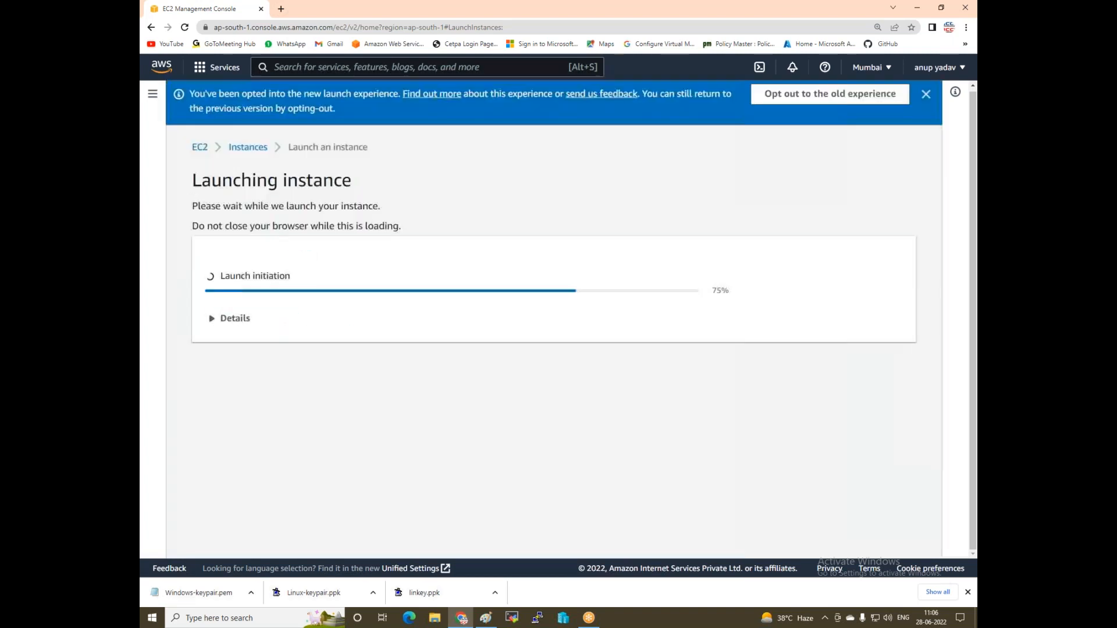
left_click(862, 504)
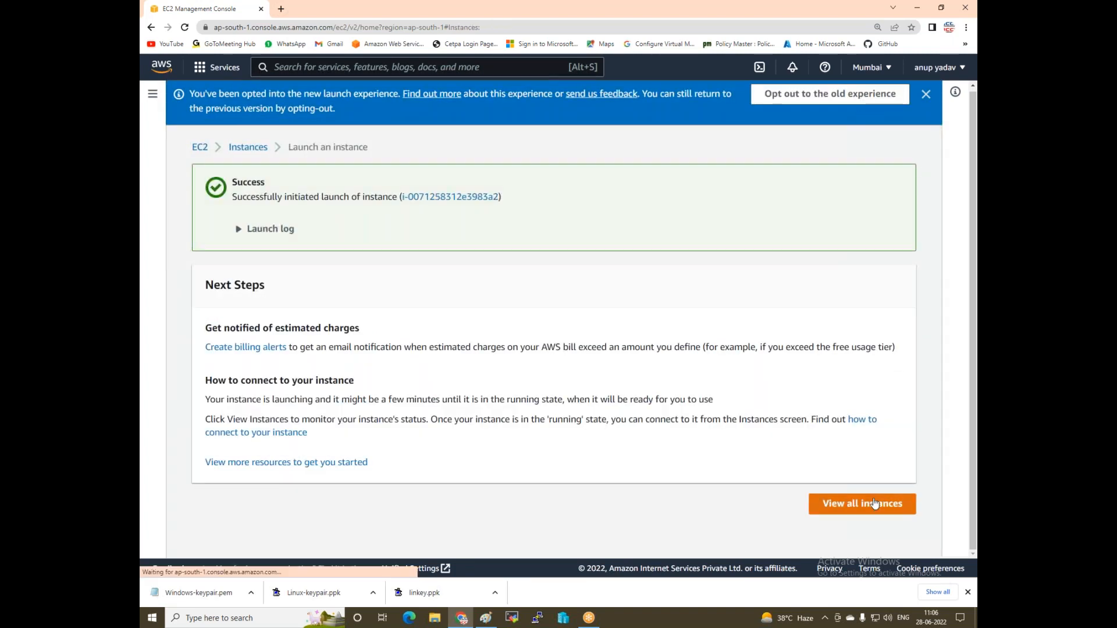
- Start launching another instance and name it Windows-Web2-ZoneB
left_click(862, 99)
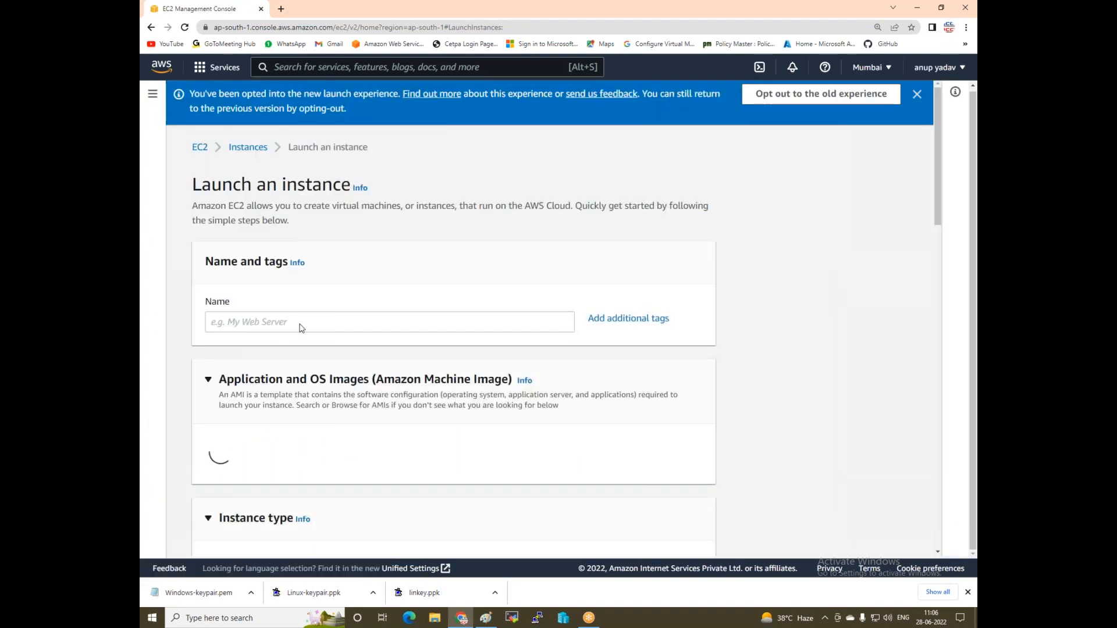
left_click(262, 317)
type("Windows-Web2-ZoneB")
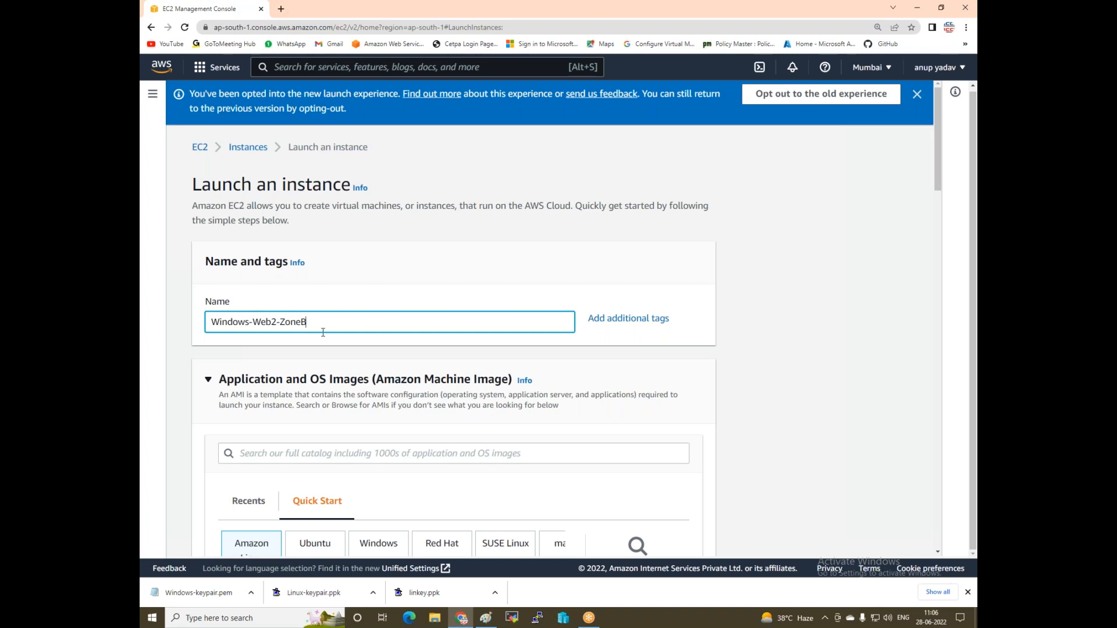
- Switch the image to Windows, accepting the overridden settings, and choose Microsoft Windows Server 2012 R2 Base for Windows-Web2-ZoneB
scroll(323, 332, "down", 3)
left_click(379, 366)
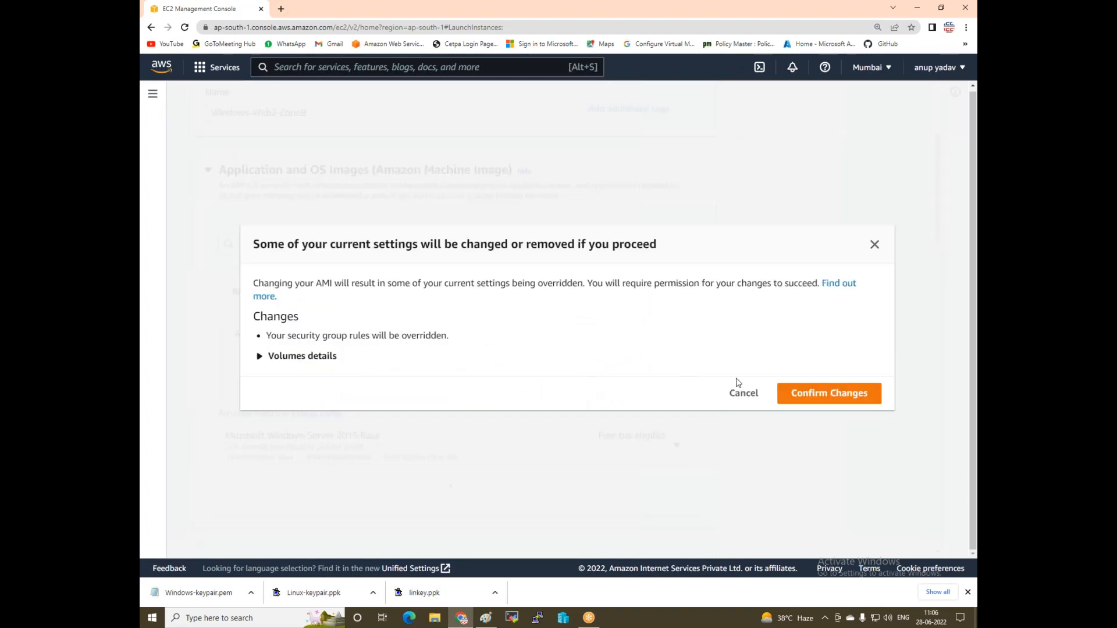
left_click(810, 400)
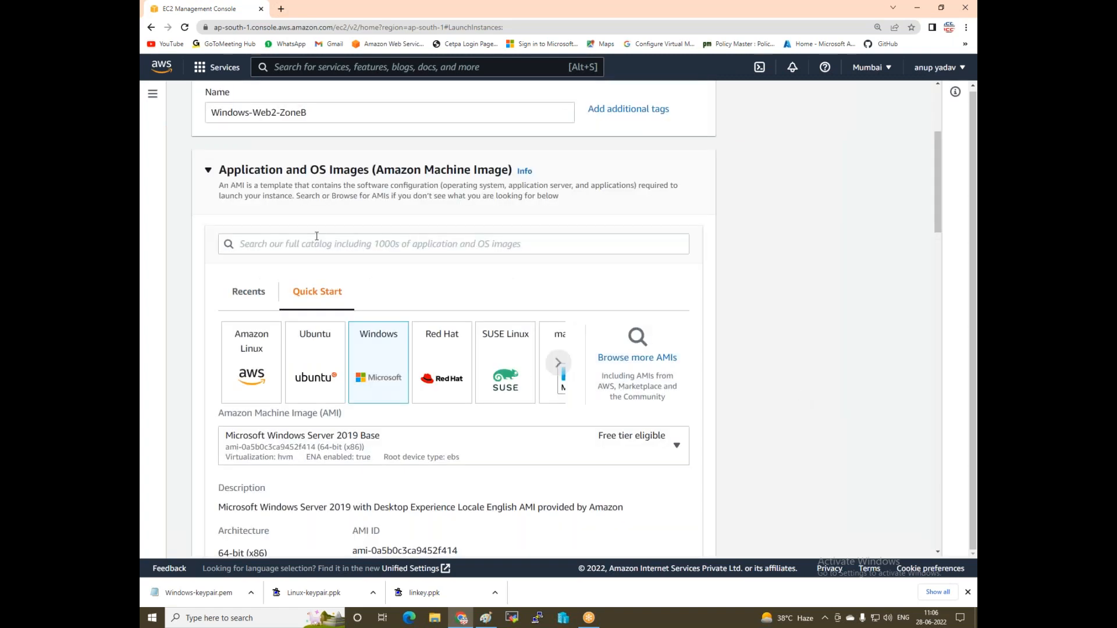
left_click(375, 453)
type("2012")
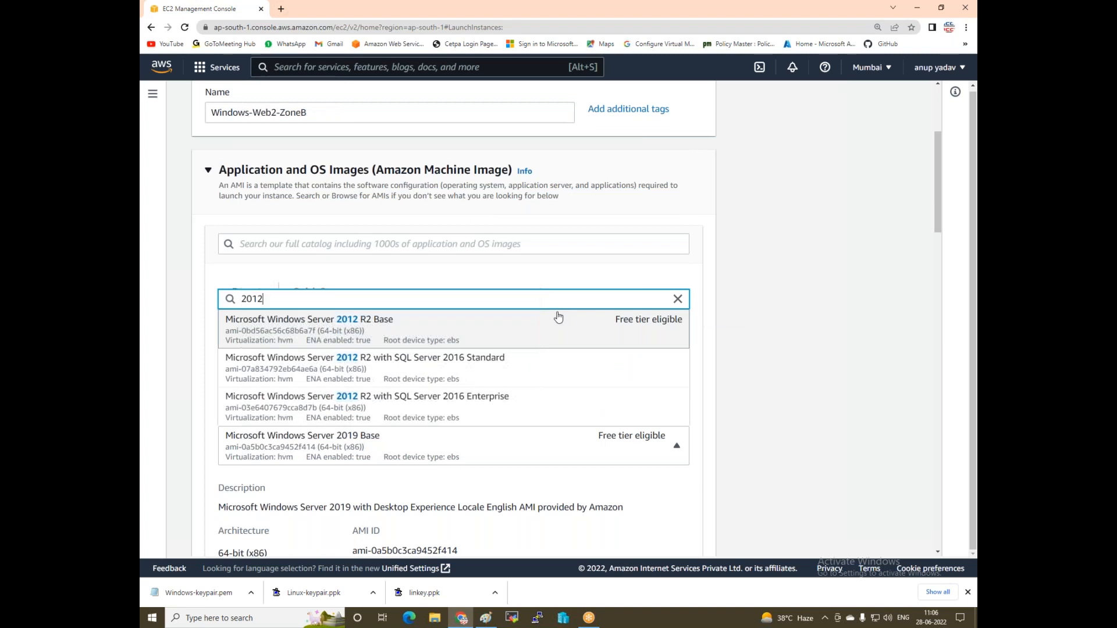
left_click(364, 319)
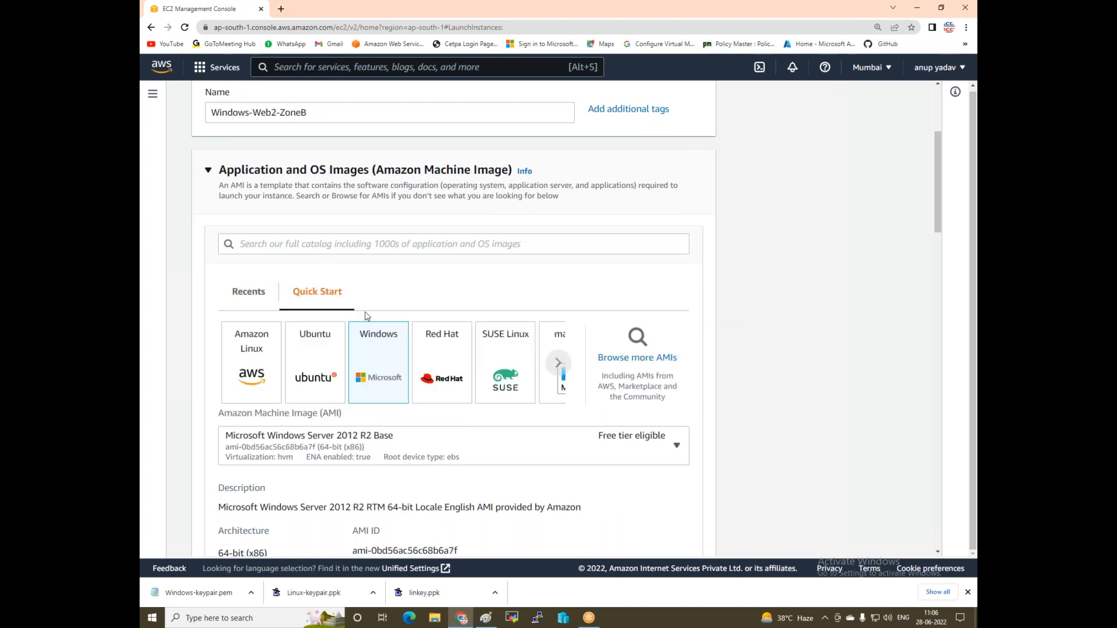
scroll(477, 396, "down", 5)
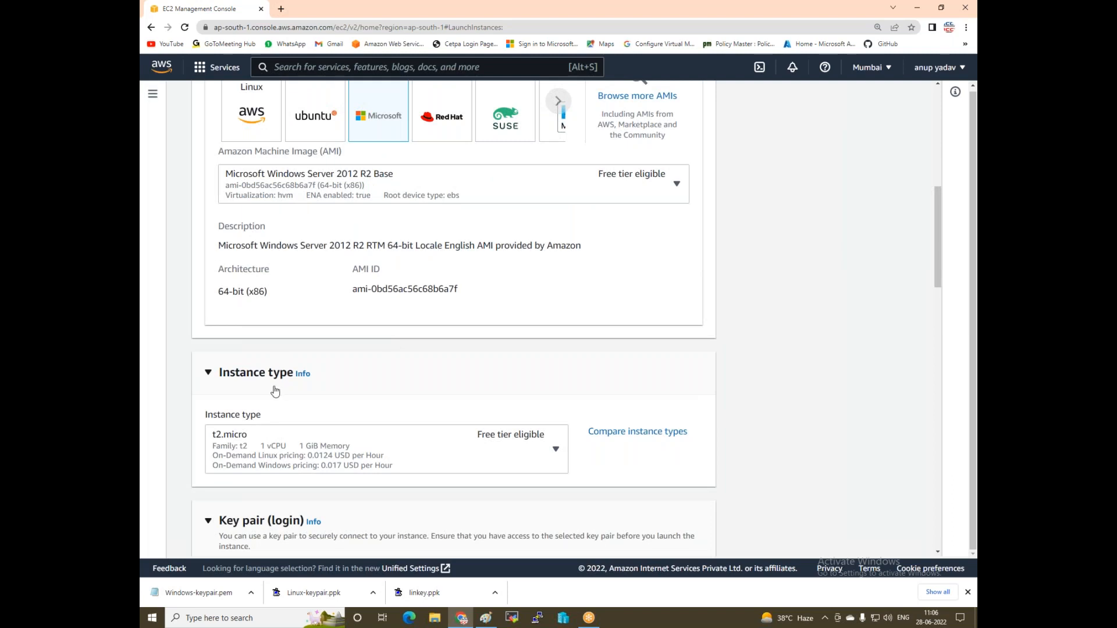
- Select Windows-keypair as the login key pair for Windows-Web2-ZoneB
scroll(289, 384, "down", 1)
scroll(379, 340, "down", 3)
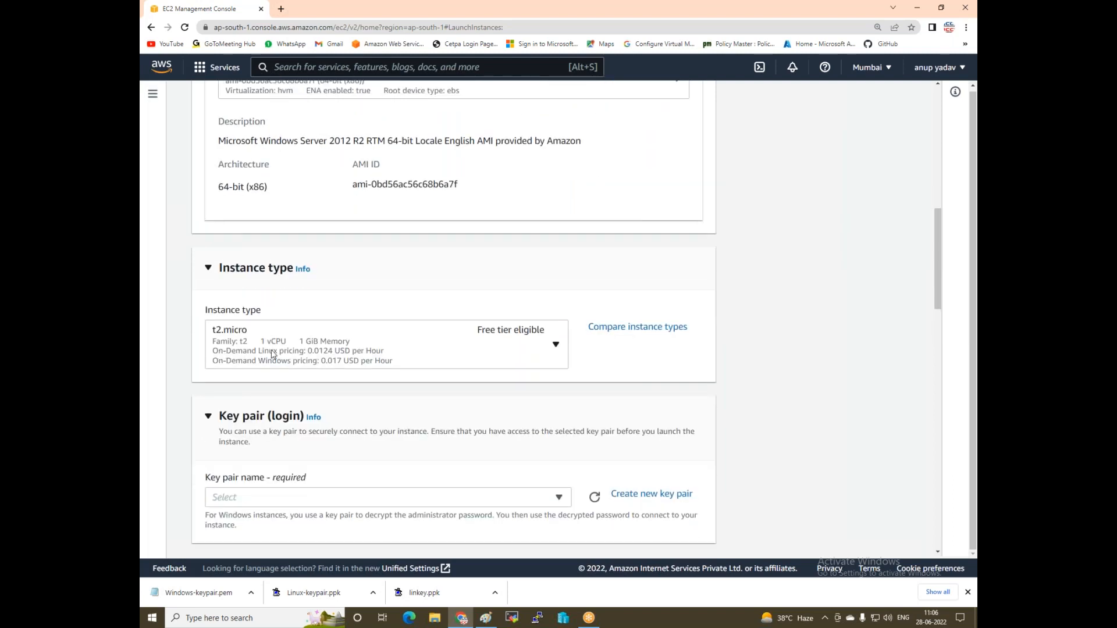
scroll(294, 300, "down", 1)
left_click(294, 290)
left_click(281, 352)
- Edit the network settings of Windows-Web2-ZoneB and choose the zoneb subnet in ap-south-1b
scroll(359, 356, "down", 1)
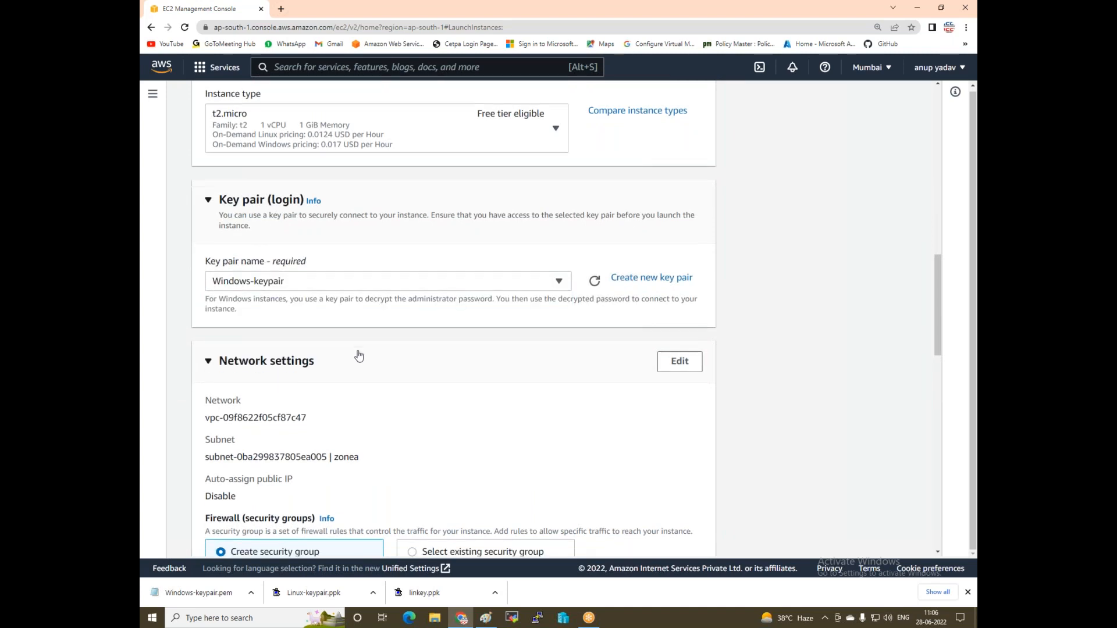
scroll(359, 356, "down", 3)
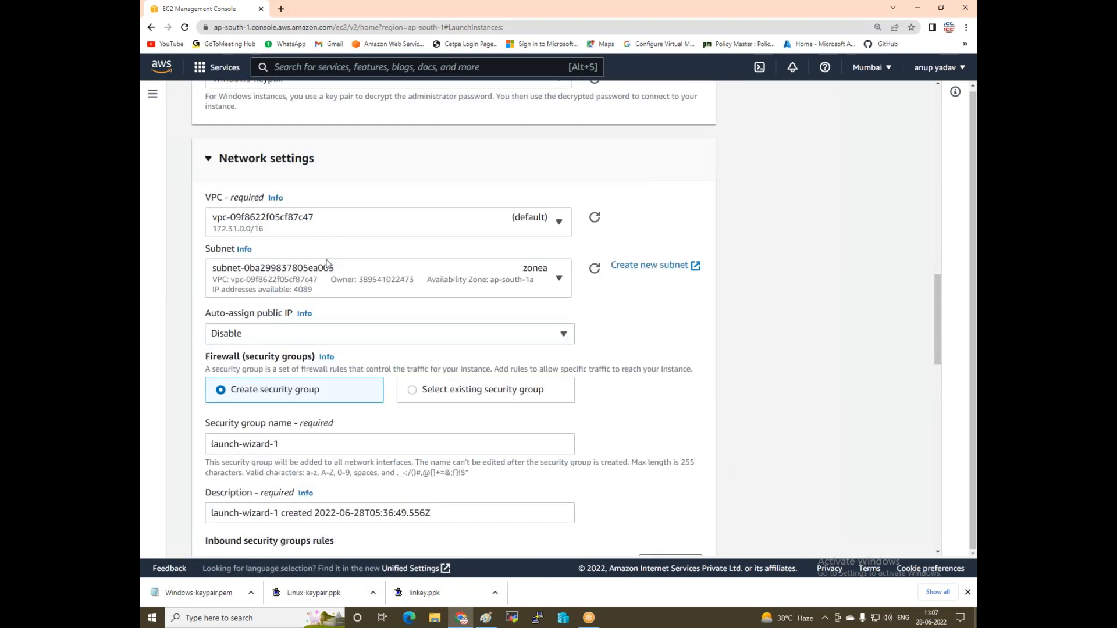
left_click(322, 288)
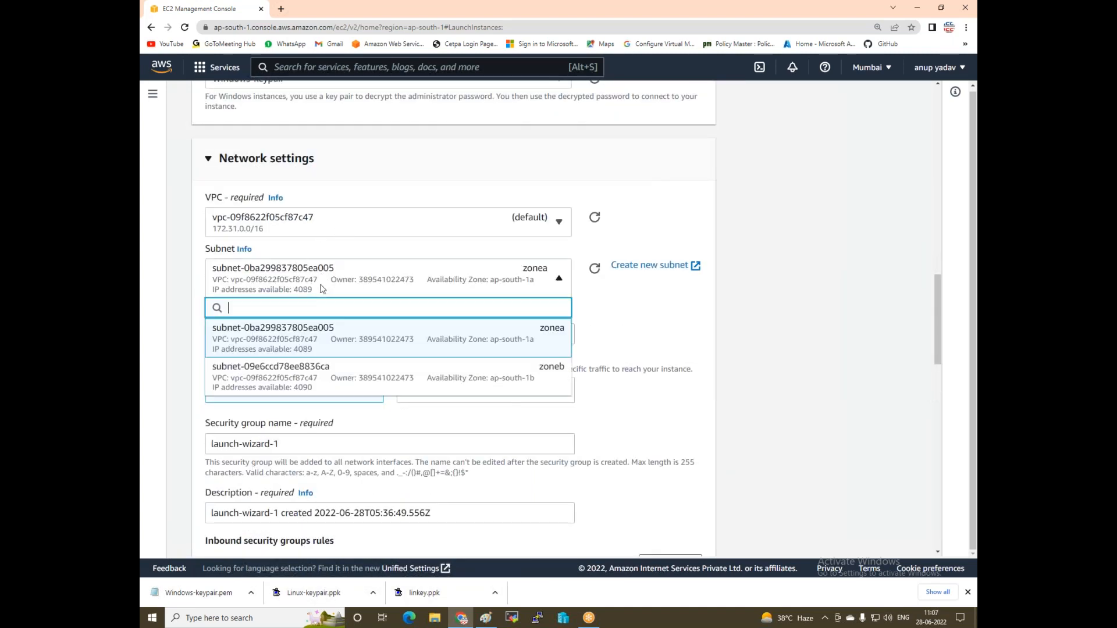
left_click(331, 373)
- Use an existing security group for Windows-Web2-ZoneB and assign Windows-SG
scroll(424, 304, "down", 2)
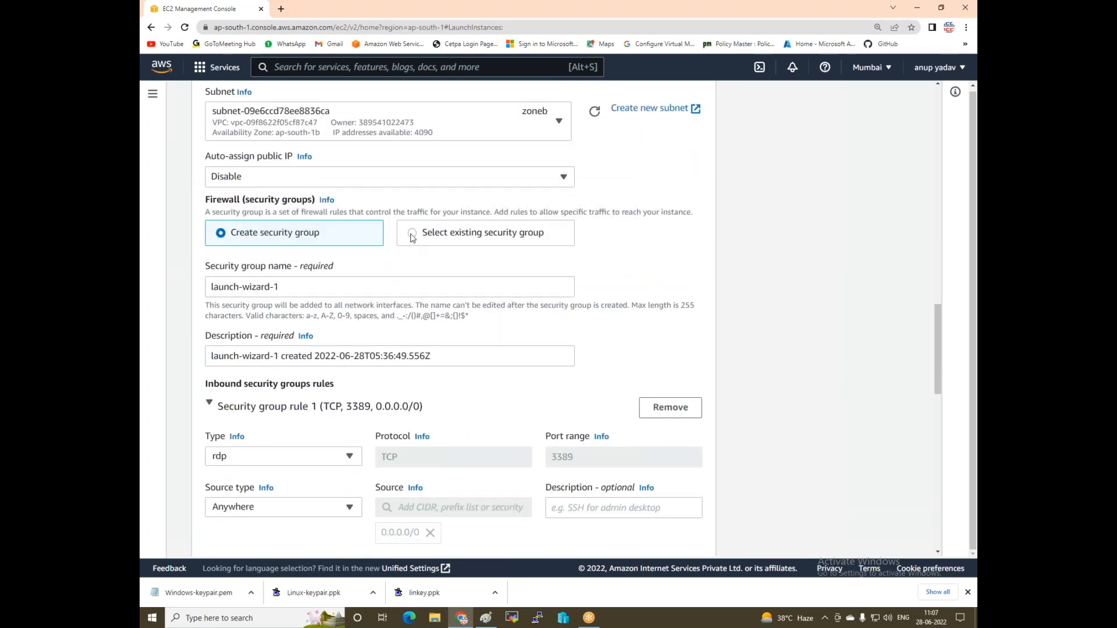
left_click(414, 236)
left_click(407, 286)
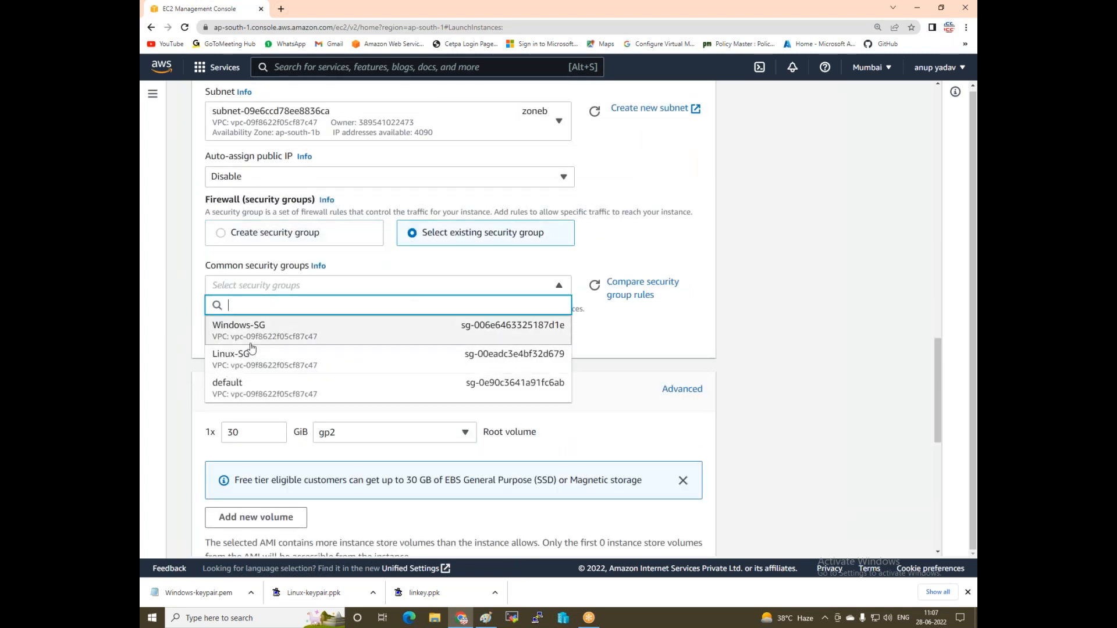
left_click(240, 328)
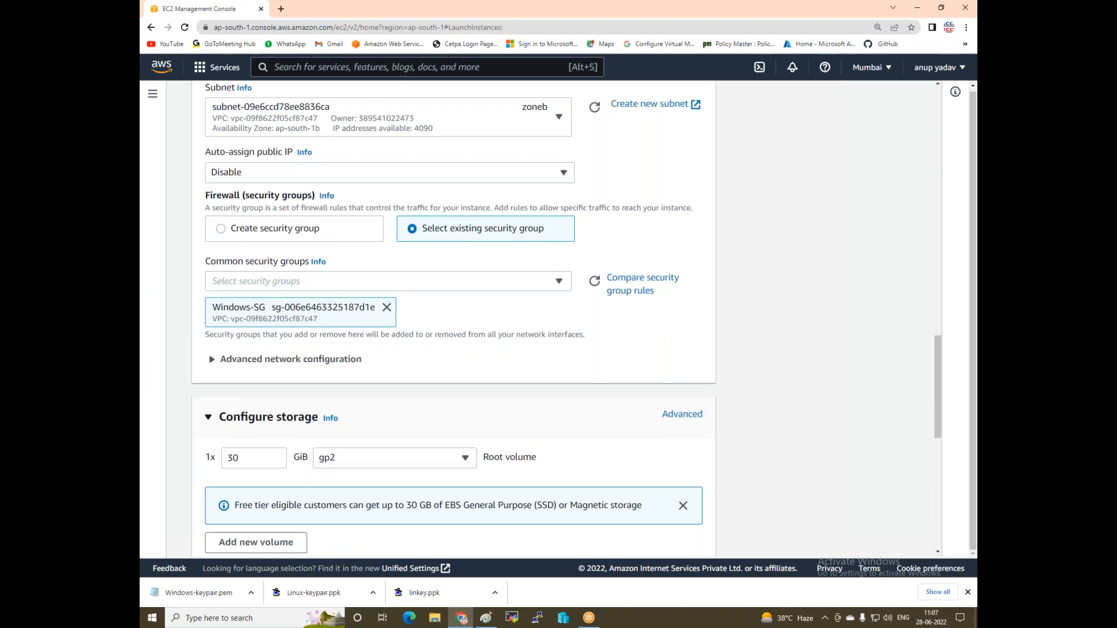
- Launch one Windows-Web2-ZoneB instance with the 30 GiB root volume, then open and refresh the list of all instances
scroll(273, 338, "down", 7)
scroll(655, 501, "down", 2)
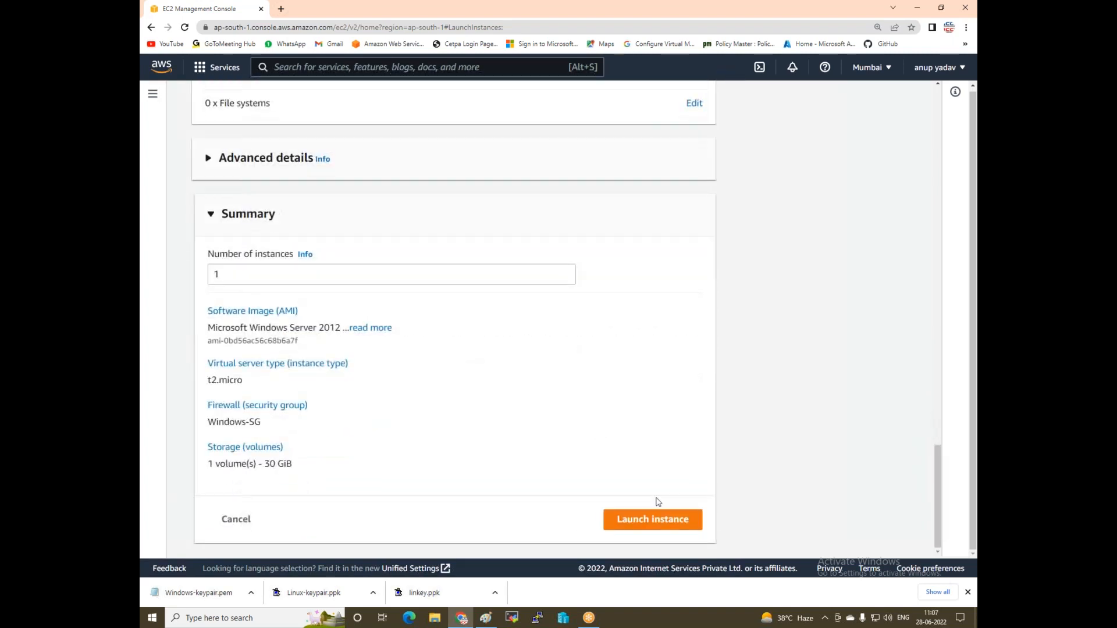
left_click(679, 523)
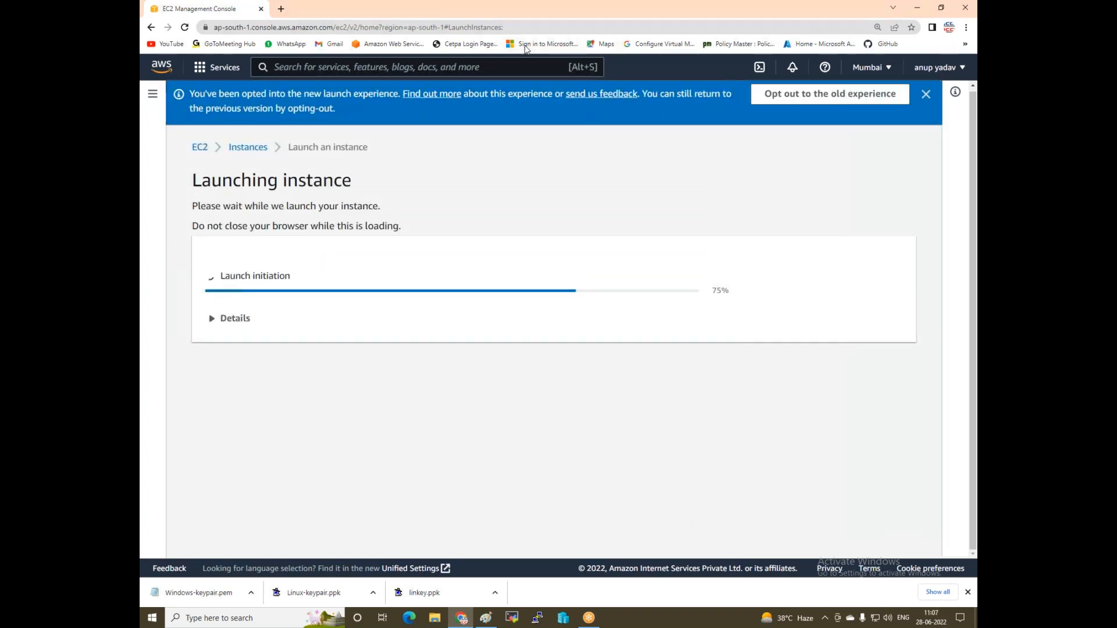
left_click(832, 506)
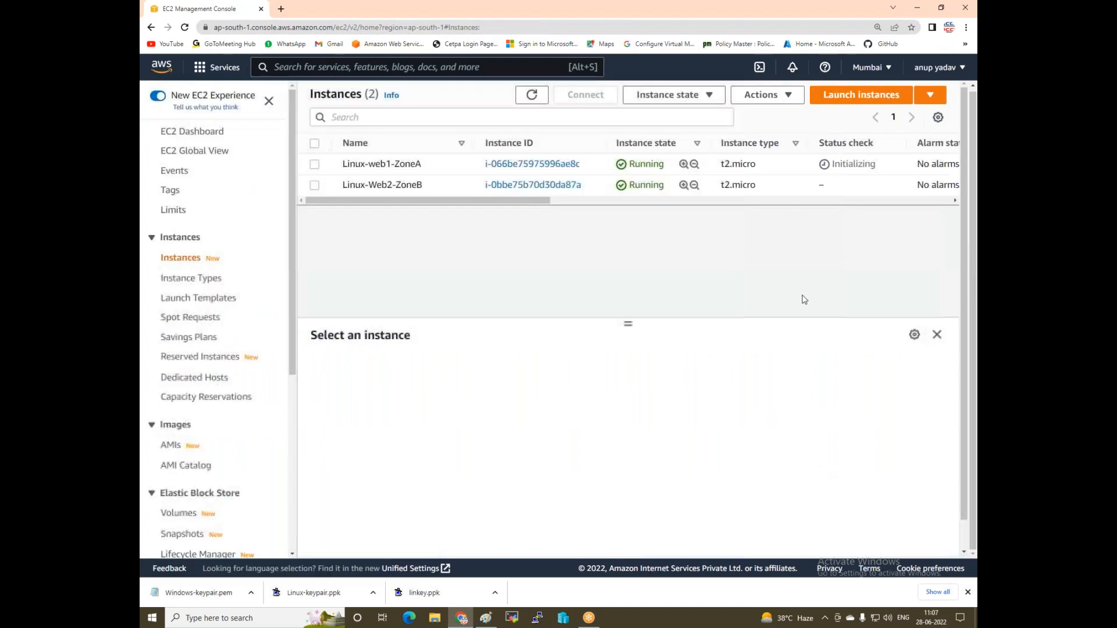
left_click(532, 94)
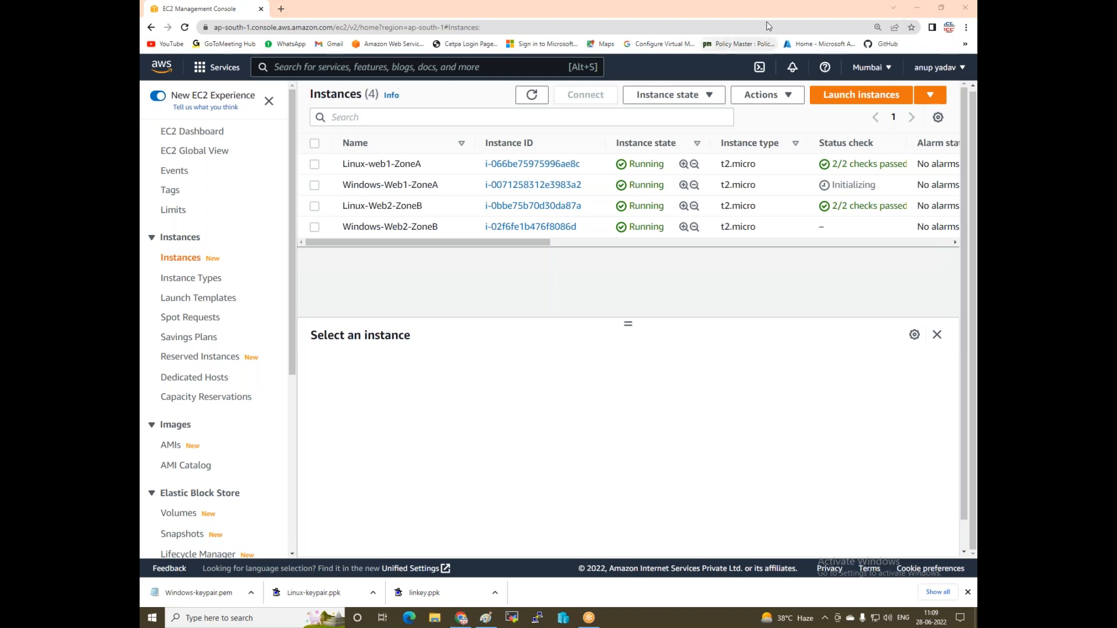
- Switch to the project diagram in Paint and draw two tall dark red rounded callouts side by side in the blank area below the VPC drawing
left_click(916, 8)
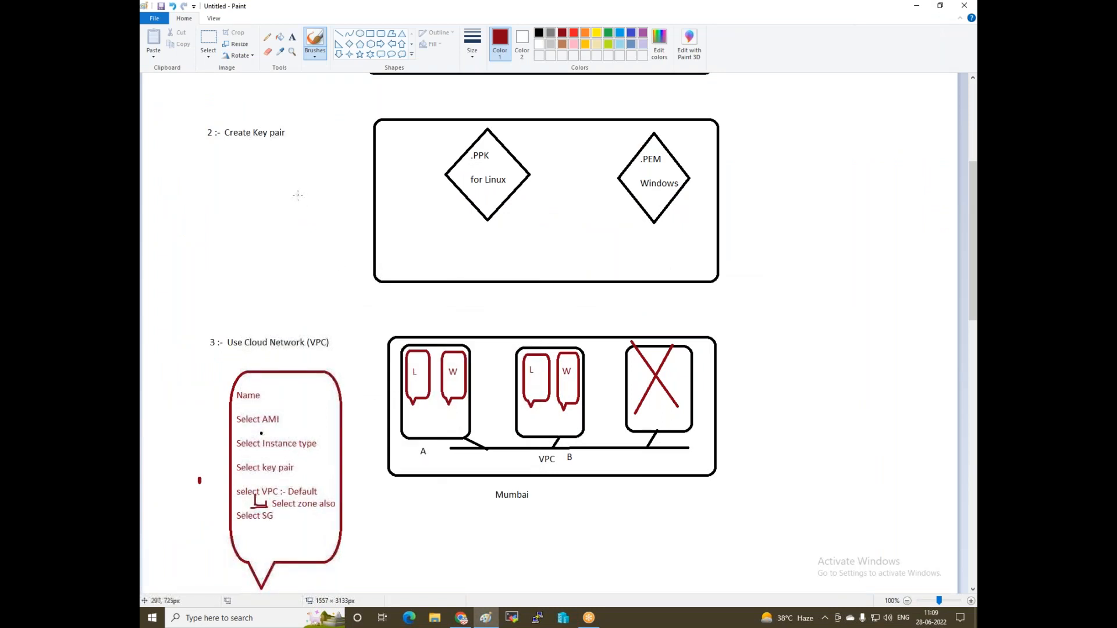
scroll(300, 195, "up", 5)
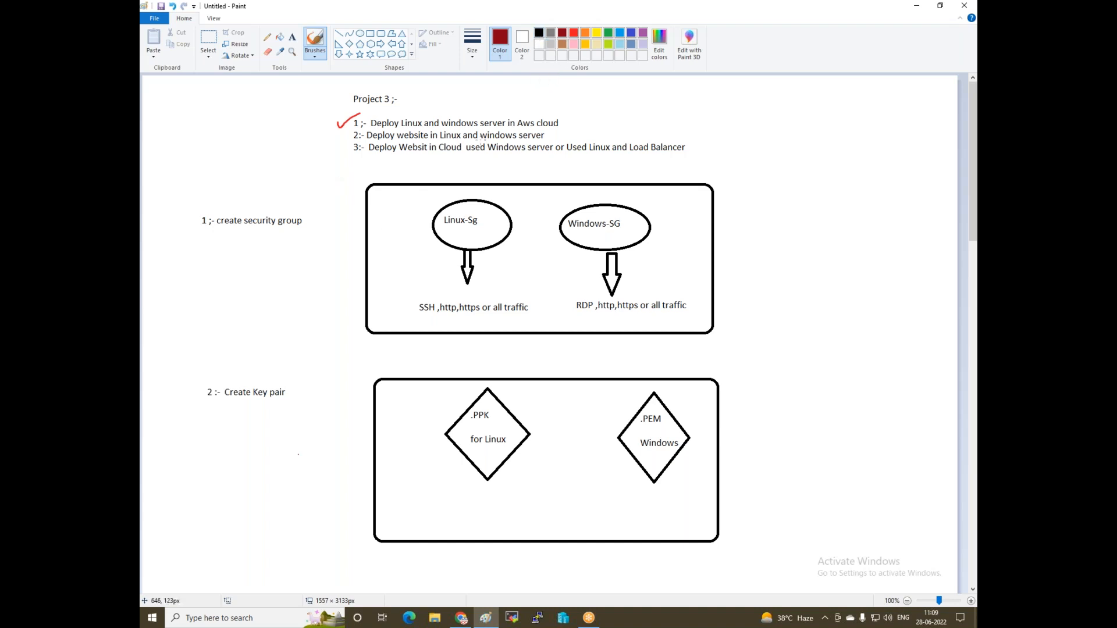
scroll(200, 90, "down", 20)
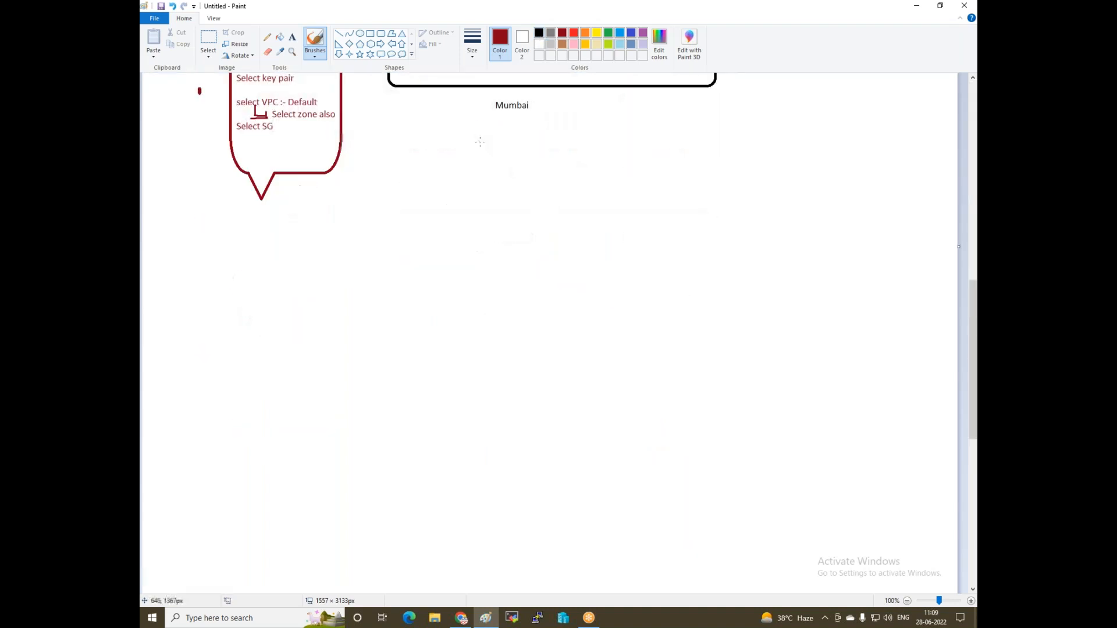
left_click(381, 54)
left_click_drag(312, 93, 424, 302)
left_click_drag(708, 100, 837, 325)
- Add the text label "Linux User Interface" beside the upper part of the first callout
left_click(292, 37)
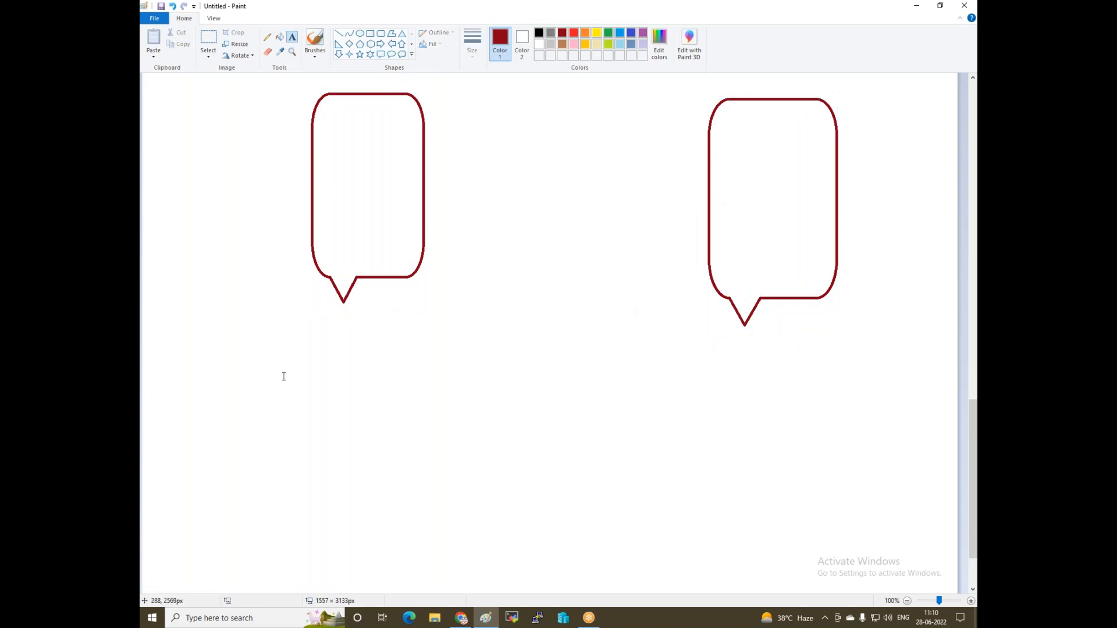
left_click(201, 340)
left_click(327, 361)
left_click(174, 119)
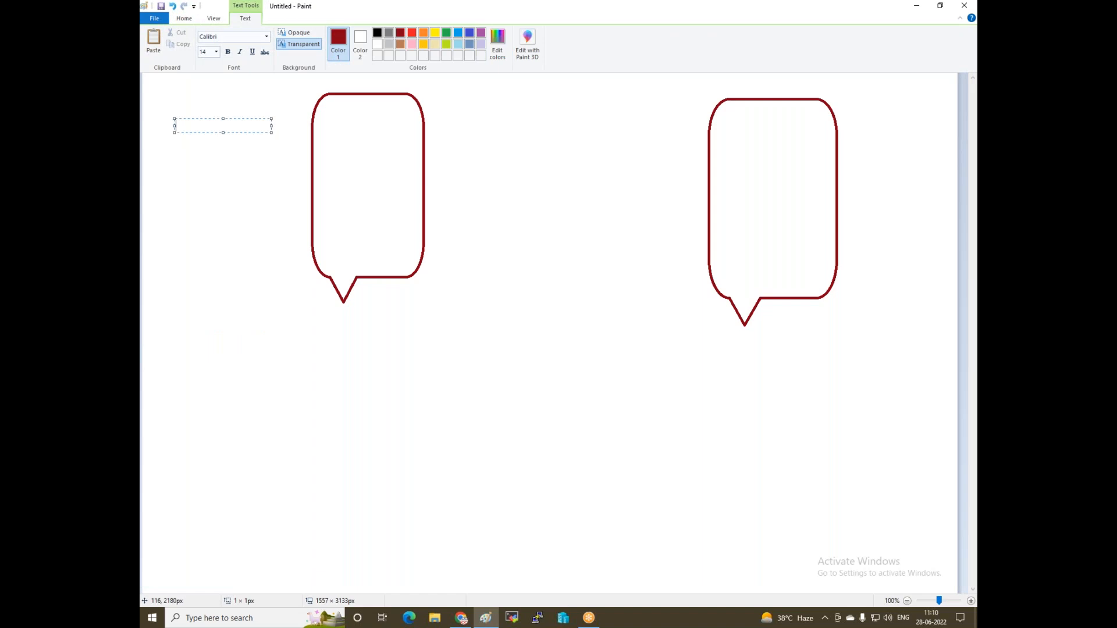
type("USer In")
key("BackSpace")
key("BackSpace")
key("BackSpace")
key("BackSpace")
key("BackSpace")
key("BackSpace")
key("BackSpace")
type("Linux")
type("ser Interface")
- Recolour the "Linux User Interface" label black and commit the text
key("ctrl+a")
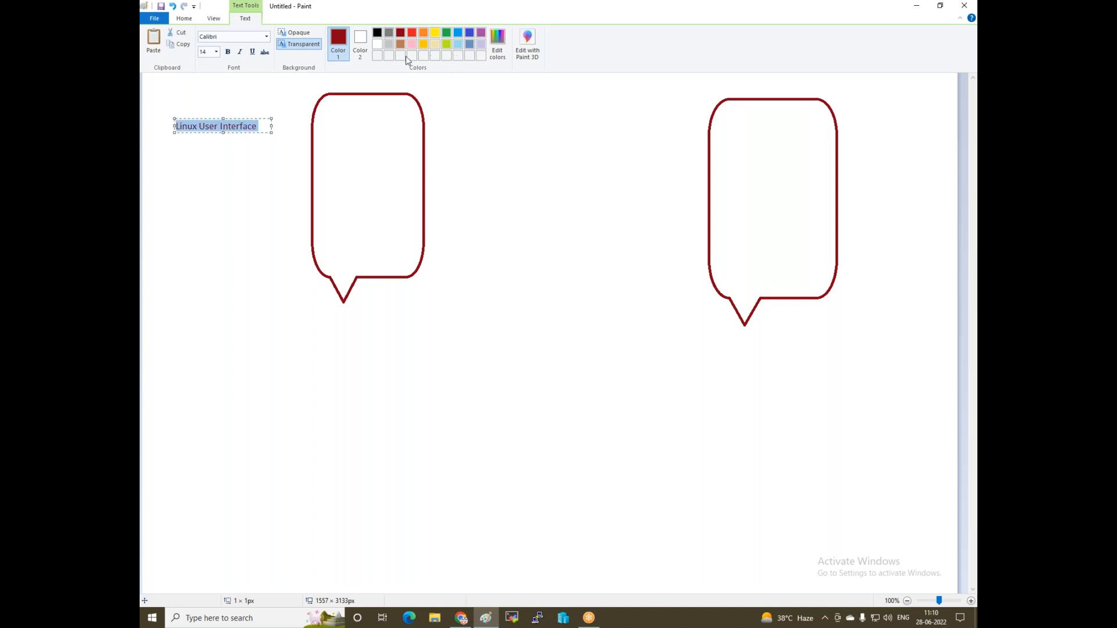
left_click(377, 33)
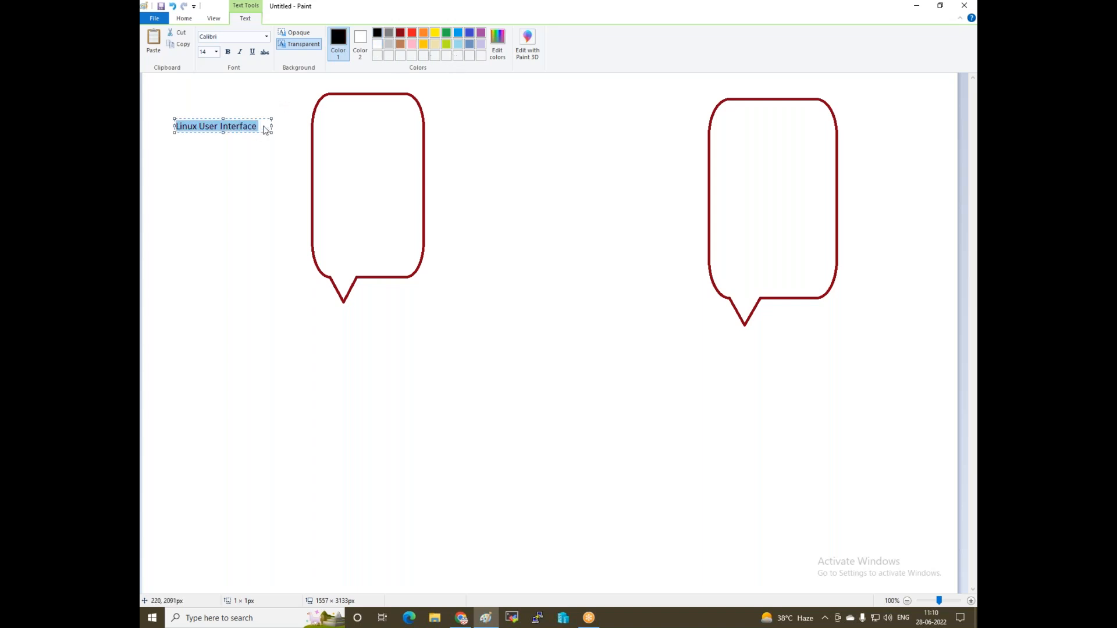
key("Right")
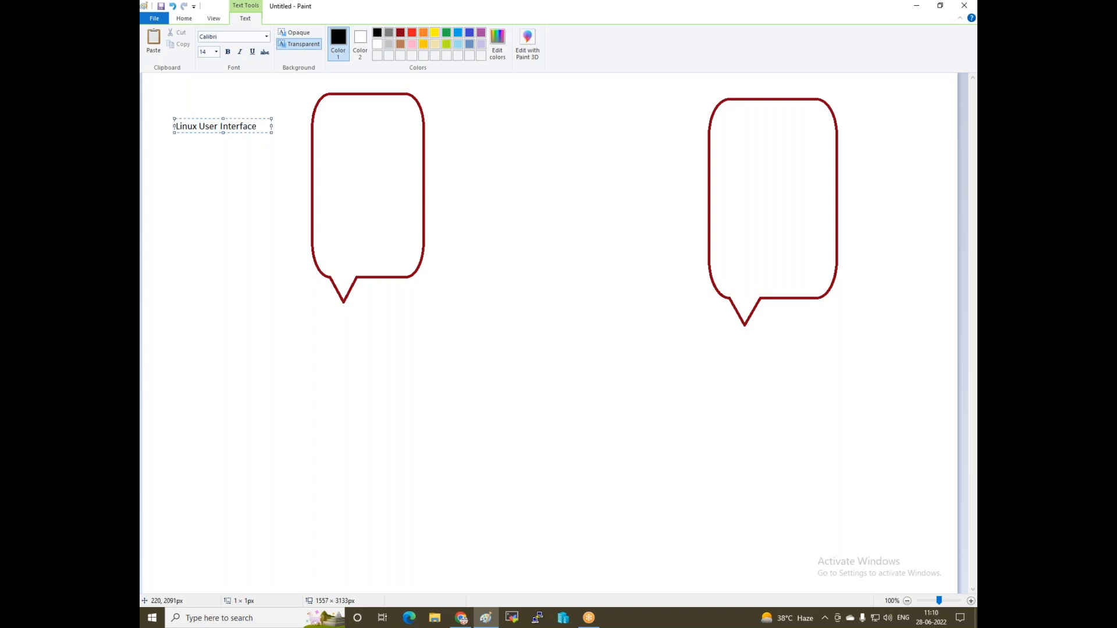
left_click(246, 157)
- Draw two black lines branching down from "Linux User Interface", spanning about 46 × 111 px and 66 × 106 px
left_click(337, 34)
left_click_drag(203, 140, 179, 197)
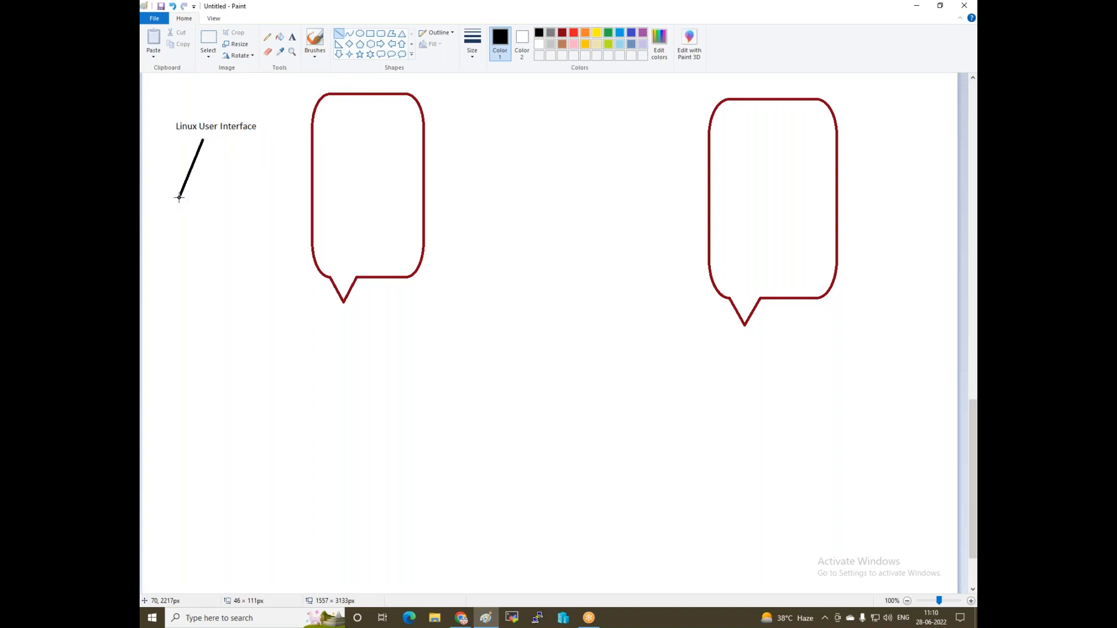
left_click_drag(203, 140, 237, 196)
- Label the end of the first branch "$" with "Normal User" written on two lines beneath it
left_click(292, 37)
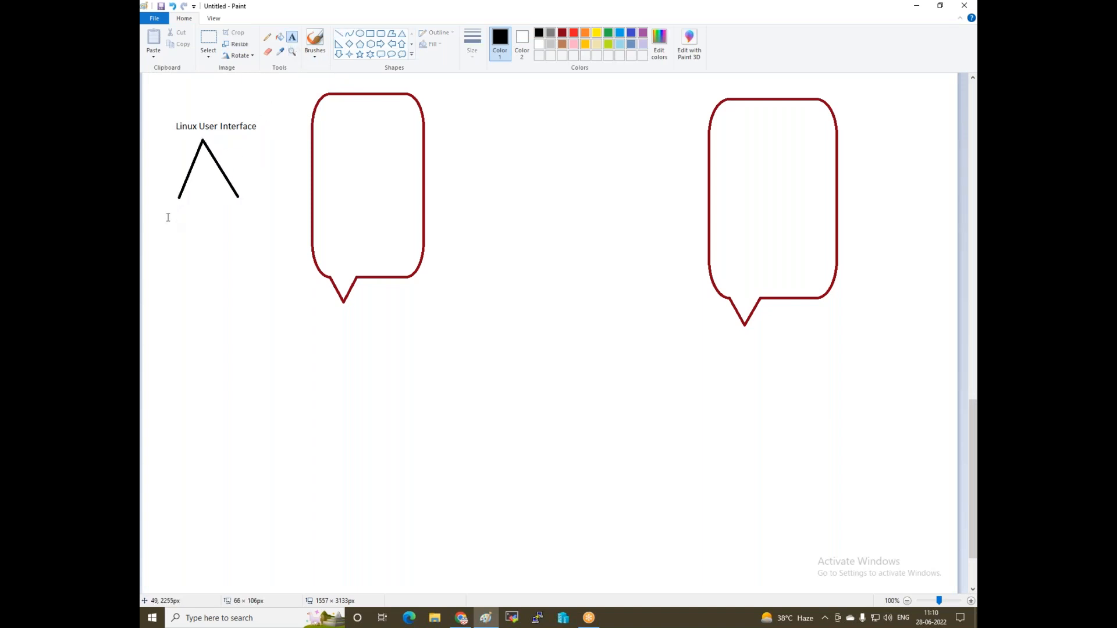
left_click(167, 217)
type("$")
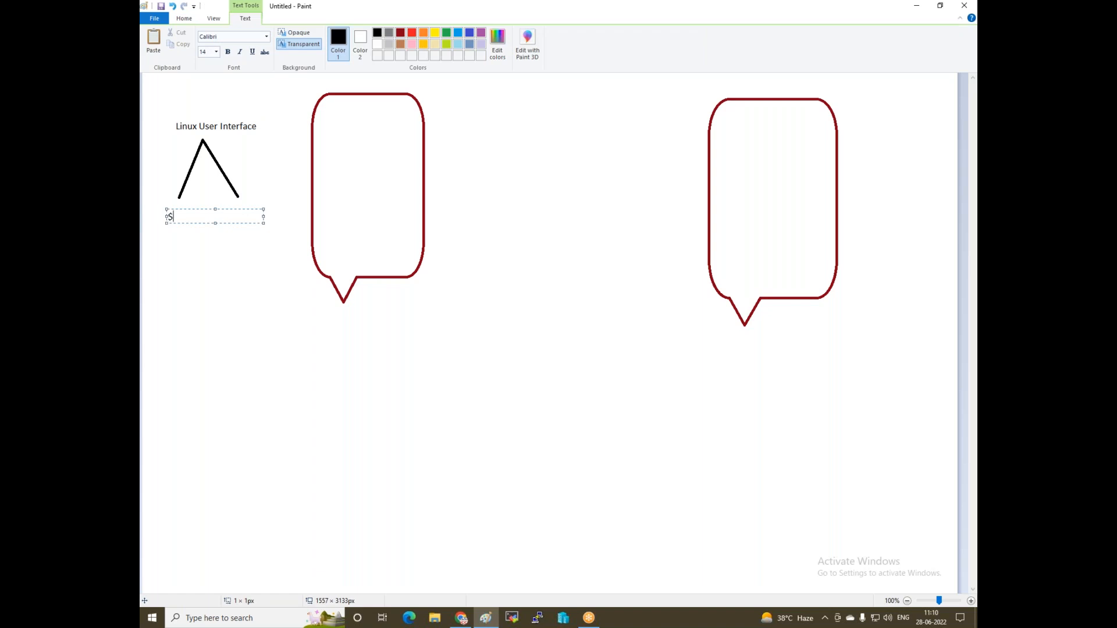
key("Return")
key("Return")
type("Normal")
key("Return")
type("User")
left_click(223, 311)
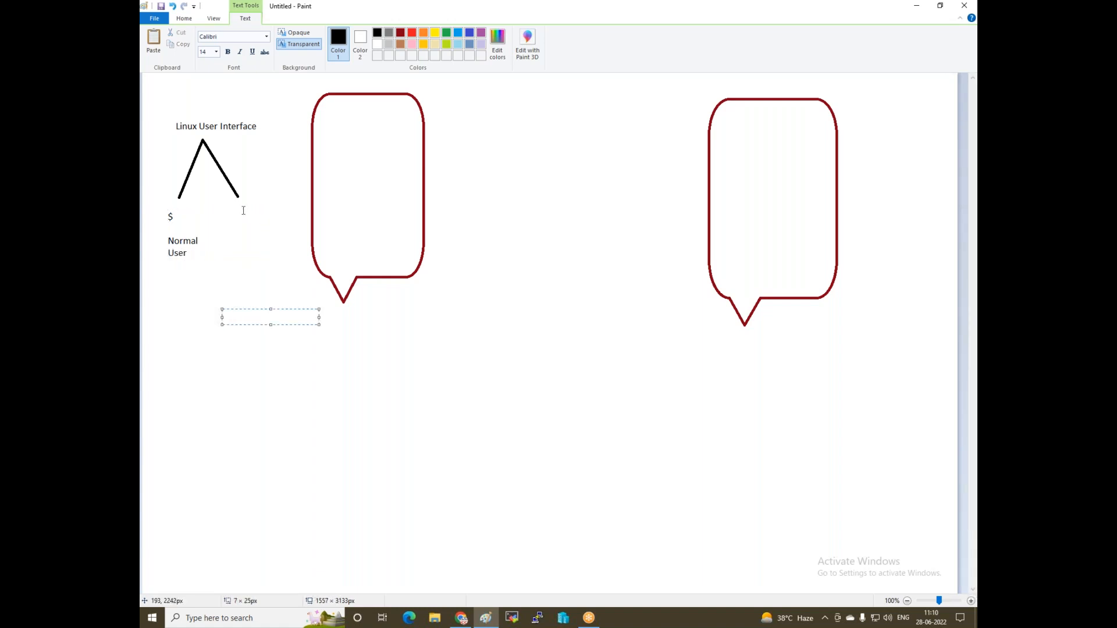
- Label the end of the second branch "#" with "Root user" written on two lines beneath it
left_click(243, 210)
left_click(242, 204)
type("#")
key("Return")
key("Return")
key("Return")
type("Root")
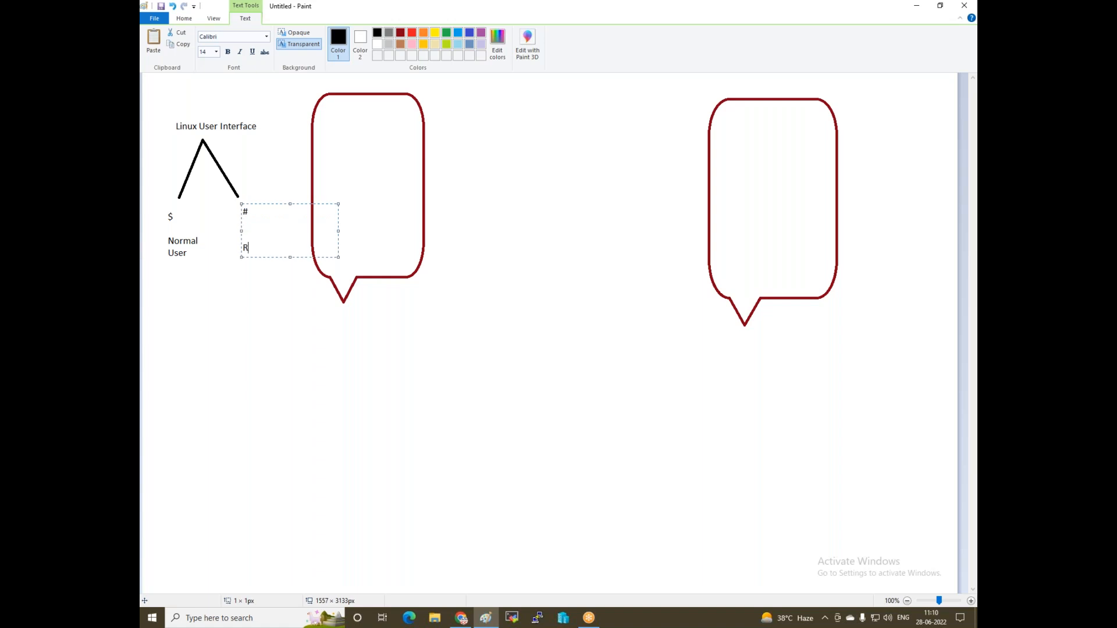
key("Return")
type("user")
left_click(229, 309)
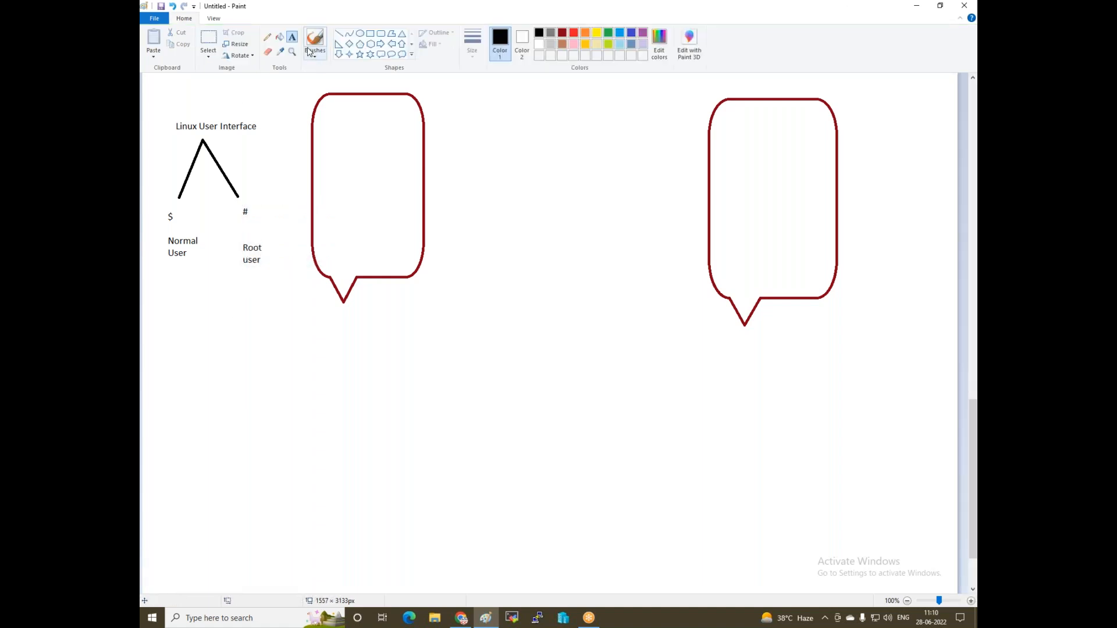
- Write "$" in a wide text box of about 567 × 60 px below the user interface diagram
left_click(164, 334)
left_click_drag(259, 339, 325, 348)
left_click(155, 342)
left_click(157, 339)
left_click_drag(254, 348, 452, 365)
type("$")
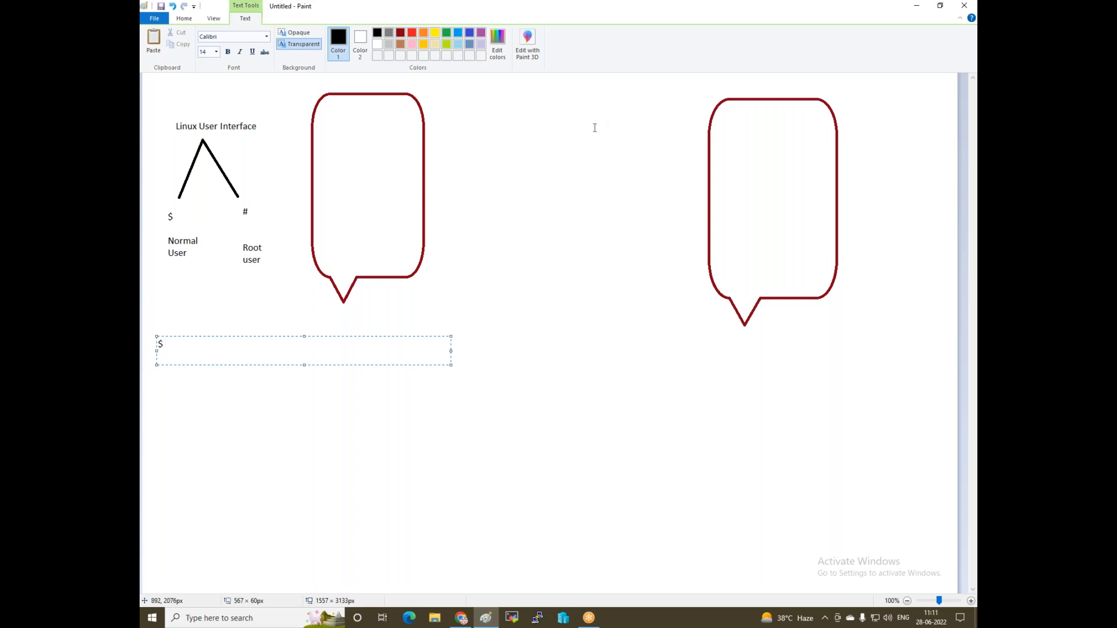
left_click(522, 158)
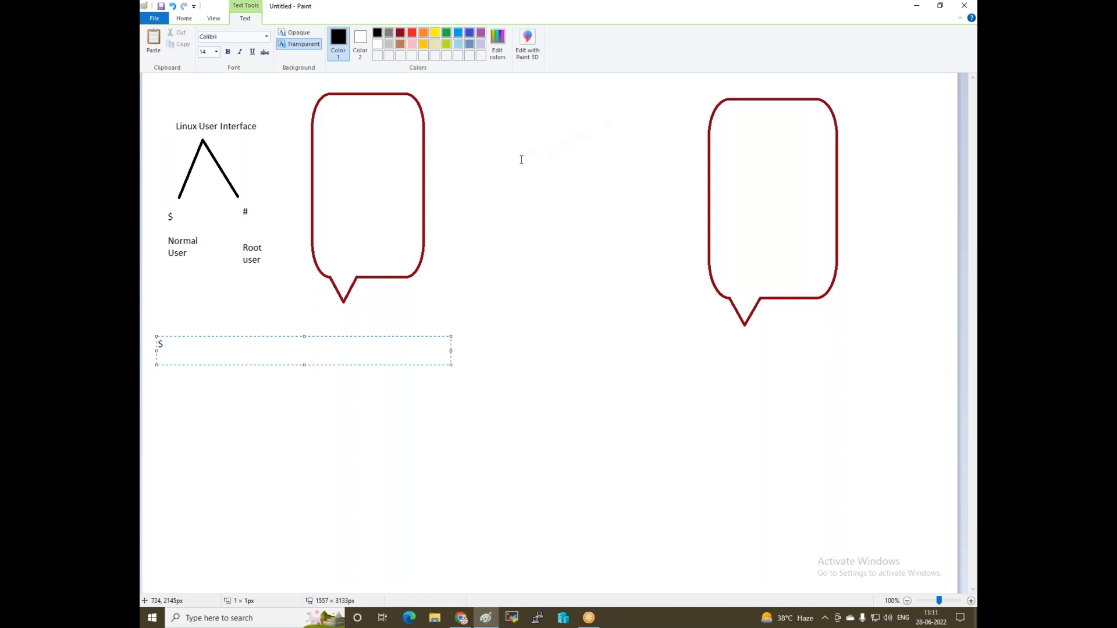
- Start a numbered list inside the first callout with the item "1 ;- login with server"
left_click(321, 118)
type("1 ;- KLogin")
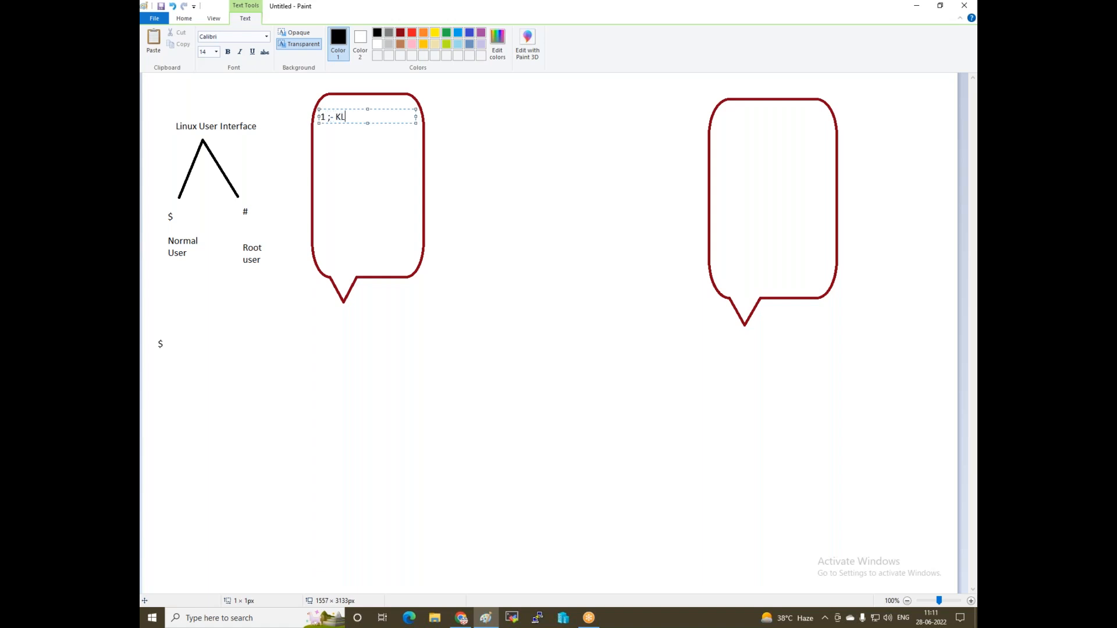
key("BackSpace")
key("BackSpace")
key("BackSpace")
key("BackSpace")
key("BackSpace")
key("BackSpace")
type("login with server")
- Add the items "2:- go to admin access" and "3:- update yum repo", plus a fourth item for installing the https service
key("Return")
type("2:- g")
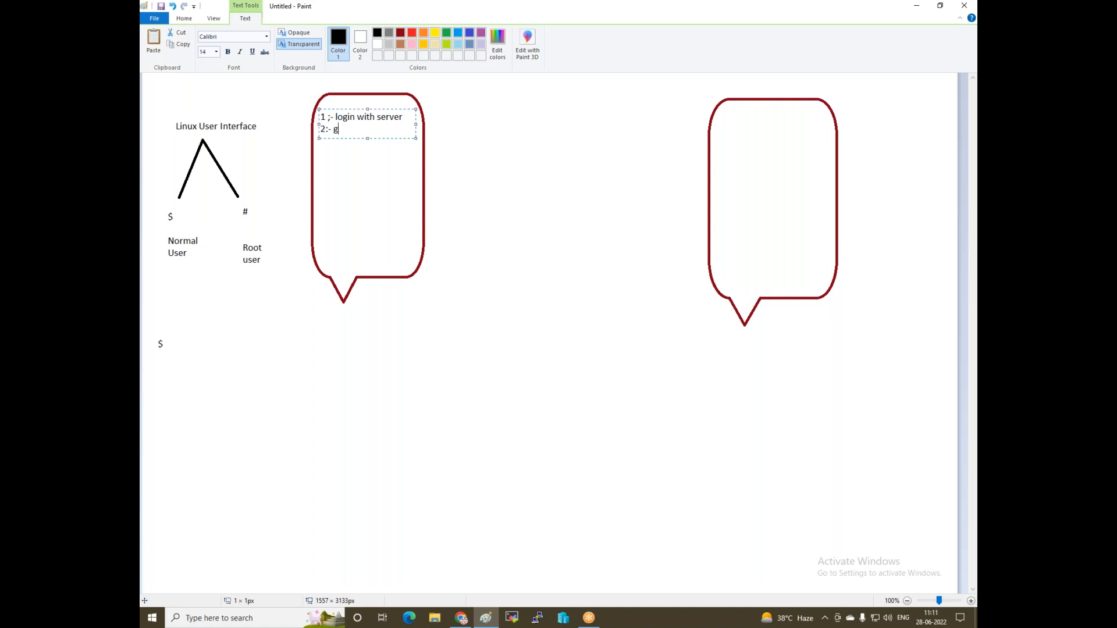
type("o to admin access")
key("Return")
type("3:- up")
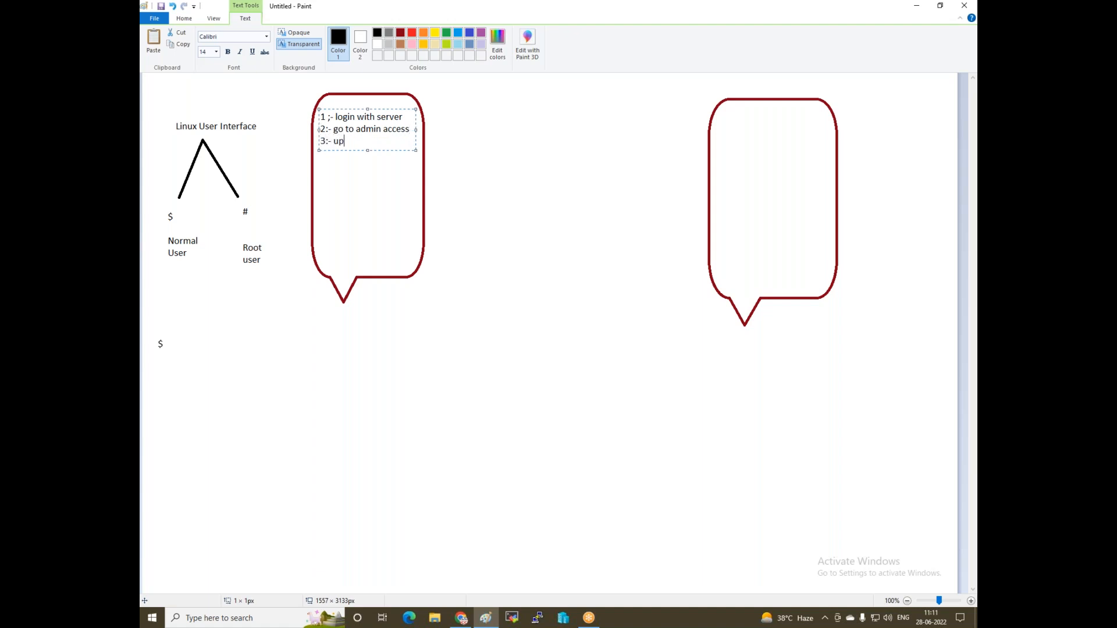
type("date yum repo")
key("Return")
type("4:- install https servbice")
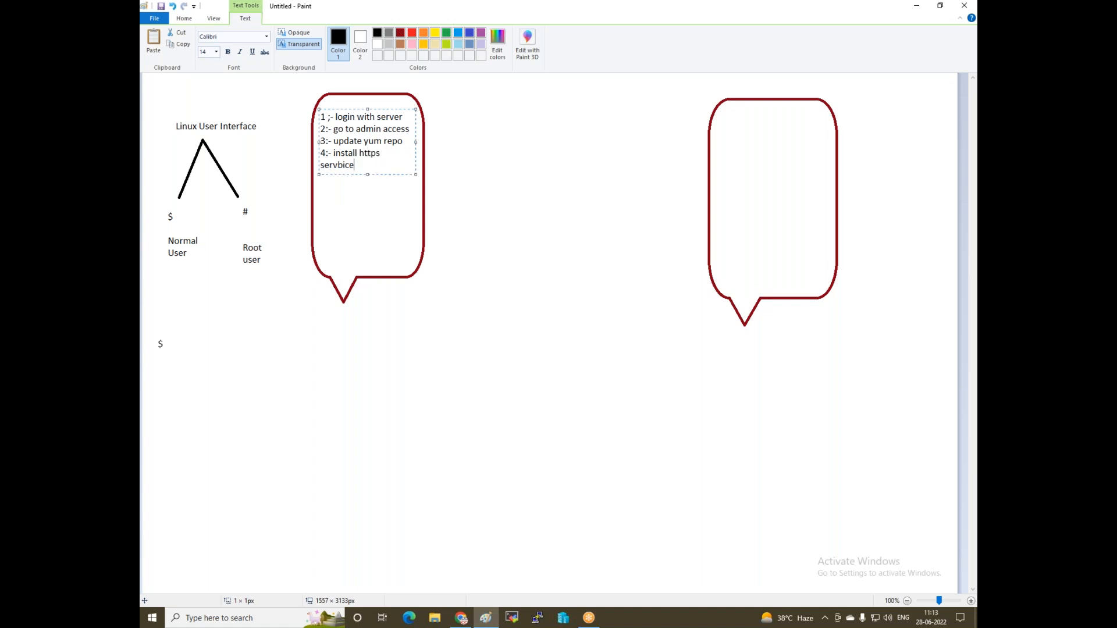
- Widen the list's text box to about 234 px and correct the last word of item 4 to "service"
left_click_drag(416, 142, 440, 142)
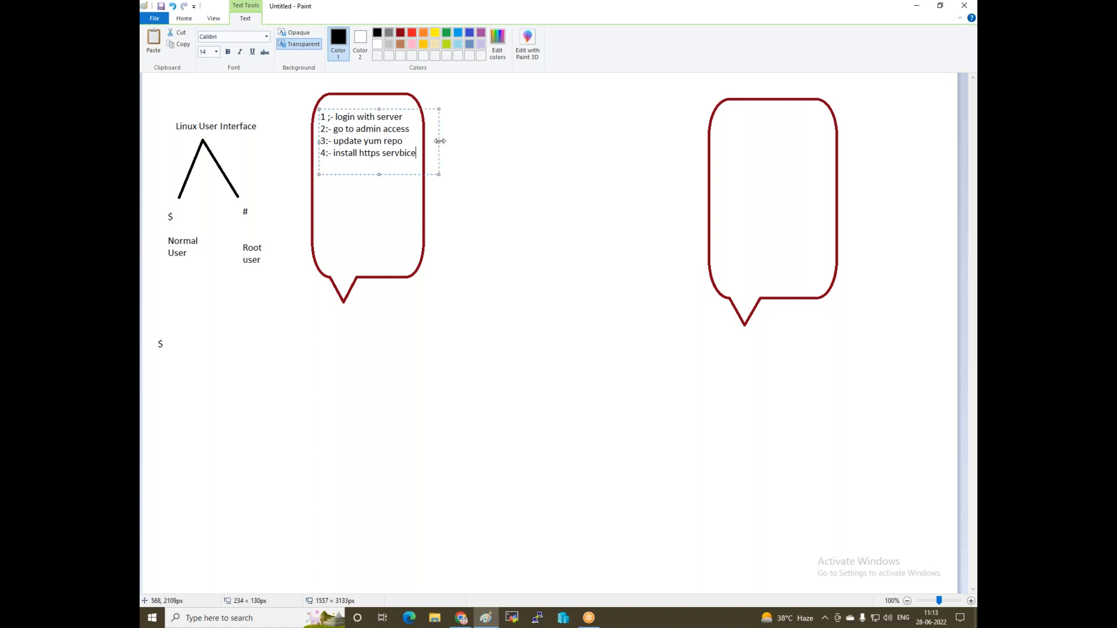
key("BackSpace")
key("BackSpace")
key("BackSpace")
key("BackSpace")
type("ice")
- Add the items "5:- restart the service" and "6:- create website" to the numbered list in the first callout
type("5:- rest")
type("art the")
type(" service")
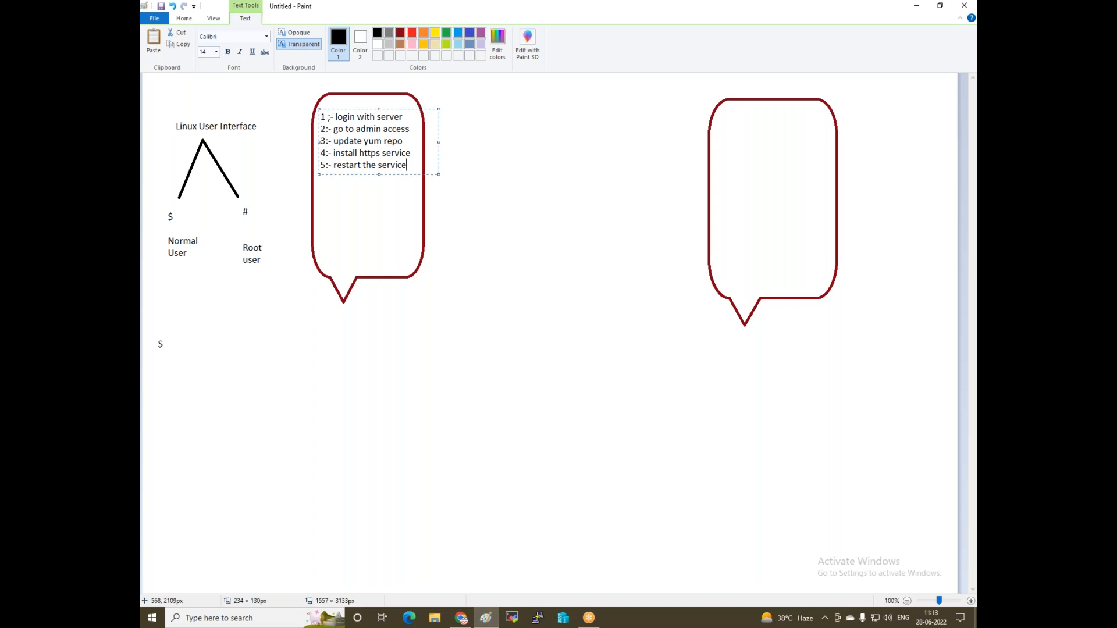
key("Return")
type("6:- c")
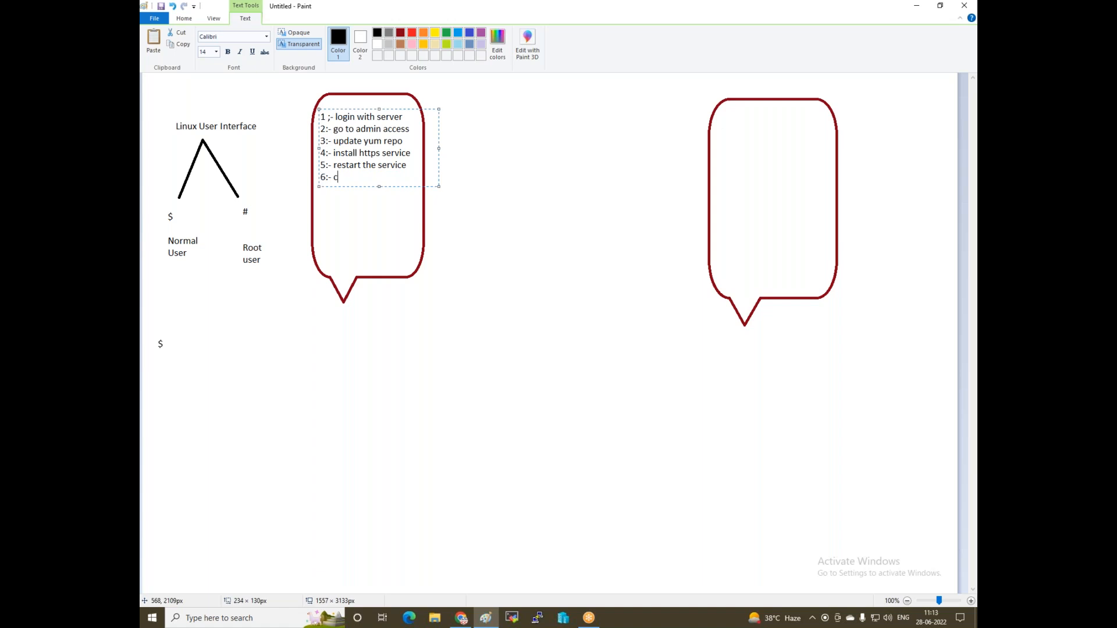
type("reate websitr")
key("BackSpace")
- Add the list items "7:- move websit in wed service location" and "8 :- again restart web server service"
key("Return")
type("7:- move we")
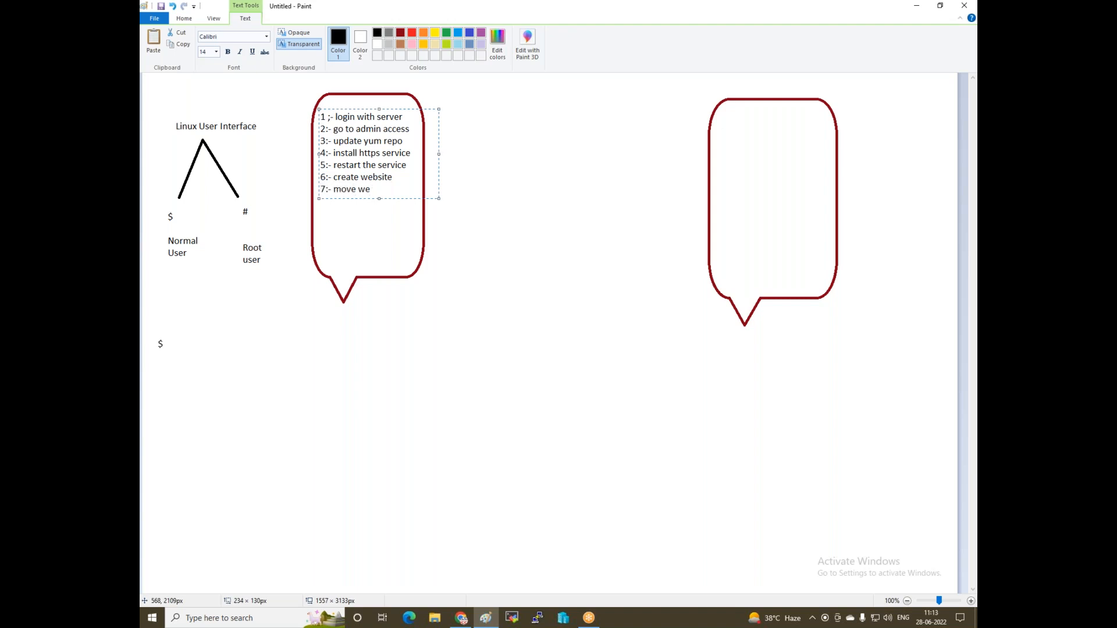
type("ebsit in wed service location")
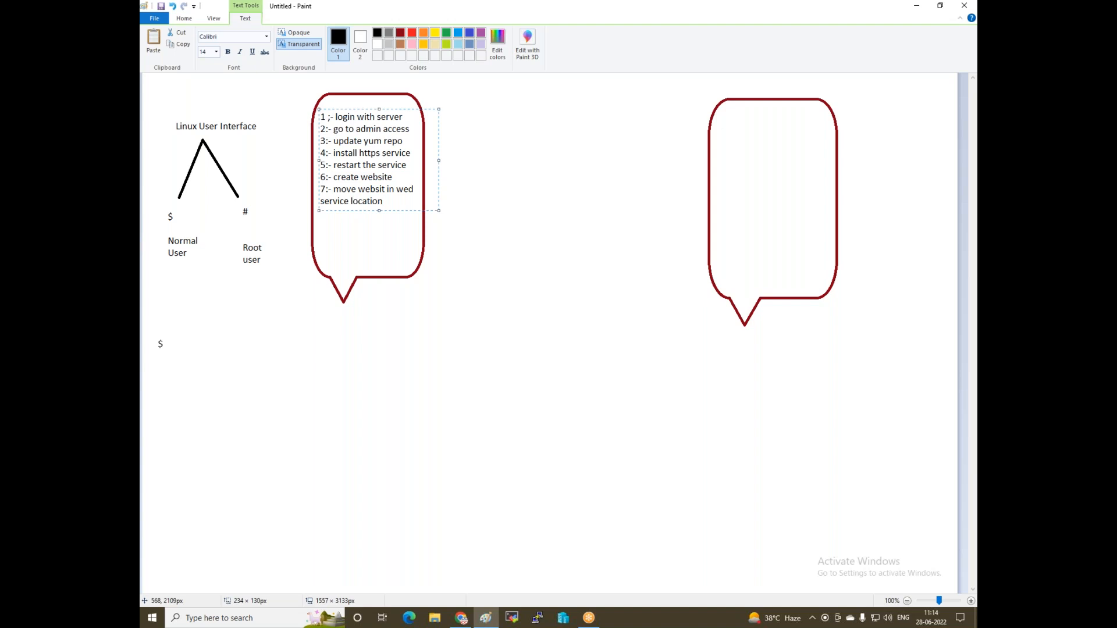
key("Return")
type("8 :- again restart web server service")
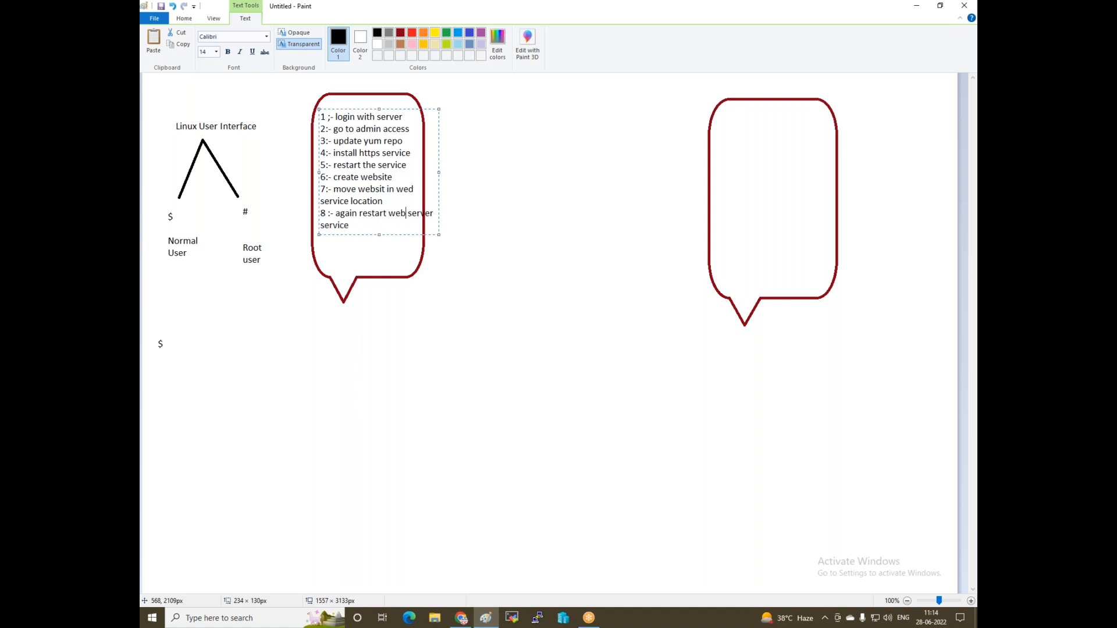
- Finish the callout's list with the item "9:- Access webdite via public ip"
key("Return")
key("Return")
type("9:- Access webdite ")
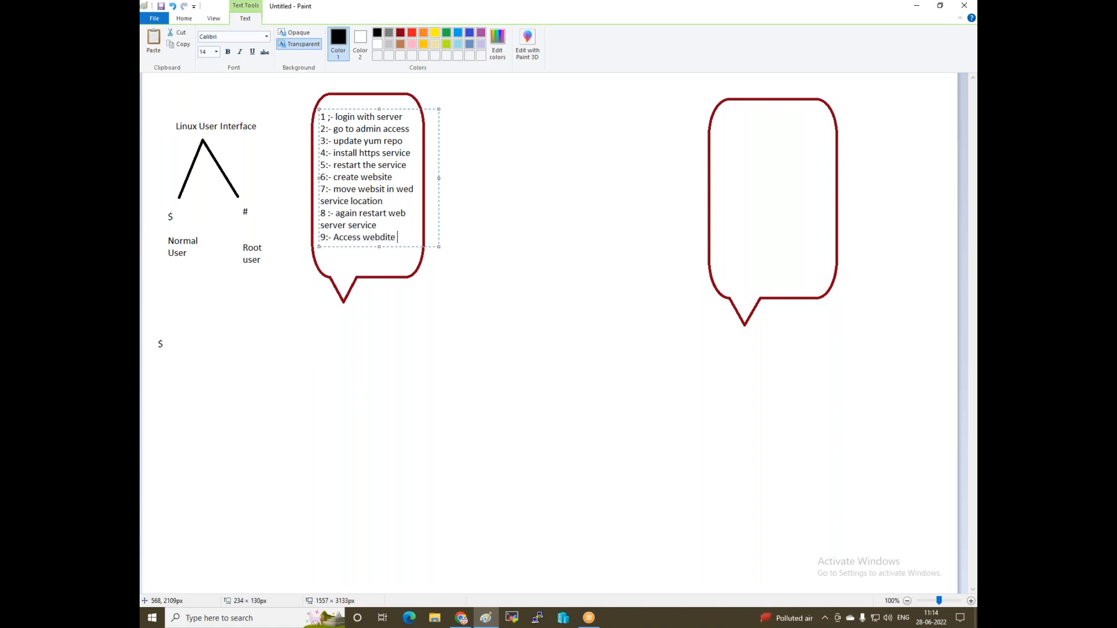
type("via public ip")
key("Return")
left_click(320, 530)
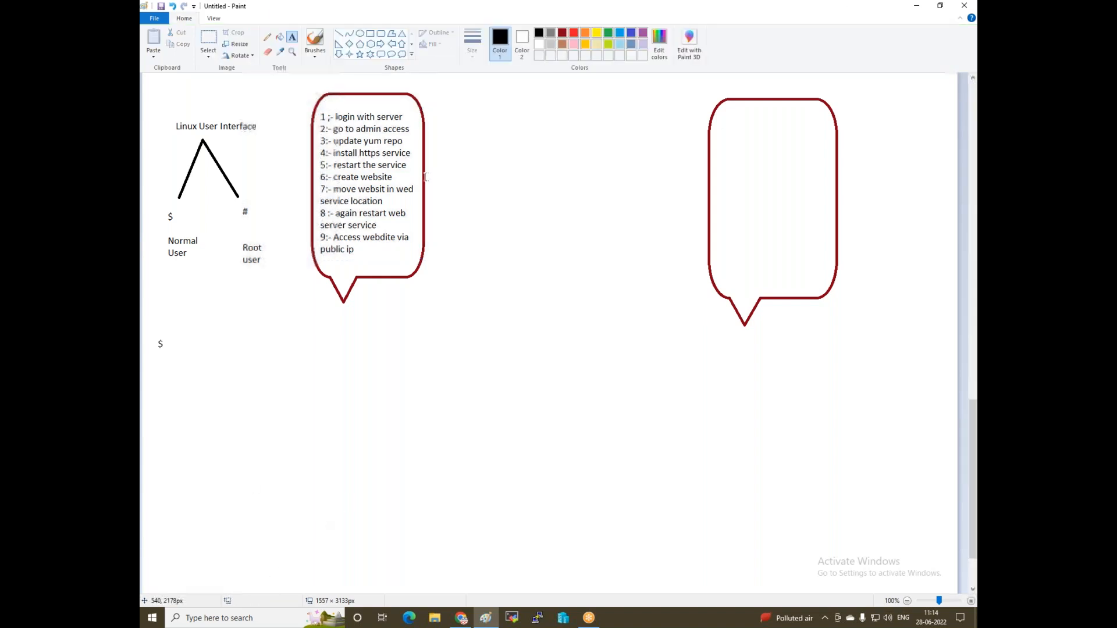
- Draw a large black rounded rectangle enclosing both callouts
left_click(381, 33)
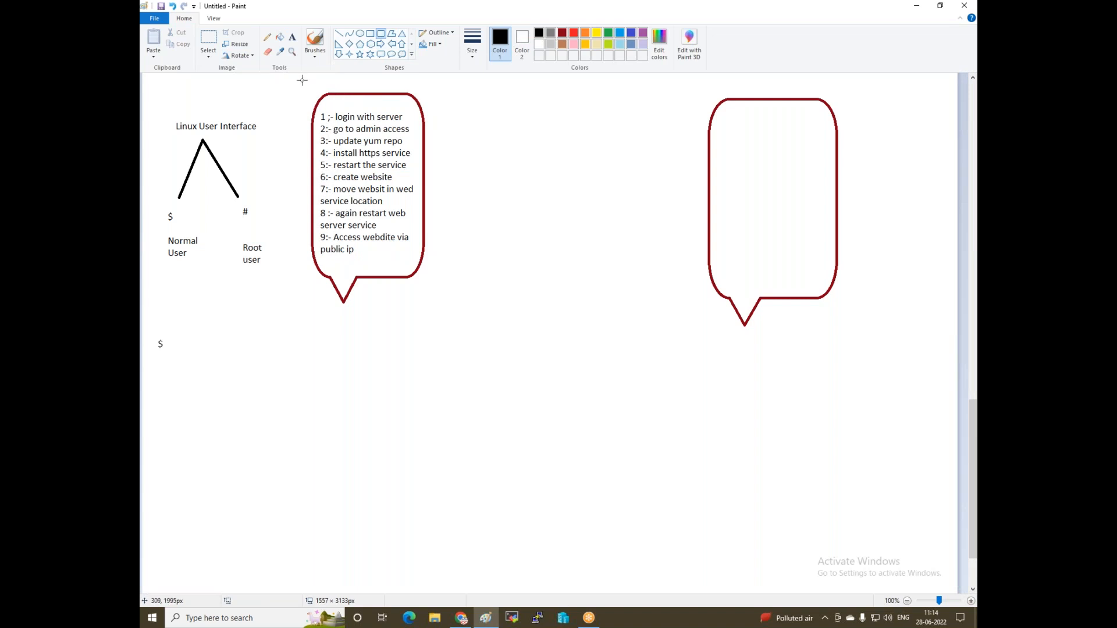
left_click_drag(300, 79, 850, 351)
left_click(723, 372)
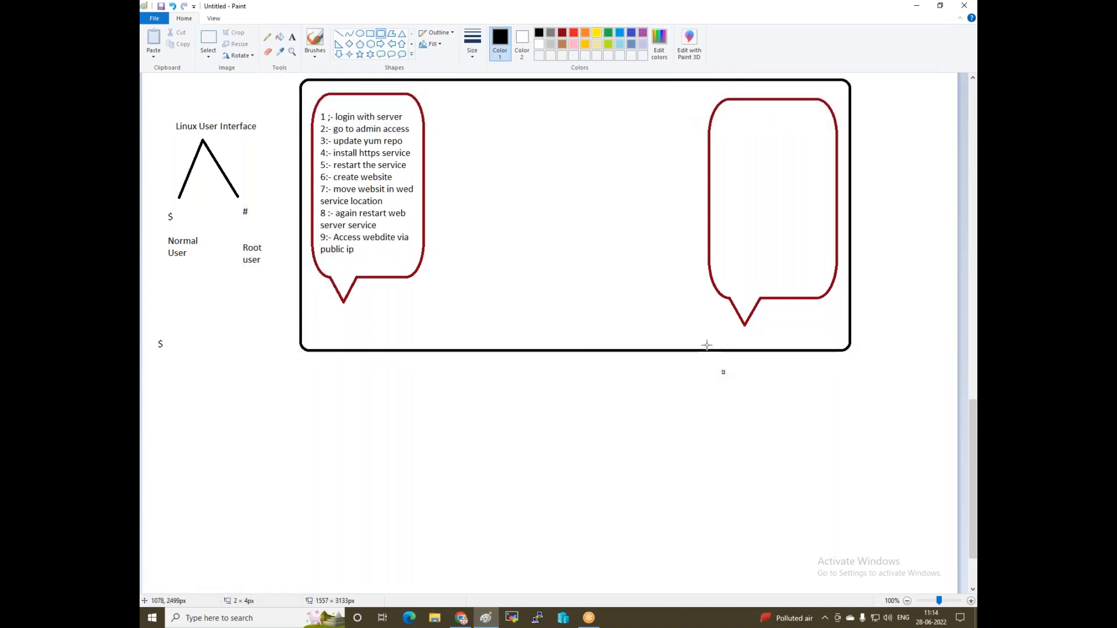
left_click(557, 500)
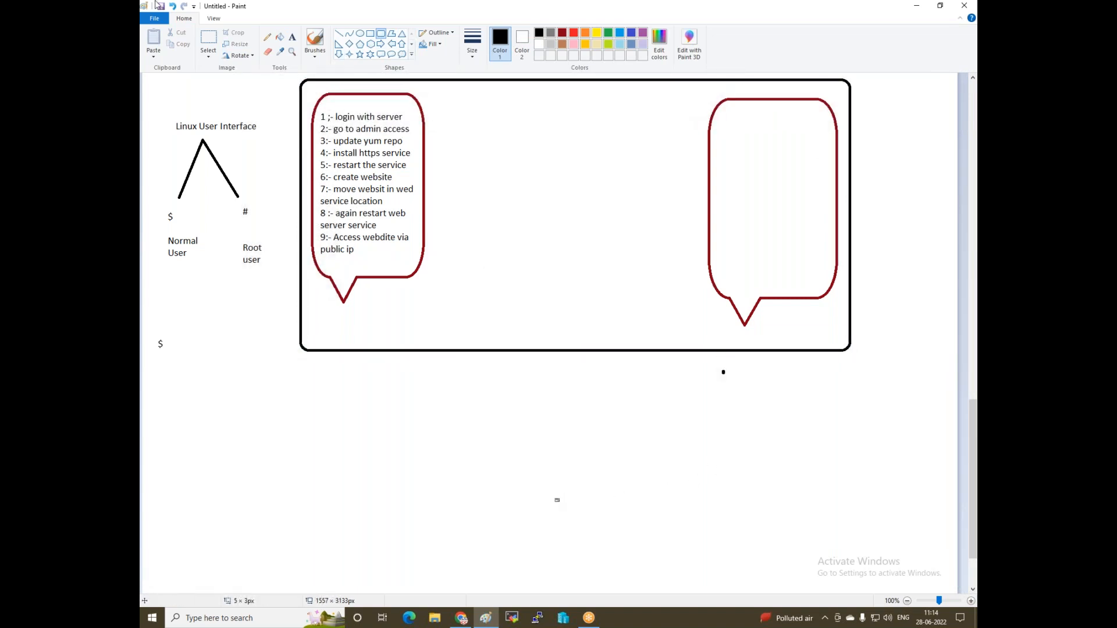
- Draw a computer monitor below the large frame from a rounded rectangle with a flat, narrower one as its base
left_click(382, 34)
left_click_drag(479, 434, 657, 548)
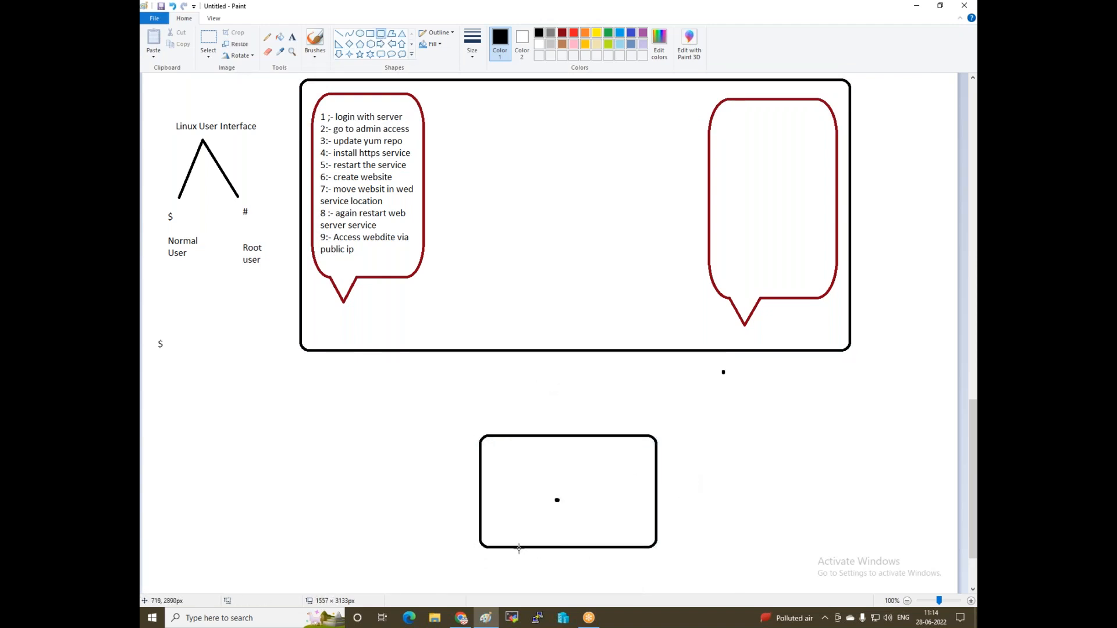
left_click_drag(516, 547, 631, 568)
- Label the first callout "private ip :- 172.30.10.20" and "Public ip:- 20.20.20.30" in a text box about 316 px wide near its tail
left_click(292, 36)
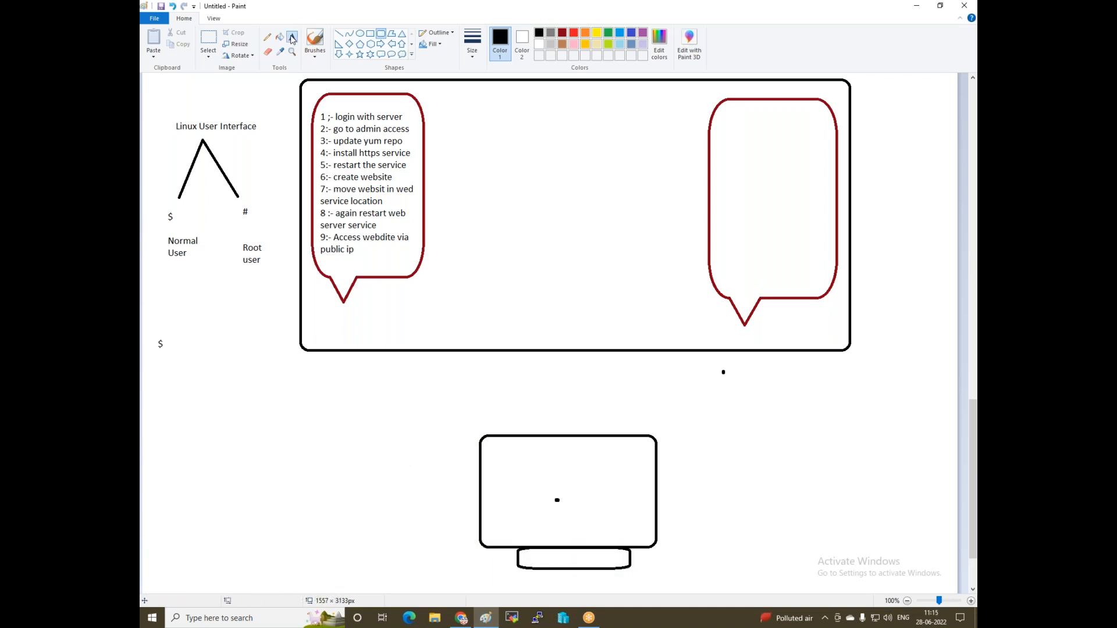
left_click(359, 289)
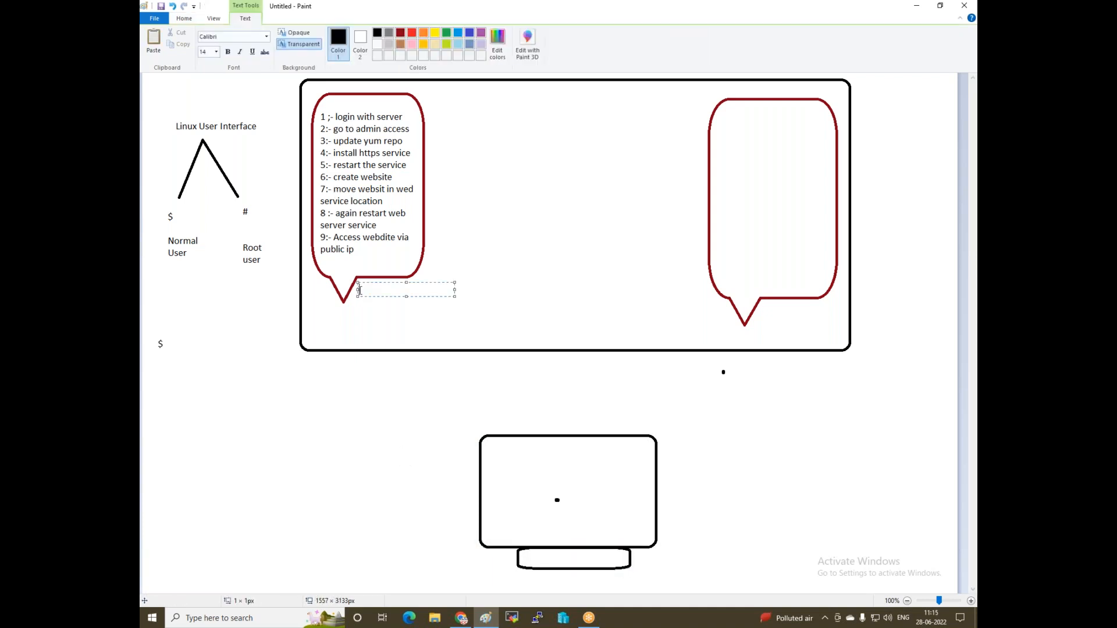
type("private ip :- 172.30.10.20")
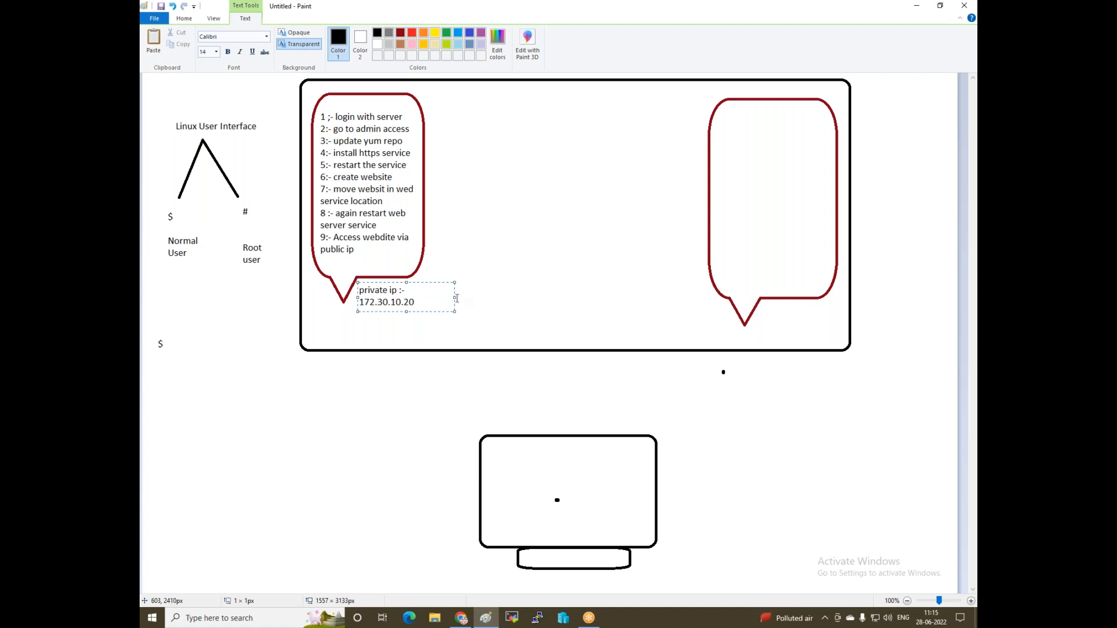
left_click_drag(454, 296, 520, 290)
key("Return")
type("Publ")
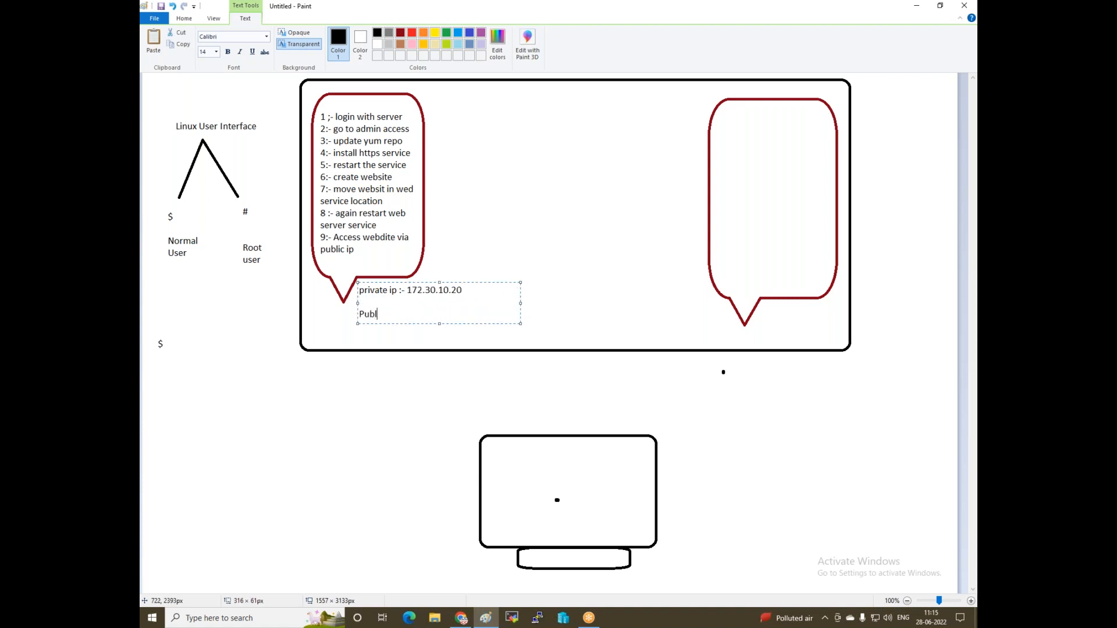
type("ic ip:- 20.20.20.30")
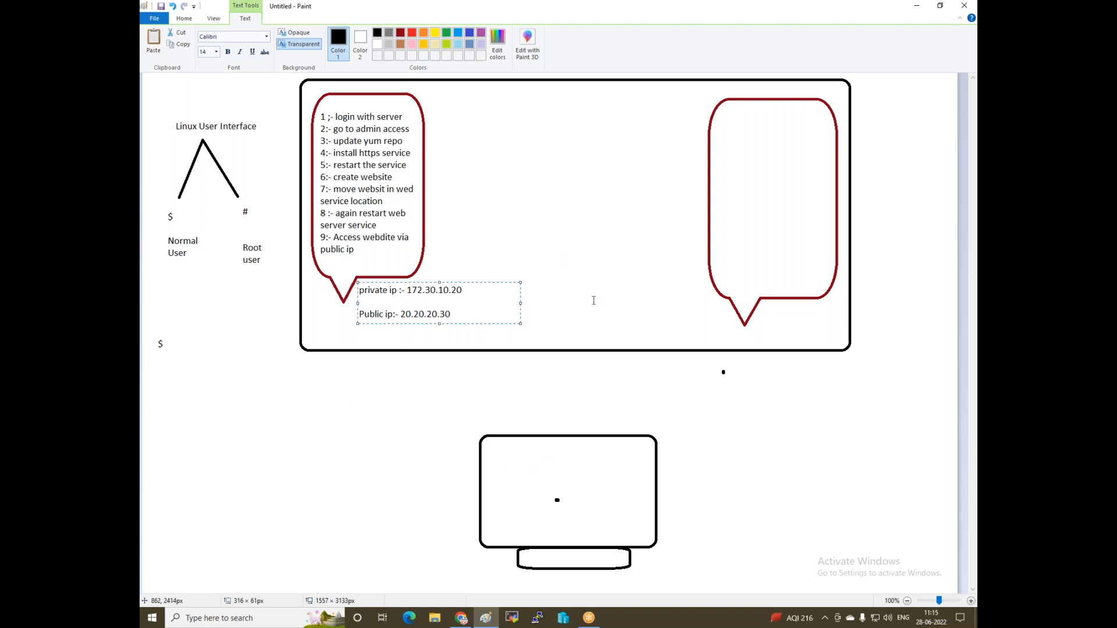
- Copy the IP label text into a new text box beside the second callout's tail and widen it to about 293 px
key("ctrl+a")
key("ctrl+c")
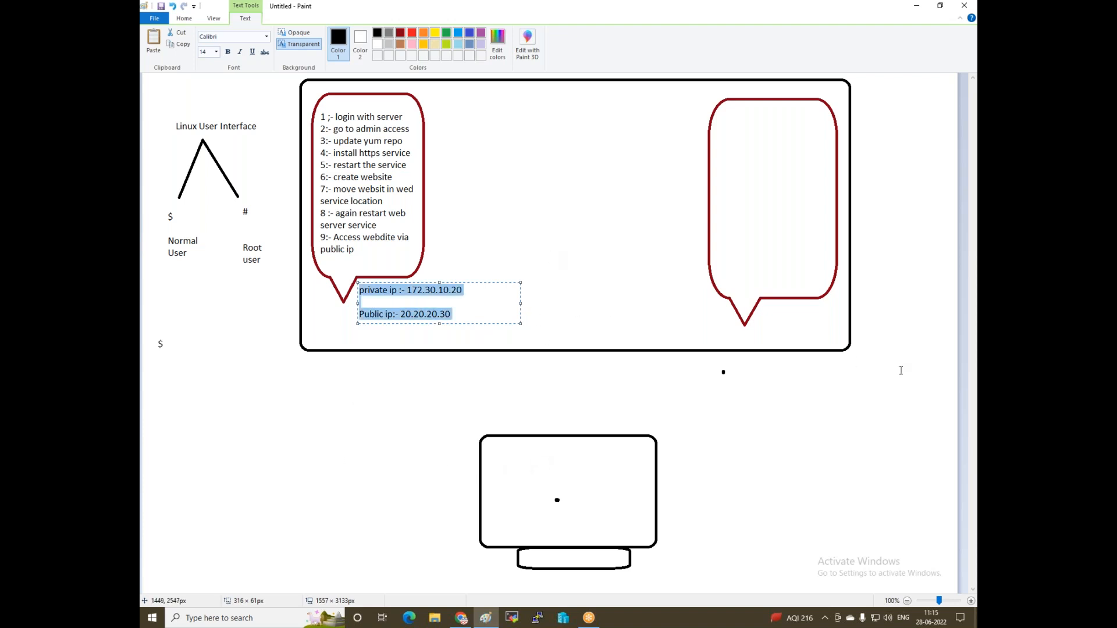
left_click(622, 299)
left_click(622, 299)
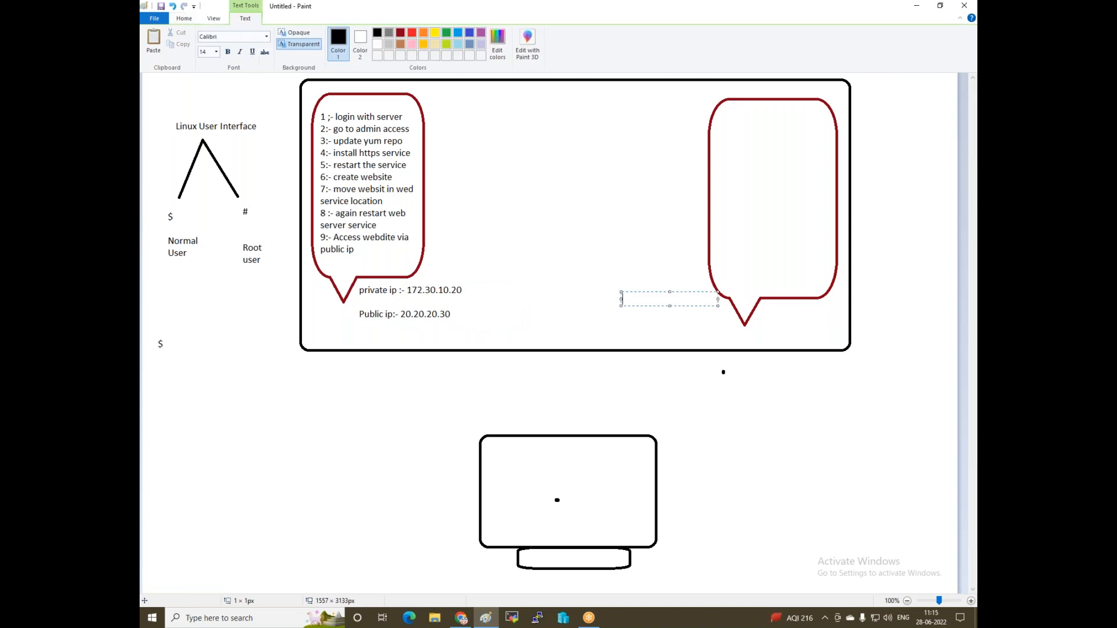
key("ctrl+v")
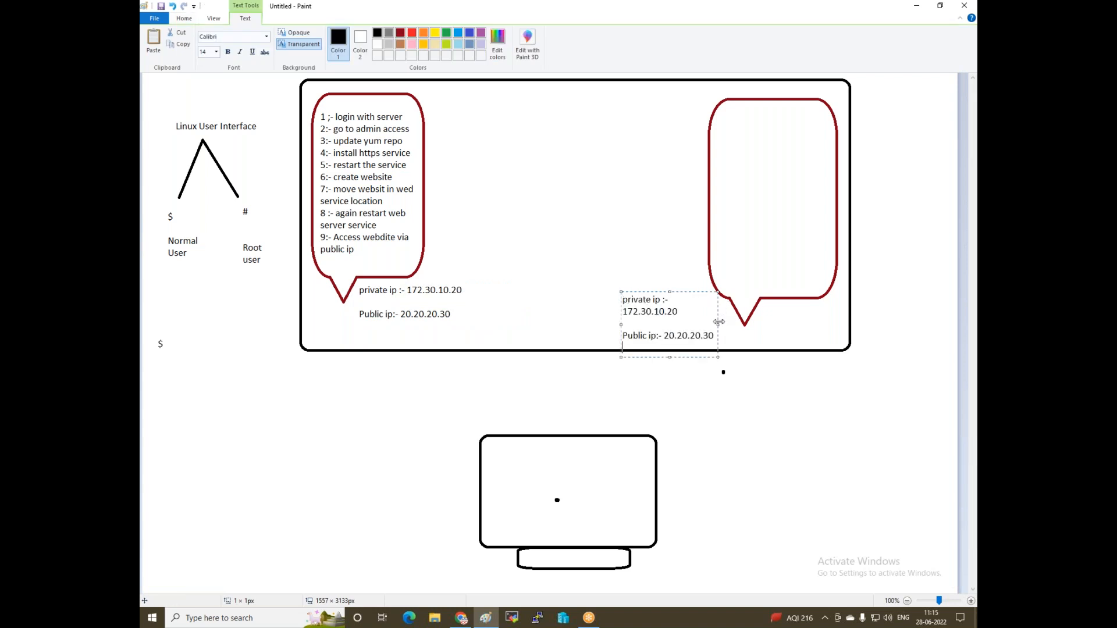
left_click_drag(718, 324, 772, 324)
- Change the second callout's label to private IP 172.30.10.25 and public IP 20.20.20.40
left_click(725, 301)
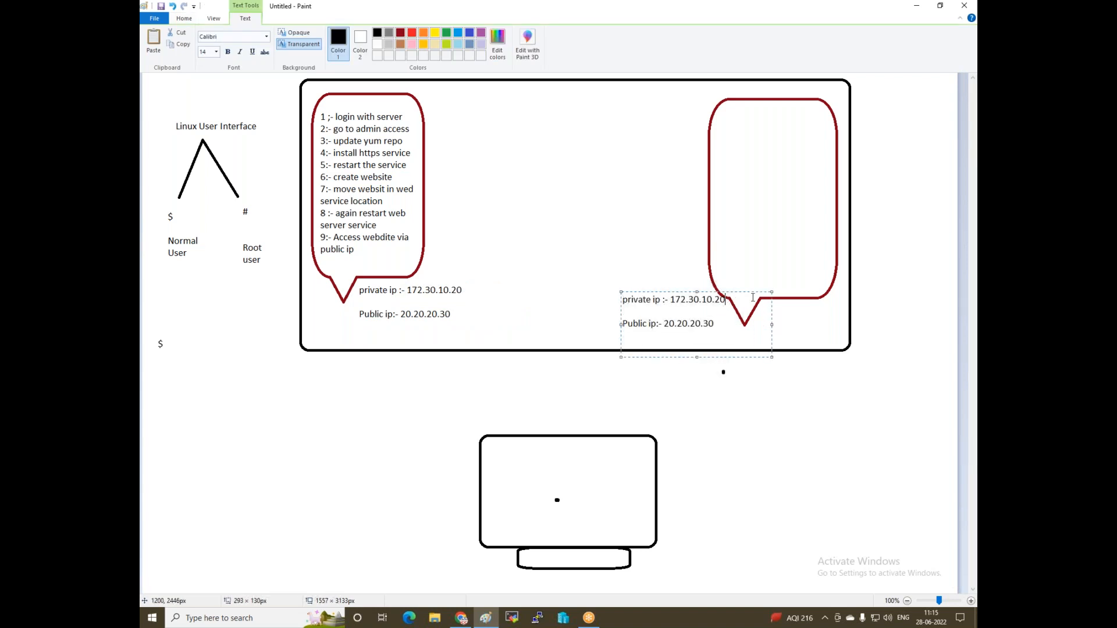
type("5")
left_click(716, 324)
key("BackSpace")
key("BackSpace")
type("40")
left_click(563, 366)
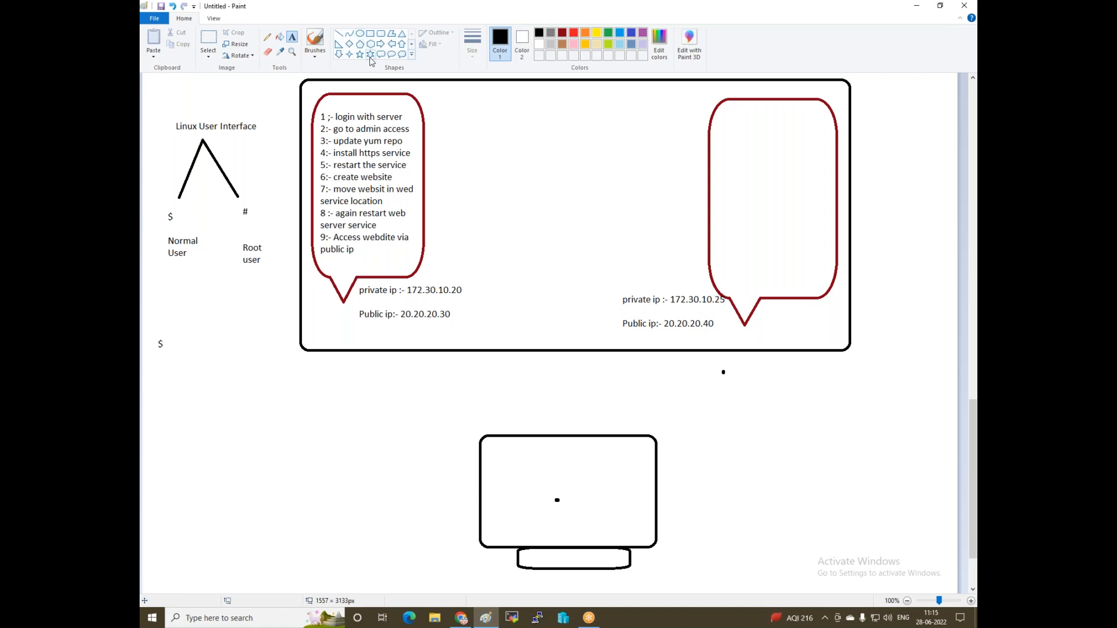
- Draw an ellipse of about 128 × 181 px inside the monitor and caption it "install putty" underneath
left_click(360, 33)
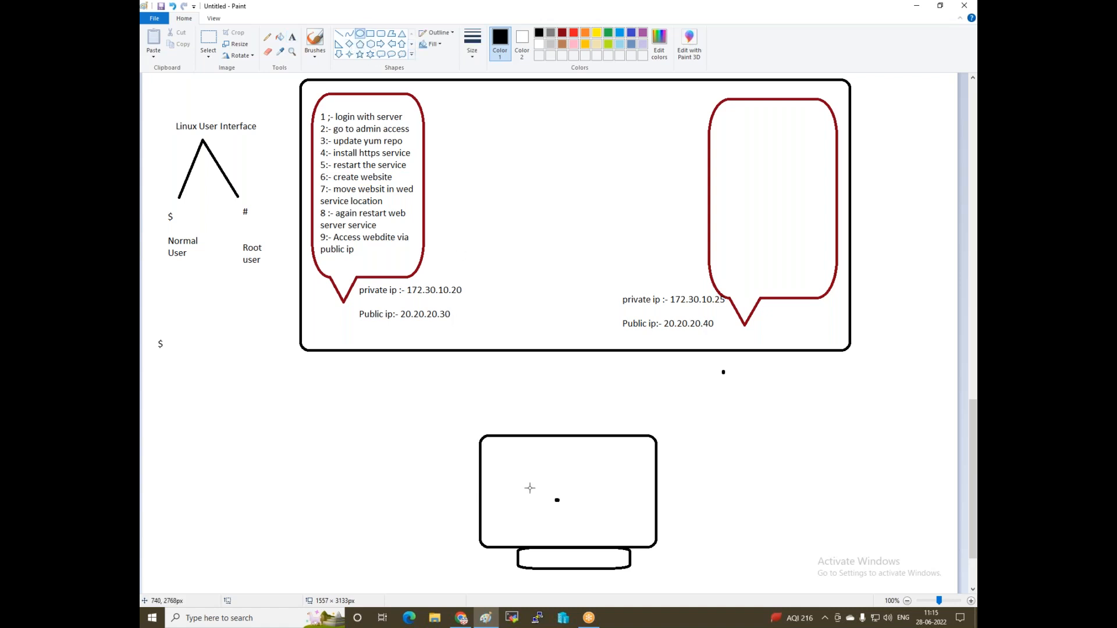
left_click_drag(492, 436, 558, 531)
left_click(292, 37)
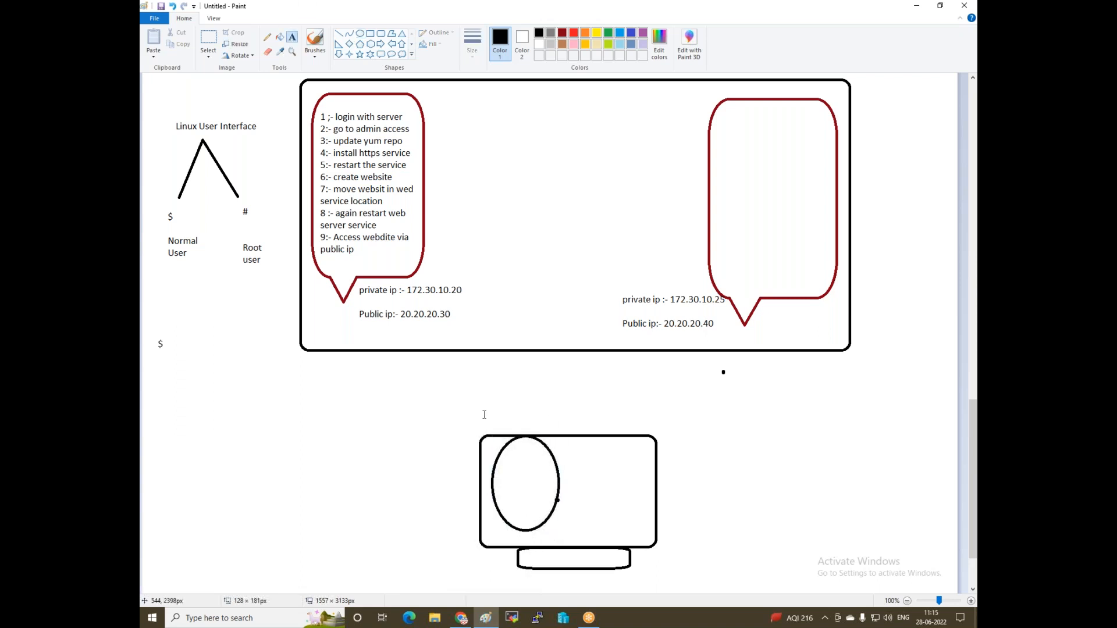
left_click(490, 534)
type("install putty")
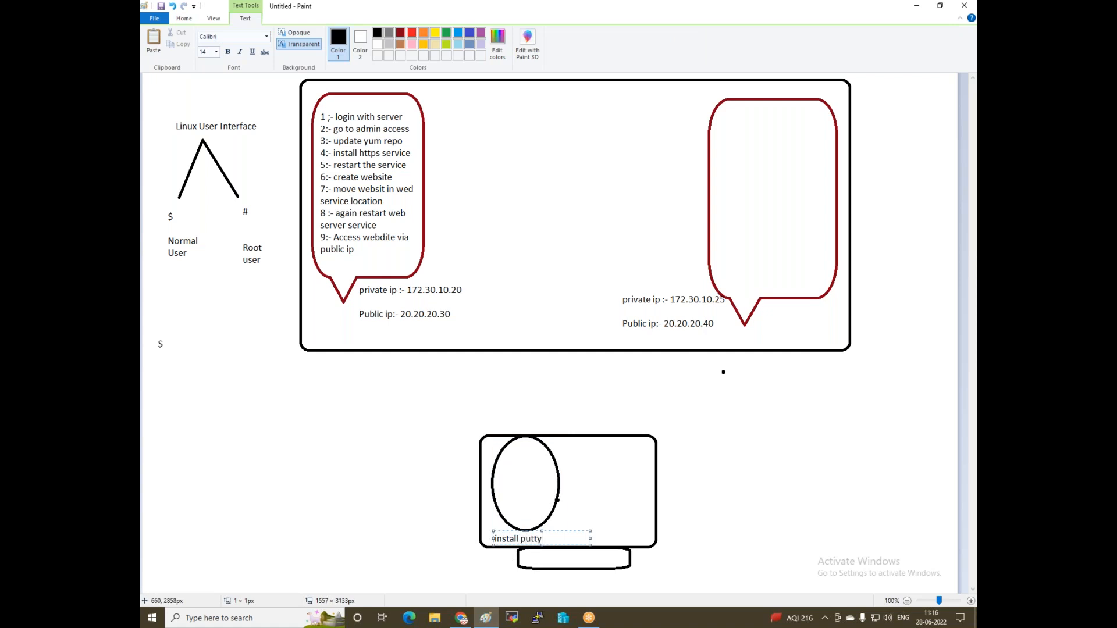
left_click(466, 484)
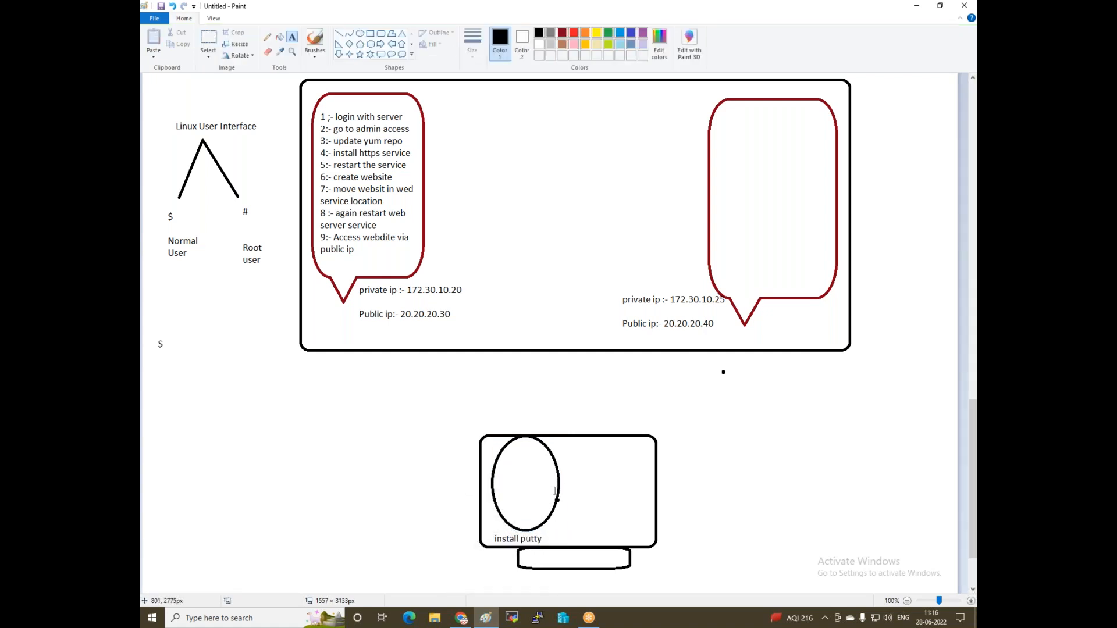
left_click(544, 539)
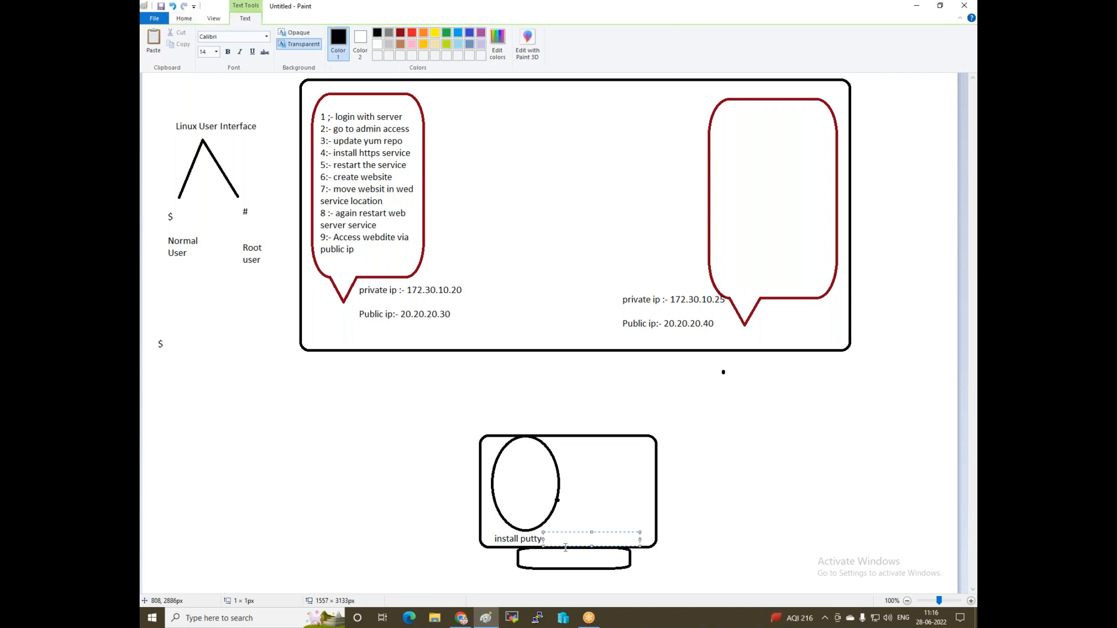
left_click(275, 86)
- Draw a freehand brush arrow from the first callout's public IP label to the ellipse in the monitor
left_click(314, 41)
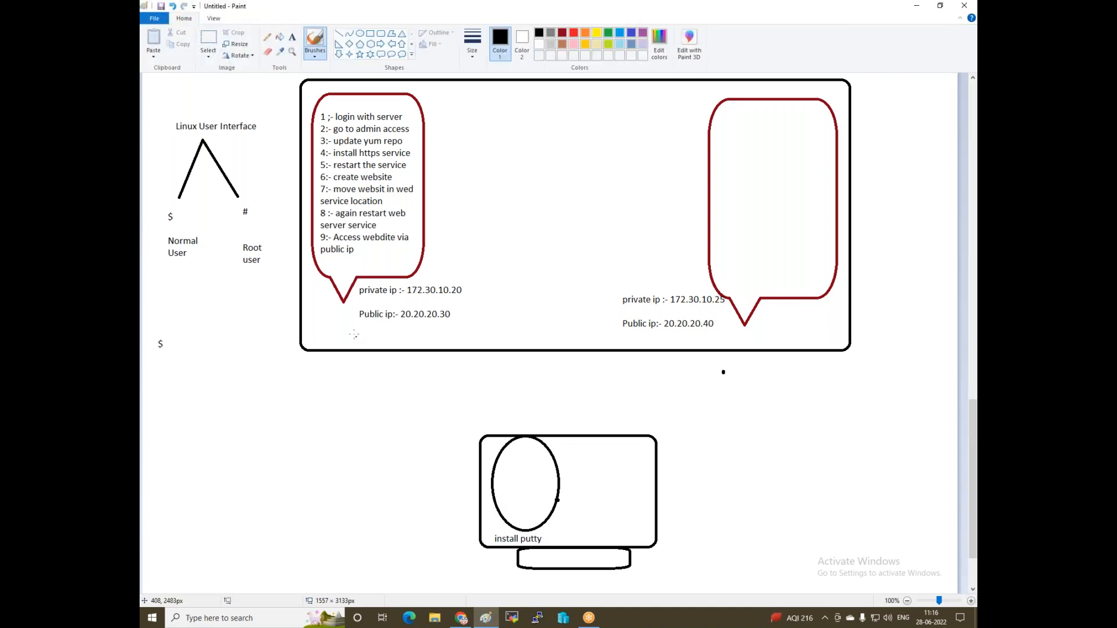
mouse_move(356, 312)
left_mouse_down()
mouse_move(339, 314)
mouse_move(315, 390)
mouse_move(372, 438)
mouse_move(447, 413)
mouse_move(506, 477)
mouse_move(489, 472)
left_mouse_up()
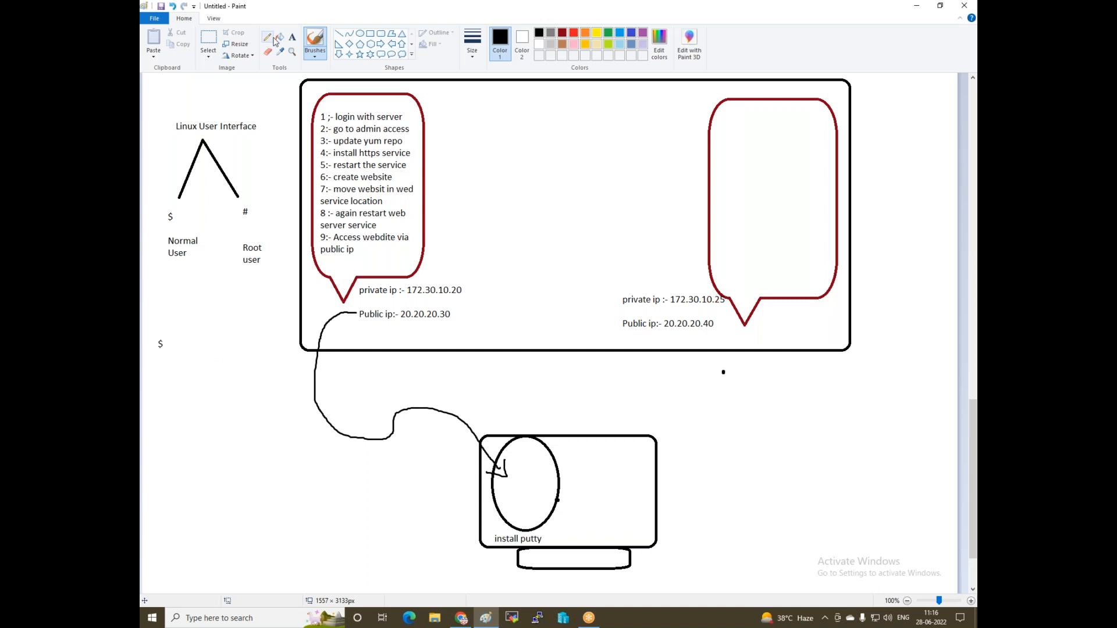
- Write "amazon linux === ec2-user" below the Linux user interface diagram in a text box about 293 px wide
left_click(292, 36)
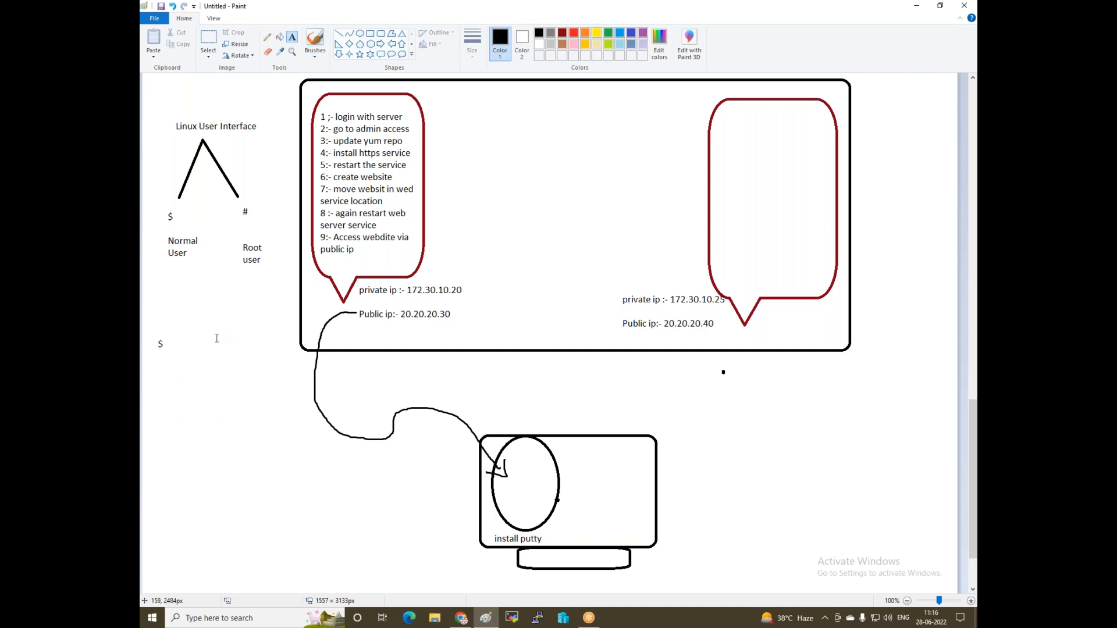
left_click(162, 276)
type("amazone")
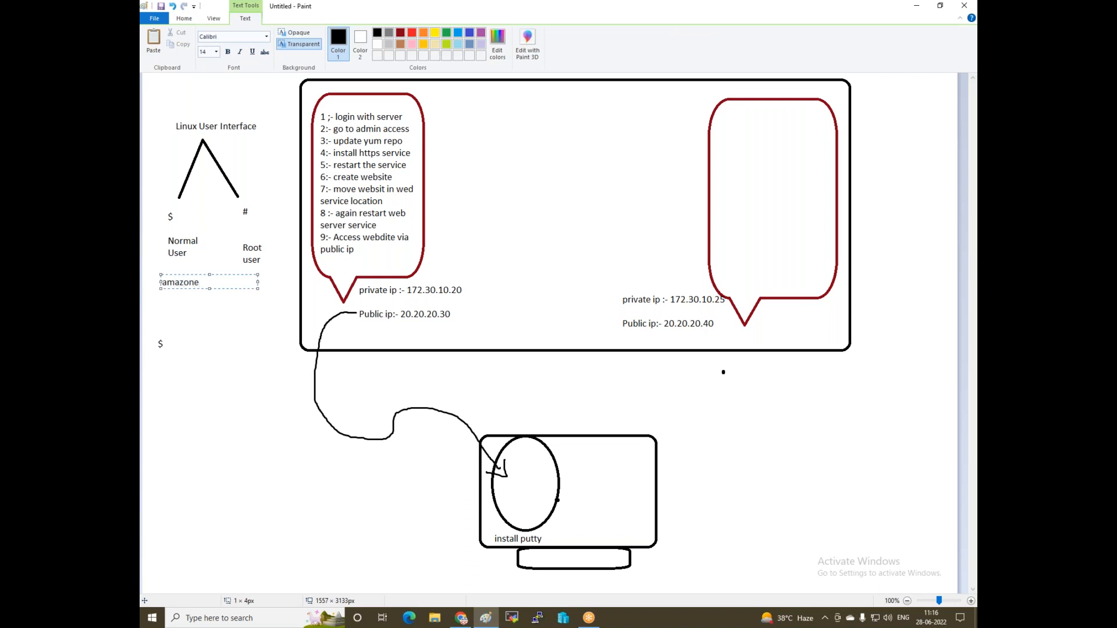
type("linux ===  ec2-user")
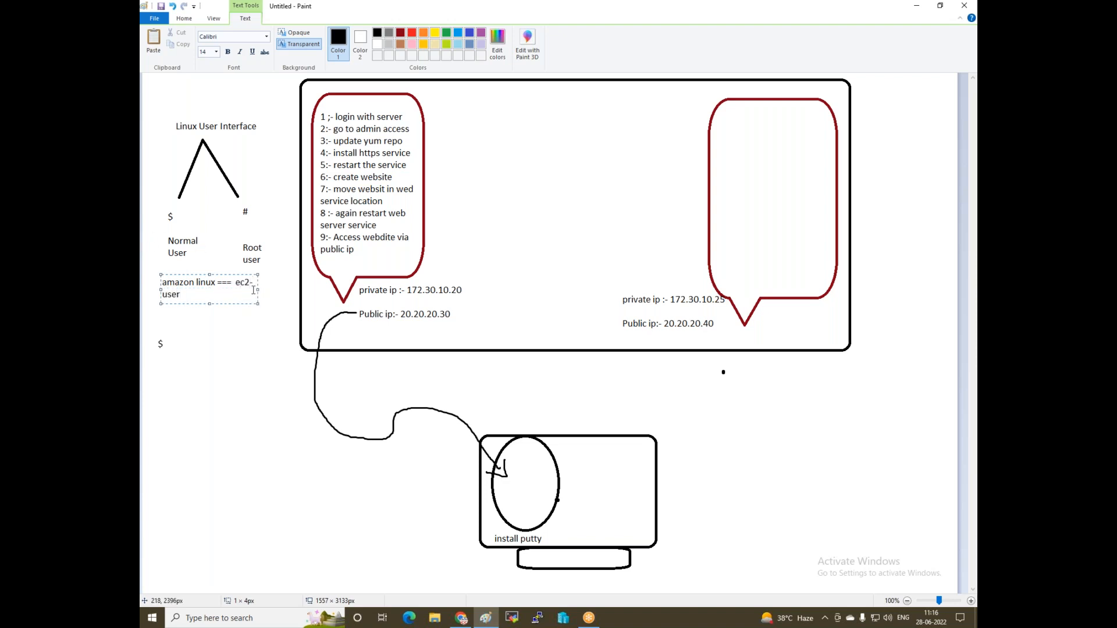
left_click_drag(258, 289, 311, 289)
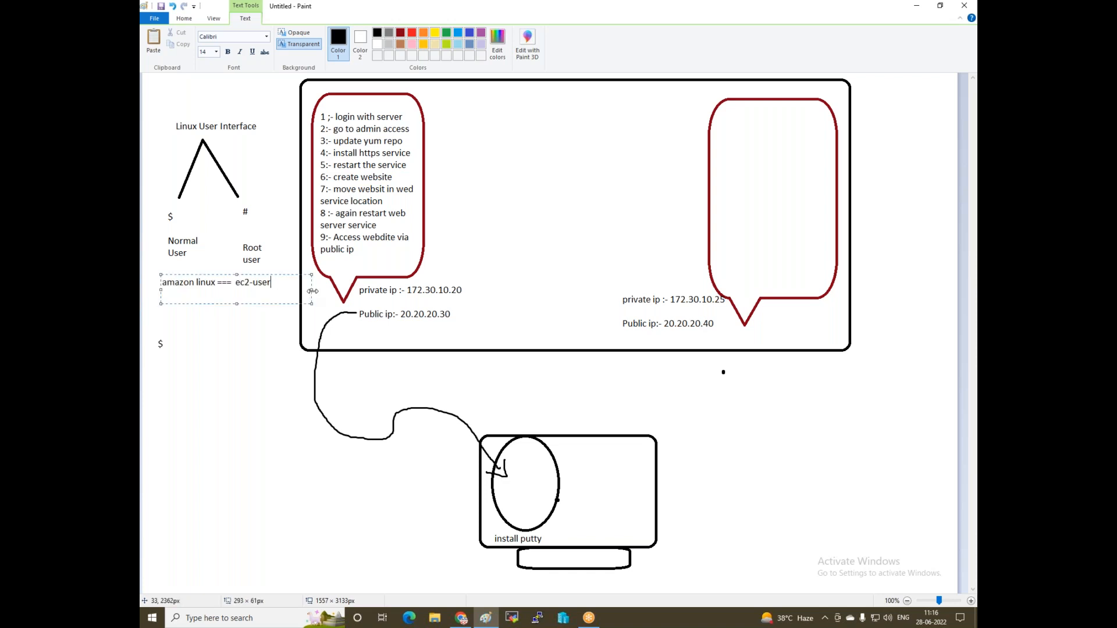
- Add the lines "redhat linux ---- ec2-user" and "ubuntu -------- ubuntu" below the amazon linux entry in the text box
key("Return")
type("redhat linu")
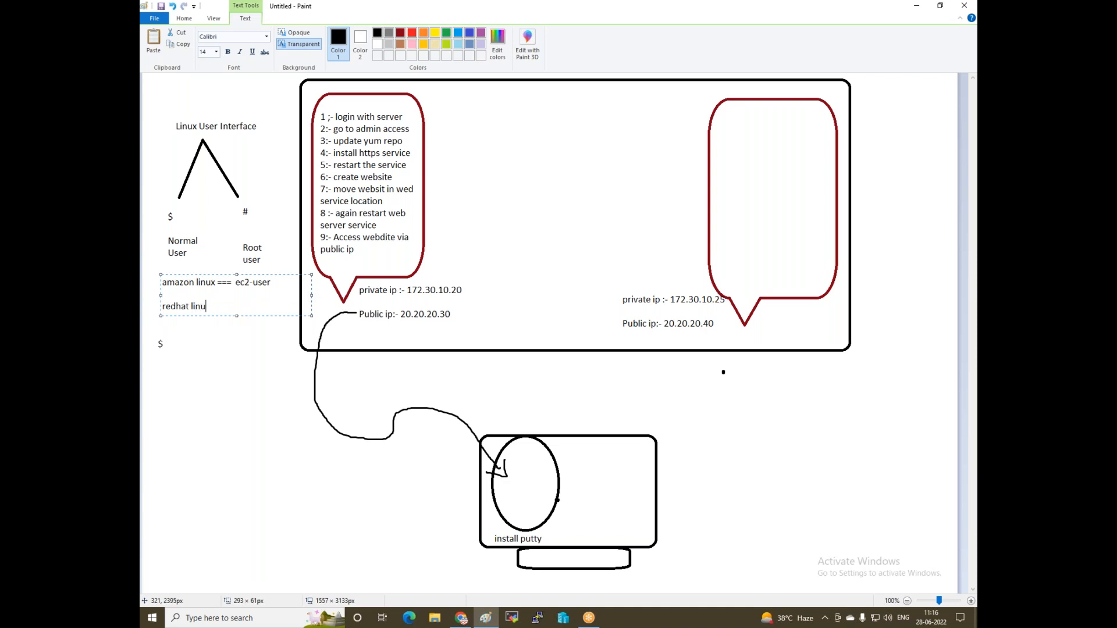
type("x ----   ec2-user")
key("Return")
type("ub")
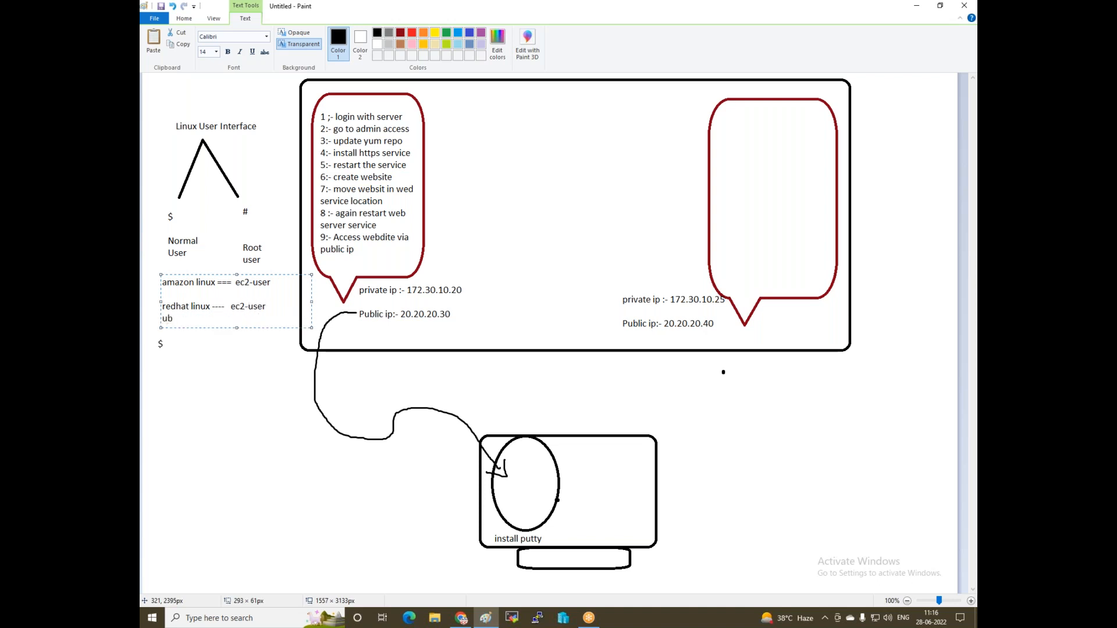
key("BackSpace")
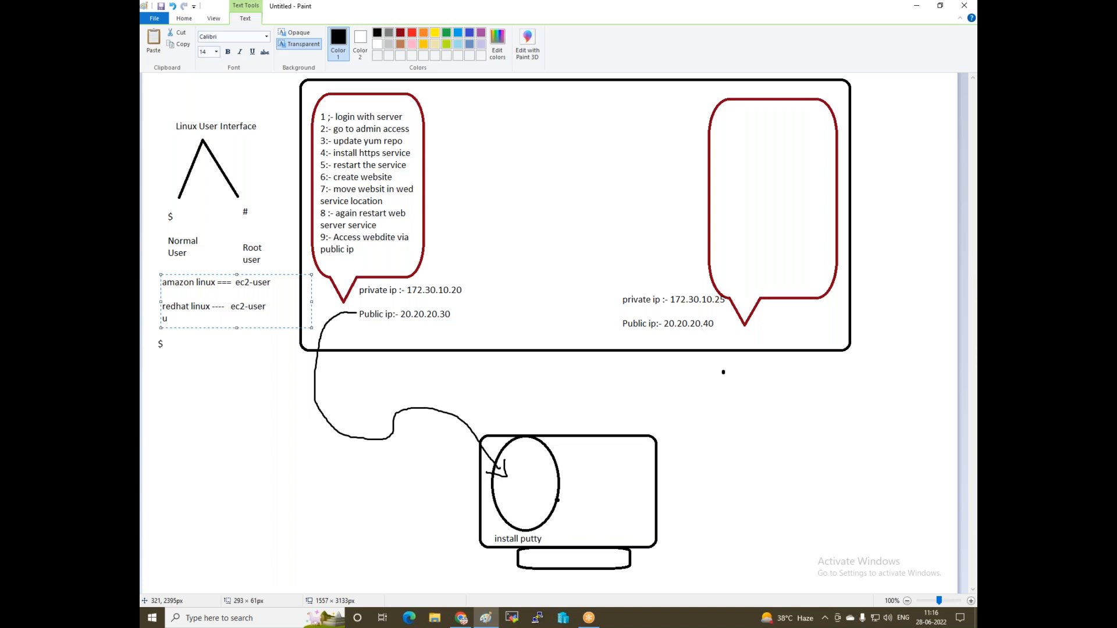
type("buntu -------- ubuntu")
left_click(960, 257)
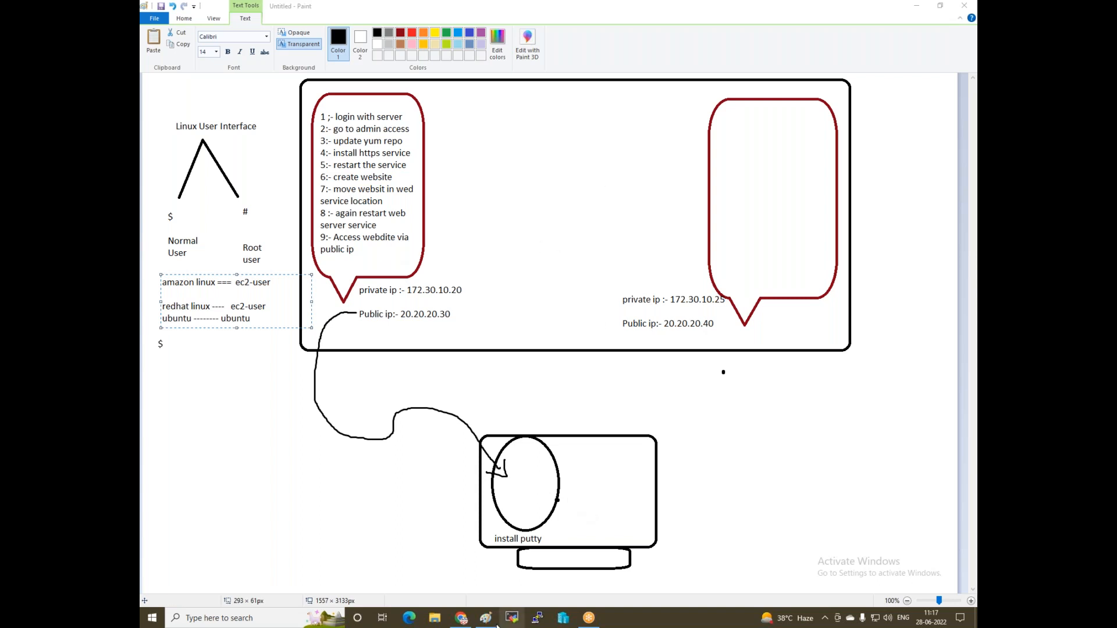
- Open PuTTY and set its terminal window font size to 16 points
left_click(537, 618)
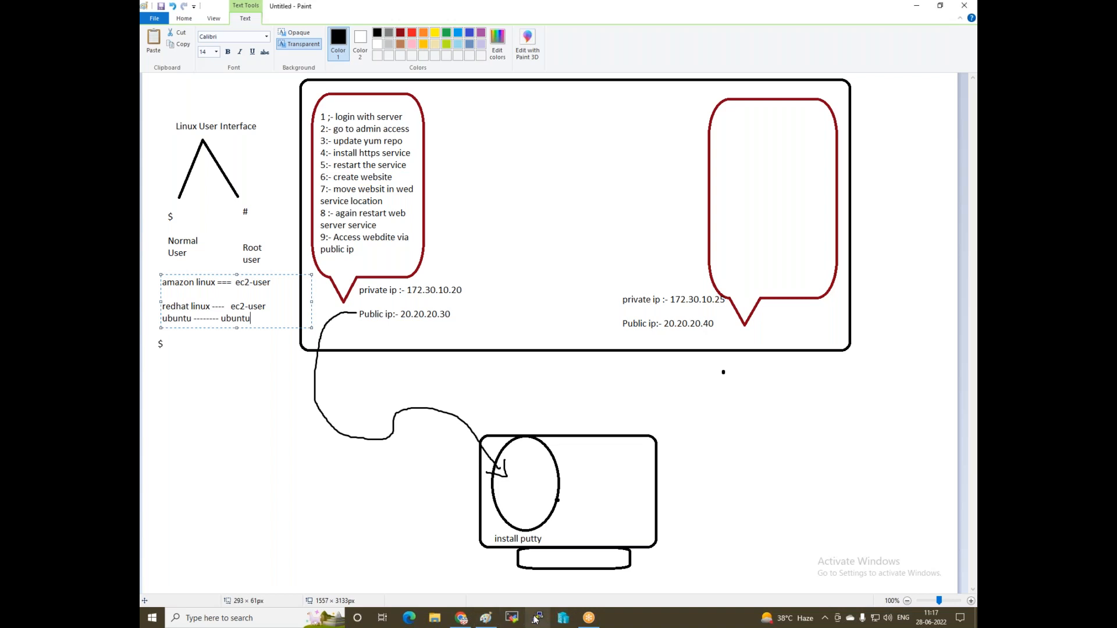
mouse_move(542, 211)
left_mouse_down()
mouse_move(448, 81)
mouse_move(458, 44)
mouse_move(401, 125)
mouse_move(433, 113)
left_mouse_up()
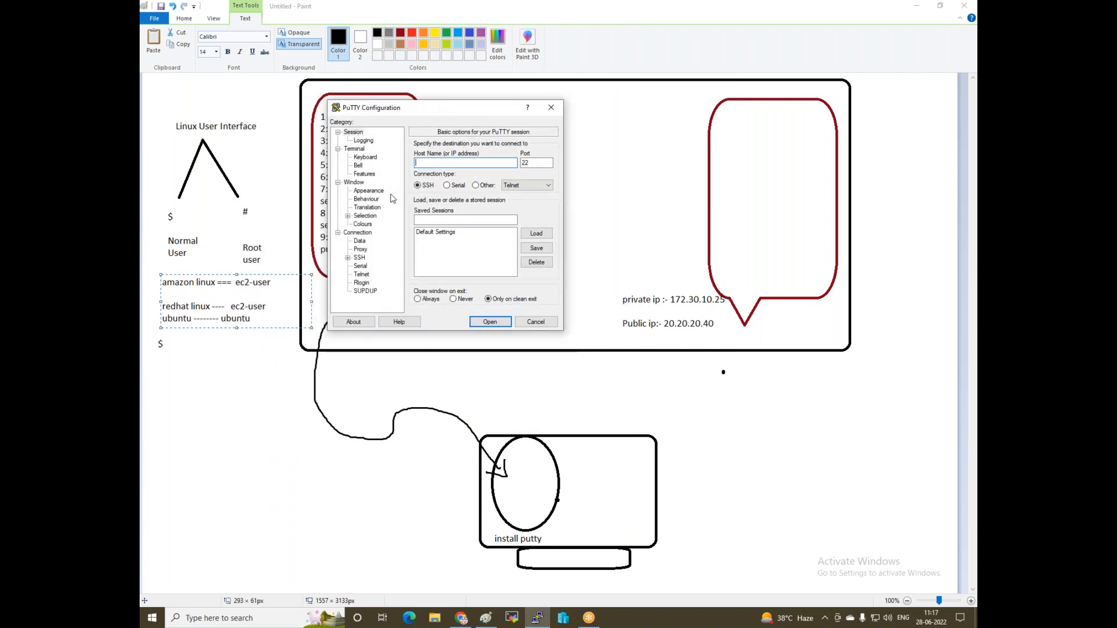
left_click(371, 191)
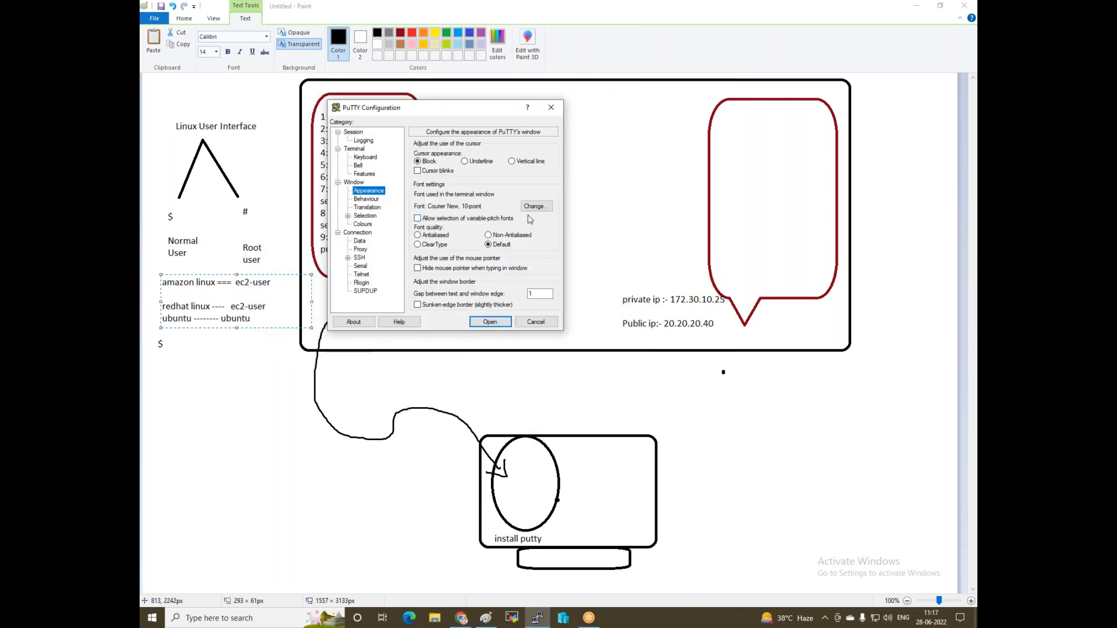
left_click(533, 208)
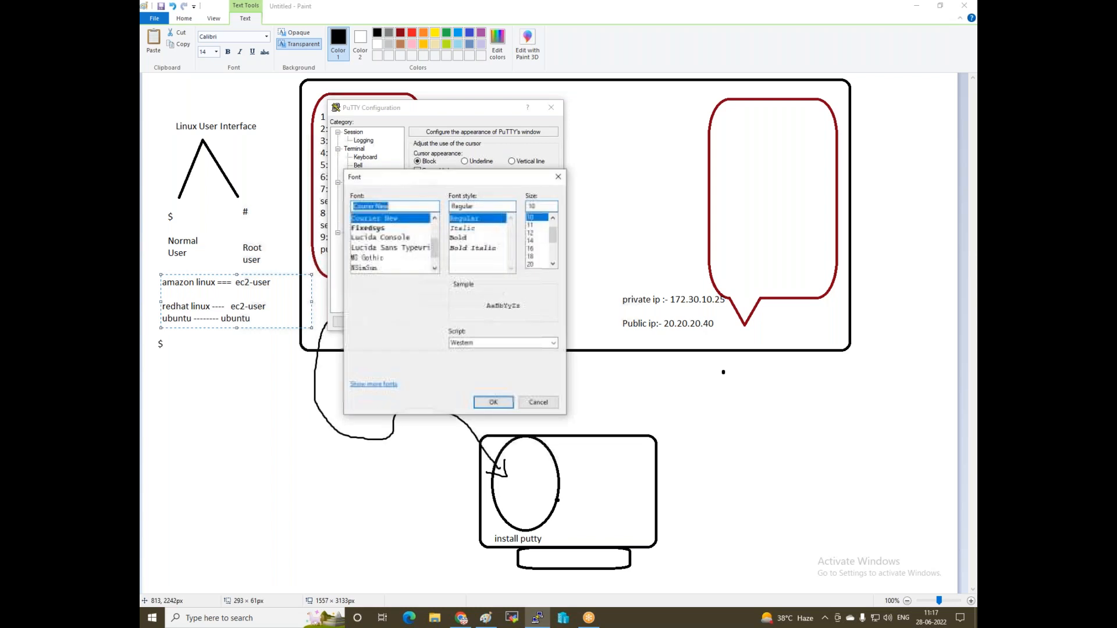
left_click(533, 249)
left_click(492, 402)
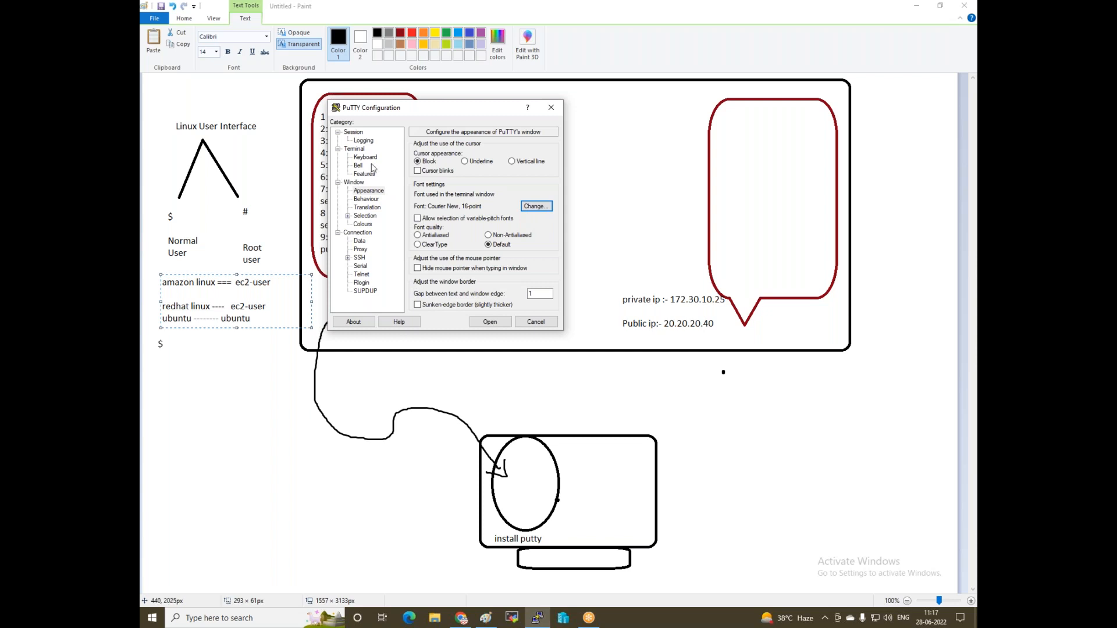
- Copy the public IPv4 address of Linux-web1-ZoneA from the EC2 console in Chrome and enter it as the PuTTY session's host name
left_click(460, 618)
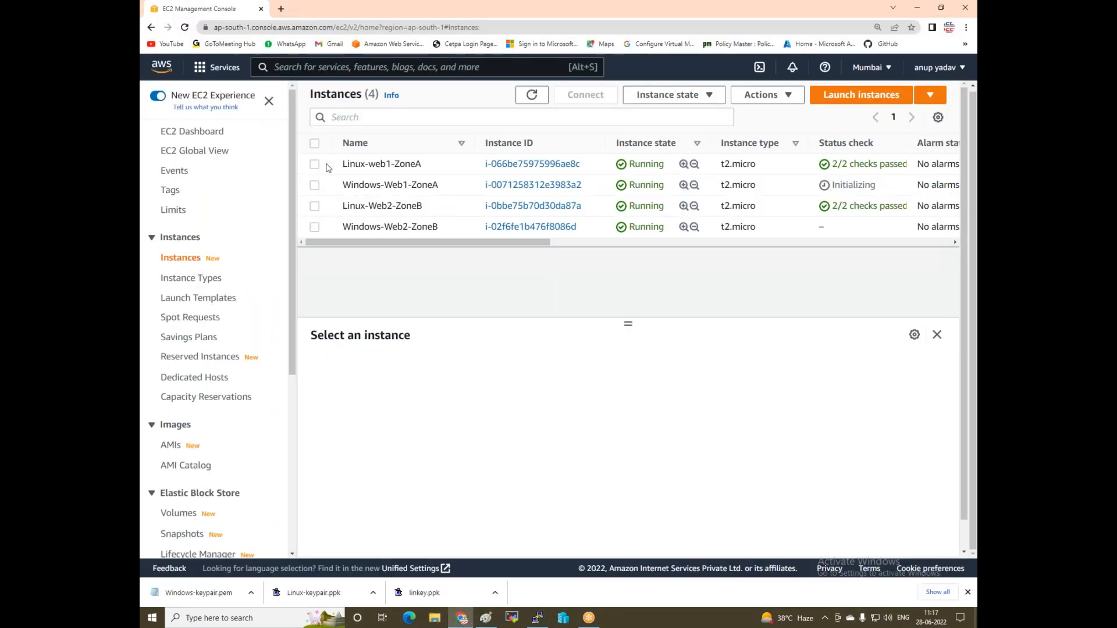
left_click(389, 165)
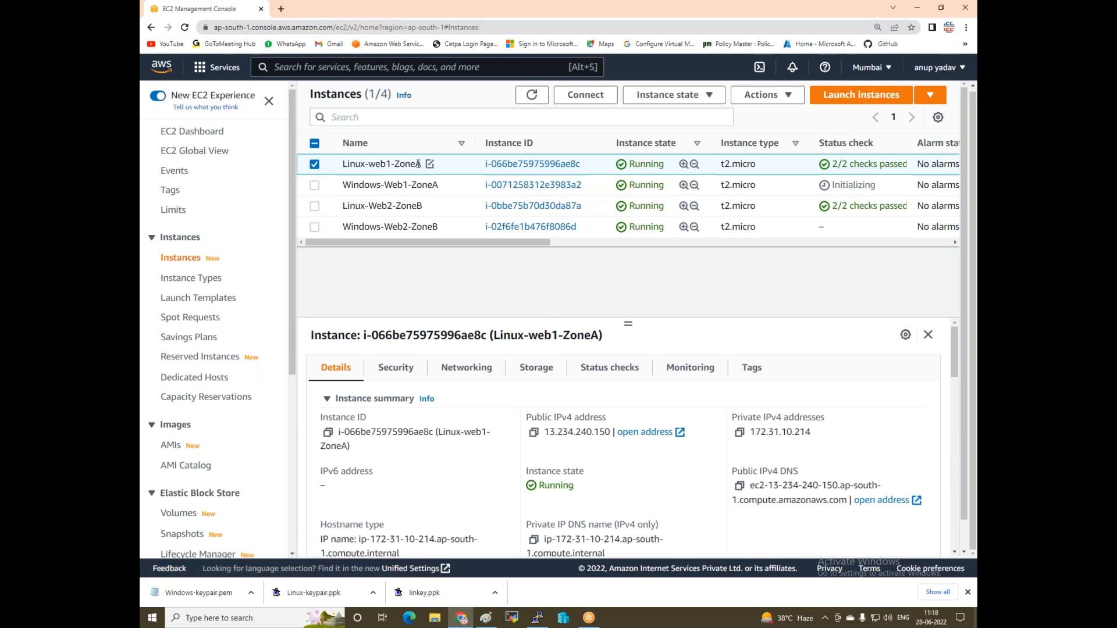
left_click(533, 434)
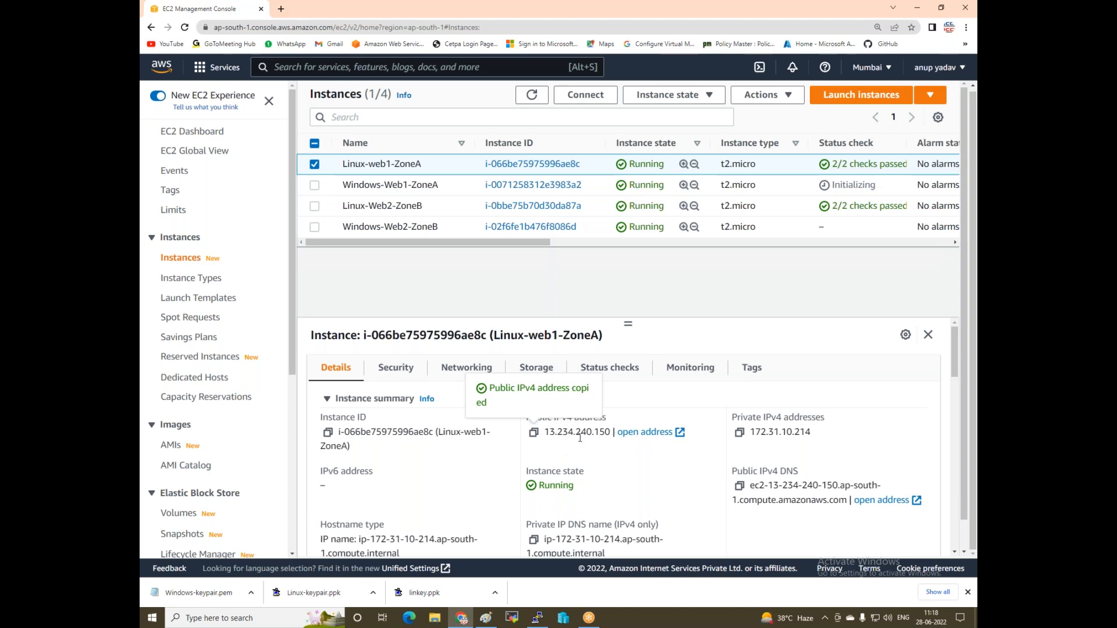
left_click(539, 618)
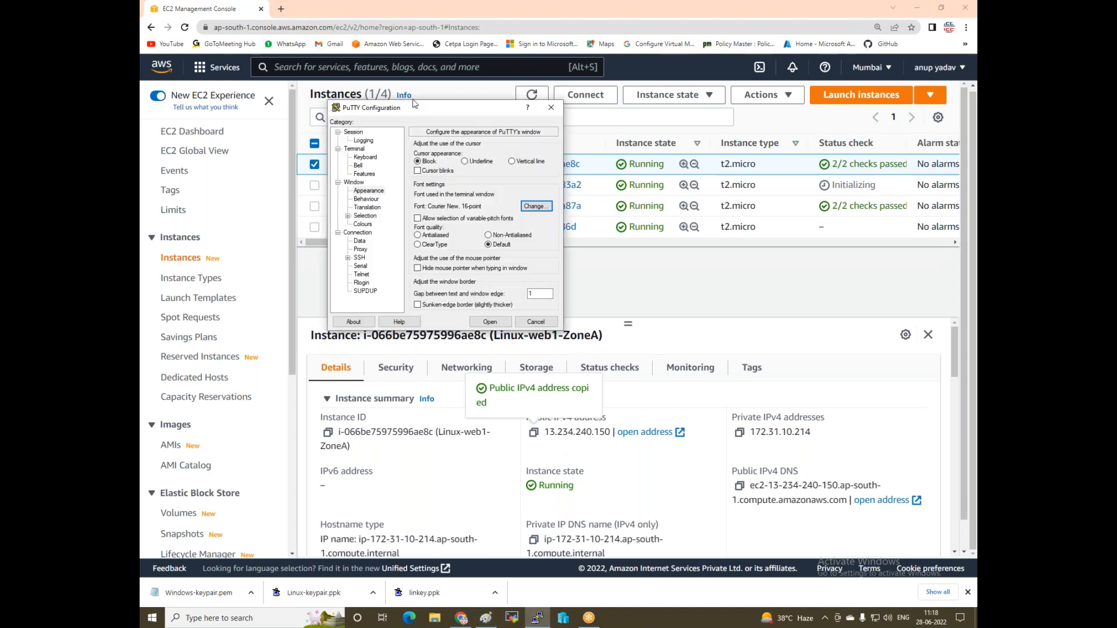
left_click(355, 133)
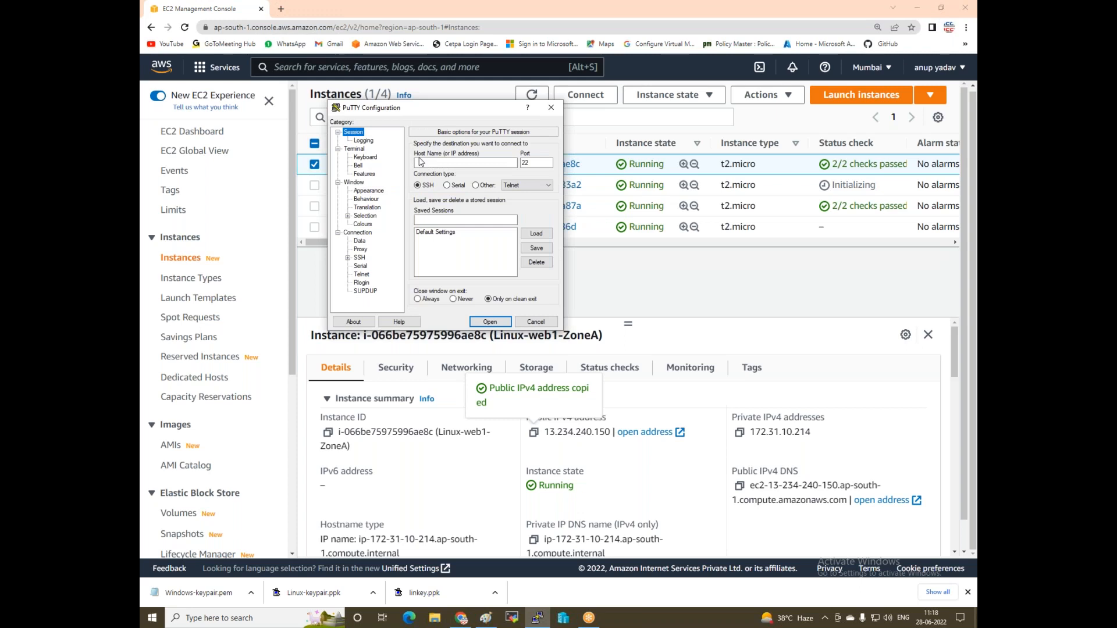
left_click(423, 164)
key("ctrl+v")
- Select Linux-keypair from Downloads as the SSH authentication private key file and open the connection, accepting the server's host key
left_click(358, 258)
left_click(348, 258)
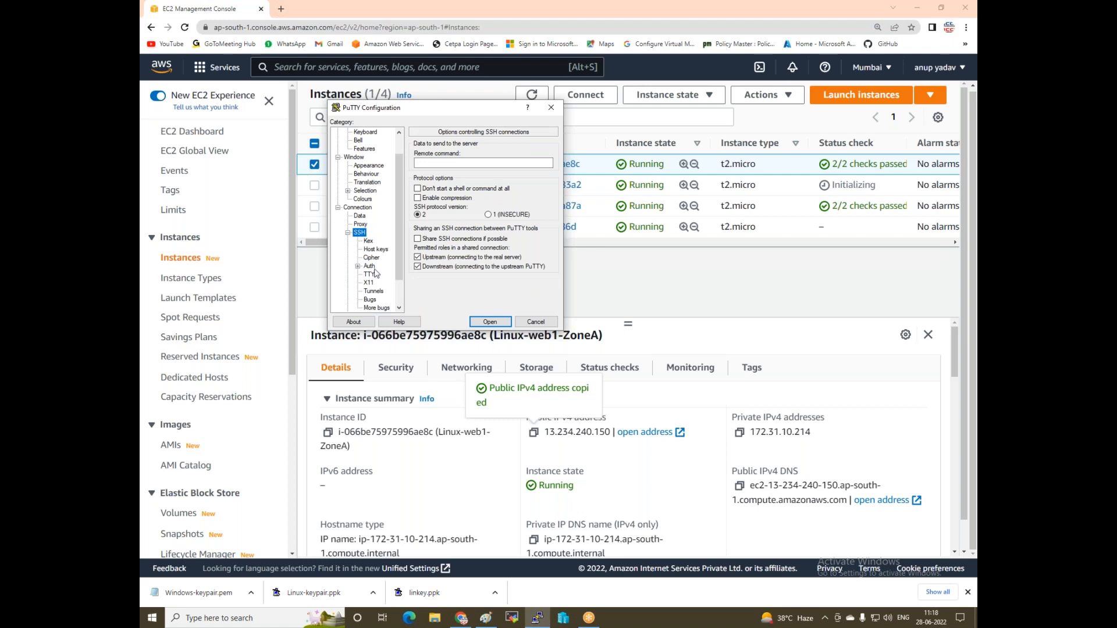
left_click(373, 267)
left_click(536, 261)
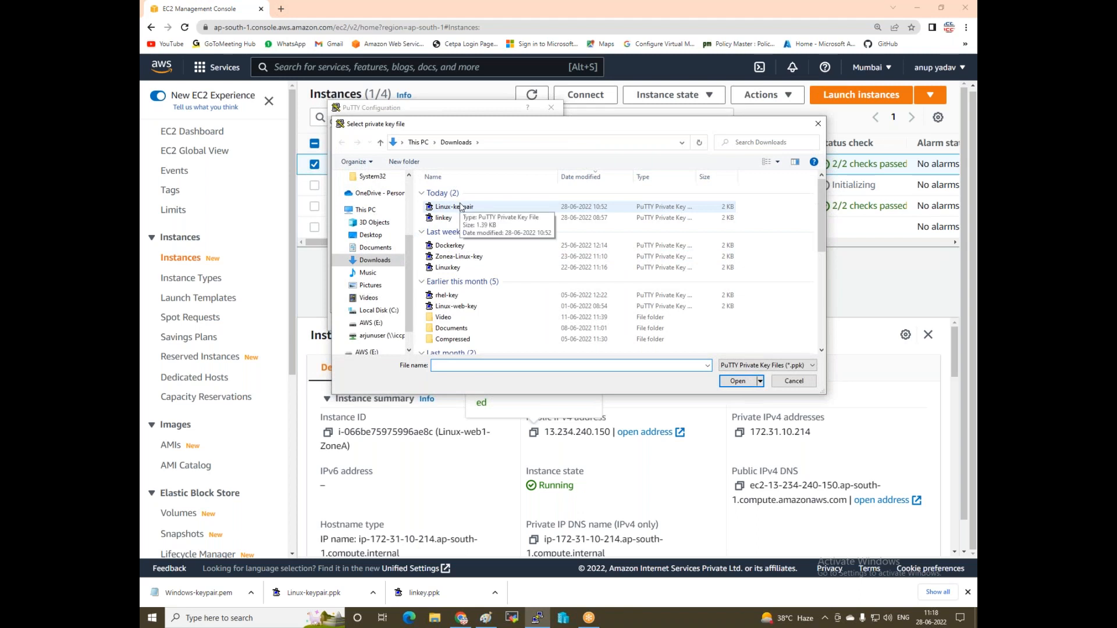
double_click(460, 207)
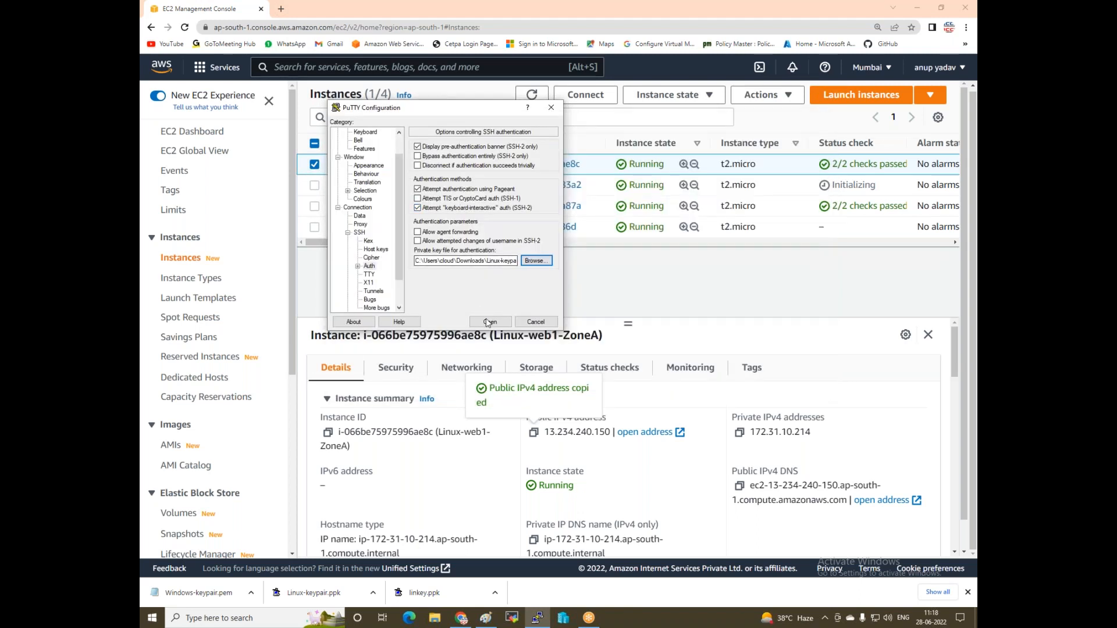
left_click(488, 319)
left_click(430, 285)
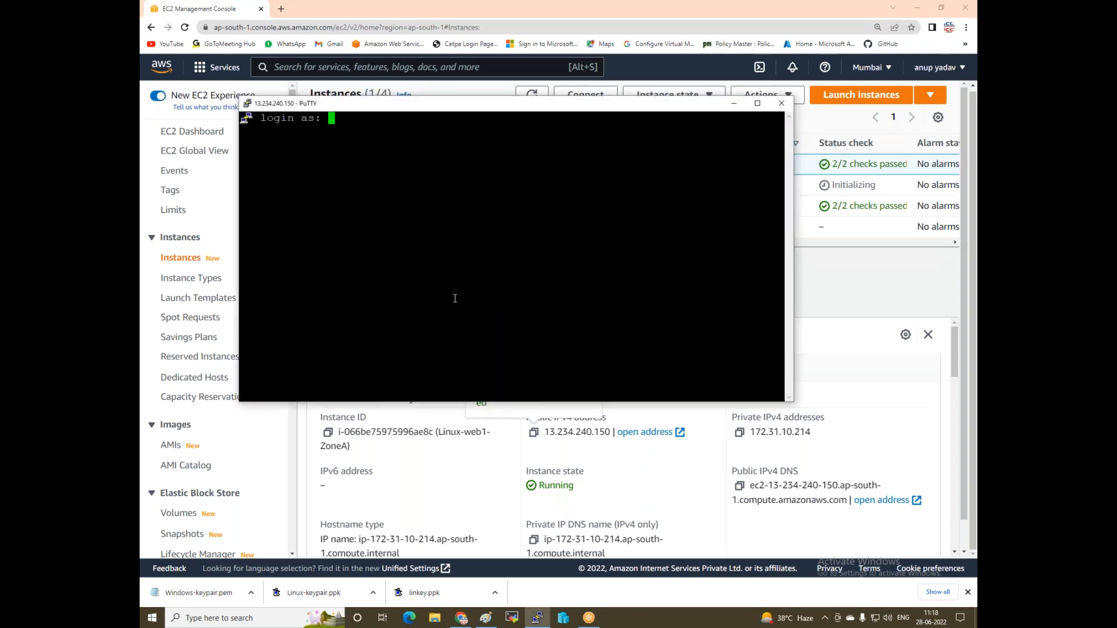
- Log in to the Linux server as ec2-user
type("ec2-user")
key("Return")
key("Return")
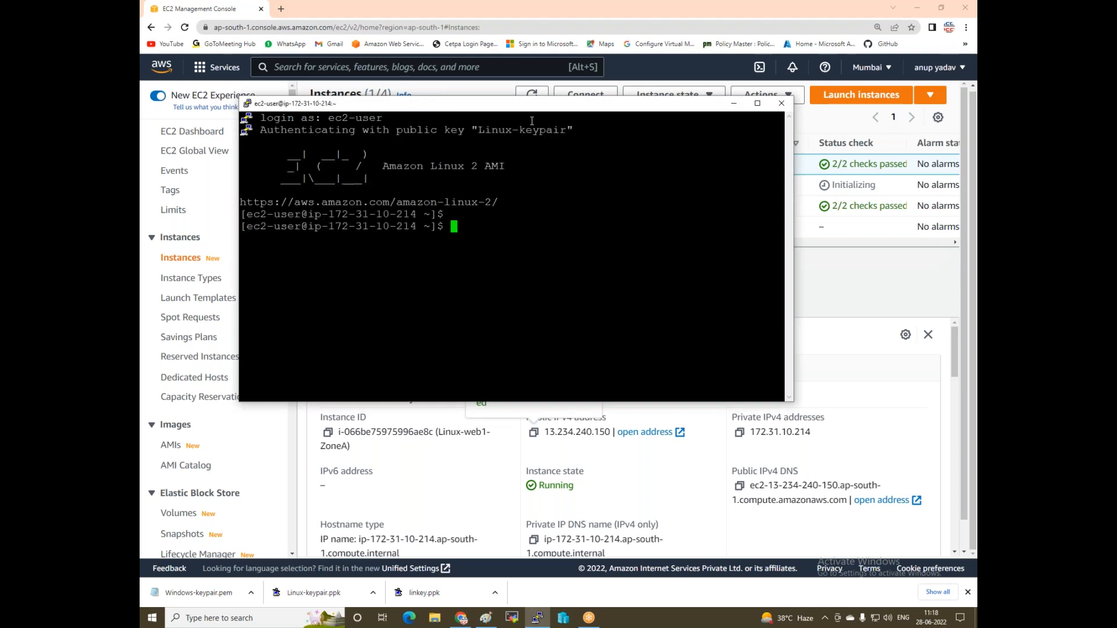
key("Return")
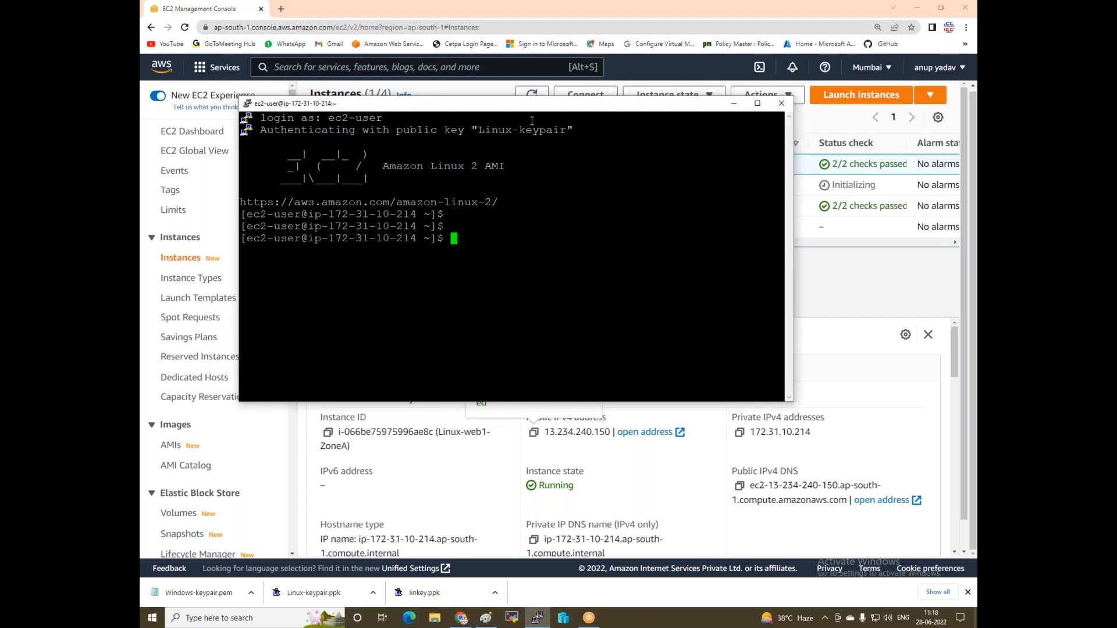
- Switch to the root user with "sudo su -"
type("sudo su -")
key("Return")
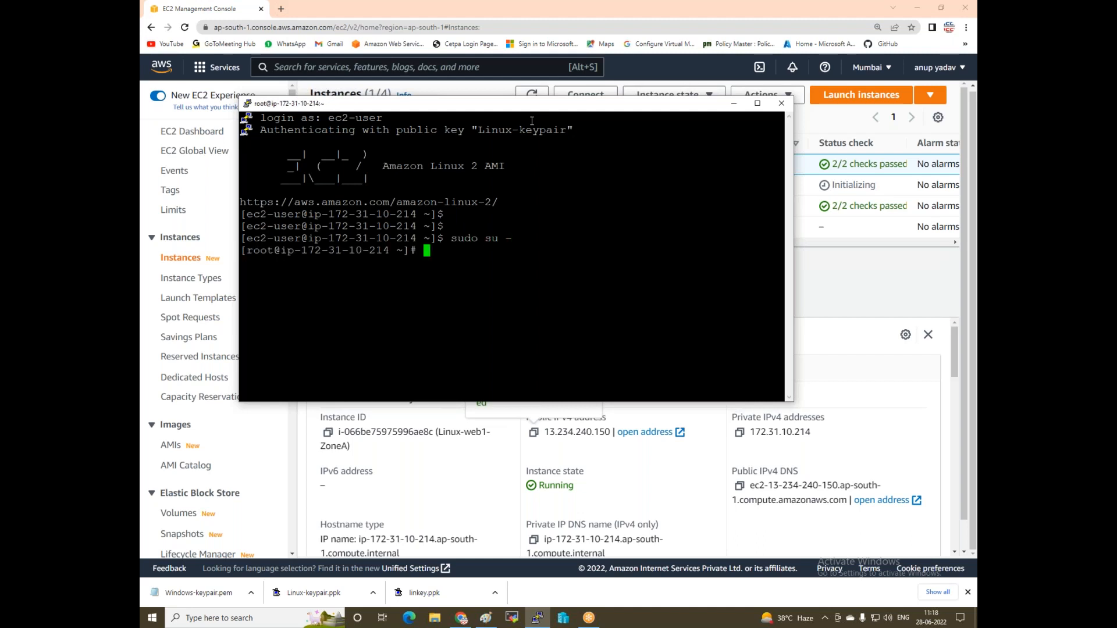
key("Return")
key("Return")
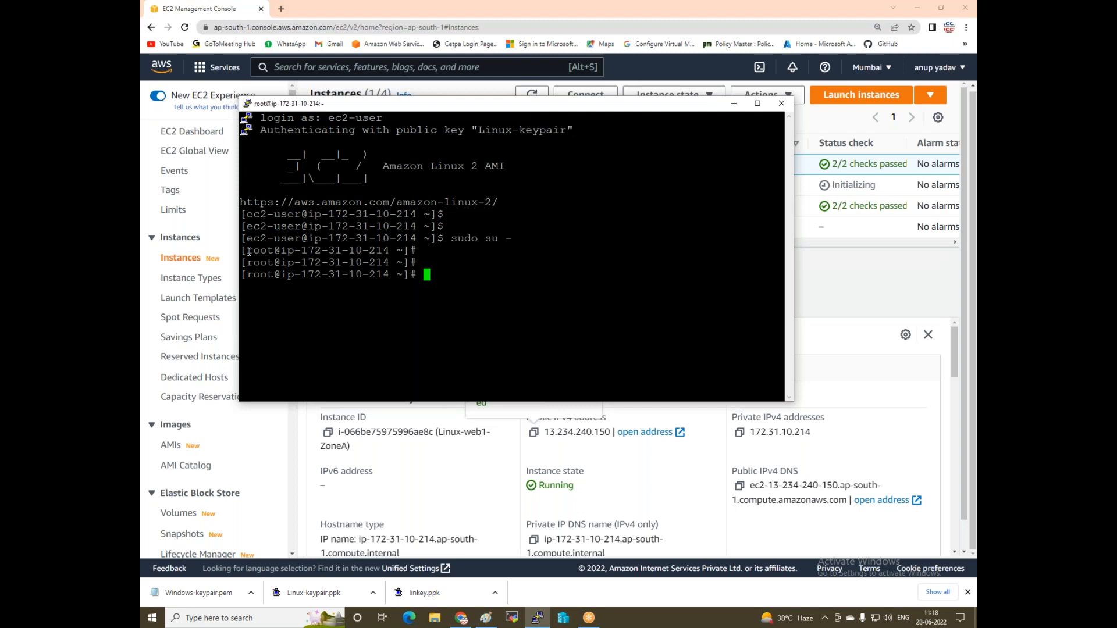
- Update the server's packages with "yum update -y"
left_click_drag(249, 251, 417, 267)
left_click(436, 275)
type("yum update -y")
key("Return")
- Install the Apache web server with "yum install httpd" and approve the package installation
key("Up")
key("BackSpace")
key("BackSpace")
key("BackSpace")
key("BackSpace")
key("BackSpace")
key("BackSpace")
key("BackSpace")
key("BackSpace")
key("BackSpace")
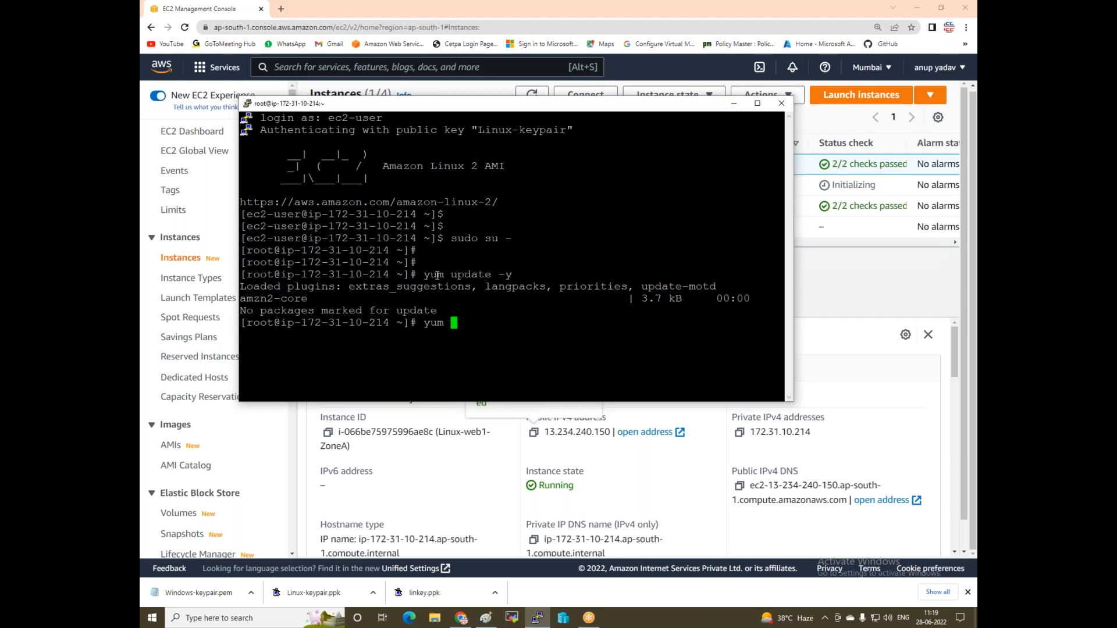
type("install httpd")
key("Return")
type("y")
key("Return")
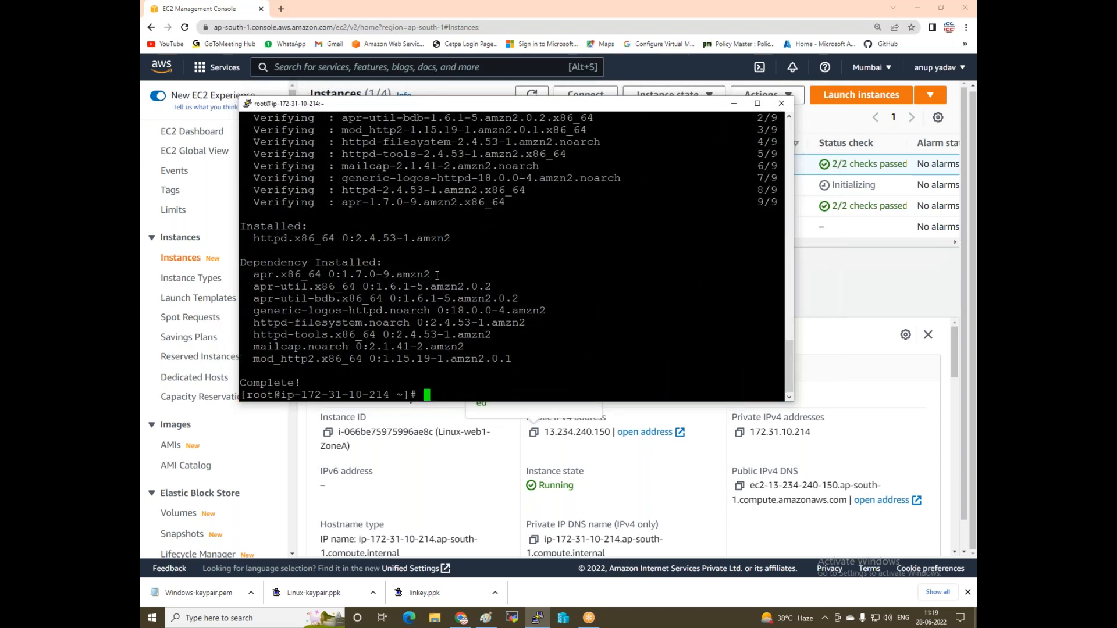
key("Return")
key("Return")
key("Return")
key("Return")
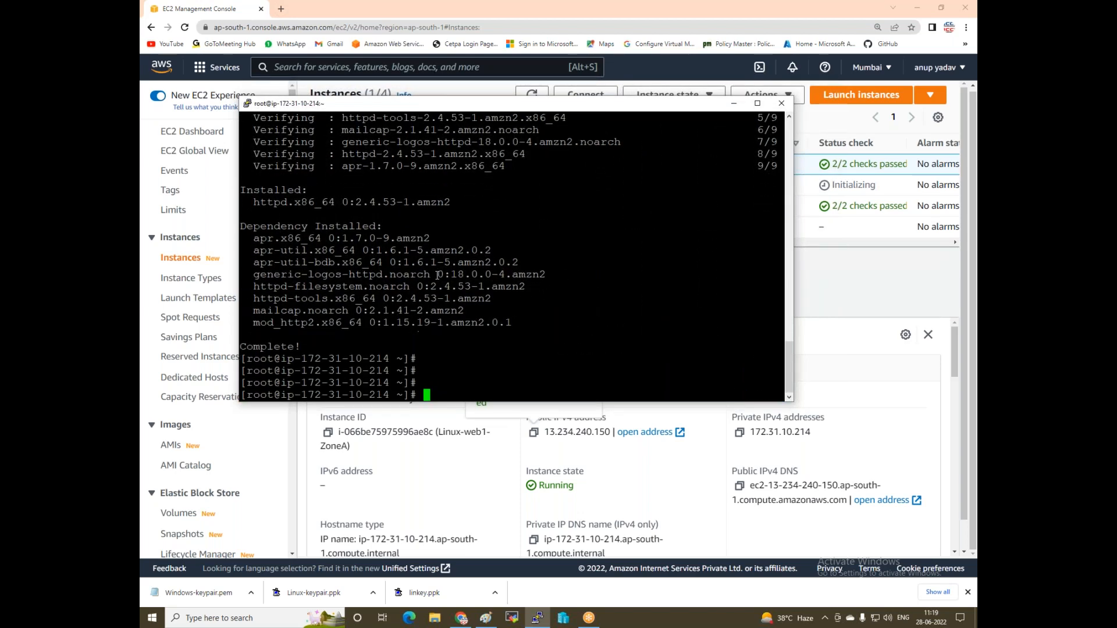
- Restart the web server service with "systemctl restart httpd"
type("syste")
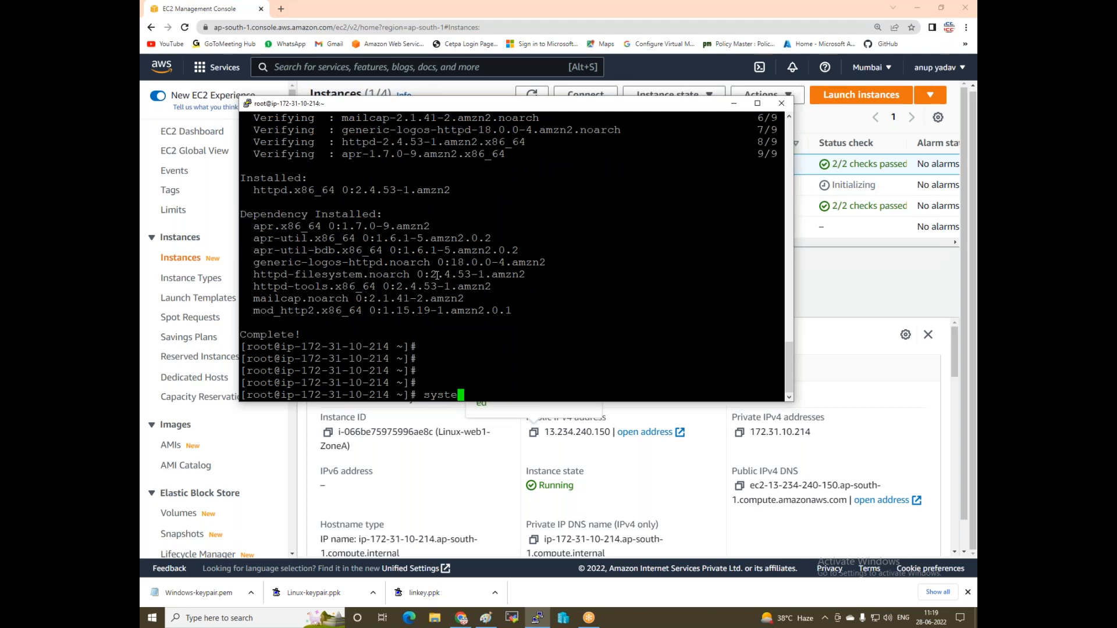
type("mctl restart httpsd")
key("BackSpace")
key("BackSpace")
key("BackSpace")
type("pd")
key("Return")
key("Return")
key("Return")
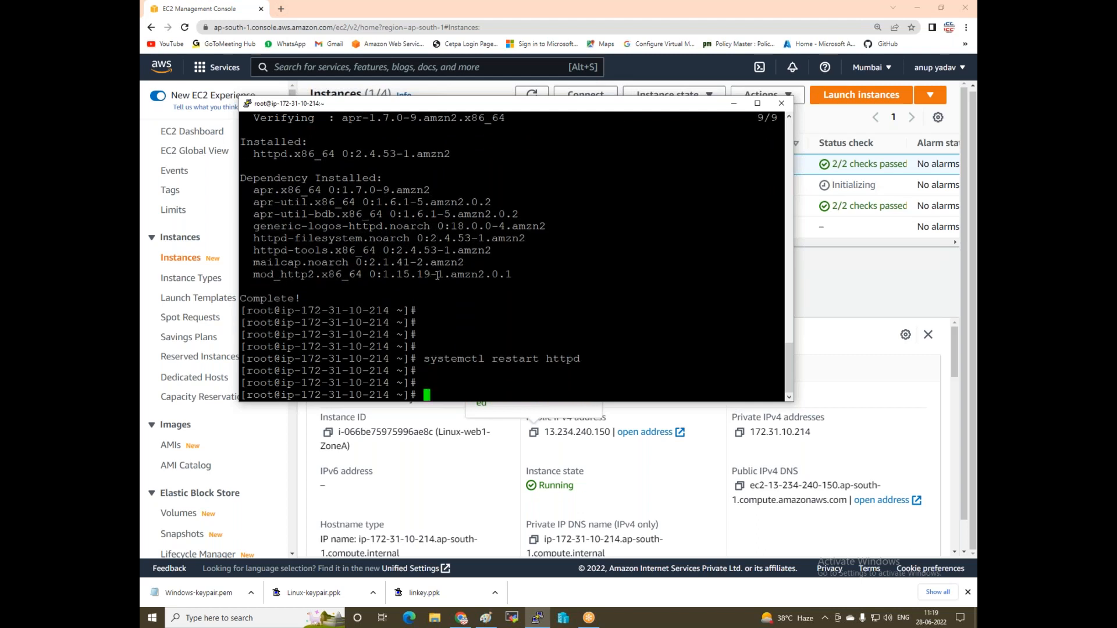
- Create an empty index.html file in root's home directory with the touch command
key("Return")
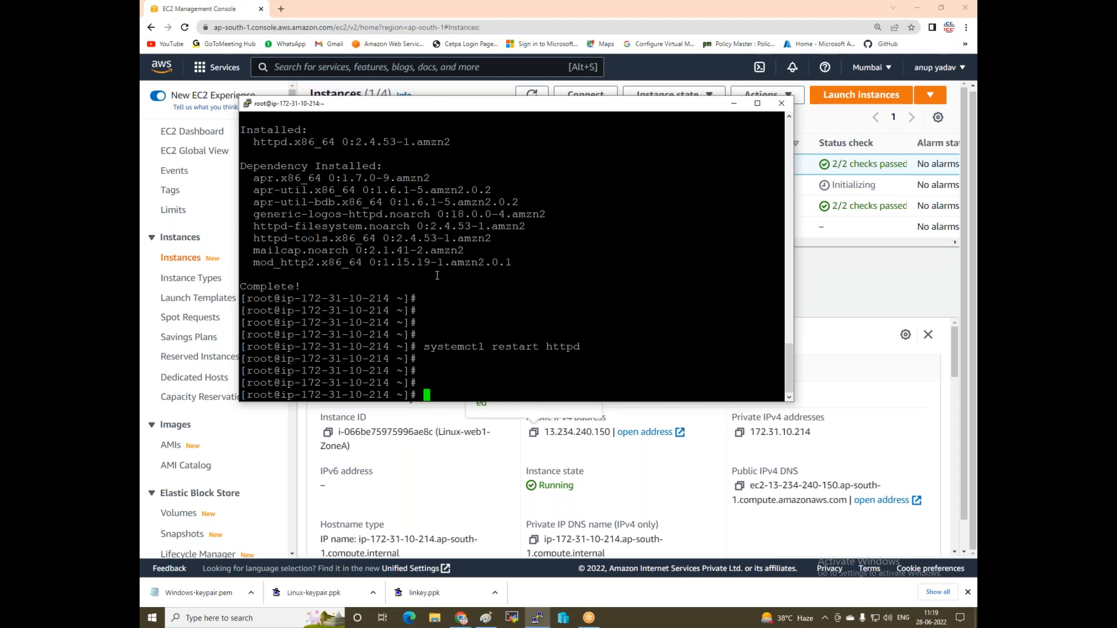
type("touch index.html")
key("Return")
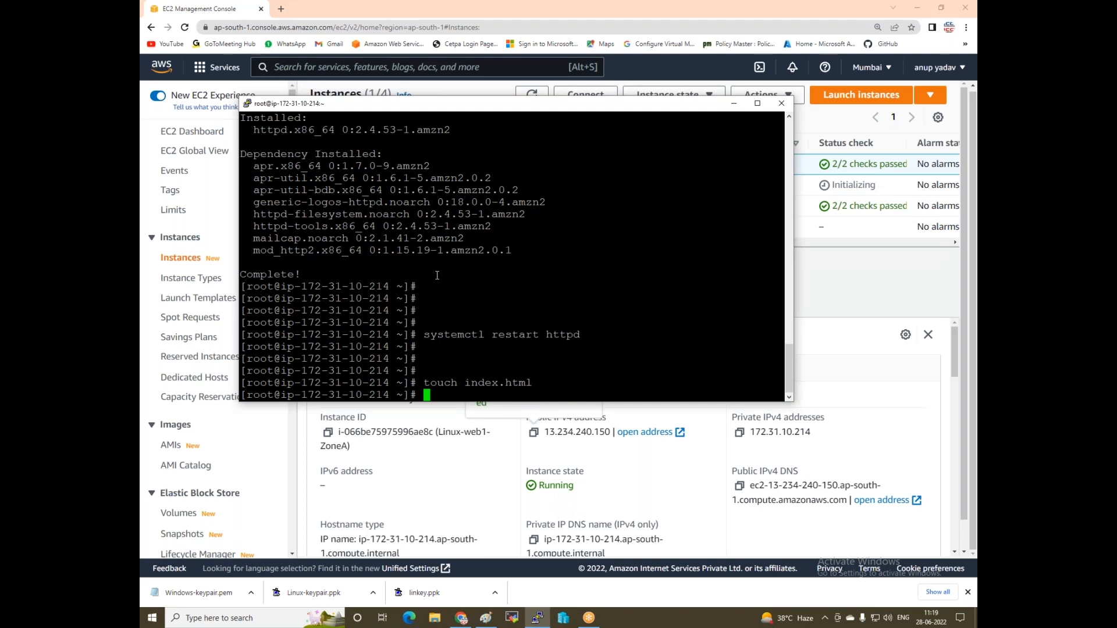
- Open index.html in vim and switch to insert mode
key("Return")
key("Return")
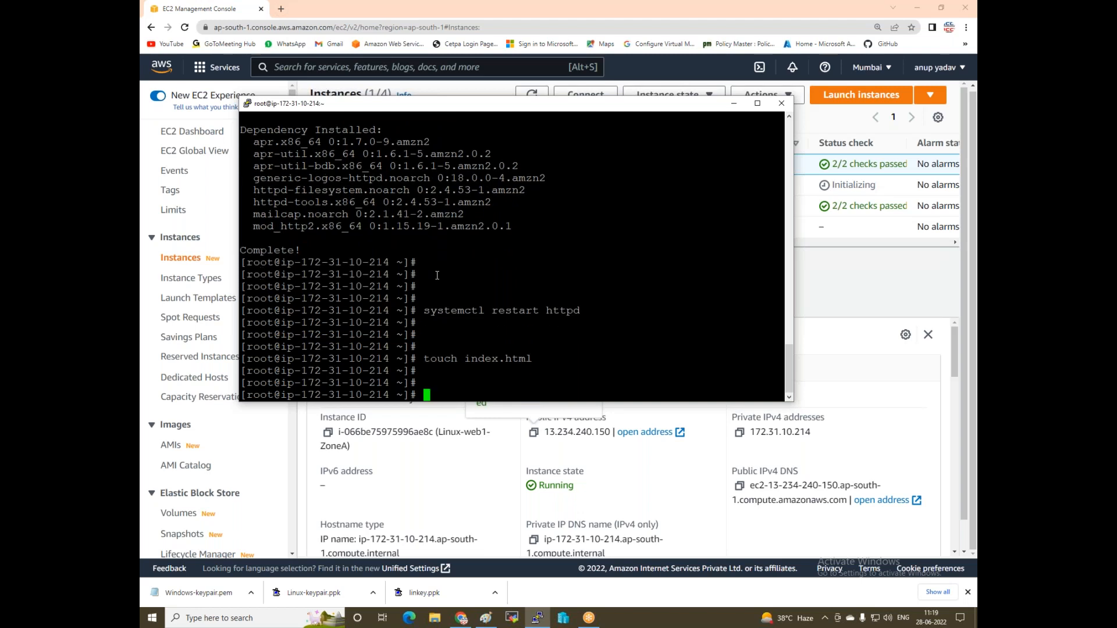
type("vim index.html")
key("Return")
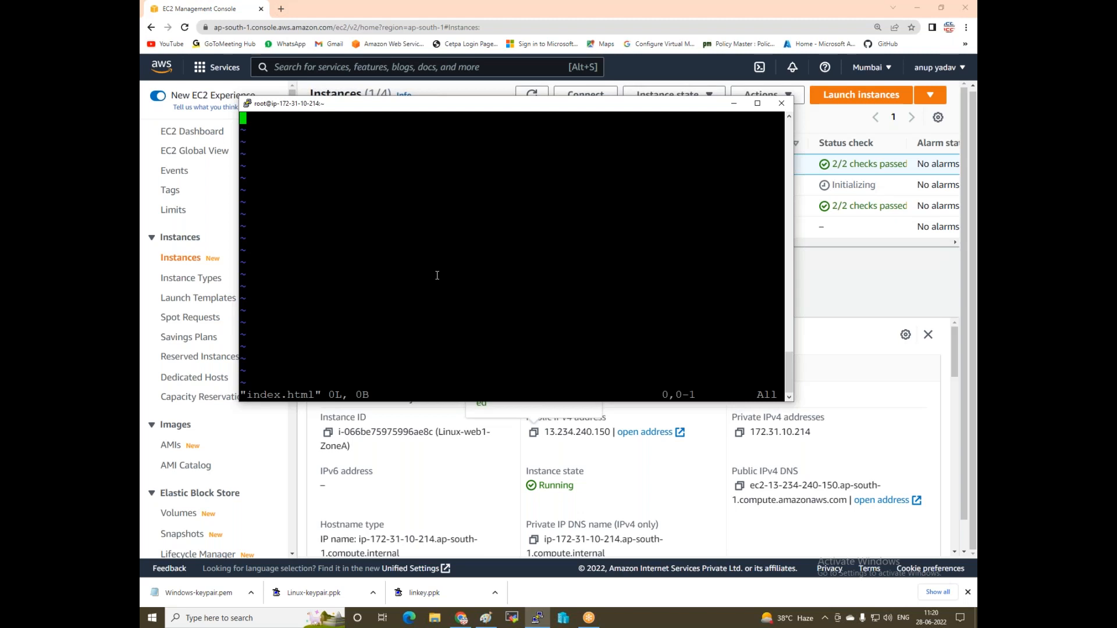
left_click_drag(246, 396, 326, 400)
left_click(270, 186)
key("i")
left_click_drag(254, 396, 315, 395)
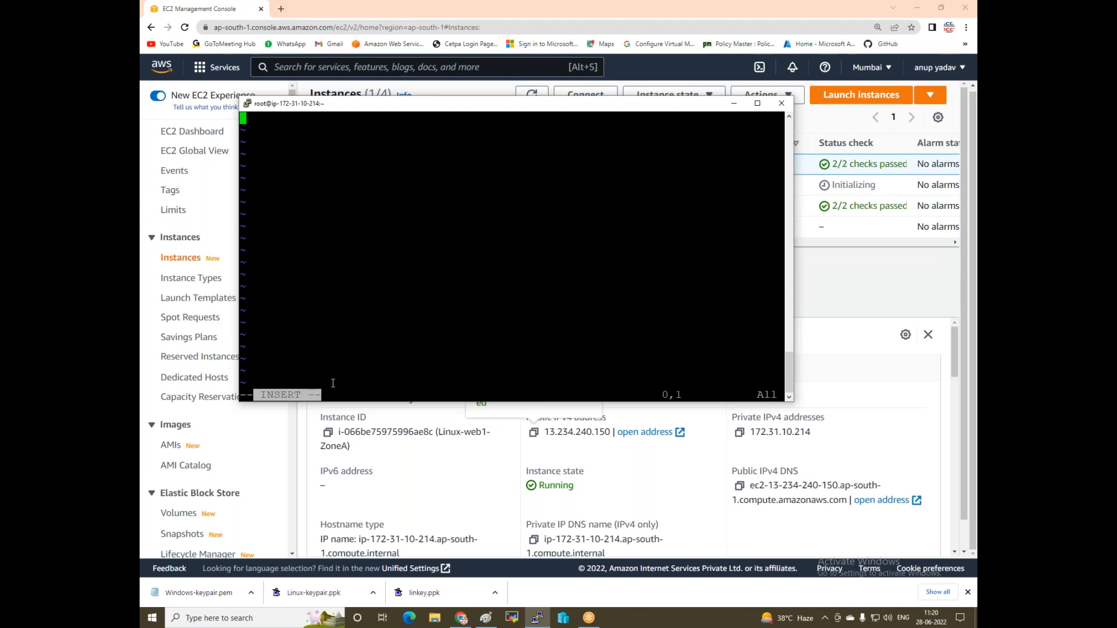
left_click(291, 263)
- Write the heading "<h1> Welcome to india and subcribe my youtub channel iccp infotech </h1>" in index.html
type("<>")
key("BackSpace")
type("h1>  Welco")
type("me ")
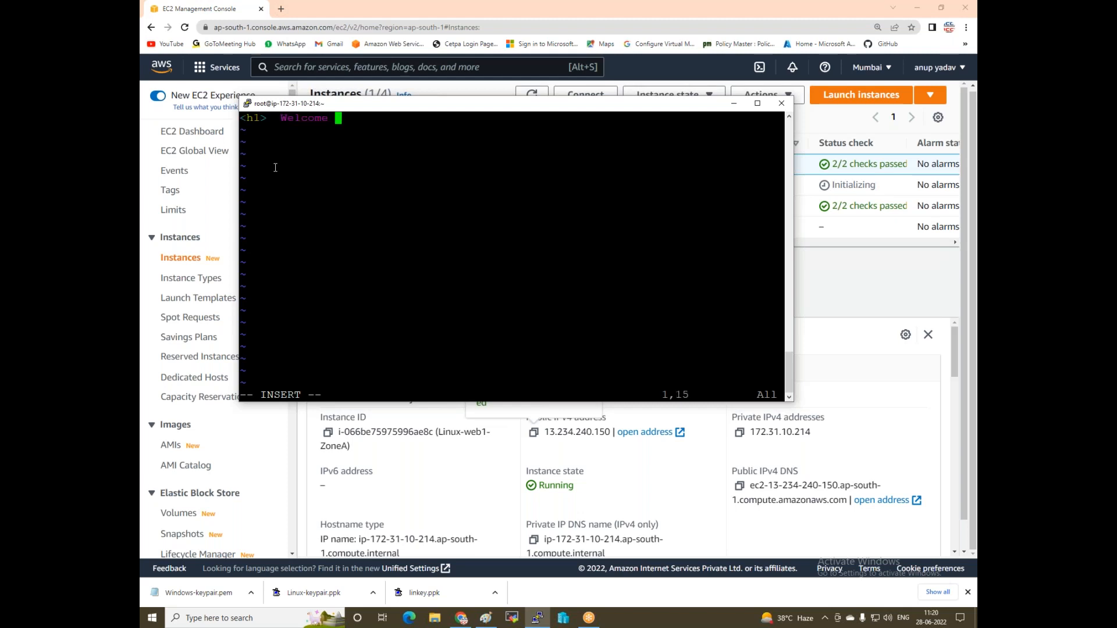
type("to india and subcribe my ")
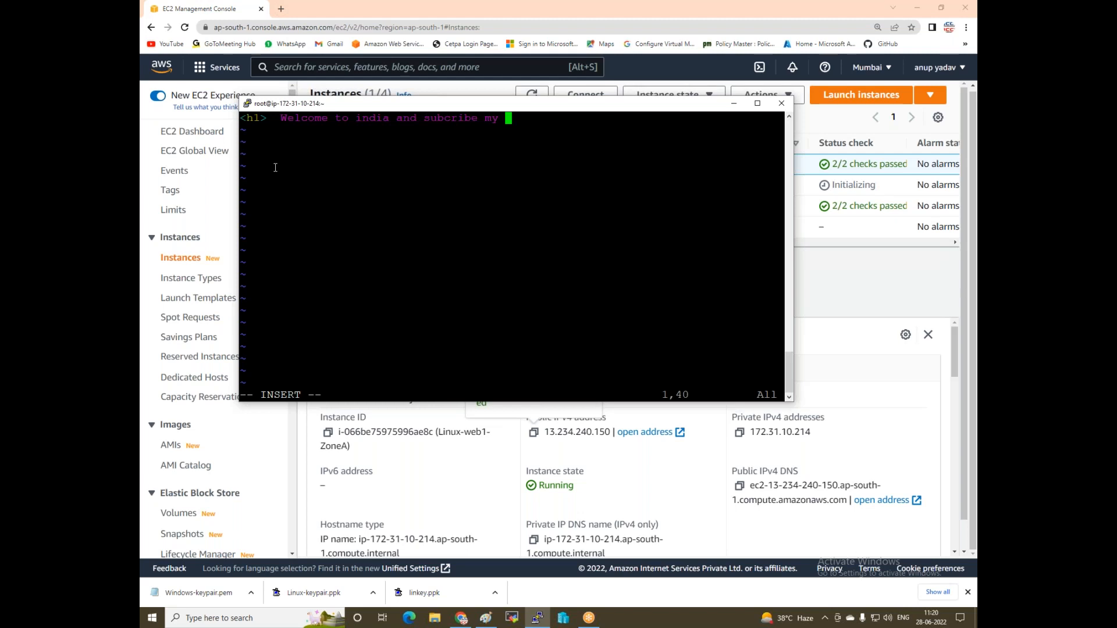
type("youtub channel")
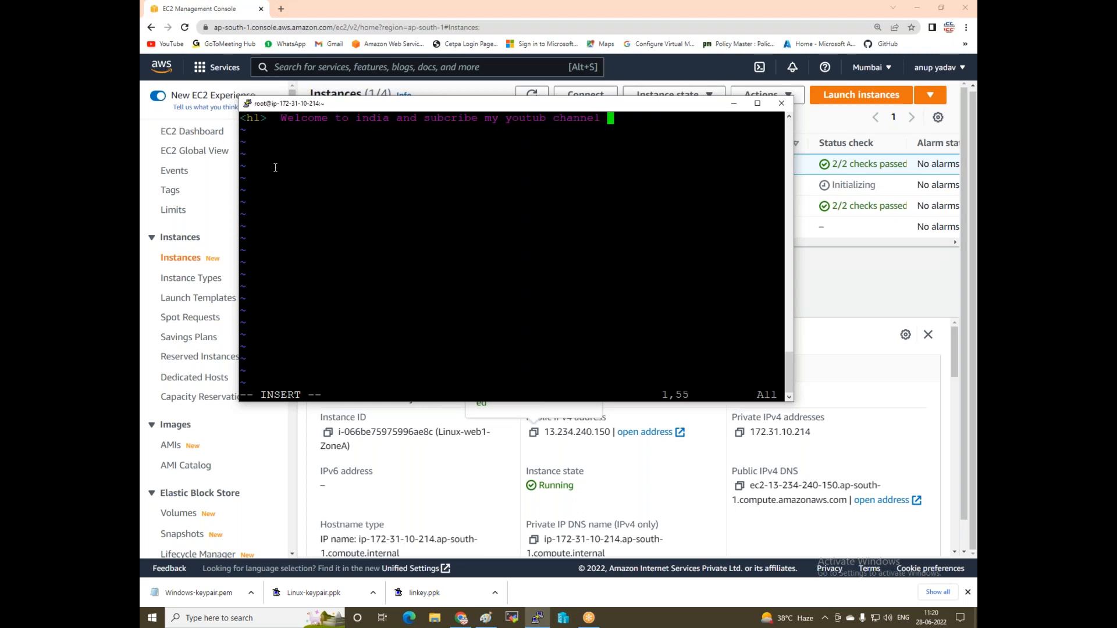
type(" iccp infotech")
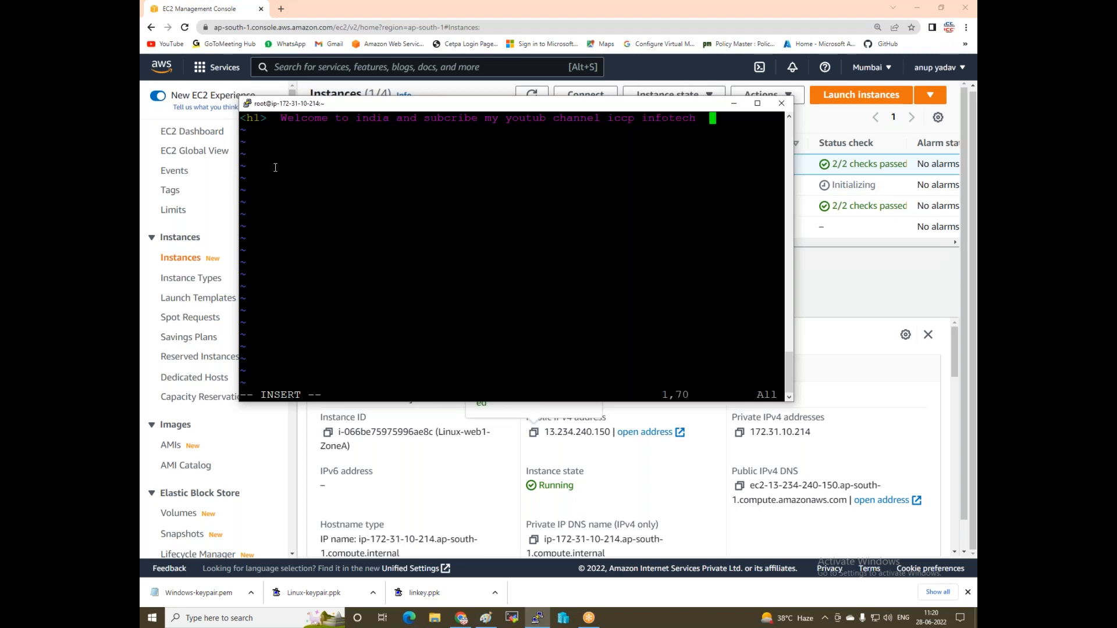
key("BackSpace")
type("/hl>")
key("Right")
- Save index.html and quit vim with :wq
key("Escape")
type(":wq")
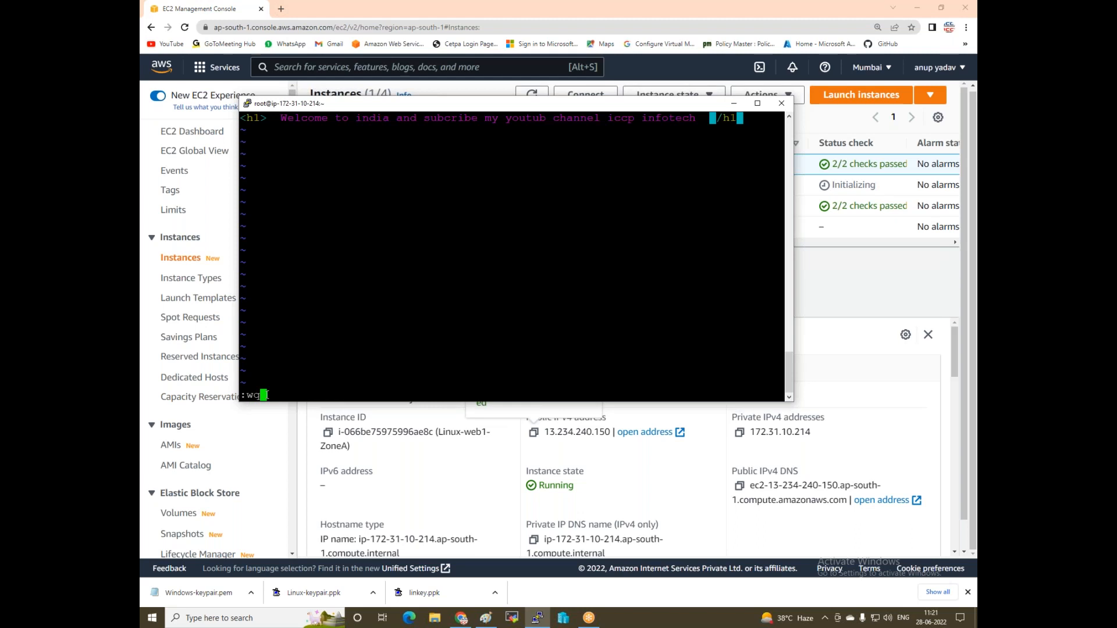
key("Return")
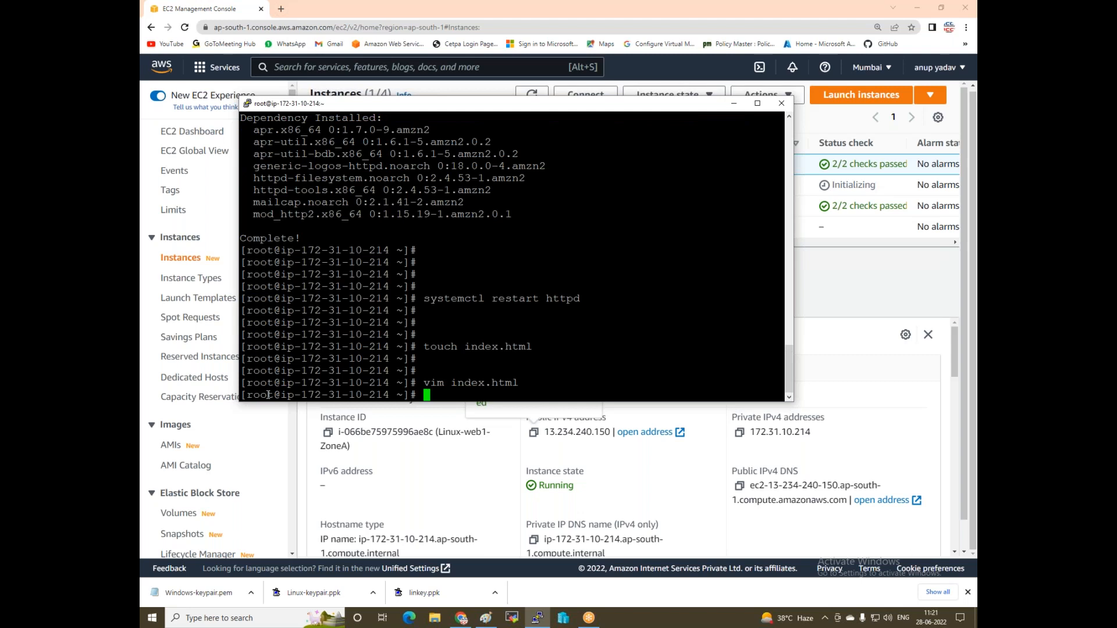
key("Return")
key("Return")
key("Return")
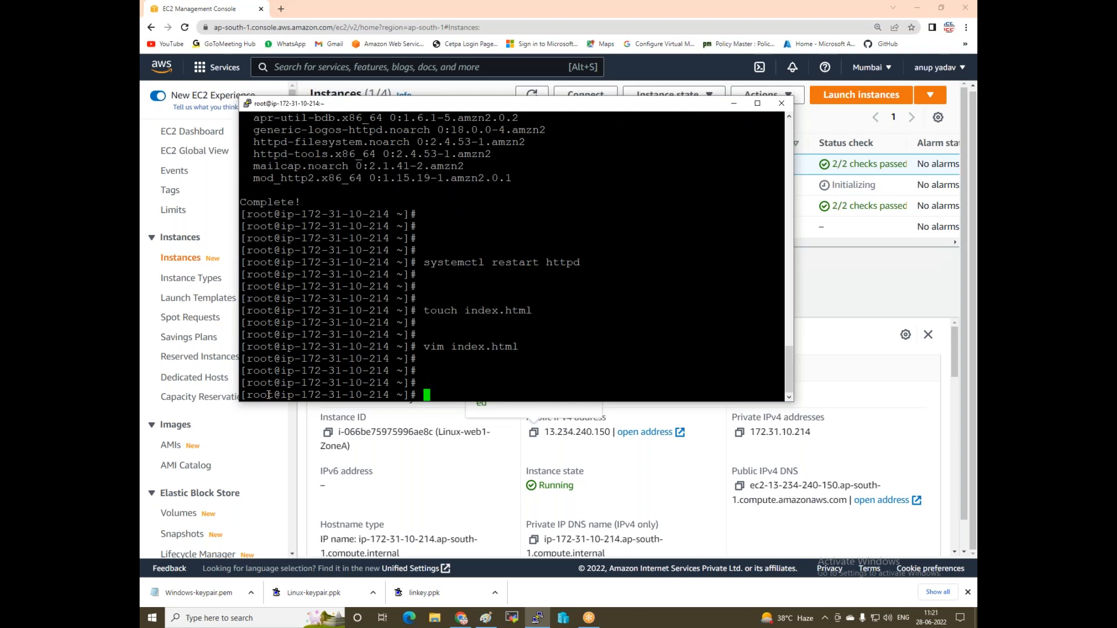
- List the files in the root home directory with ls
type("ls")
key("Return")
key("Return")
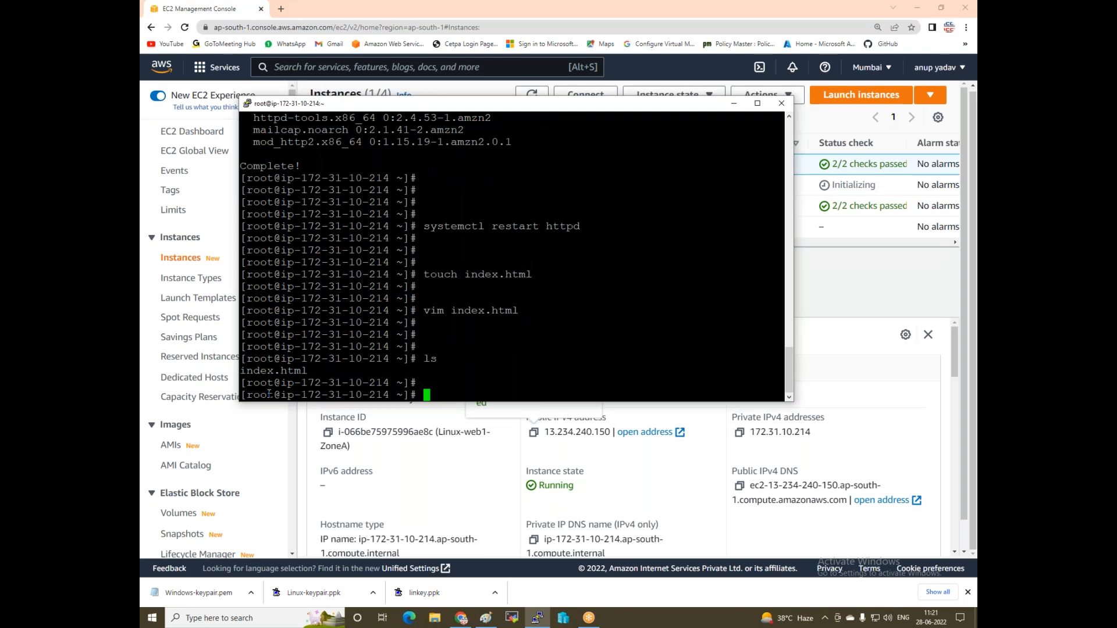
key("Return")
- Move index.html to /var/www/html/ and list the files left in the home directory
type("m")
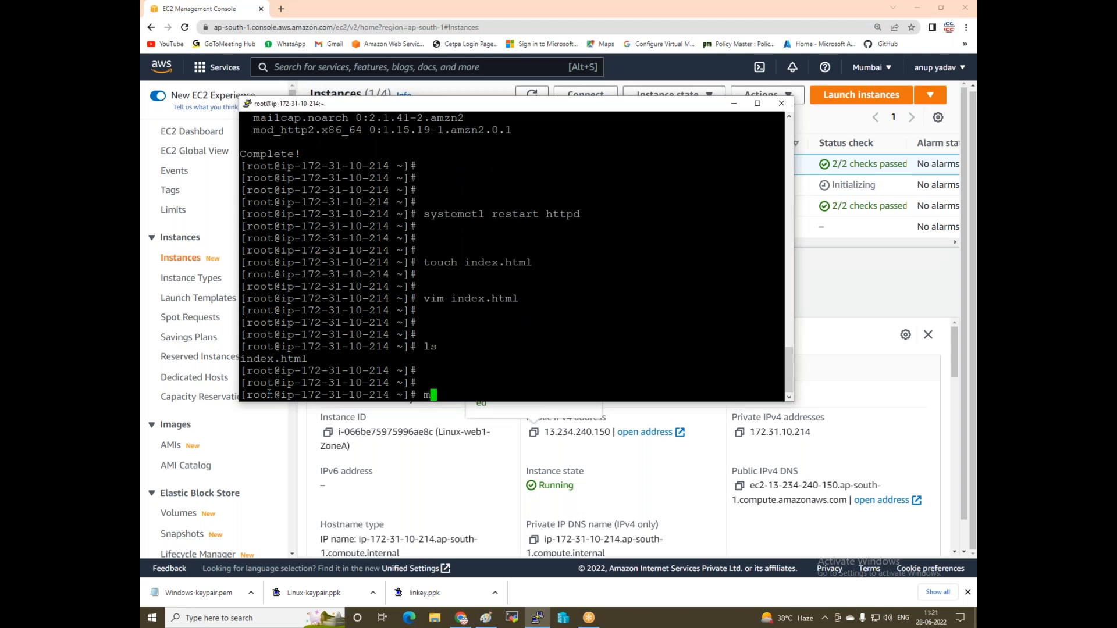
type("v in")
key("Tab")
type("/var/w")
key("Tab")
type("h")
key("Tab")
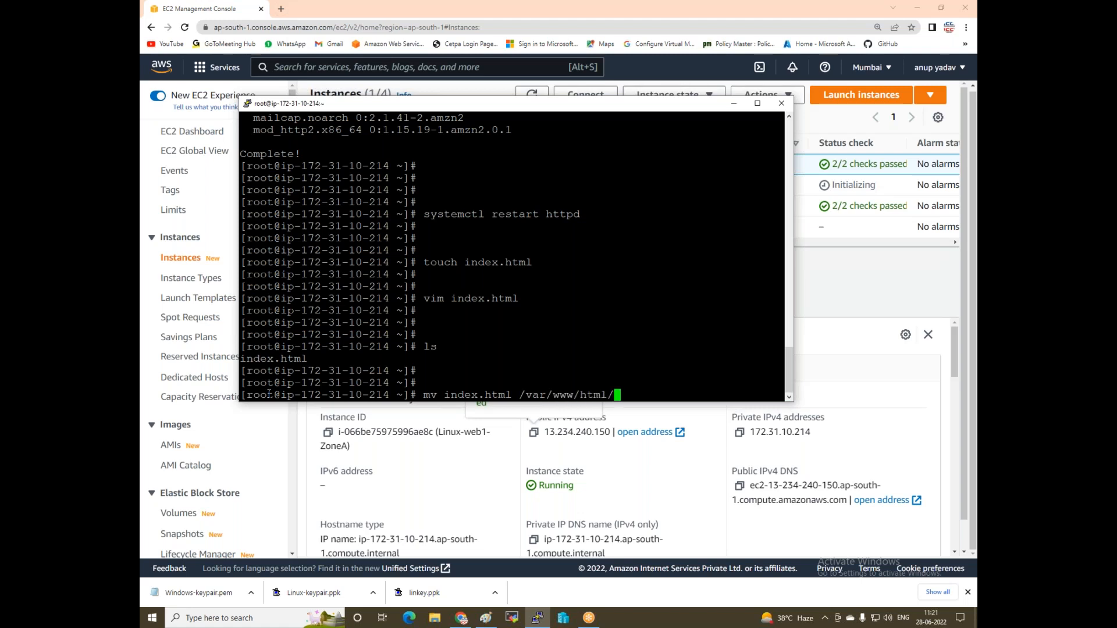
key("Return")
key("Return")
key("Return")
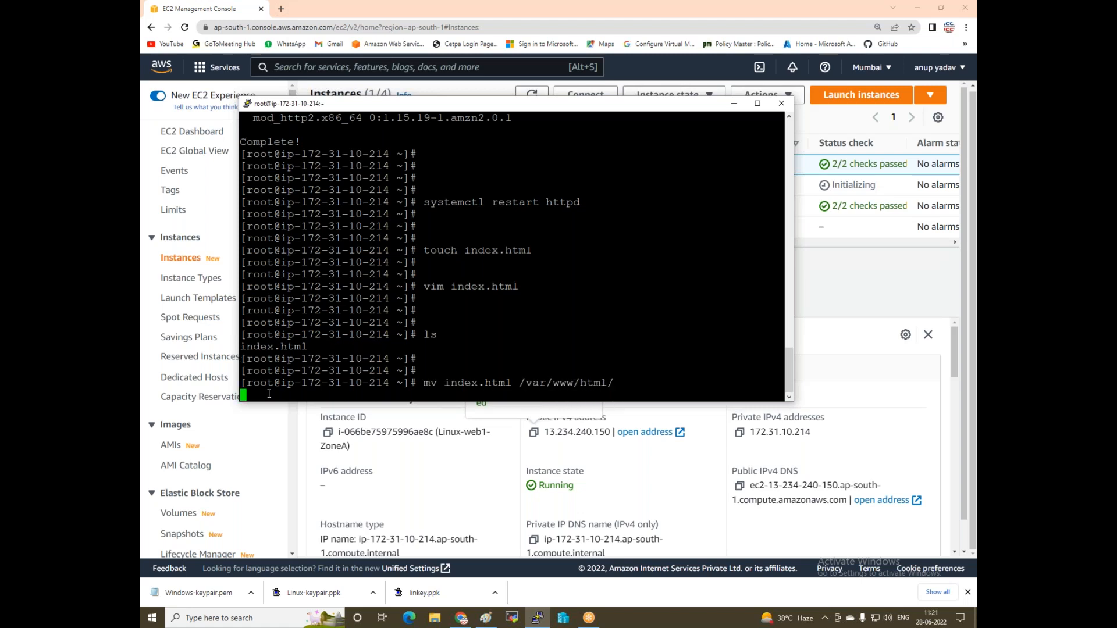
type("ls")
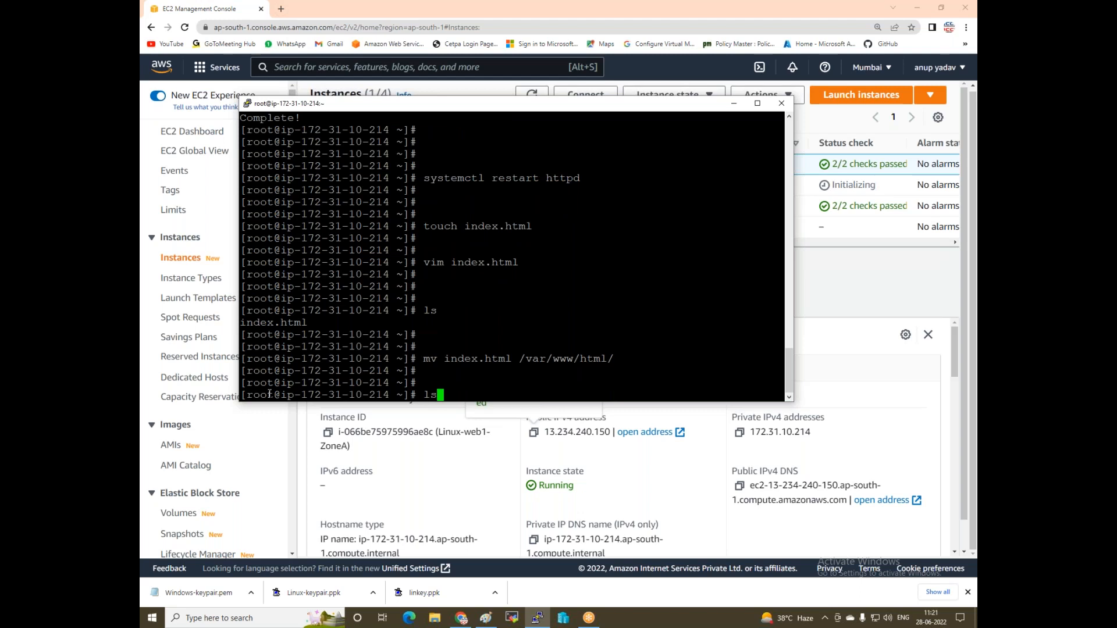
key("Return")
key("Return")
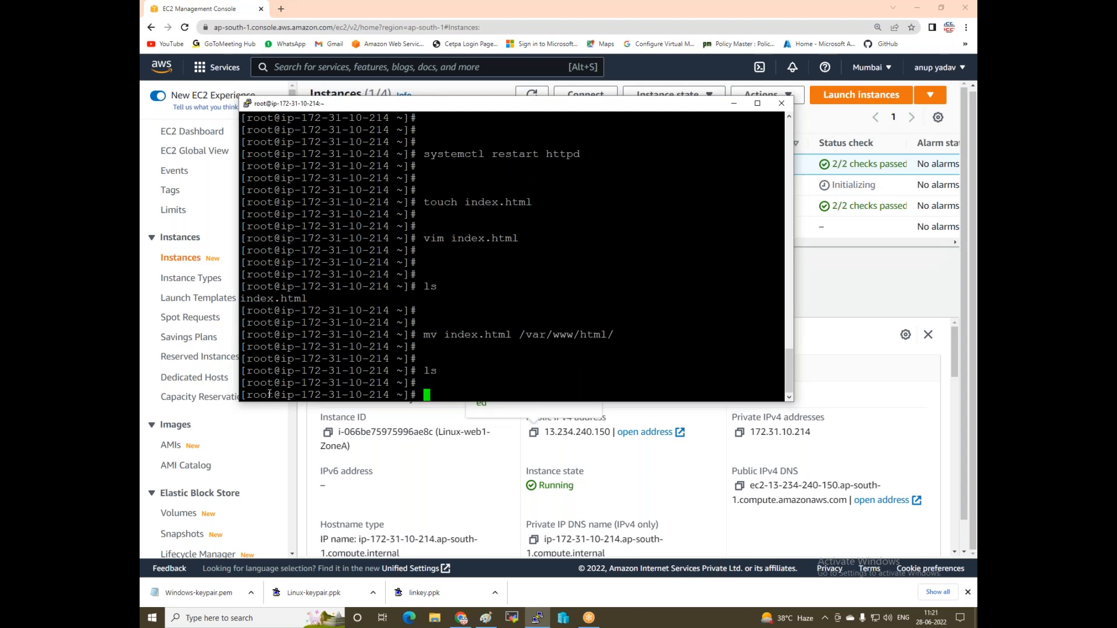
- Restart the httpd service with systemctl restart httpd
key("Up")
key("Up")
key("Up")
key("Up")
key("Up")
key("Up")
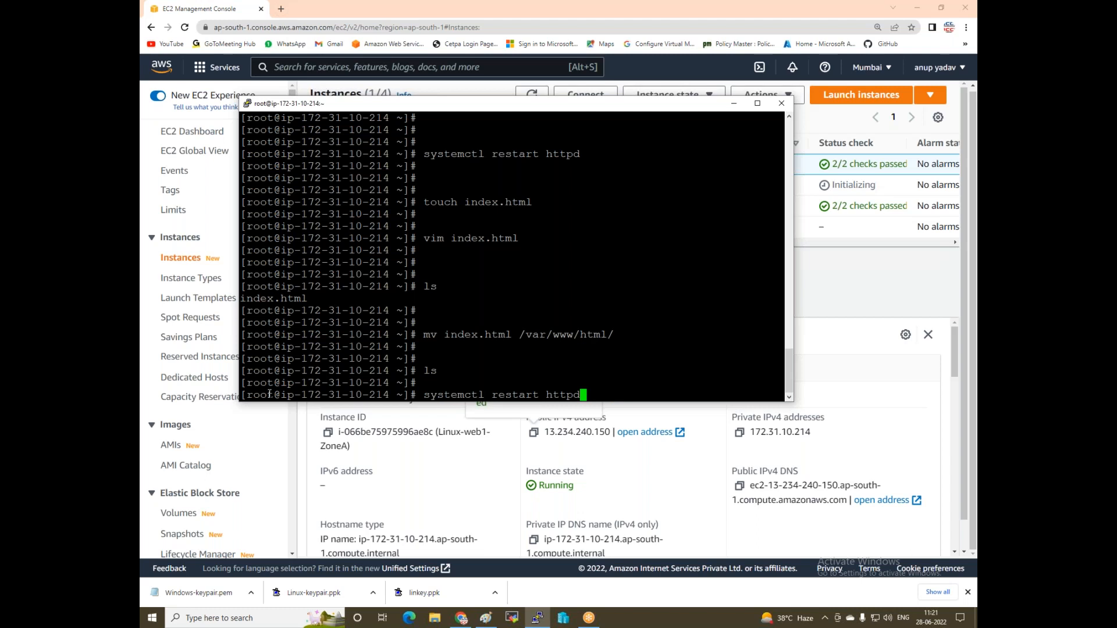
key("Return")
key("Return")
key("Return")
key("Return")
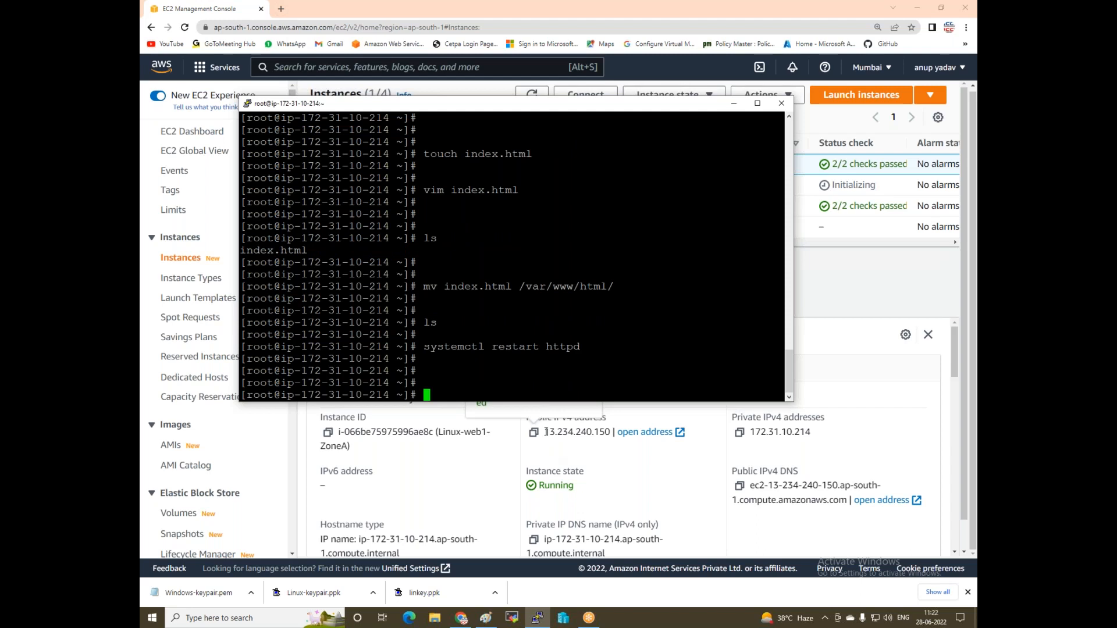
- Copy the public IPv4 address of Linux-web1-ZoneA and open 13.234.240.150 in a new browser tab to check the page
left_click_drag(545, 432, 611, 431)
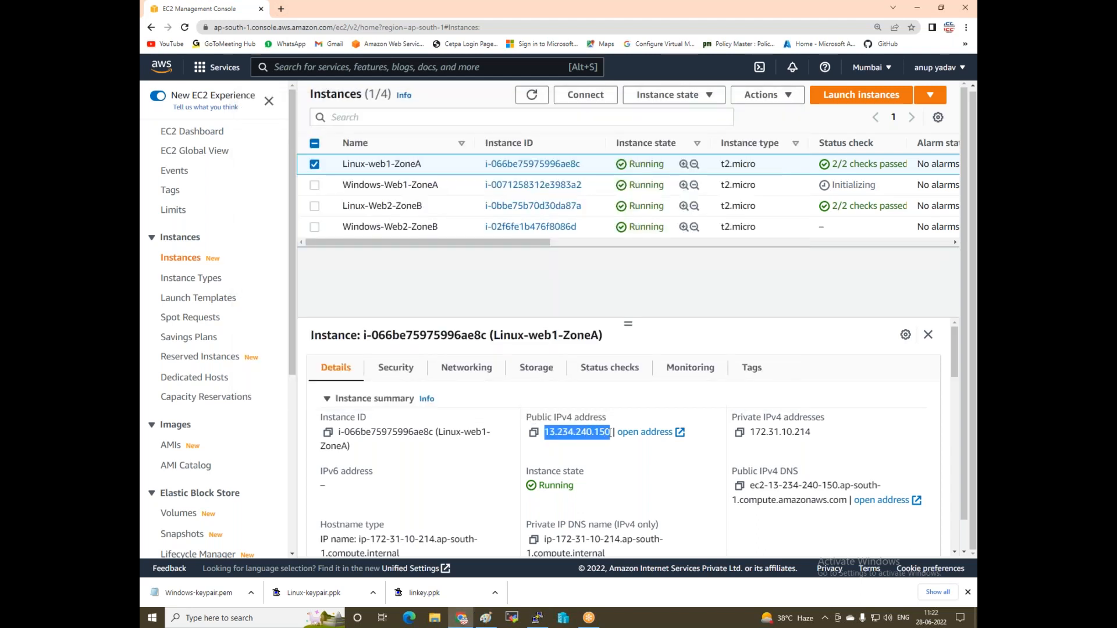
left_click(282, 10)
type("13.234.240.150")
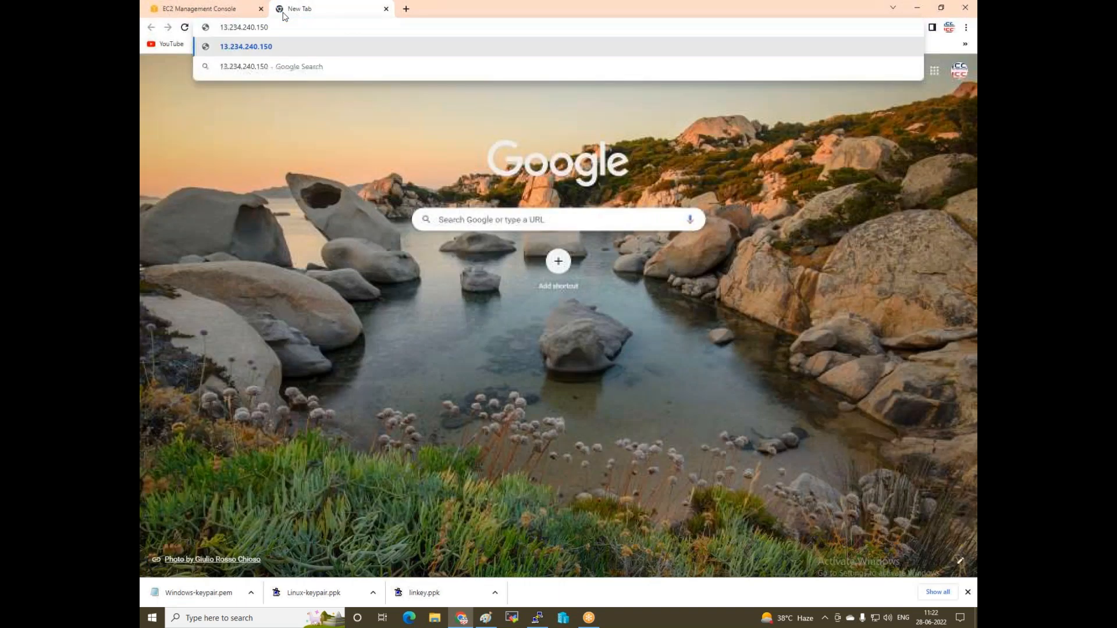
key("Return")
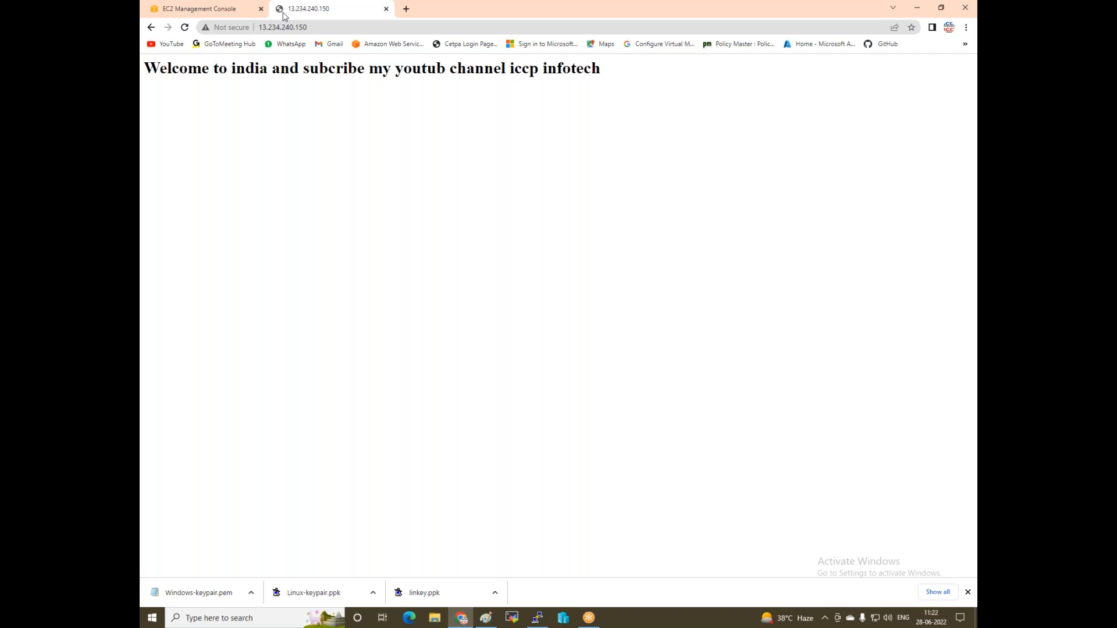
left_click_drag(309, 28, 259, 29)
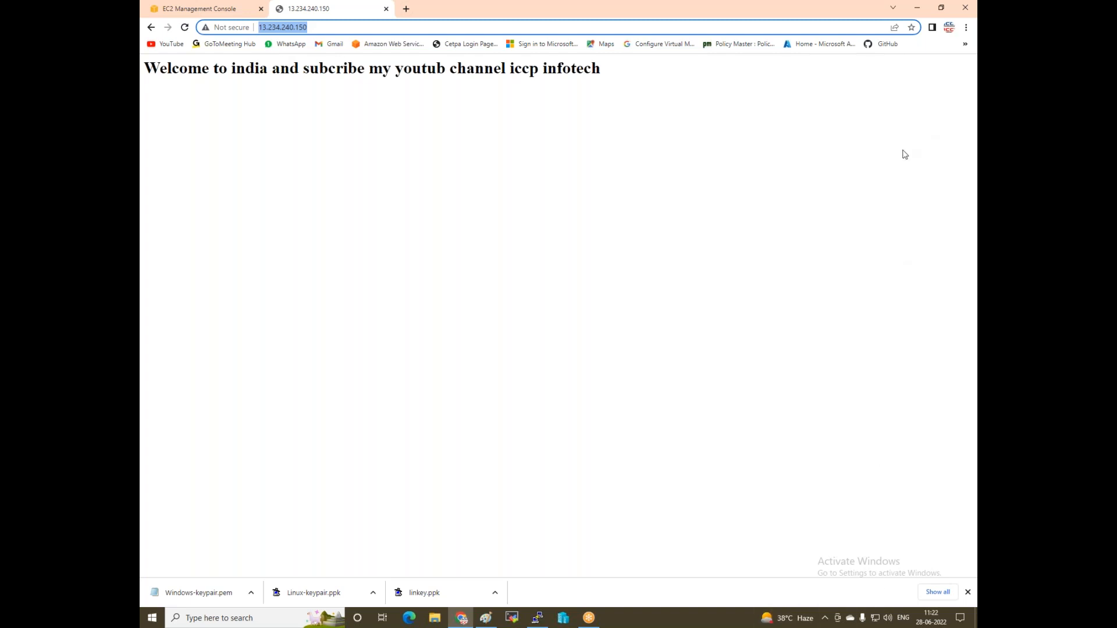
left_click(908, 387)
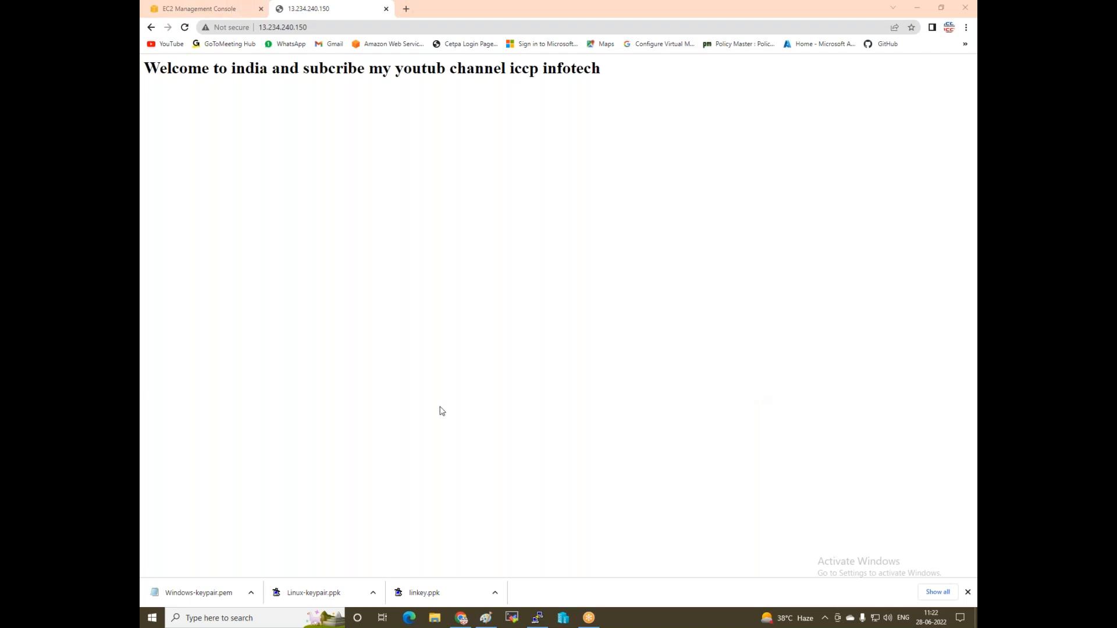
- Select only the Linux-Web2-ZoneB instance in the EC2 console and copy its public IPv4 address
left_click(202, 7)
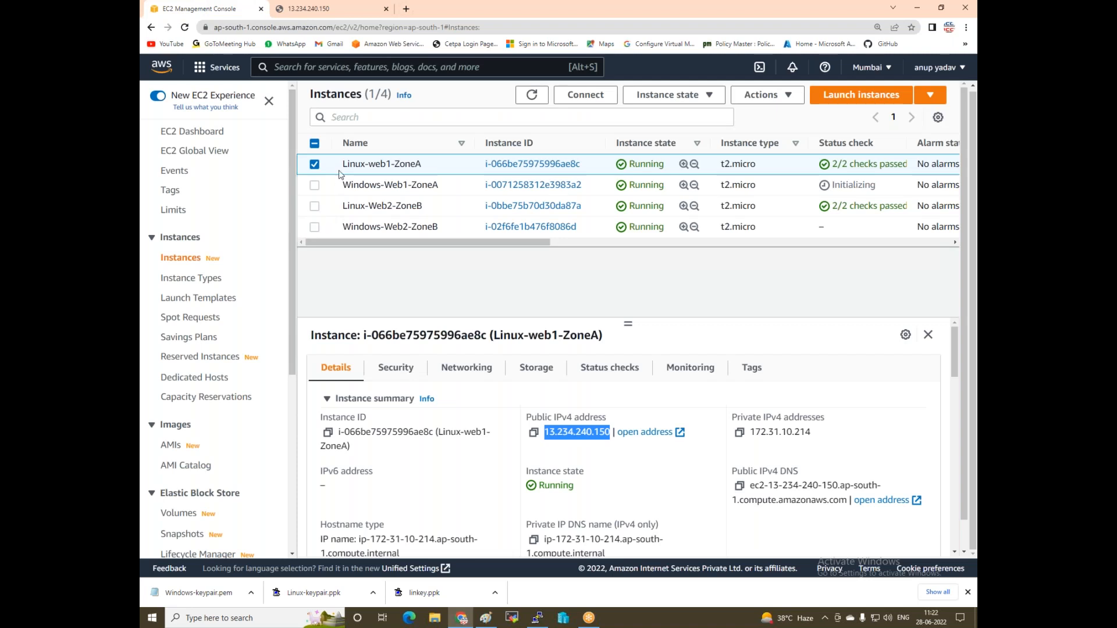
left_click(315, 164)
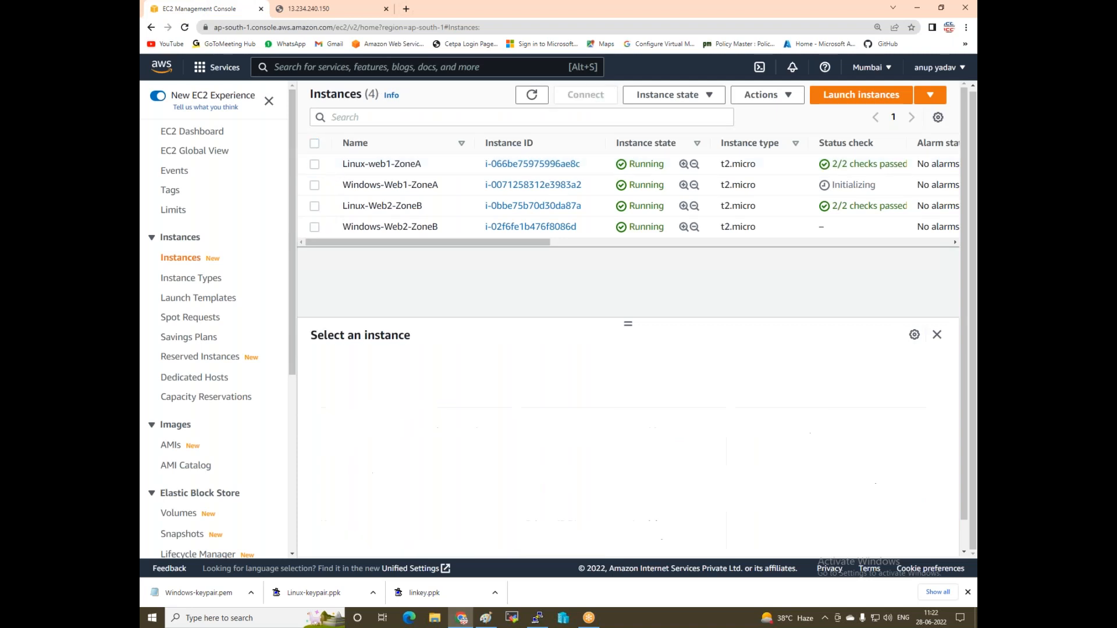
left_click(315, 207)
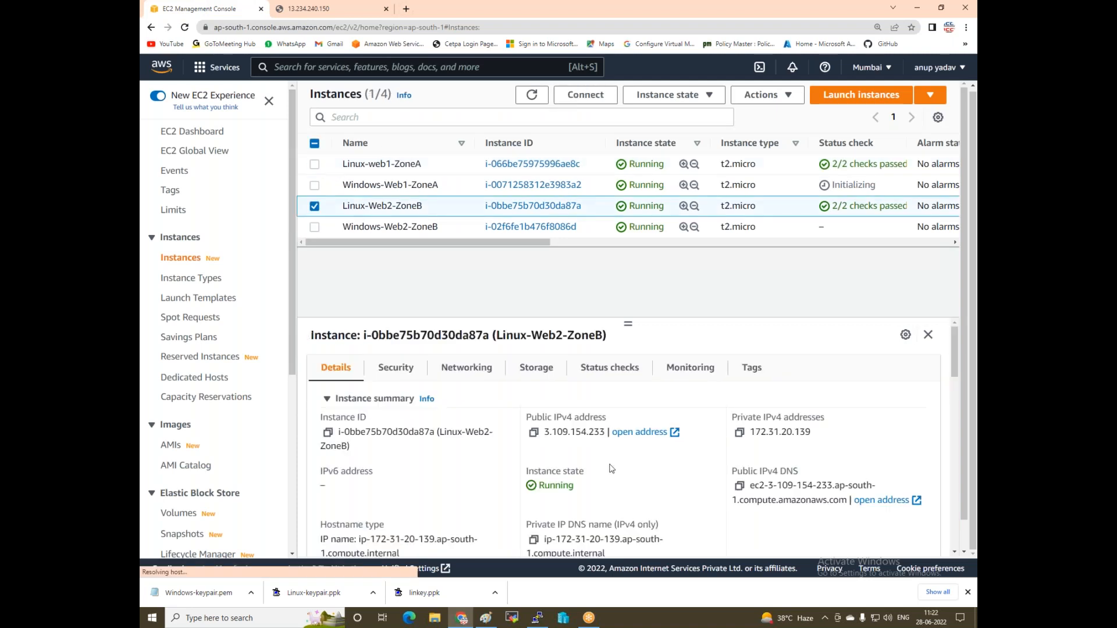
left_click(533, 433)
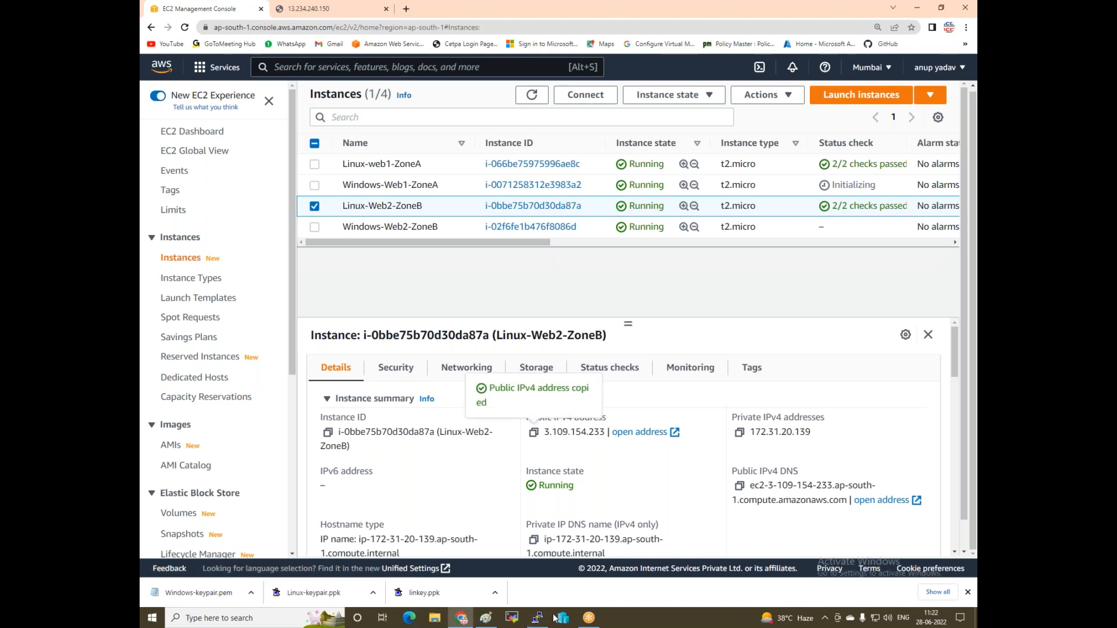
- Switch to PuTTY and set up a new SSH session with host 3.109.154.233
left_click(544, 621)
left_click(247, 103)
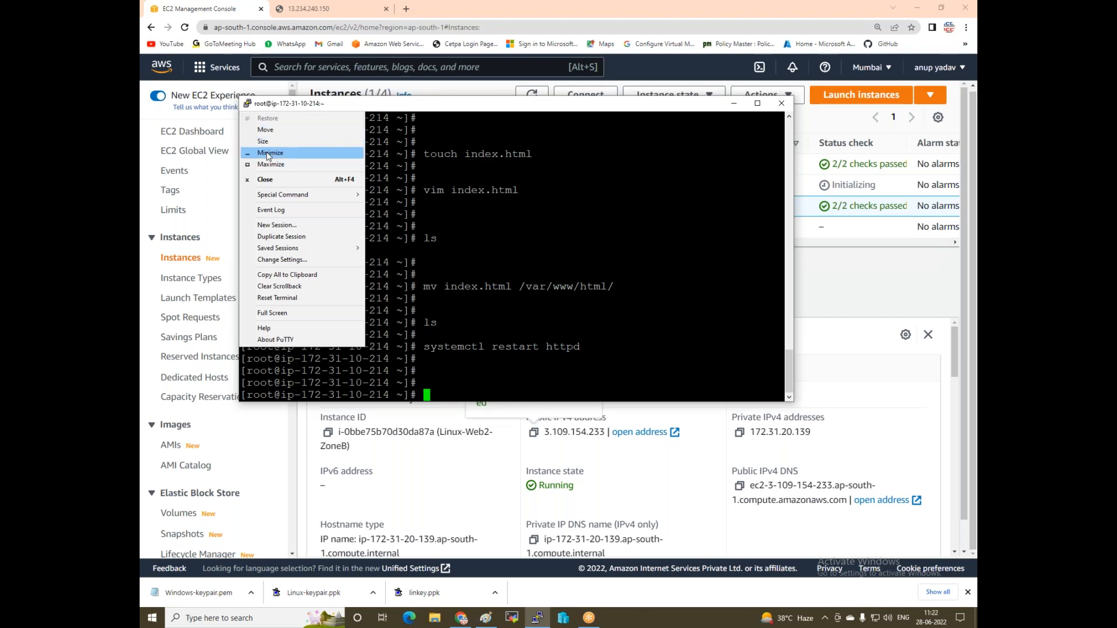
left_click(278, 225)
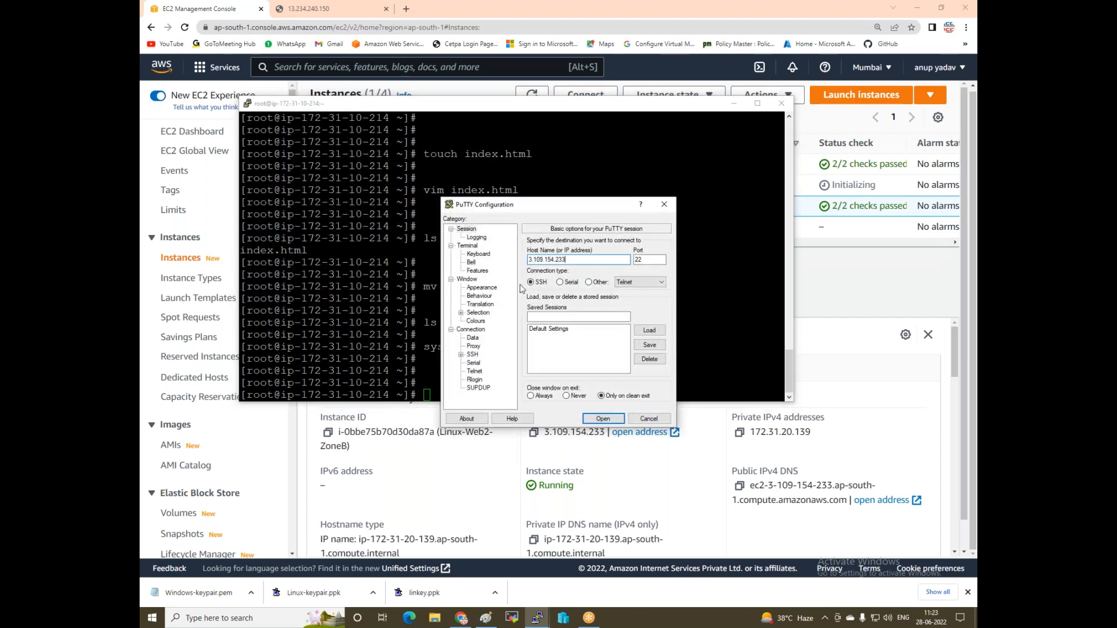
- Load the private key file for SSH authentication and open the connection
left_click(472, 355)
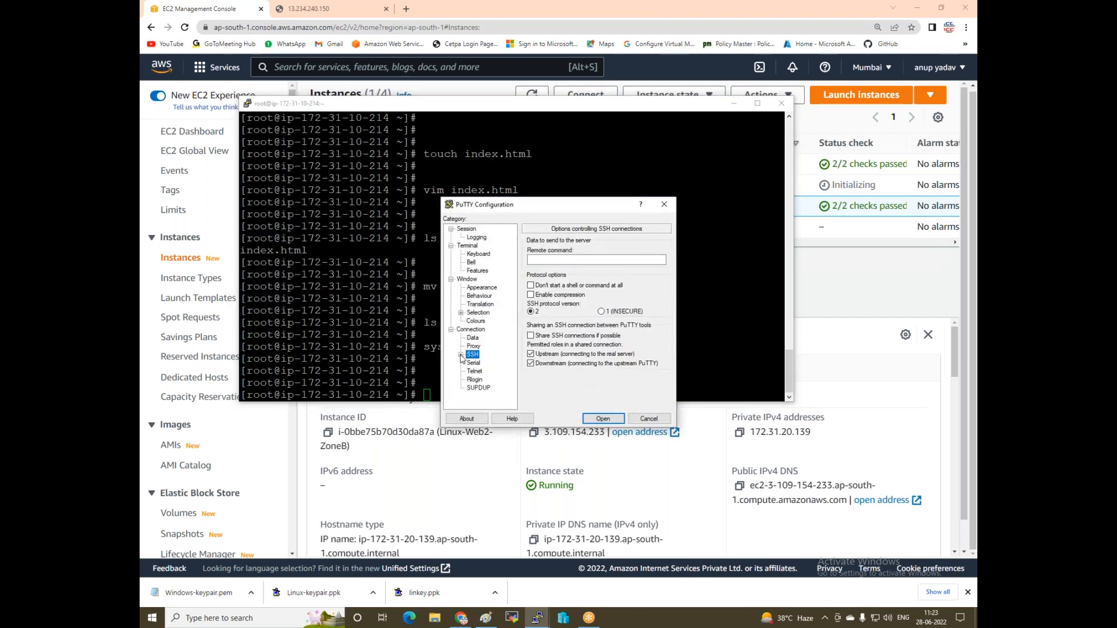
left_click(461, 355)
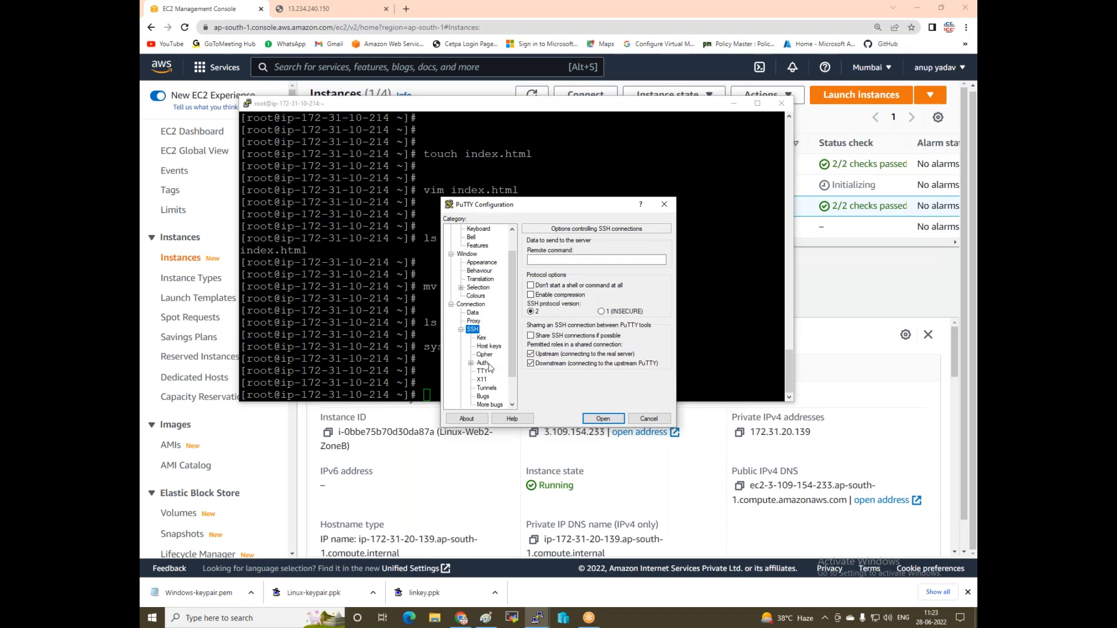
left_click(486, 363)
left_click(646, 359)
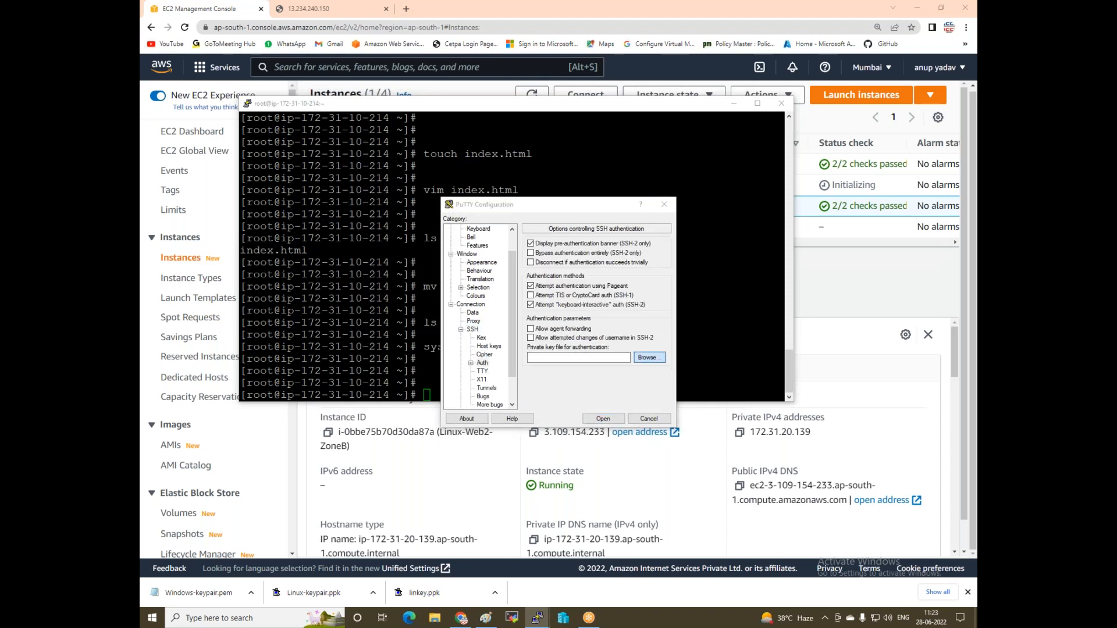
double_click(562, 309)
left_click(604, 418)
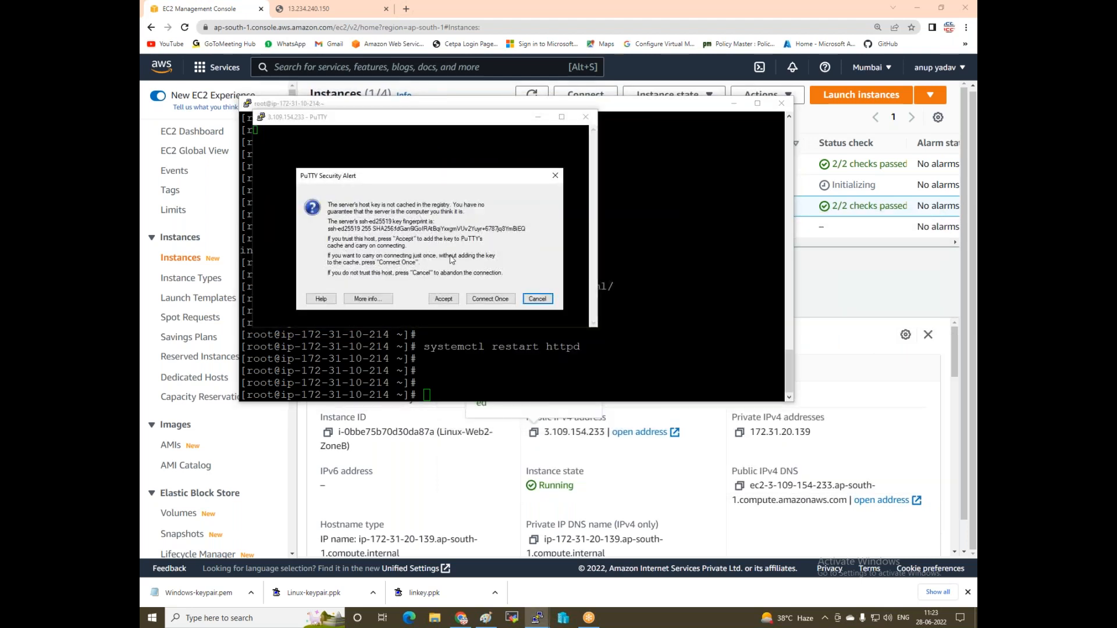
- Accept the server's host key, log in as ec2-user and switch to root with sudo su -
left_click(444, 298)
type("ec2-user")
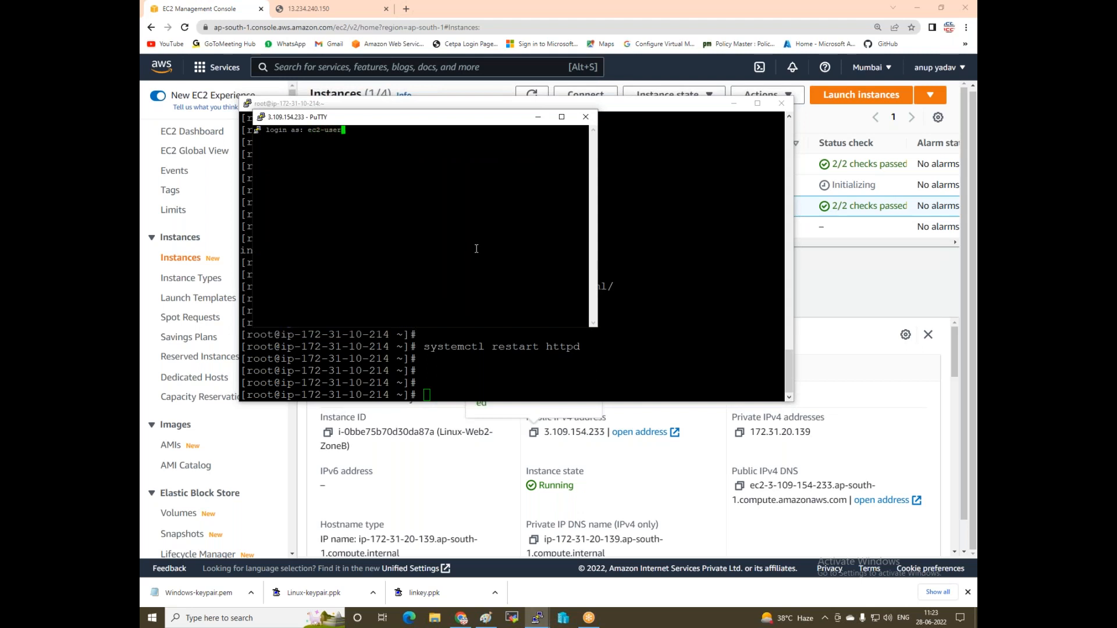
key("Return")
type("sudo su -")
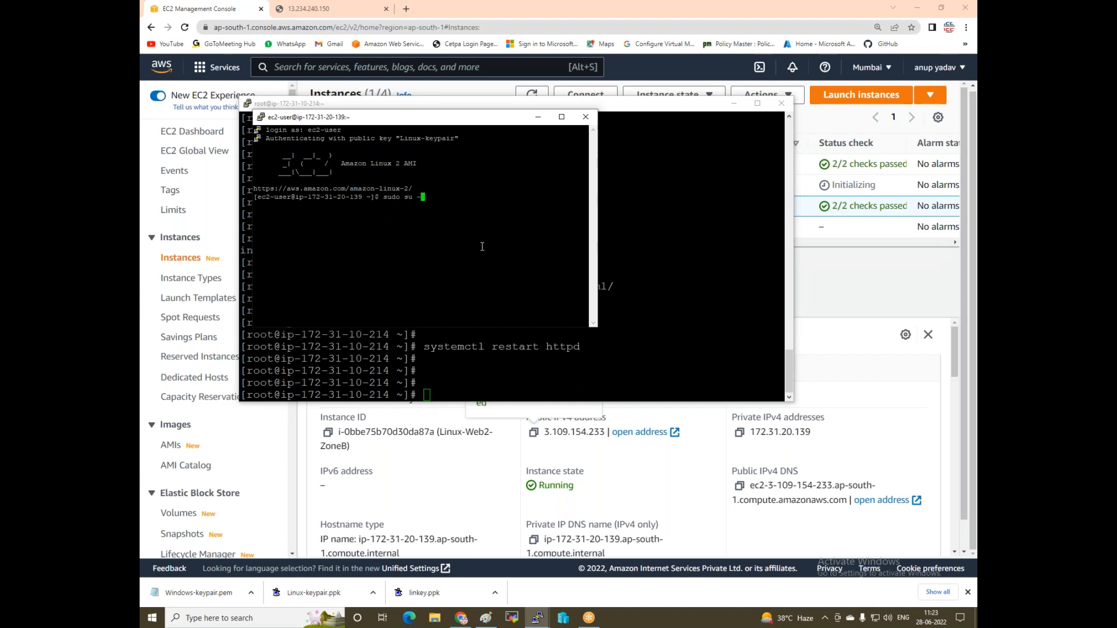
key("Return")
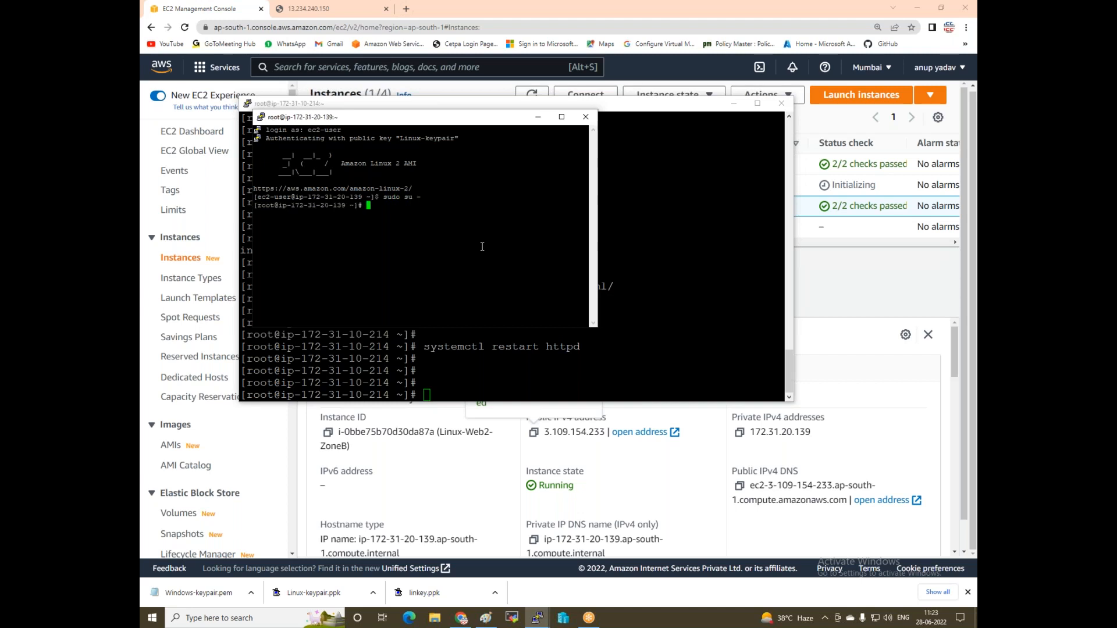
- Install the Apache web server on this instance with yum install httpd -y
type("yuminstall")
key("BackSpace")
key("BackSpace")
key("BackSpace")
key("BackSpace")
key("BackSpace")
key("BackSpace")
key("BackSpace")
type("install httpd -y")
key("Return")
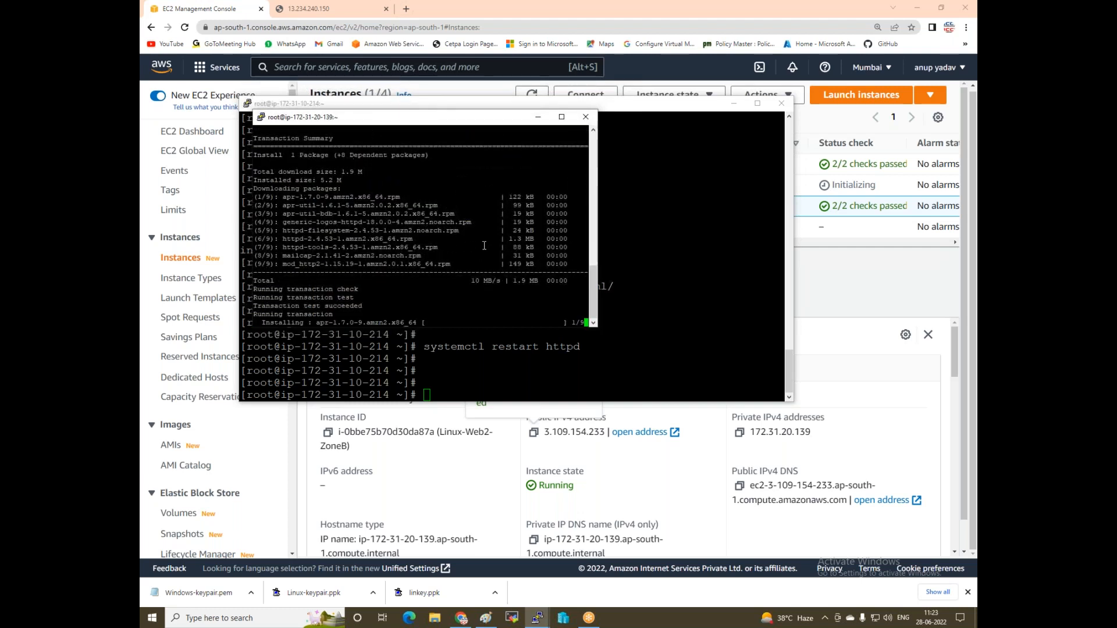
key("Return")
key("Return")
key("Return")
- Create an empty index.html file in root's home directory with touch
type("touc")
type("in")
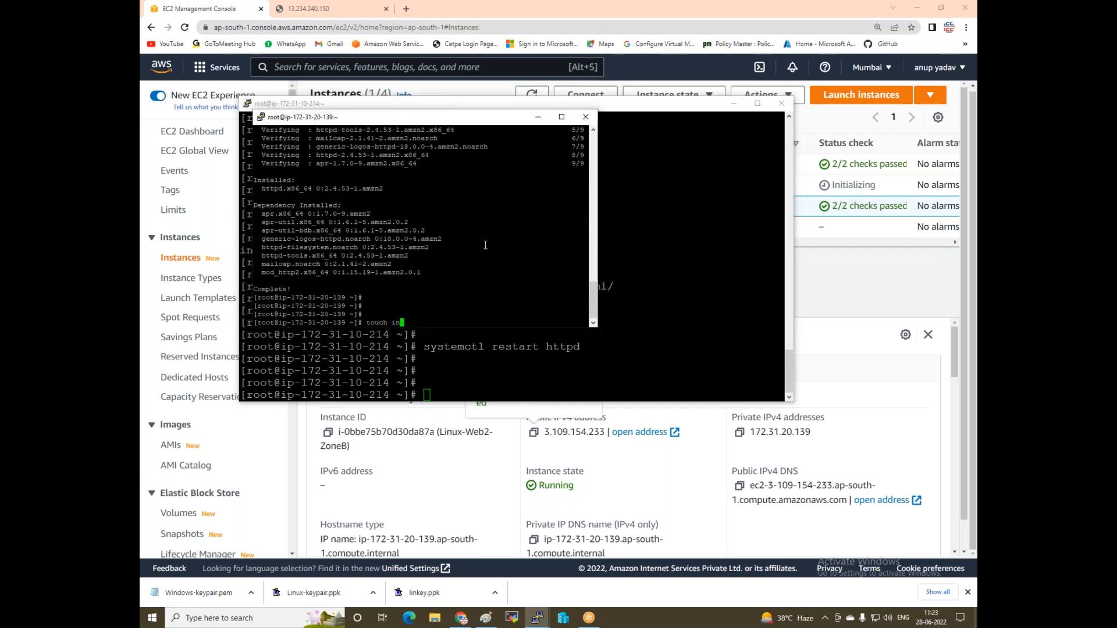
type("dex.html")
key("Return")
key("Return")
key("Return")
key("Return")
key("Return")
key("Return")
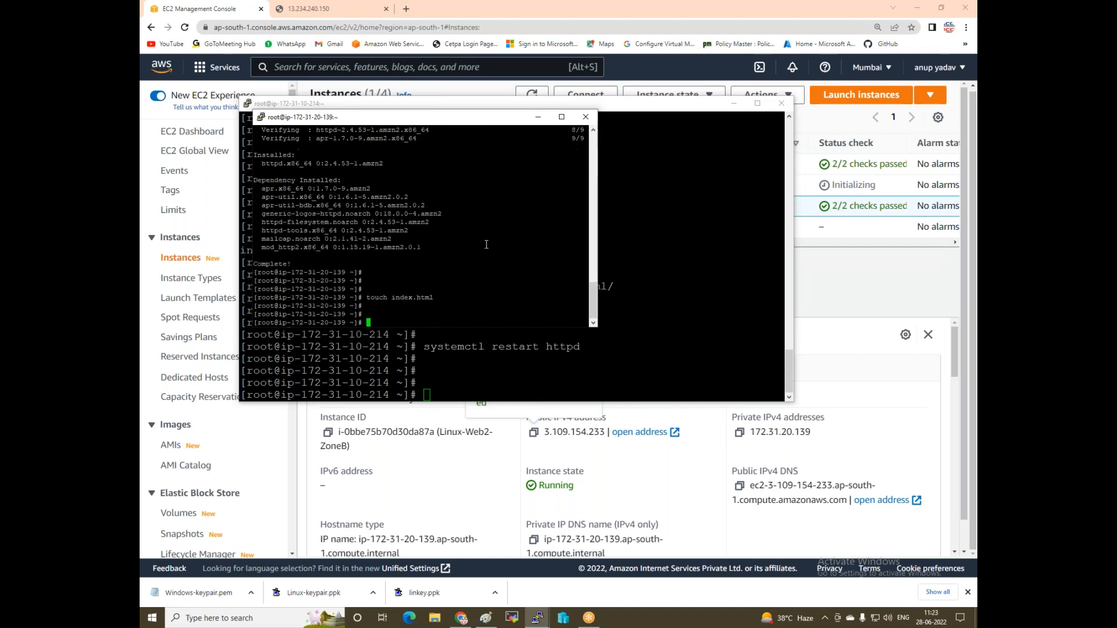
- Write "Welcome to my webserver2 linux" into index.html with vim, then save and quit the editor
type("vim index.html")
key("Return")
type("iWelcome ")
type("to my luin")
type("y")
key("BackSpace")
key("BackSpace")
key("BackSpace")
key("BackSpace")
key("BackSpace")
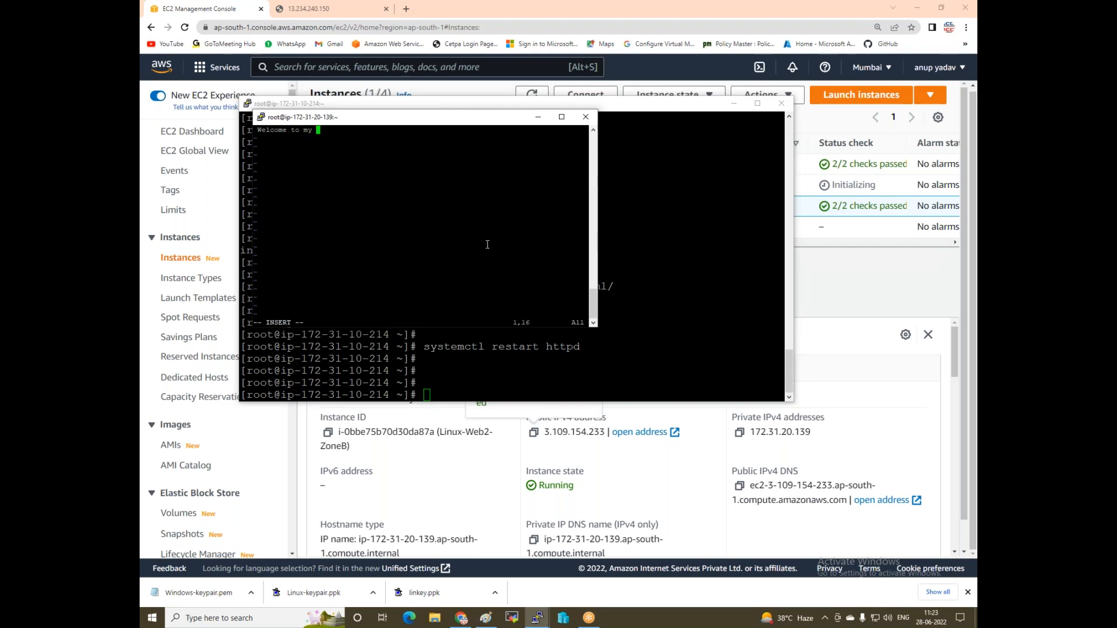
type("webserver2 linux")
key("Escape")
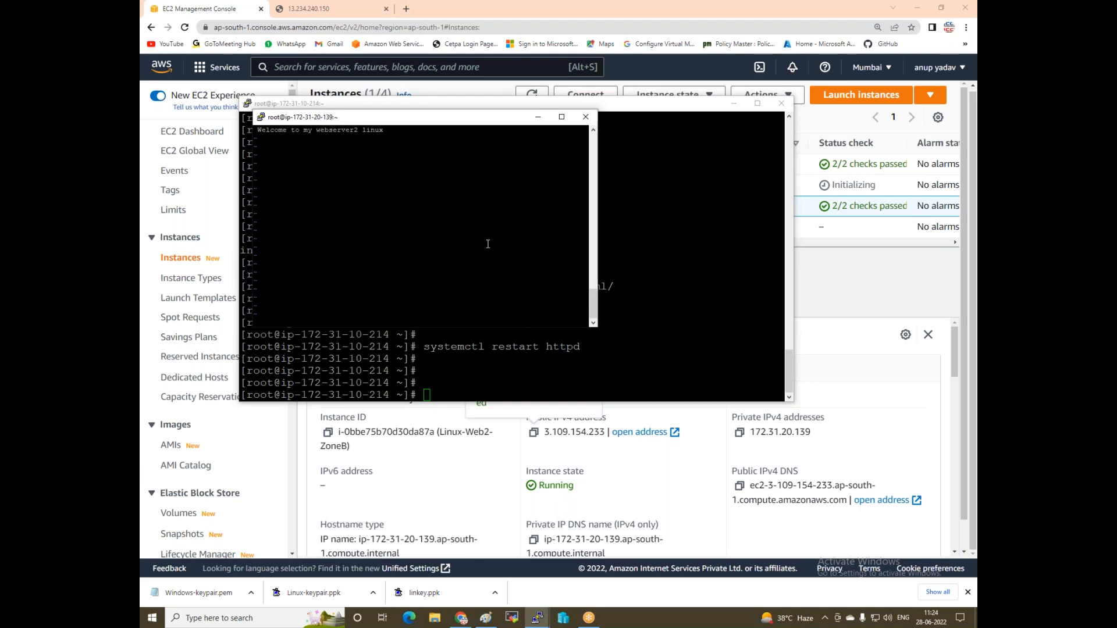
type(":wq")
key("Return")
key("Return")
key("Return")
key("Return")
key("Return")
key("Return")
key("Return")
key("Return")
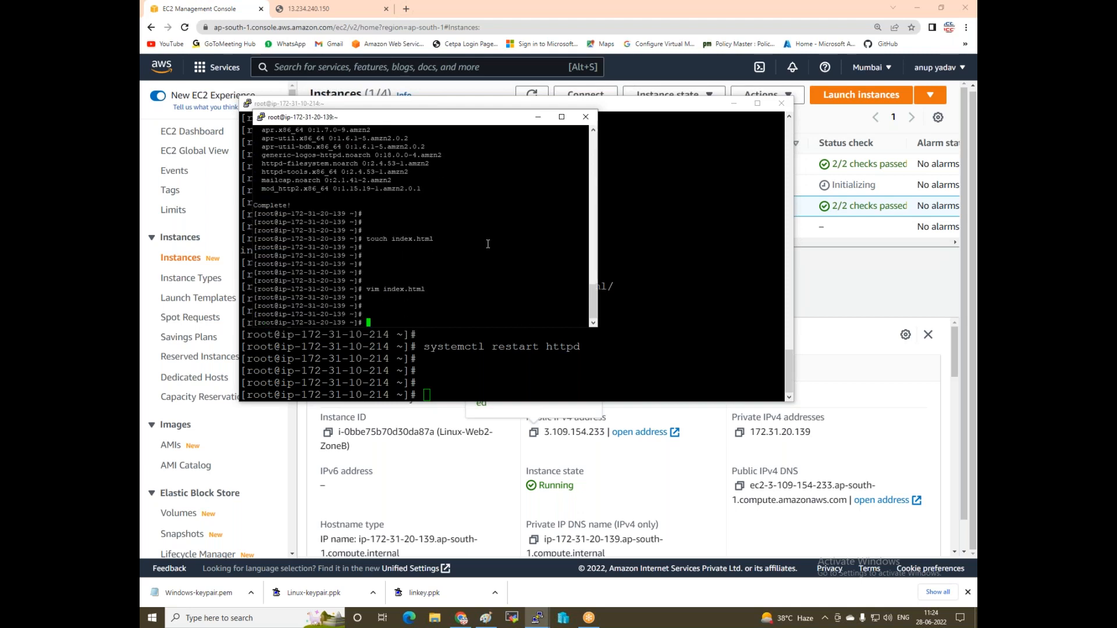
- Move index.html into the /var/www/html/ directory
type("m")
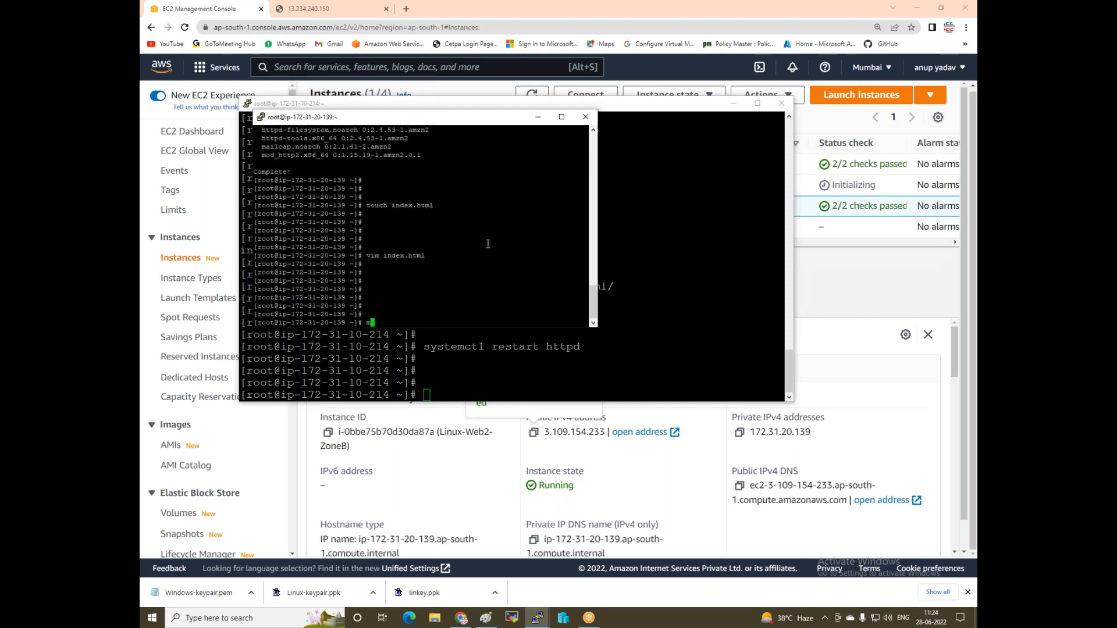
type("v index.html /var/www/html/")
key("Return")
key("Return")
key("Return")
key("Return")
key("Return")
- Restart the httpd service with systemctl, without the -y option
type("systemctl restart httpd -y")
key("Return")
key("Up")
key("BackSpace")
key("BackSpace")
key("Return")
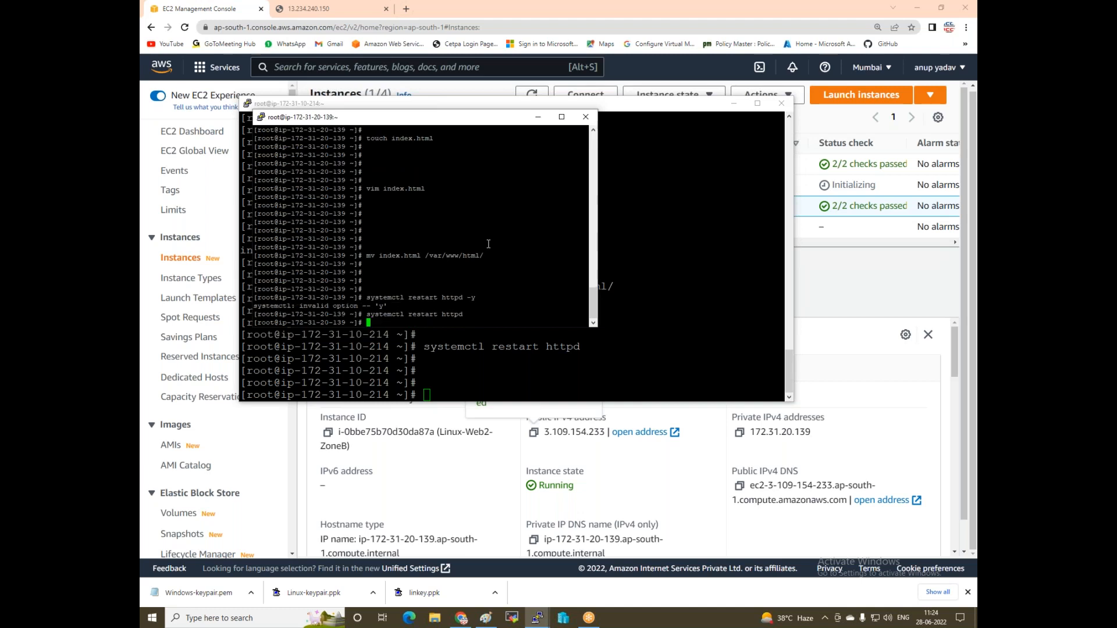
- Minimize both SSH sessions, open 3.109.154.233 in a new browser tab and compare its page with the one at 13.234.240.150
left_click(538, 117)
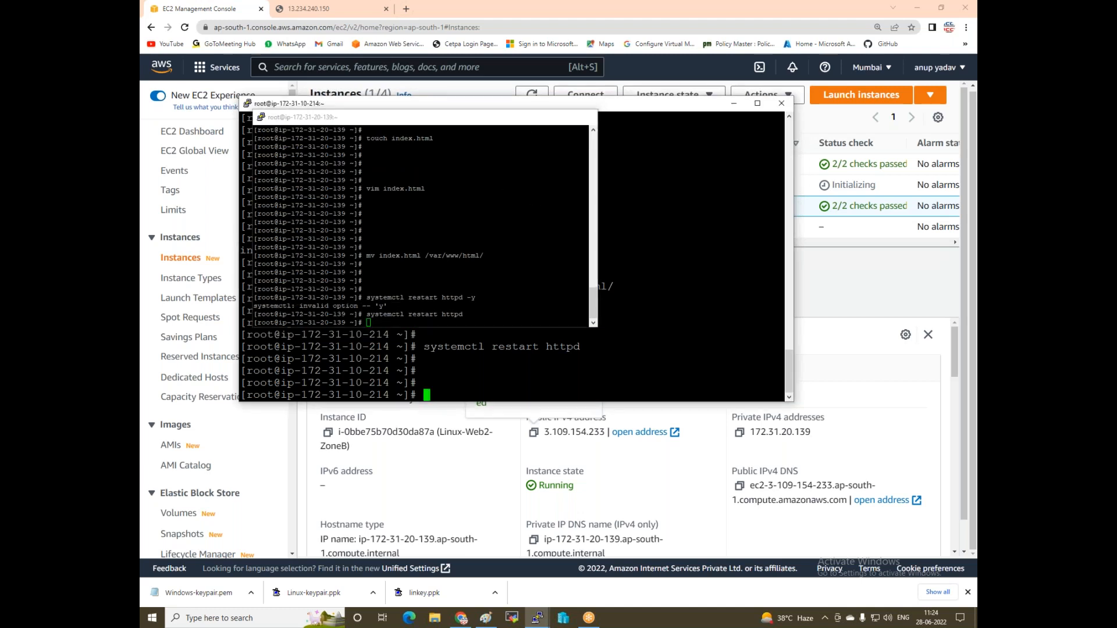
left_click(733, 103)
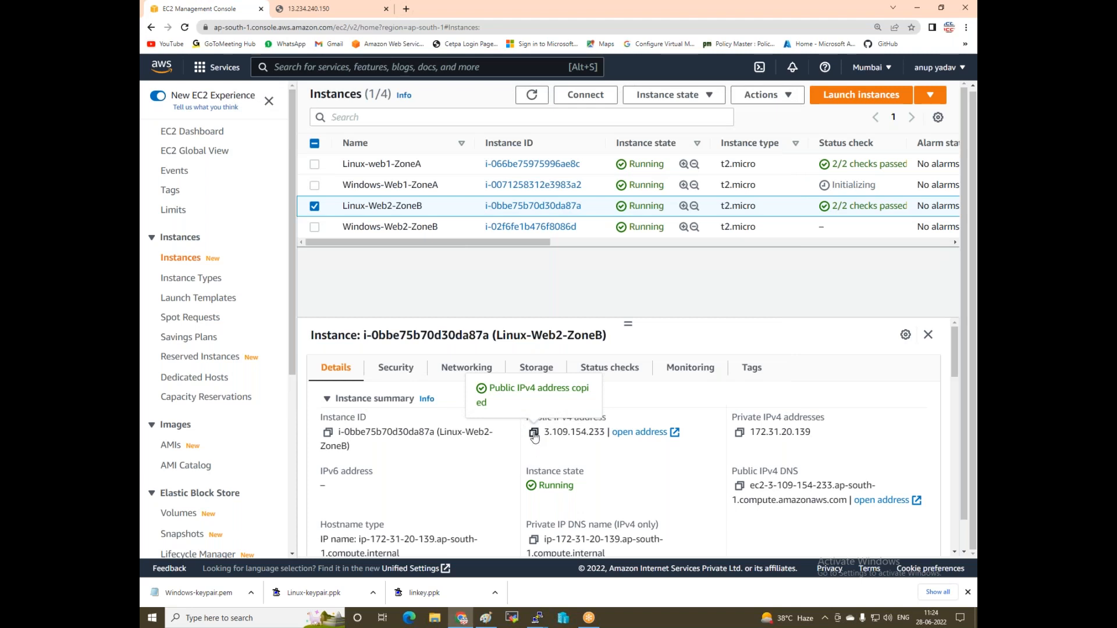
left_click(406, 10)
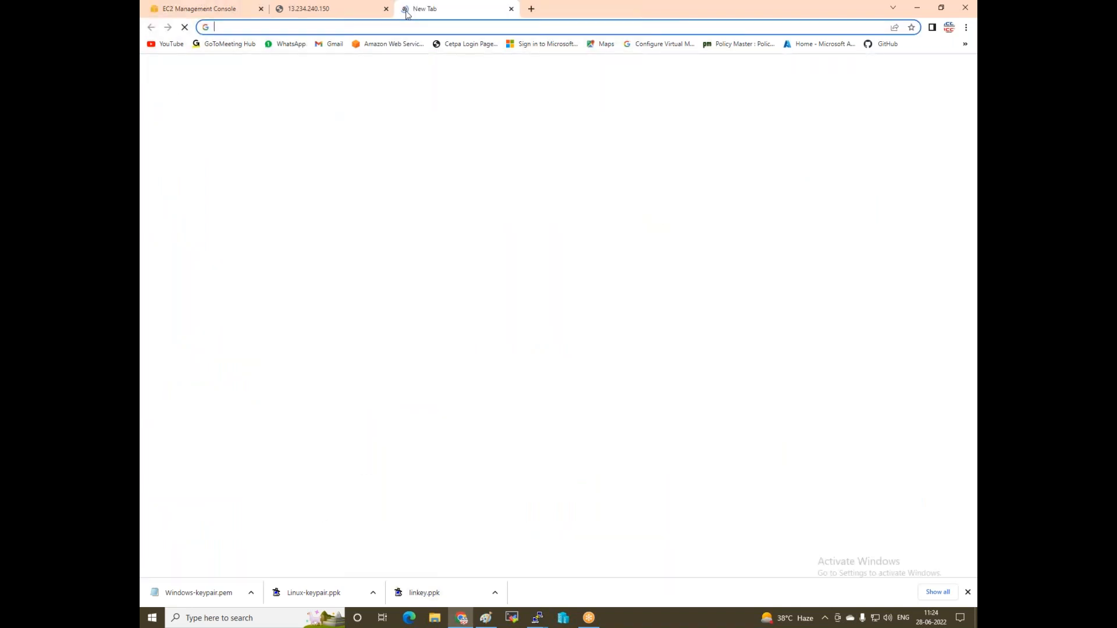
key("ctrl+v")
key("Return")
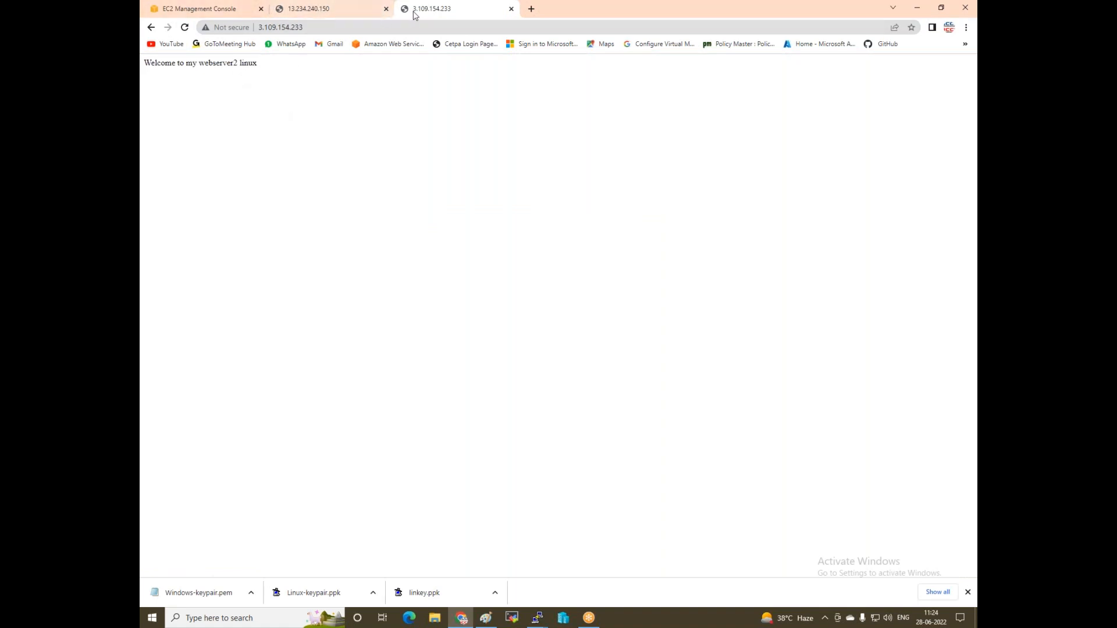
left_click(872, 155)
left_click(308, 11)
left_click(448, 10)
left_click(367, 11)
left_click(447, 17)
- Switch to the Paint diagram, then search for and launch Remote Desktop Connection
left_click(486, 618)
left_click(243, 618)
type("re")
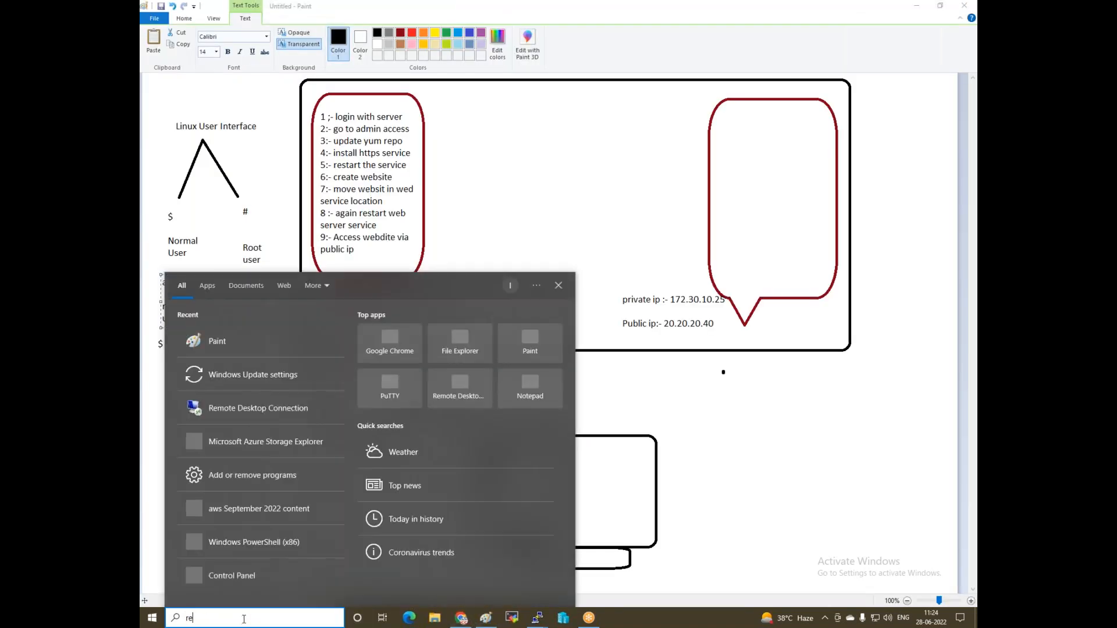
type("m")
left_click(226, 333)
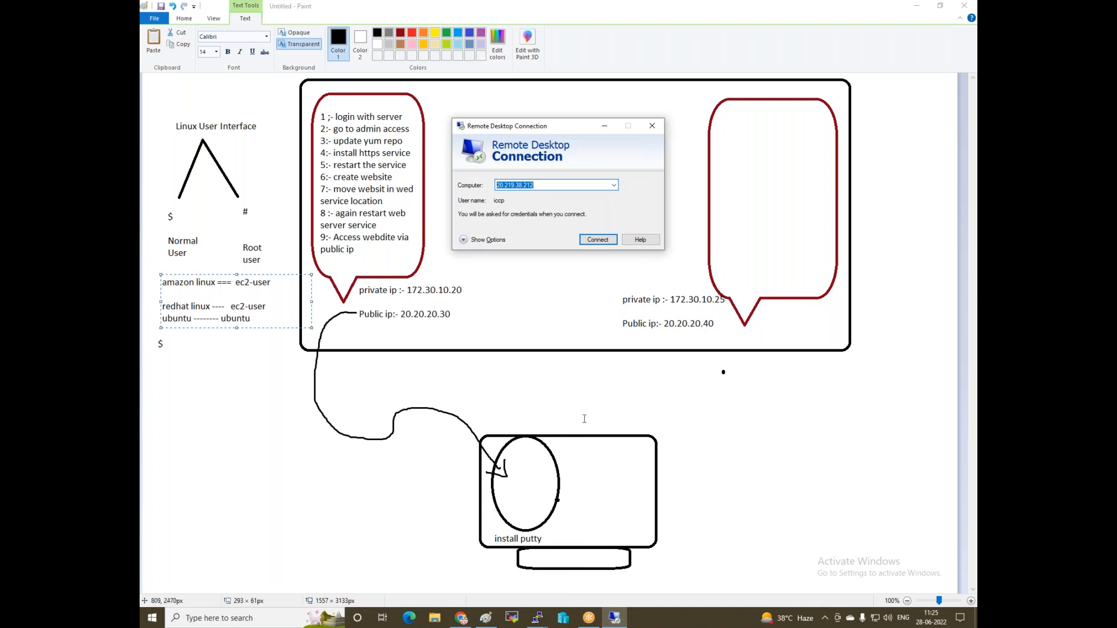
- Add the text "administrator" to the Paint diagram, above the private ip 172.30.10.25 label
left_click(278, 511)
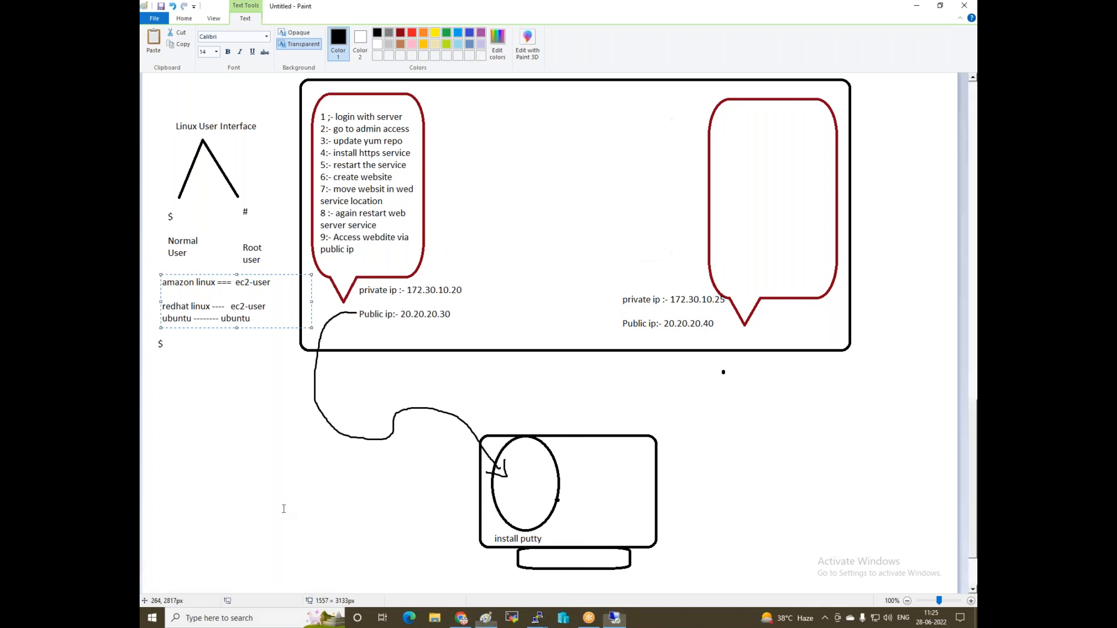
left_click(625, 215)
type("administrator")
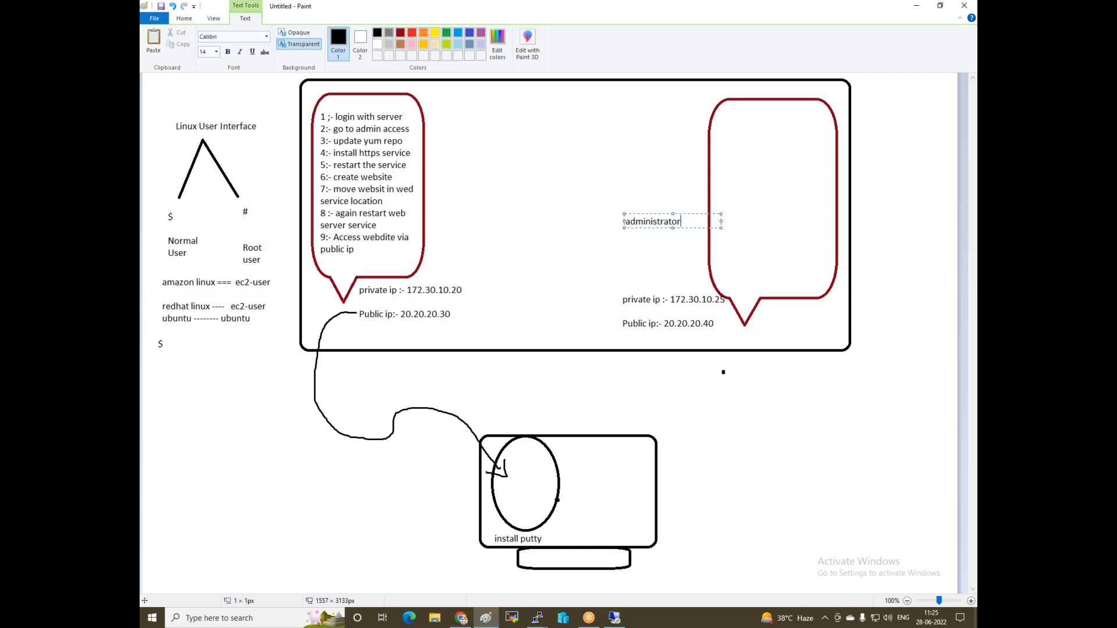
left_click(648, 268)
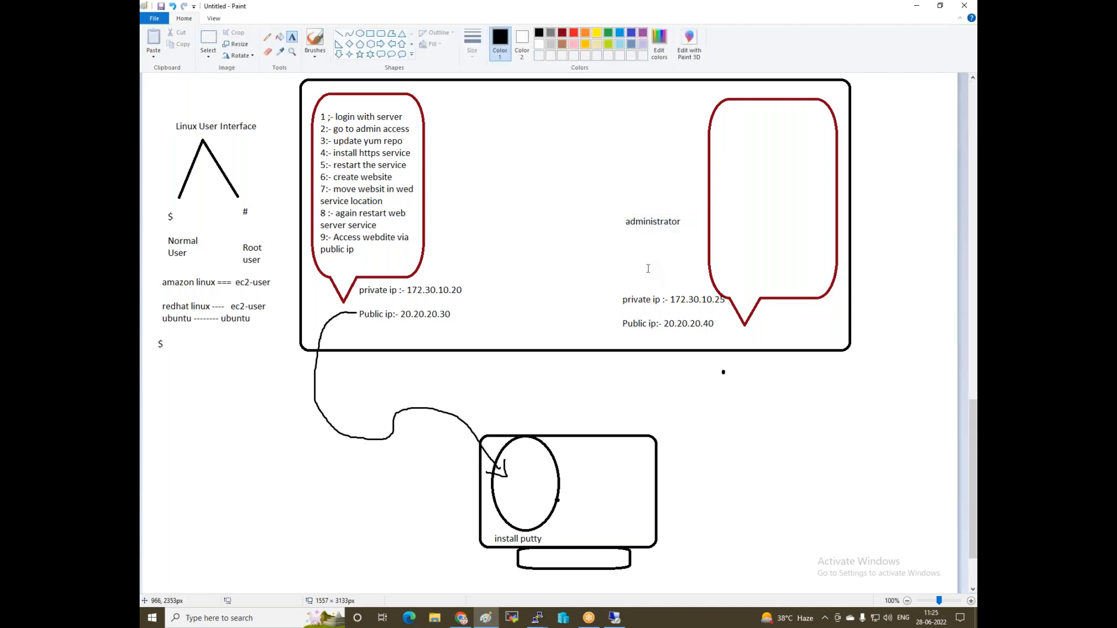
- Switch to the EC2 console, select only the Windows-Web1-ZoneA instance and copy its public IPv4 address
left_click(461, 618)
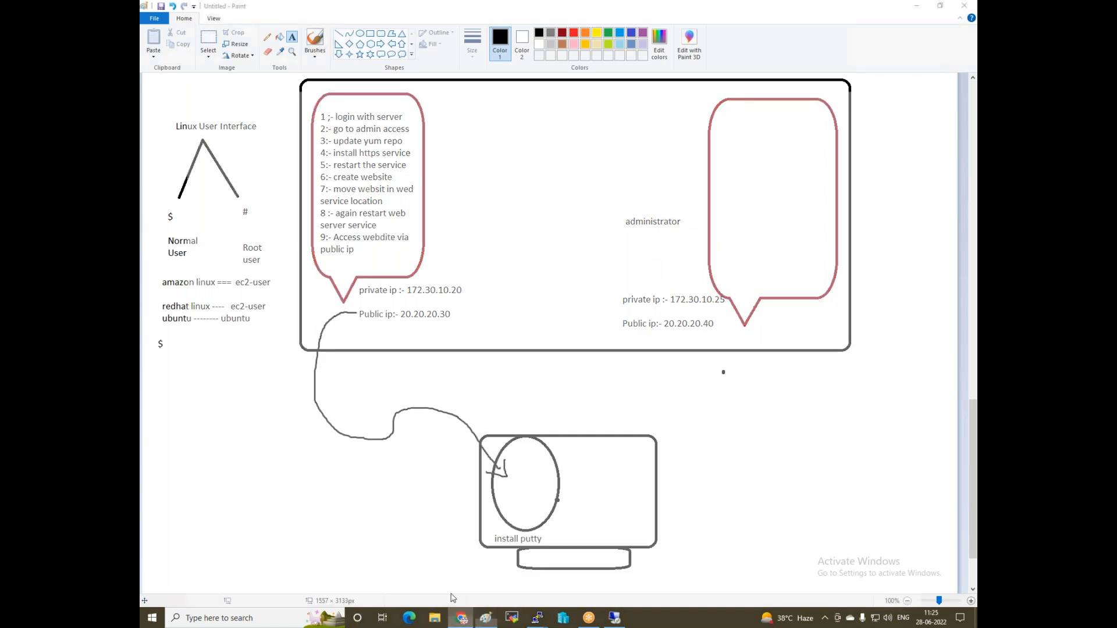
left_click(180, 9)
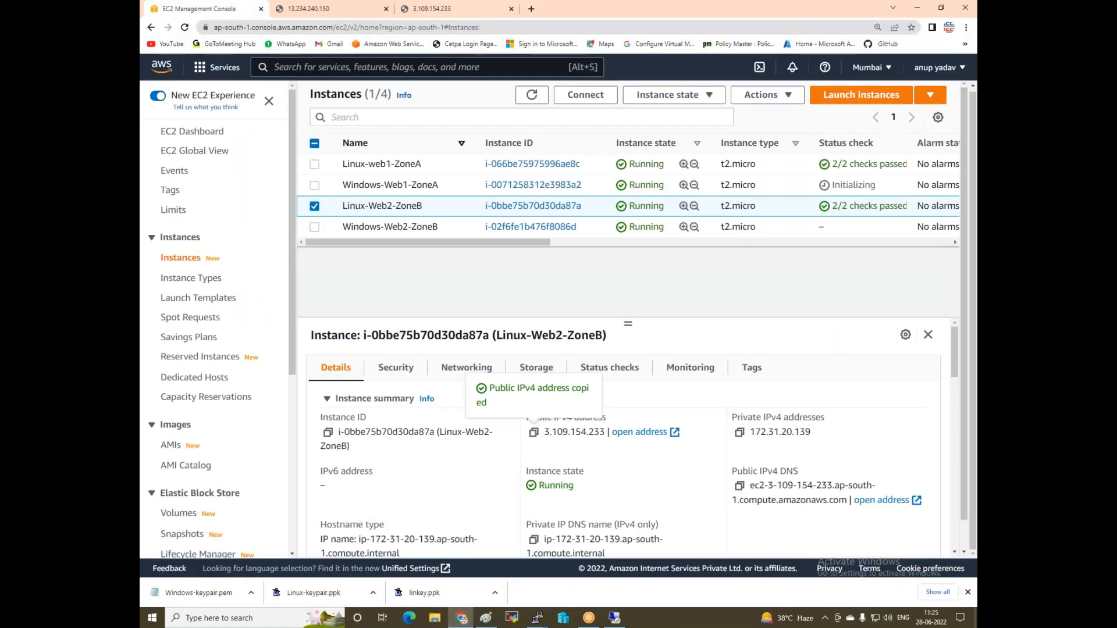
left_click(315, 208)
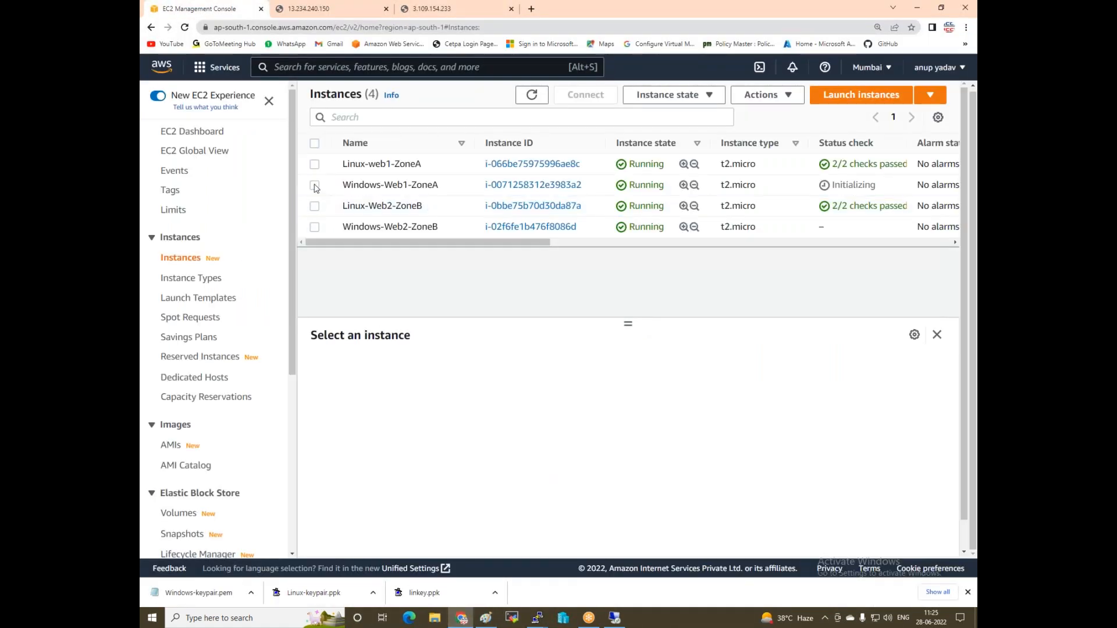
left_click(314, 186)
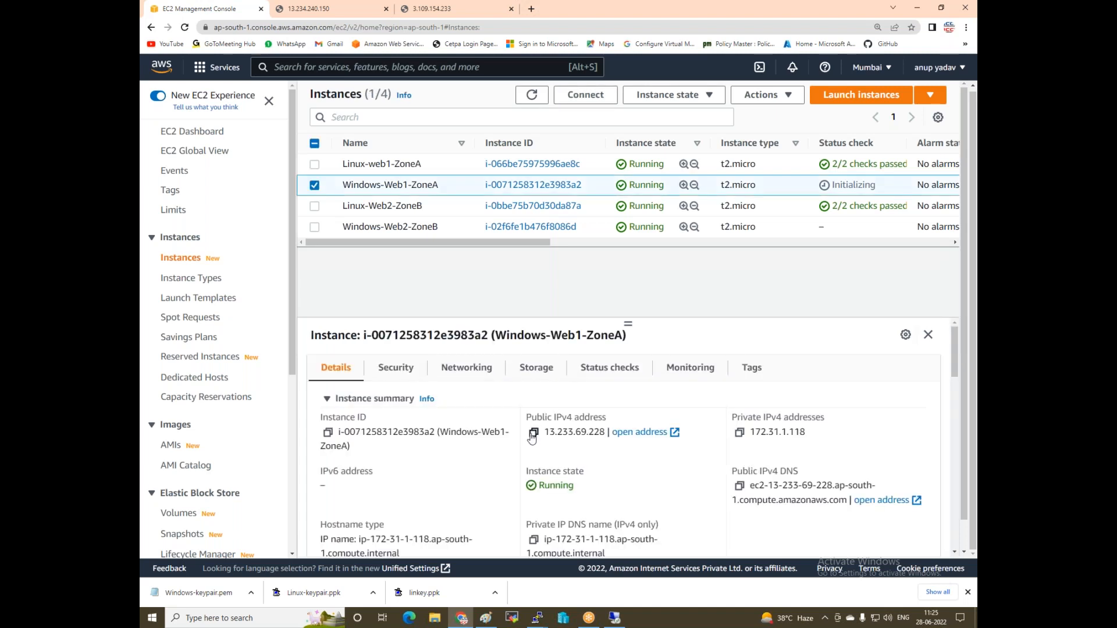
left_click(533, 432)
- Start a Remote Desktop connection to 13.233.69.228 and enter administrator as the user name
left_click(614, 618)
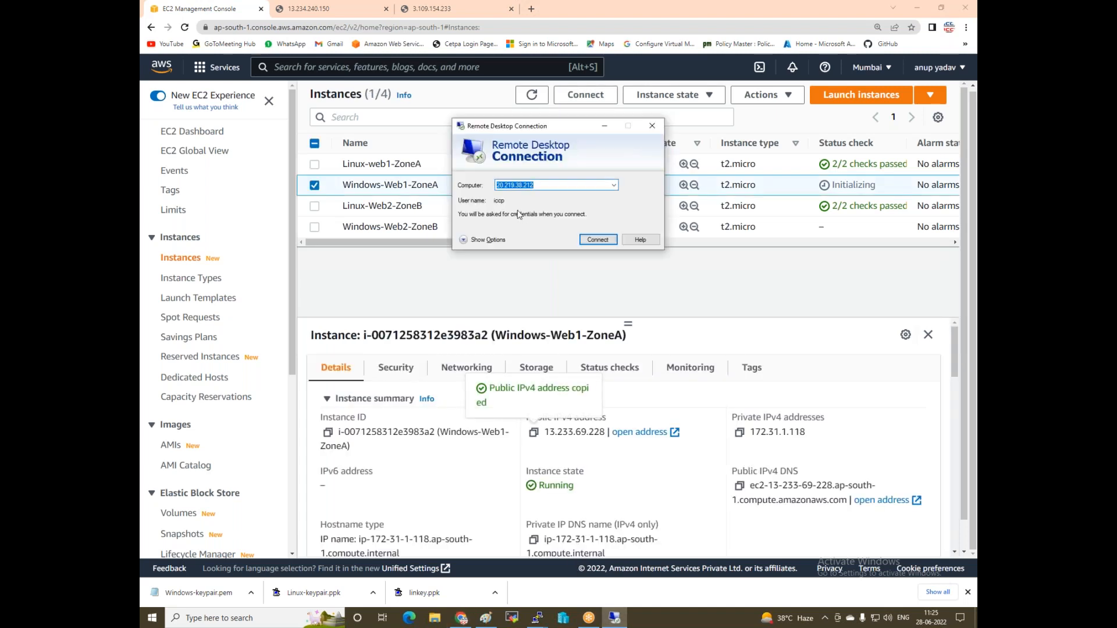
key("ctrl+v")
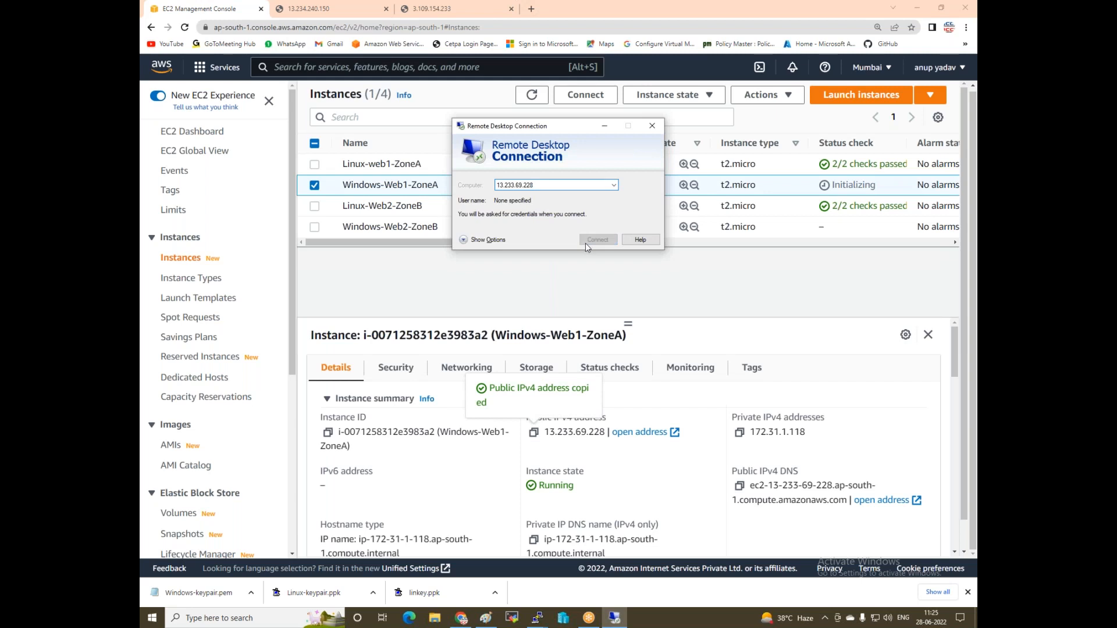
left_click(587, 243)
type("admin")
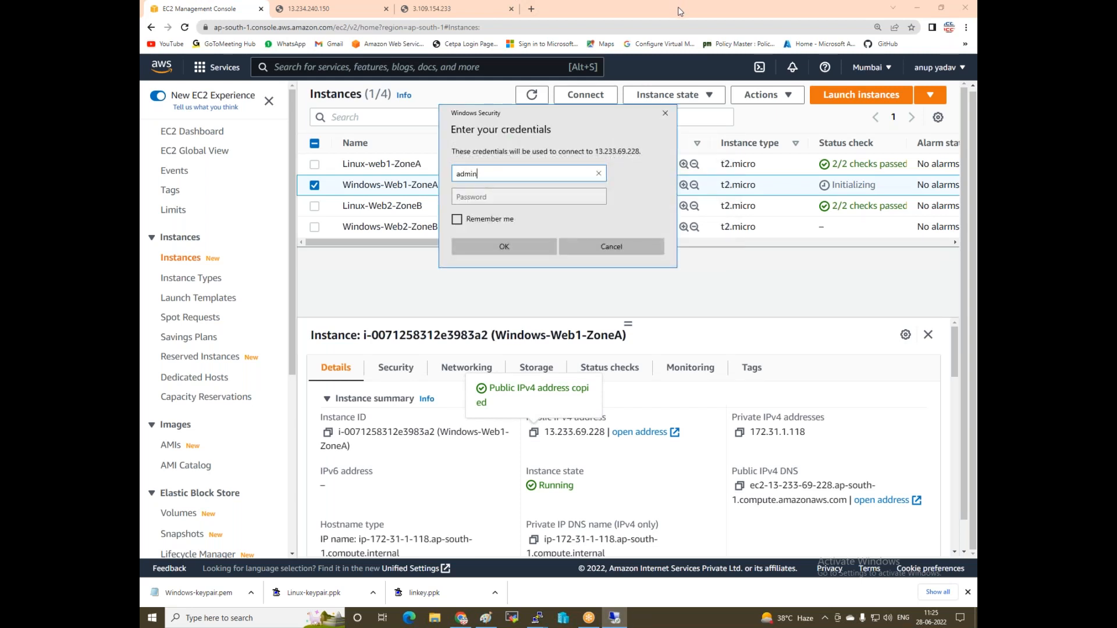
type("istrator")
- Open the RDP client connection details for Windows-Web1-ZoneA in the EC2 console and request its Windows password
left_click(413, 273)
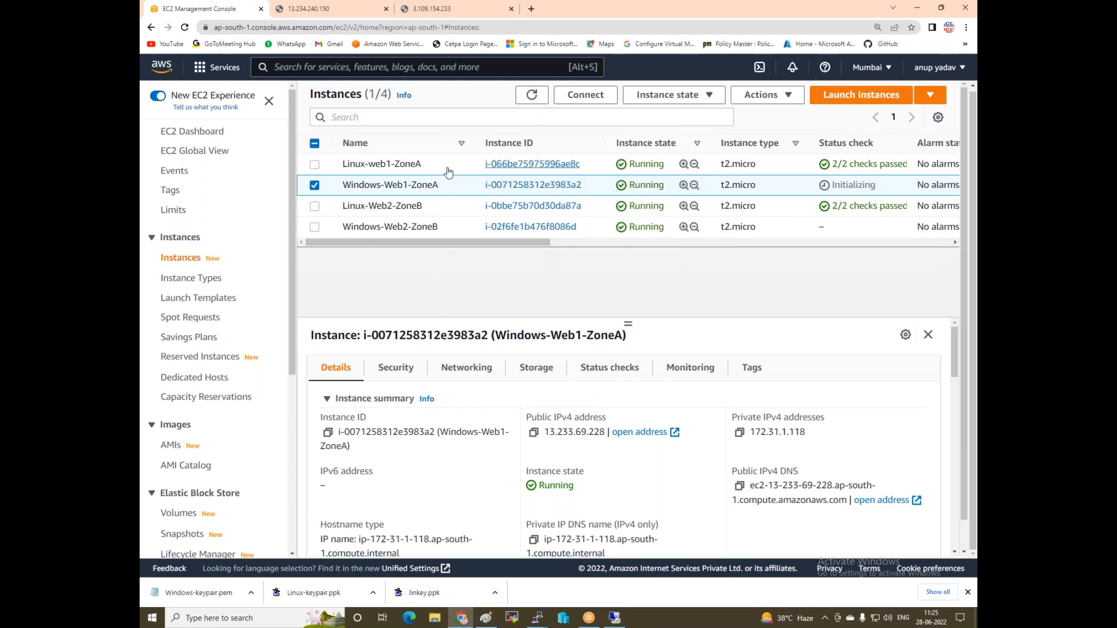
left_click(567, 96)
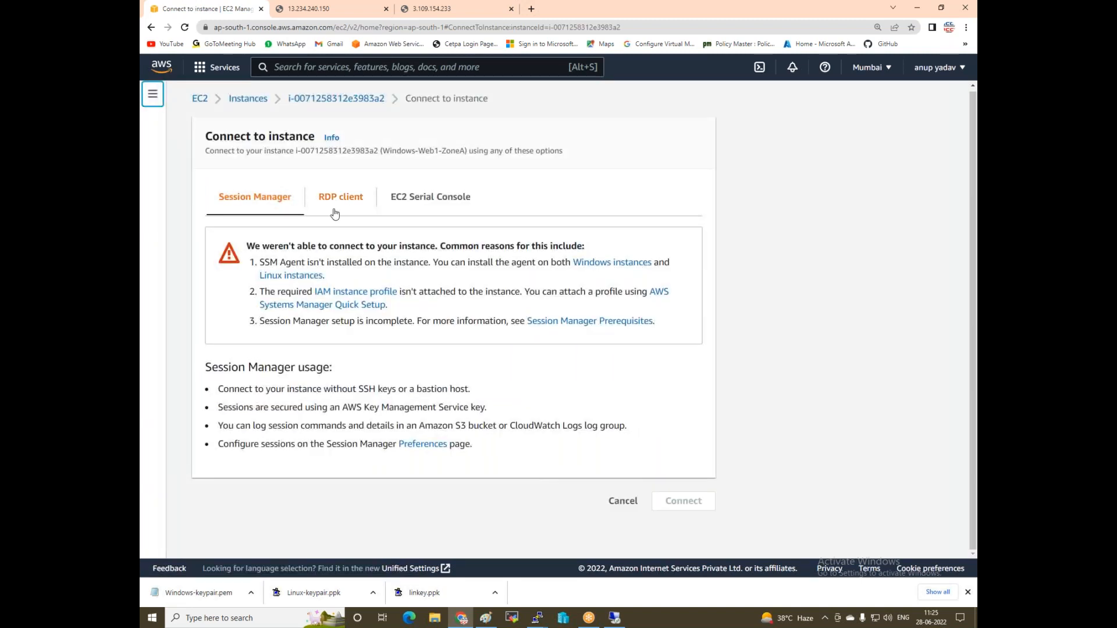
left_click(343, 198)
scroll(327, 201, "down", 2)
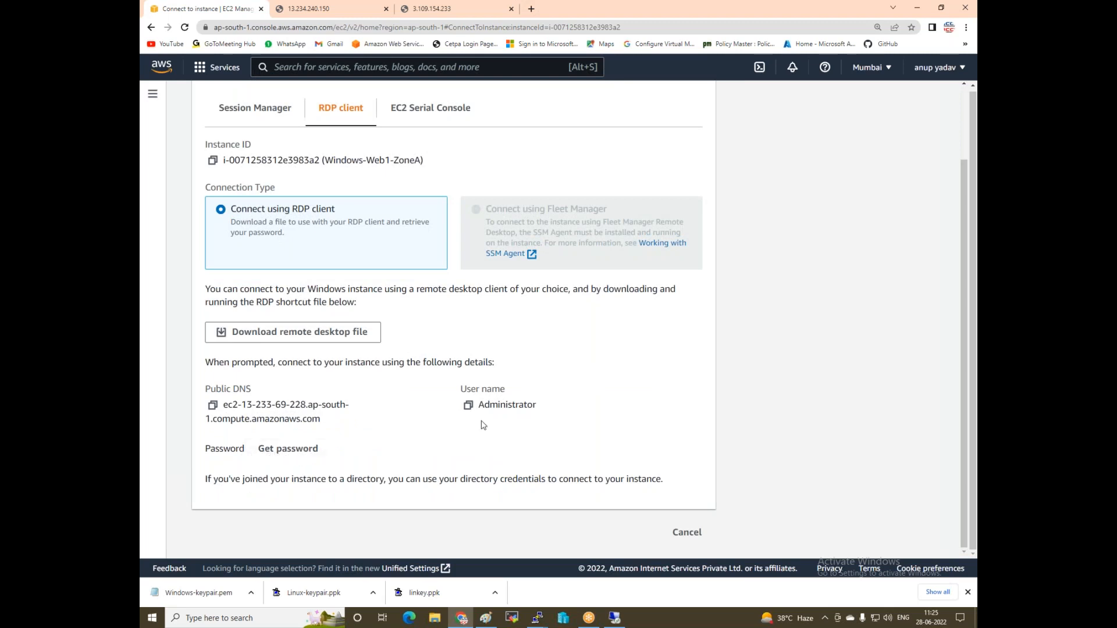
left_click(288, 448)
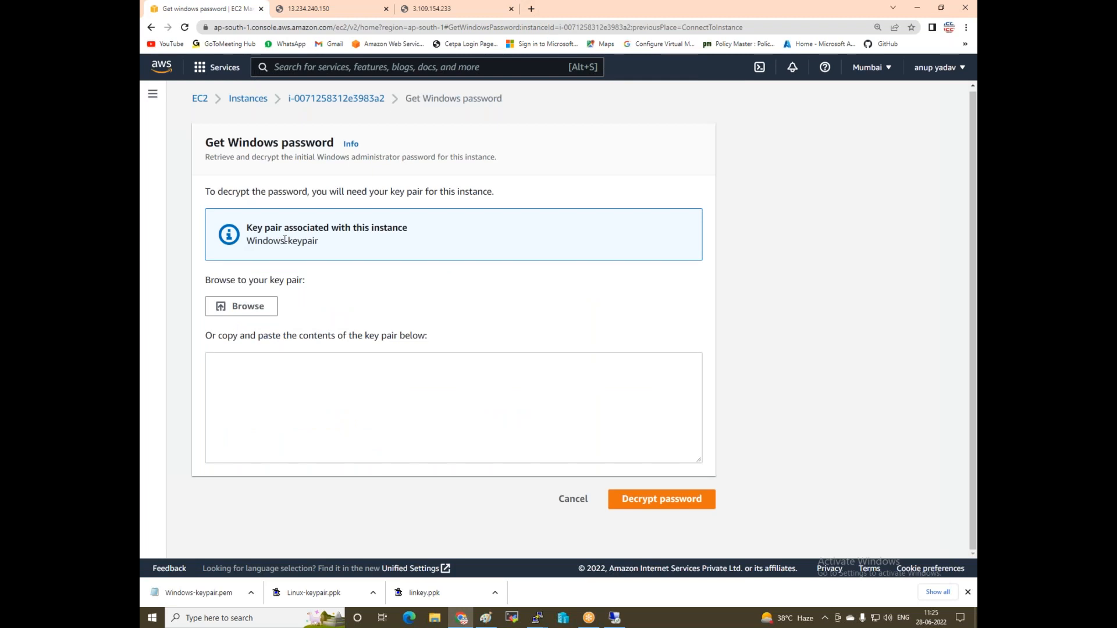
- Load the Windows-keypair PEM file, decrypt the instance's administrator password and copy it
left_click(256, 312)
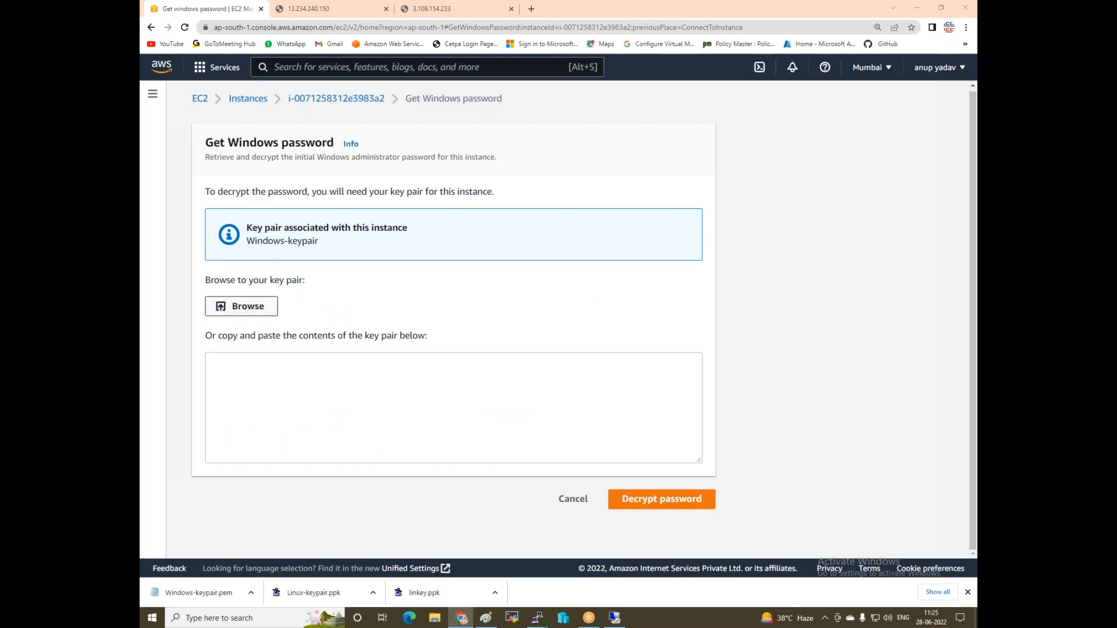
left_click(273, 200)
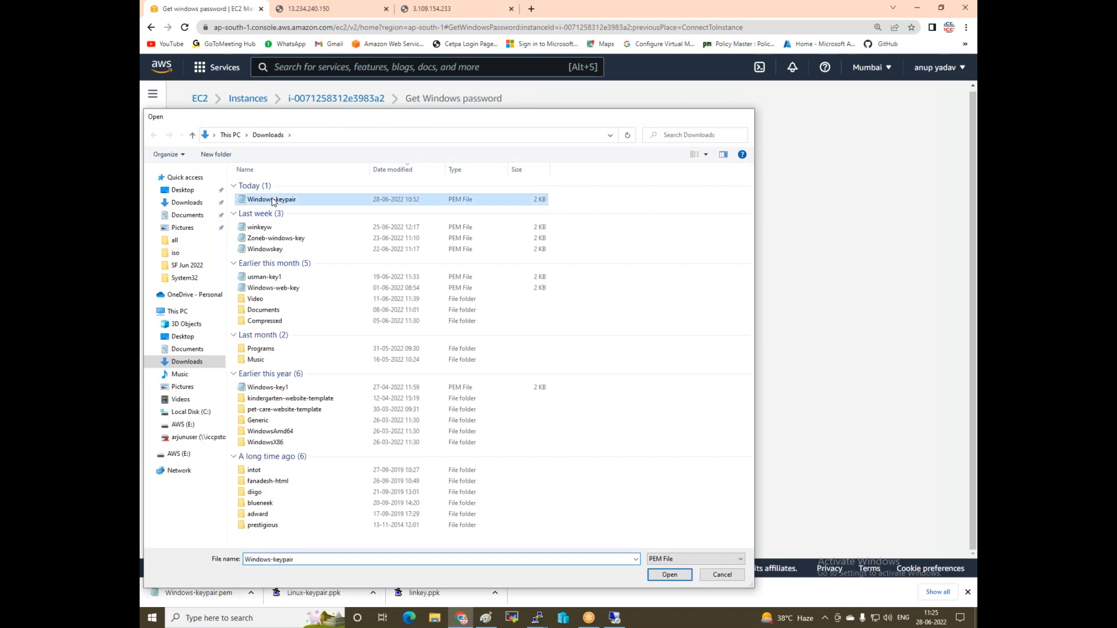
double_click(273, 199)
left_click(664, 536)
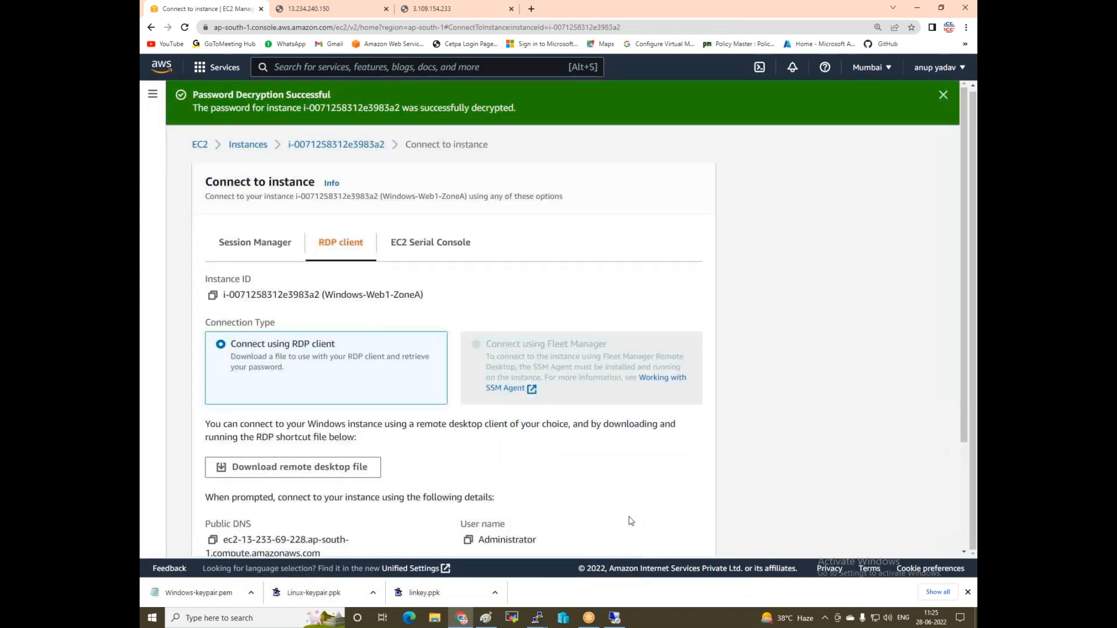
scroll(630, 521, "down", 3)
left_click(213, 454)
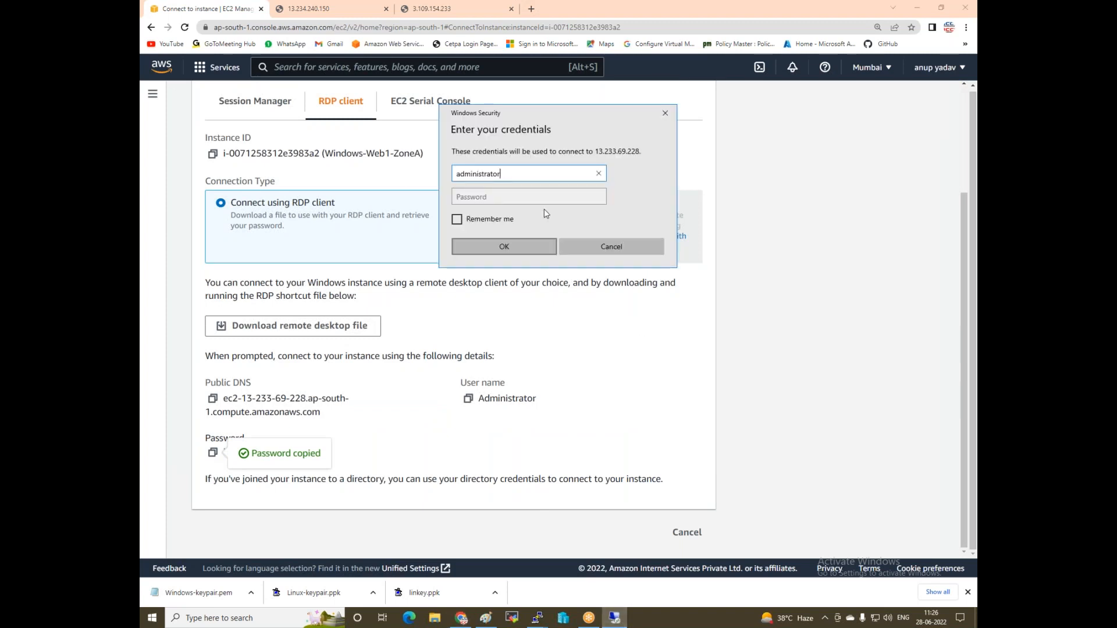
- Enter the copied administrator password to connect to 13.233.69.228, accepting the certificate, and minimize the remote session
left_click(533, 196)
key("ctrl+v")
left_click(512, 247)
left_click(596, 274)
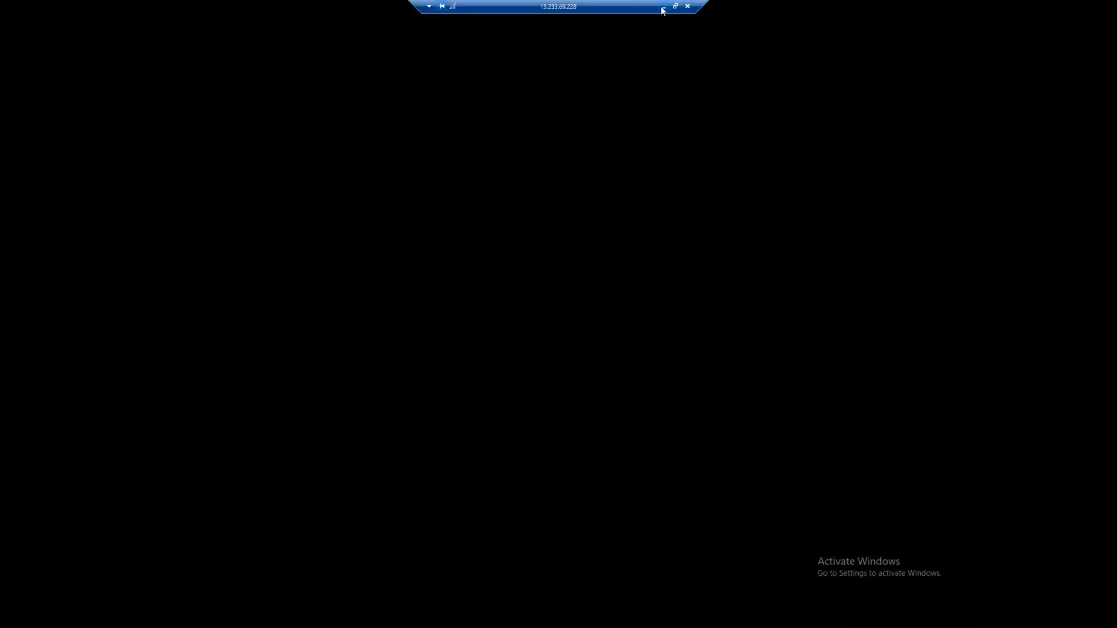
left_click(663, 7)
- Return to the EC2 instances list and select only Windows-Web2-ZoneB to review its instance details
scroll(221, 287, "up", 3)
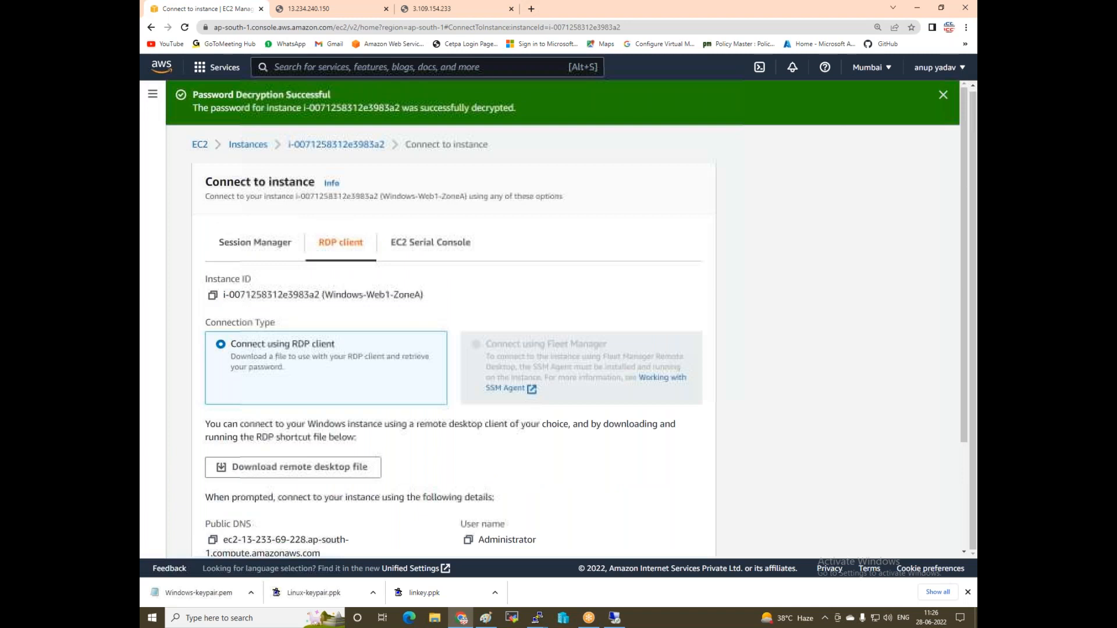
left_click(245, 147)
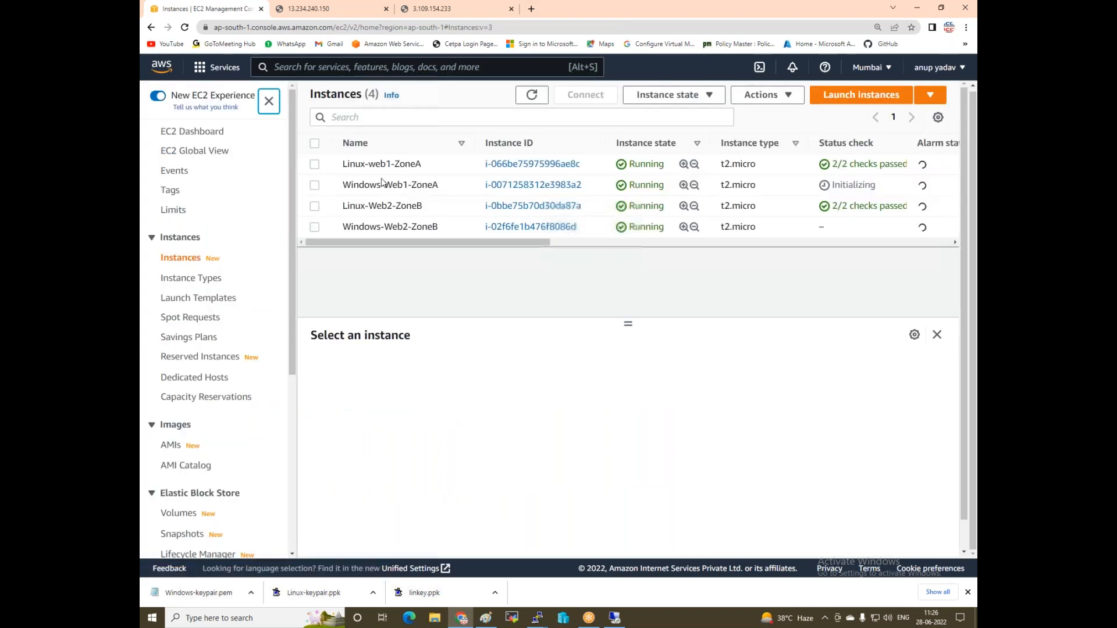
left_click(314, 207)
left_click(314, 207)
left_click(314, 227)
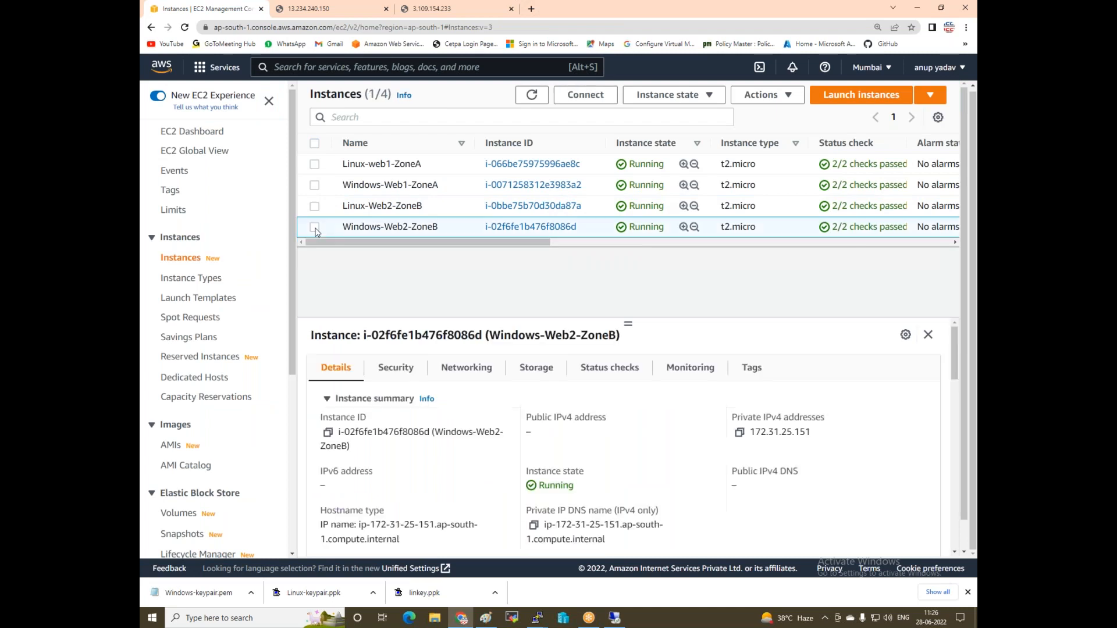
scroll(522, 461, "down", 2)
scroll(522, 461, "up", 2)
scroll(549, 446, "up", 1)
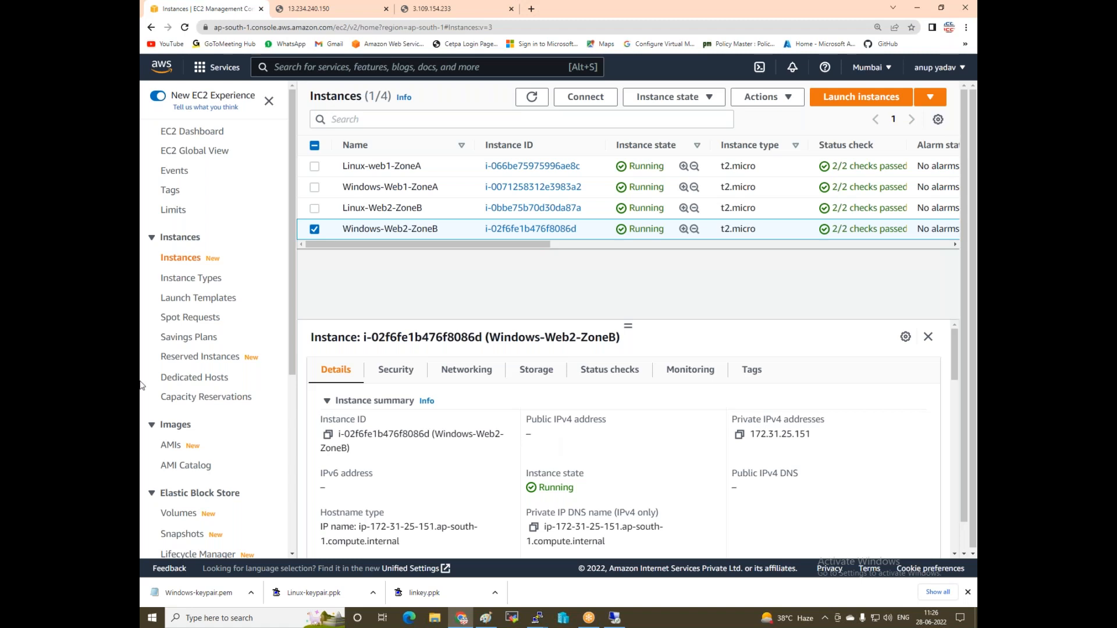
- Allocate a new Elastic IP address from Amazon's pool of IPv4 addresses
scroll(203, 240, "down", 3)
scroll(203, 240, "down", 2)
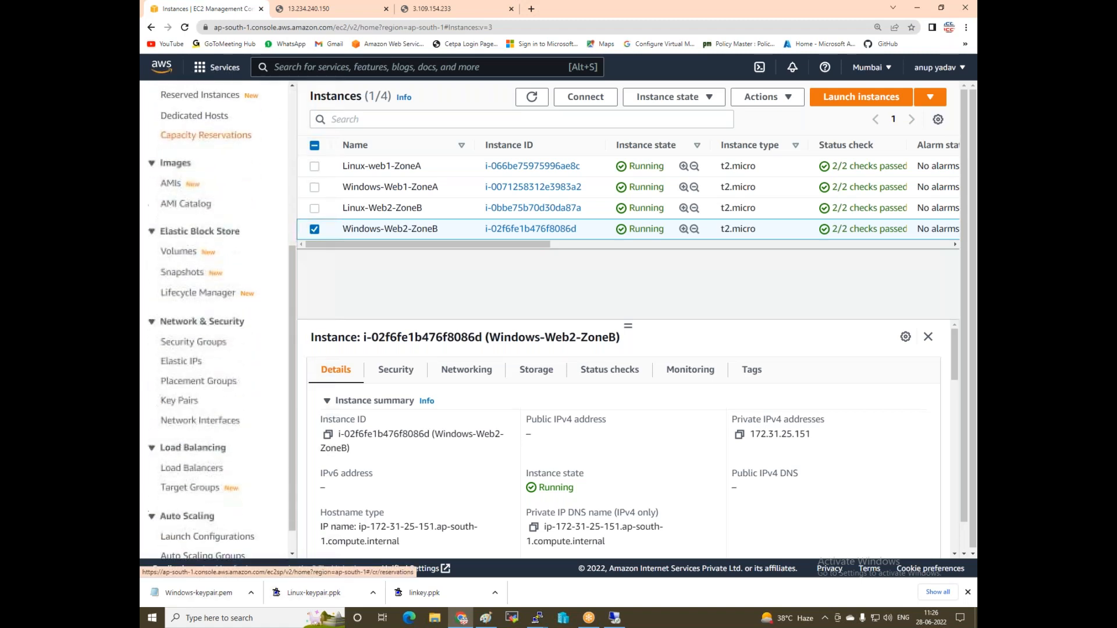
left_click(188, 361)
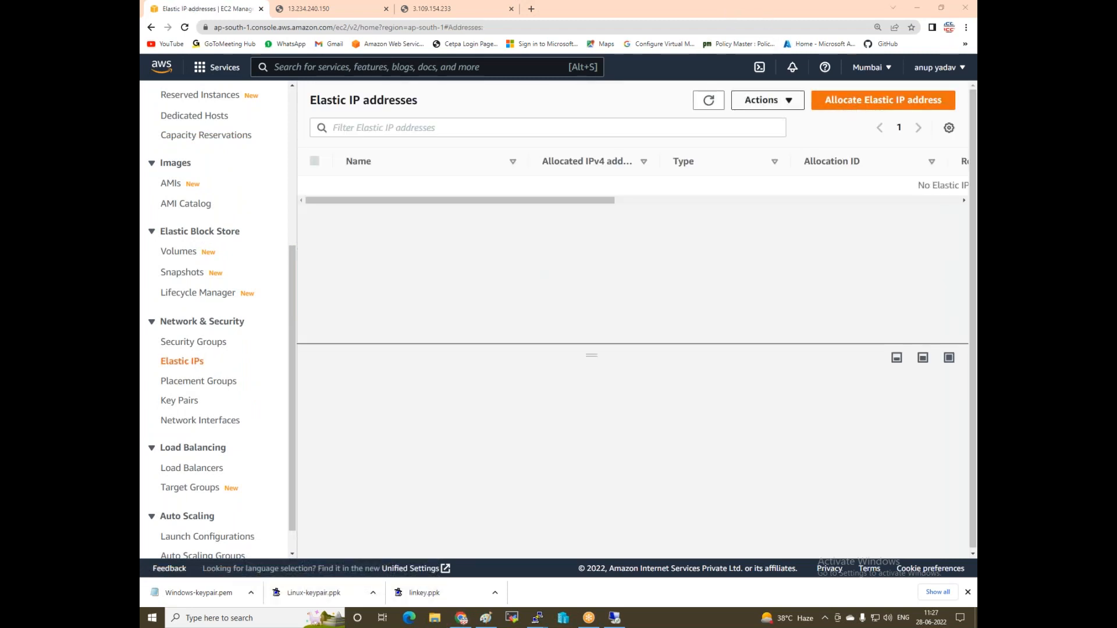
left_click(832, 103)
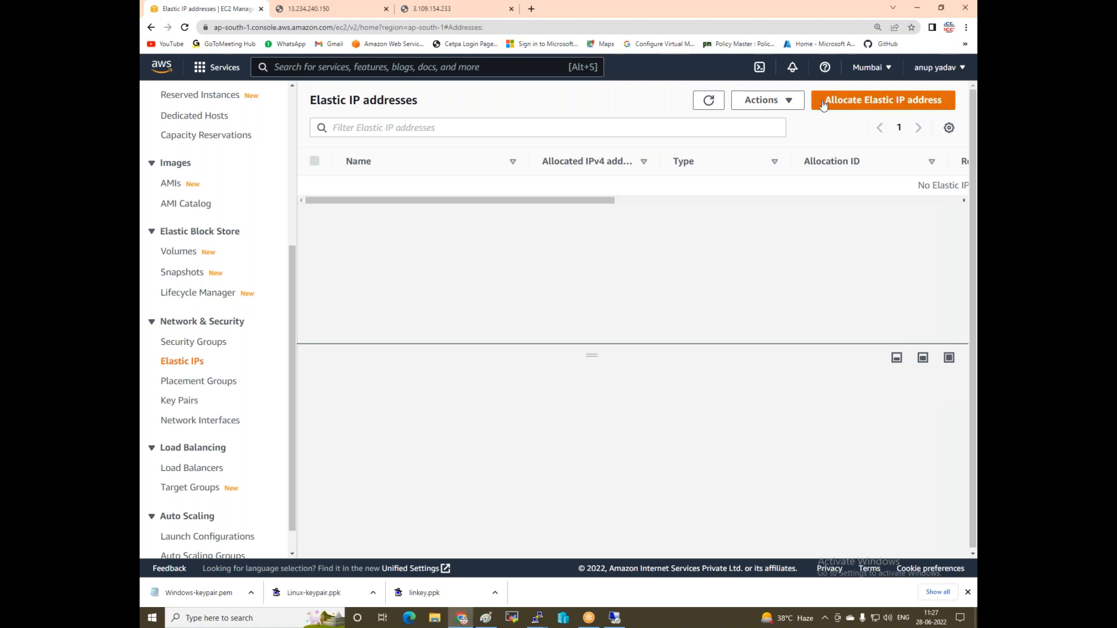
scroll(314, 418, "down", 2)
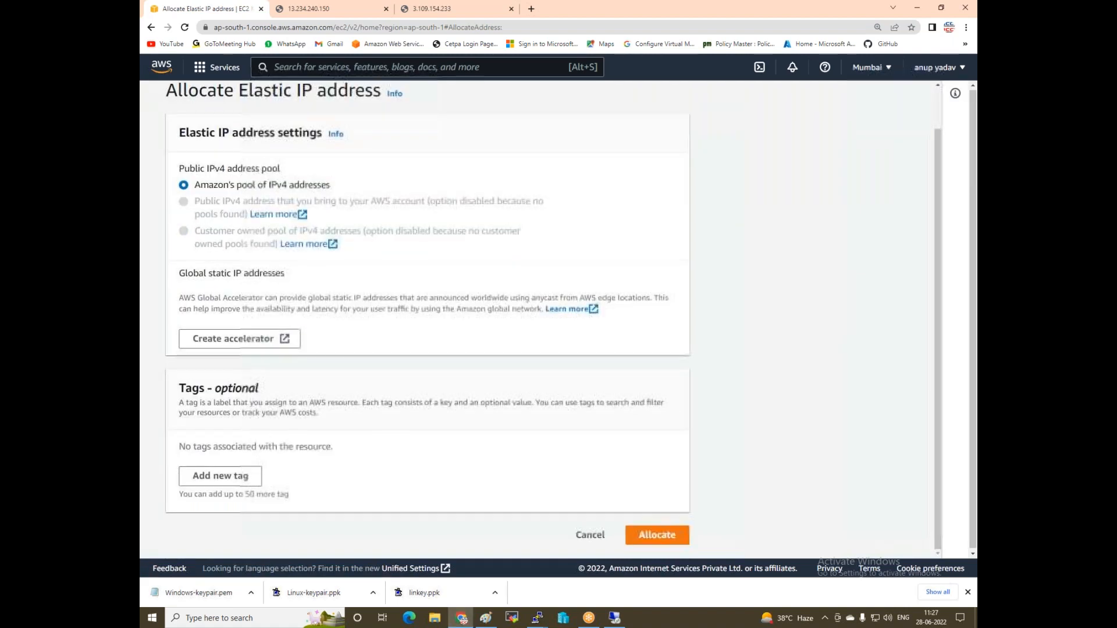
left_click(647, 538)
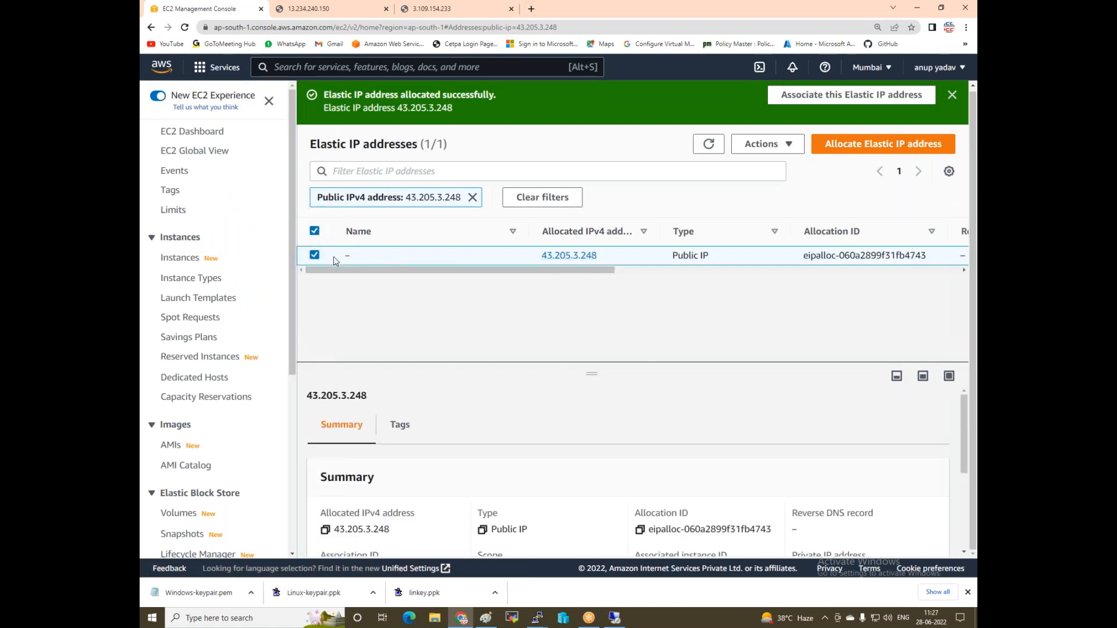
- Associate the Elastic IP address 43.205.3.248 with the Windows-Web2-ZoneB instance
left_click(314, 256)
left_click(342, 270)
left_click(745, 163)
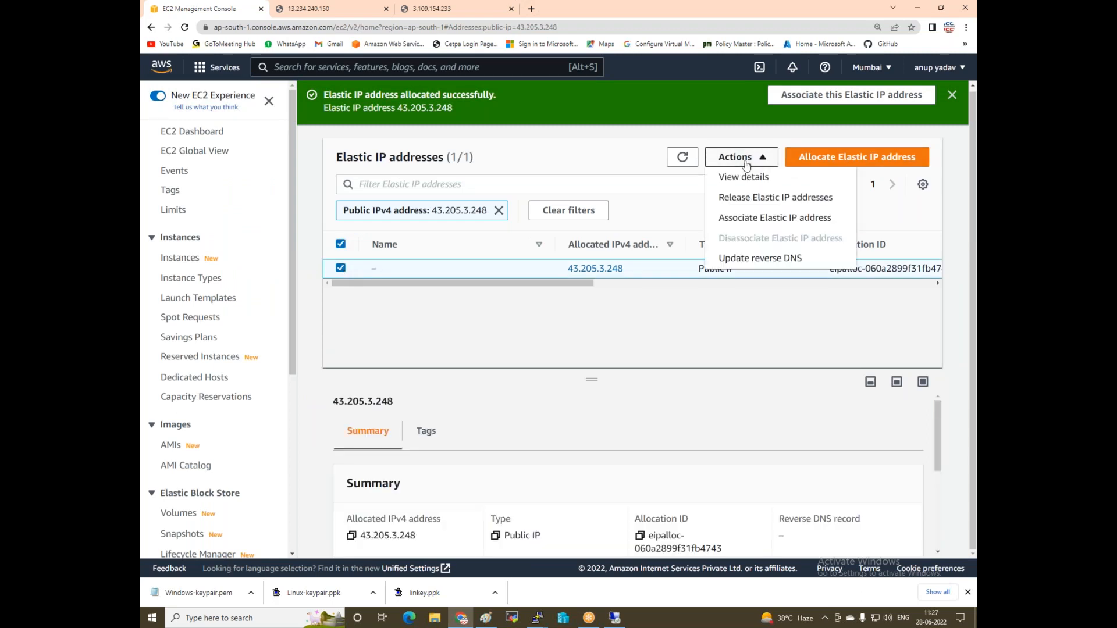
left_click(749, 218)
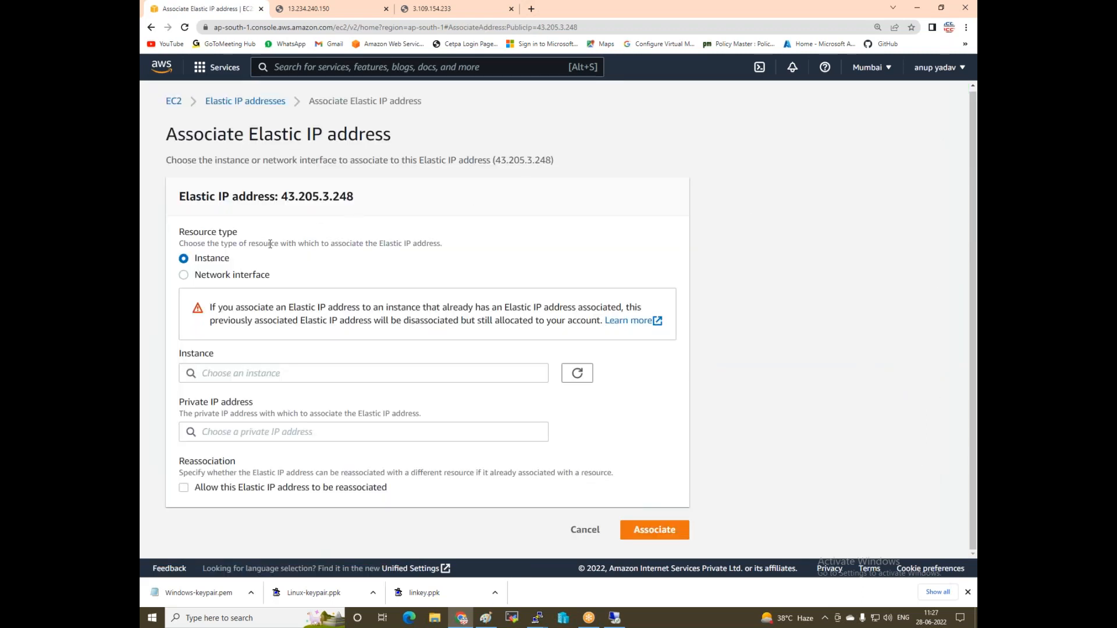
left_click(382, 378)
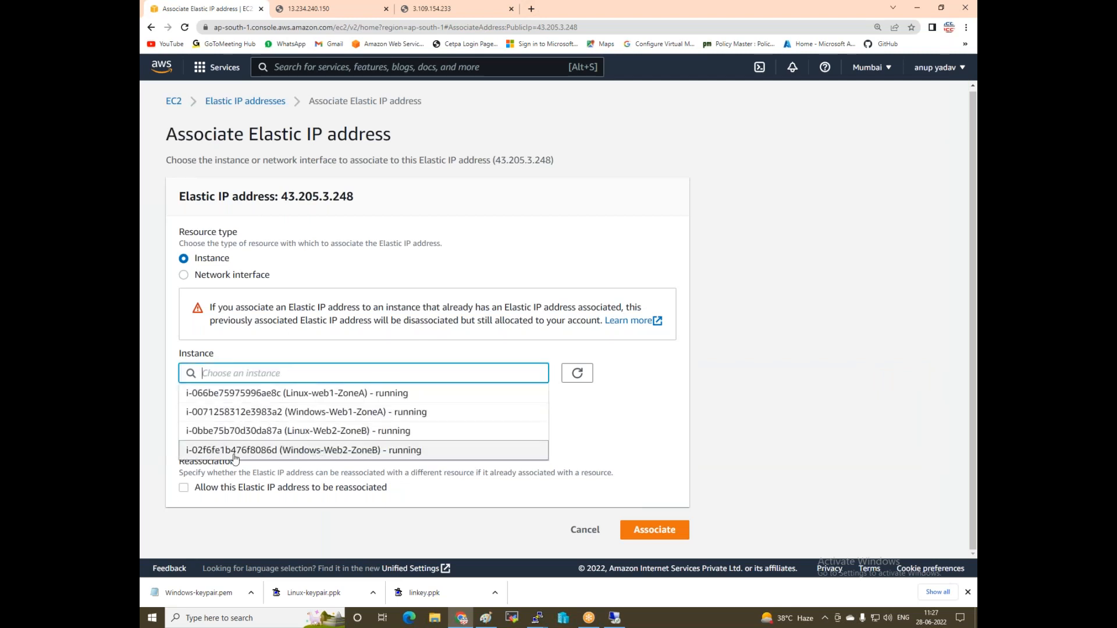
left_click(341, 451)
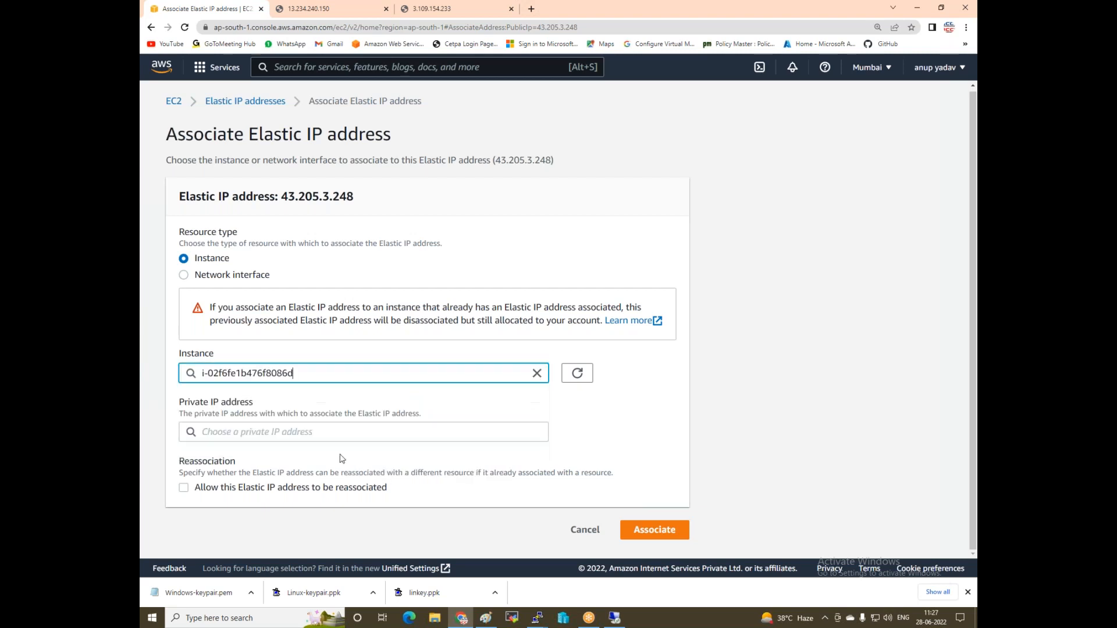
left_click(643, 536)
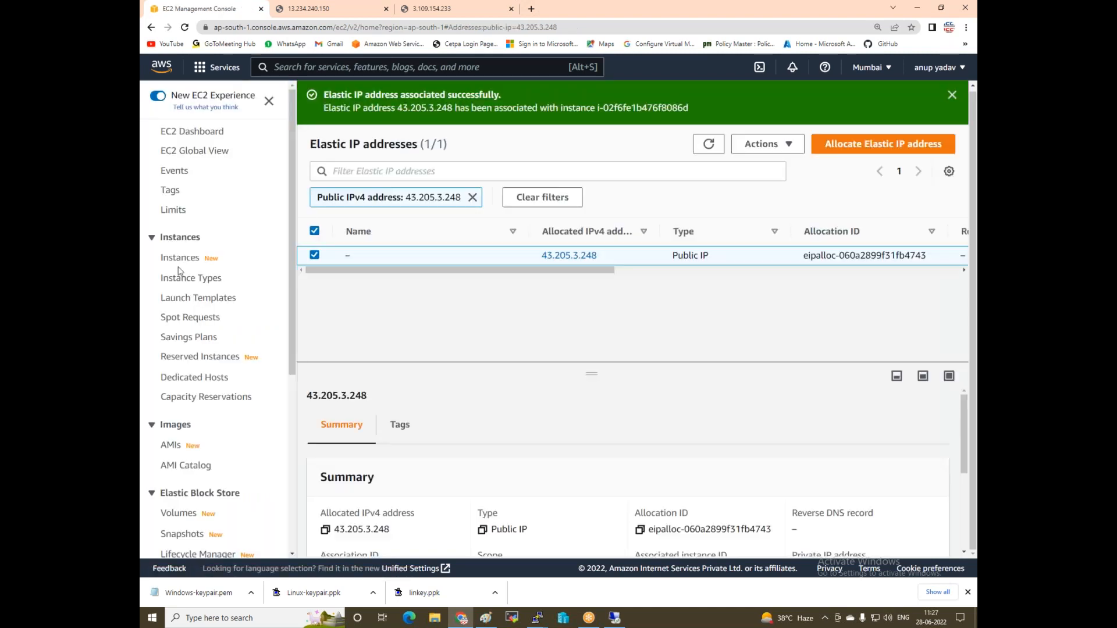
- Refresh the EC2 instances list, select Windows-Web2-ZoneB and copy its public IPv4 address
left_click(177, 260)
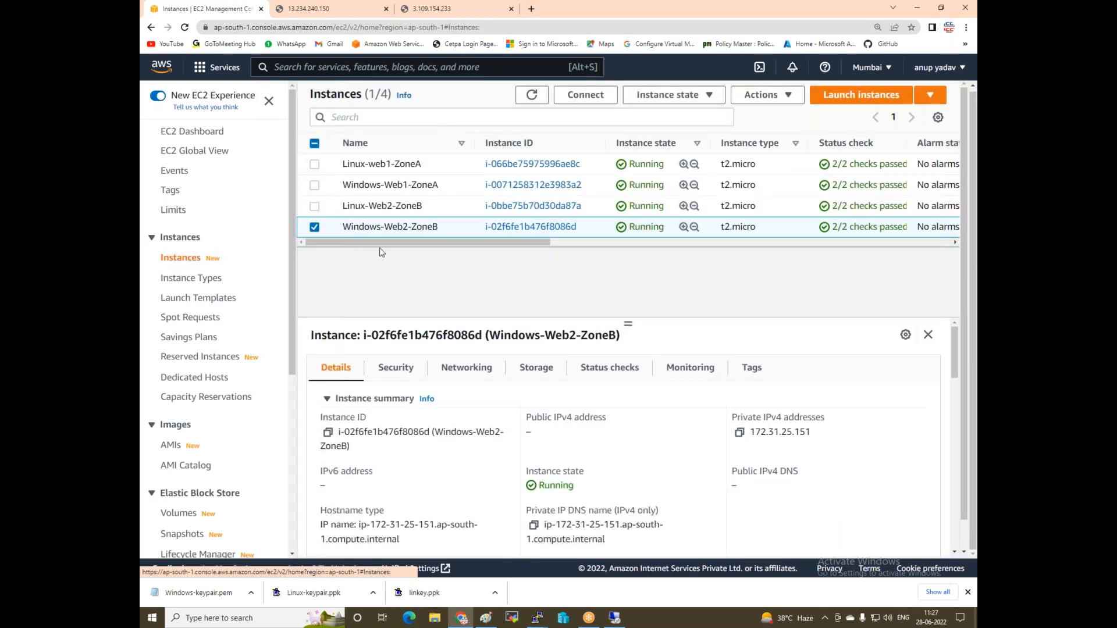
left_click(531, 95)
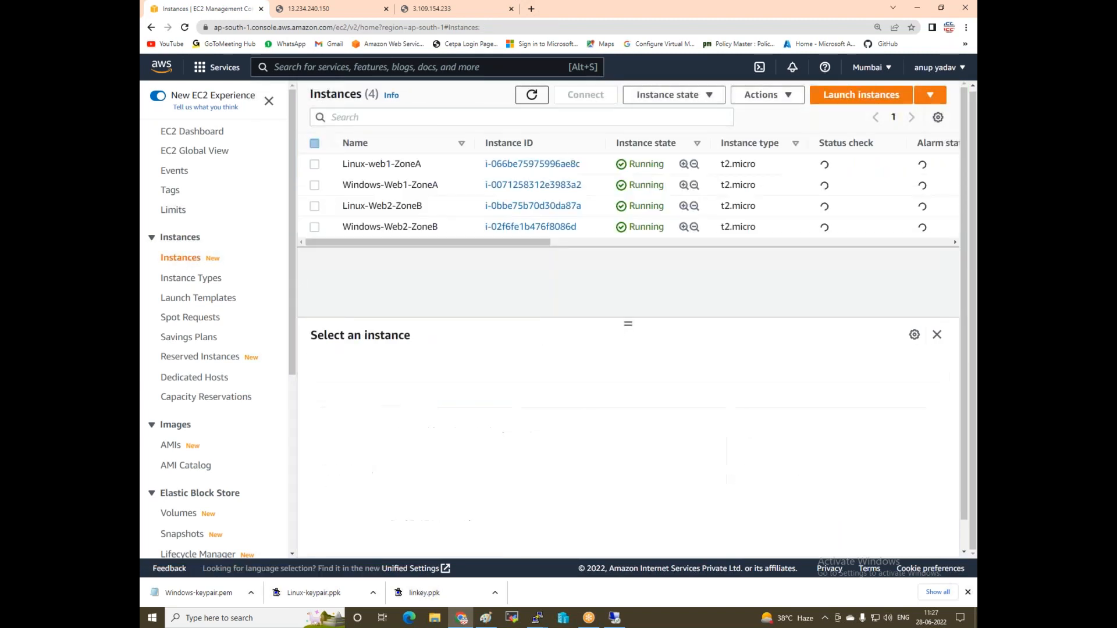
left_click(315, 228)
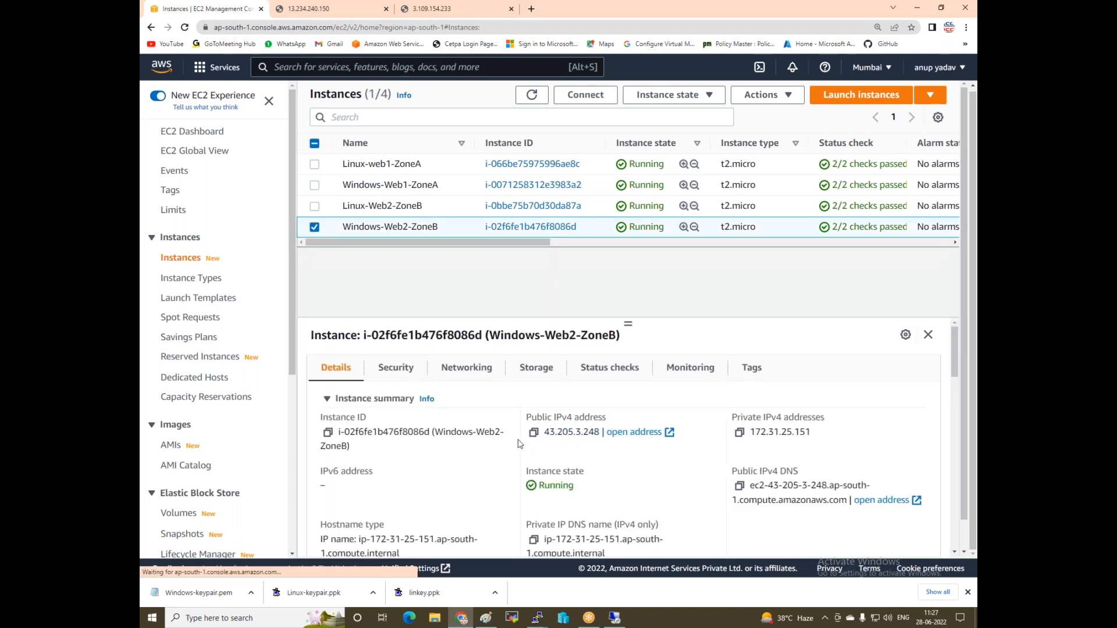
left_click(533, 433)
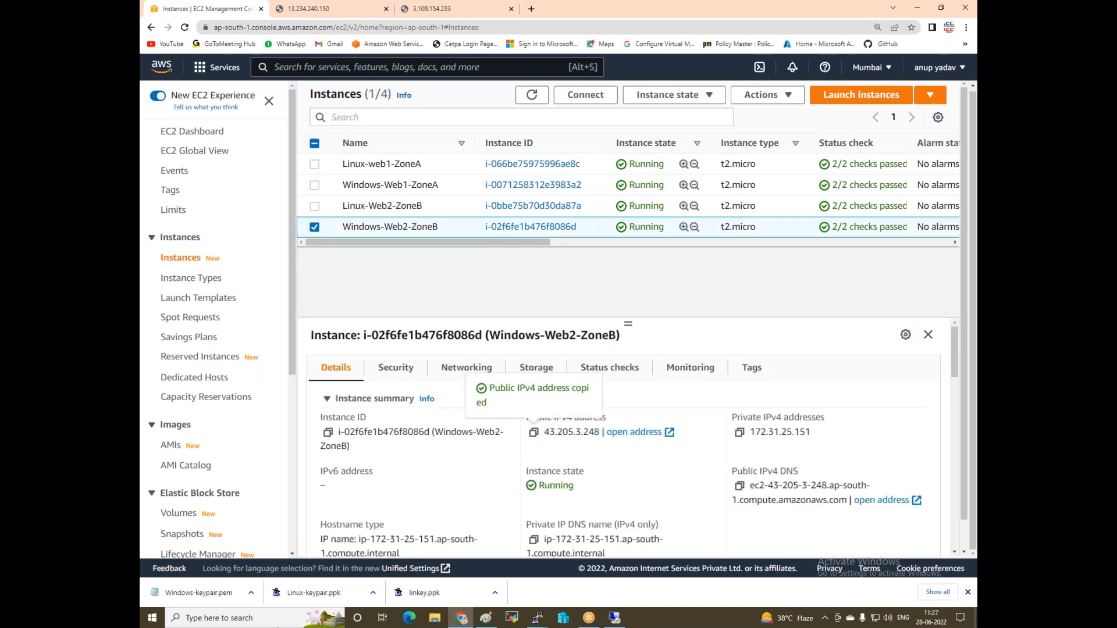
- Start a Remote Desktop connection to 43.205.3.248 and enter administrator as the user name
left_click(249, 619)
type("rem")
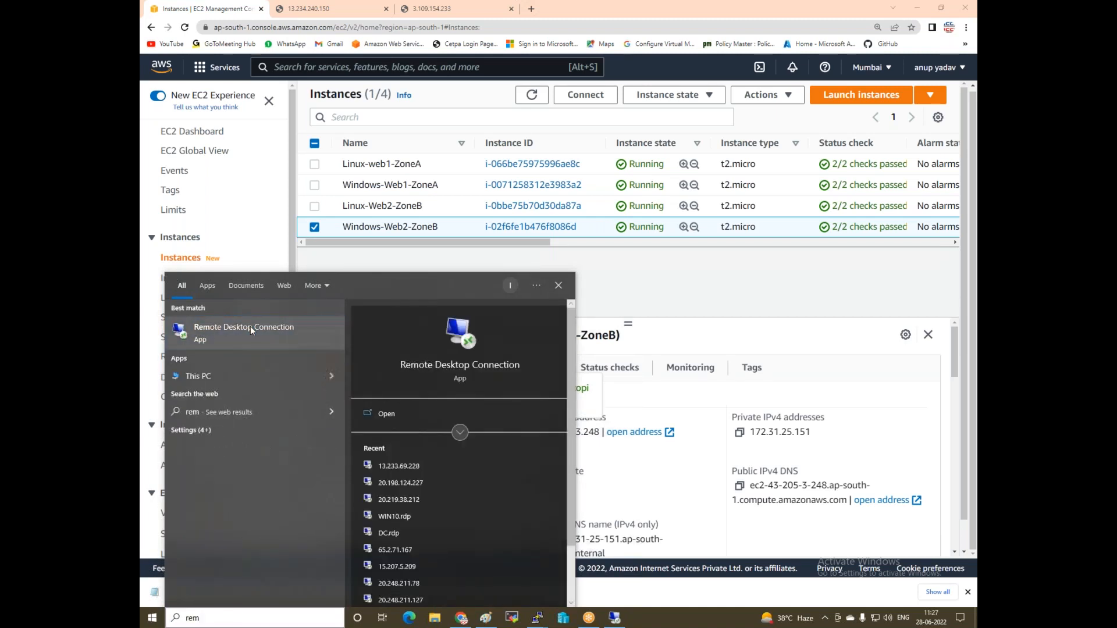
left_click(250, 327)
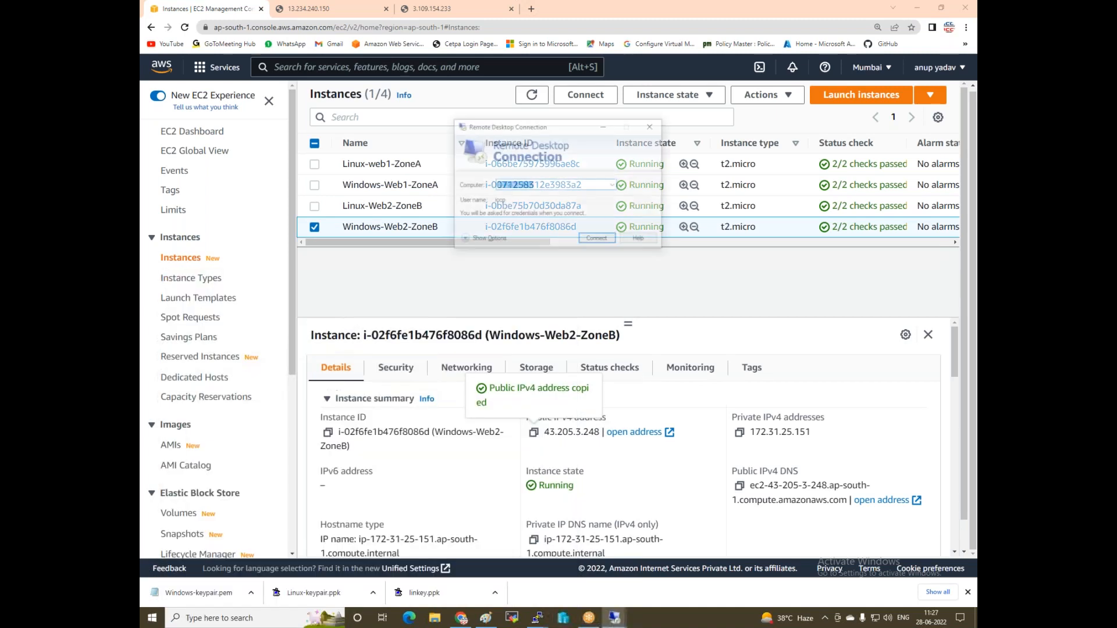
key("ctrl+v")
left_click(597, 239)
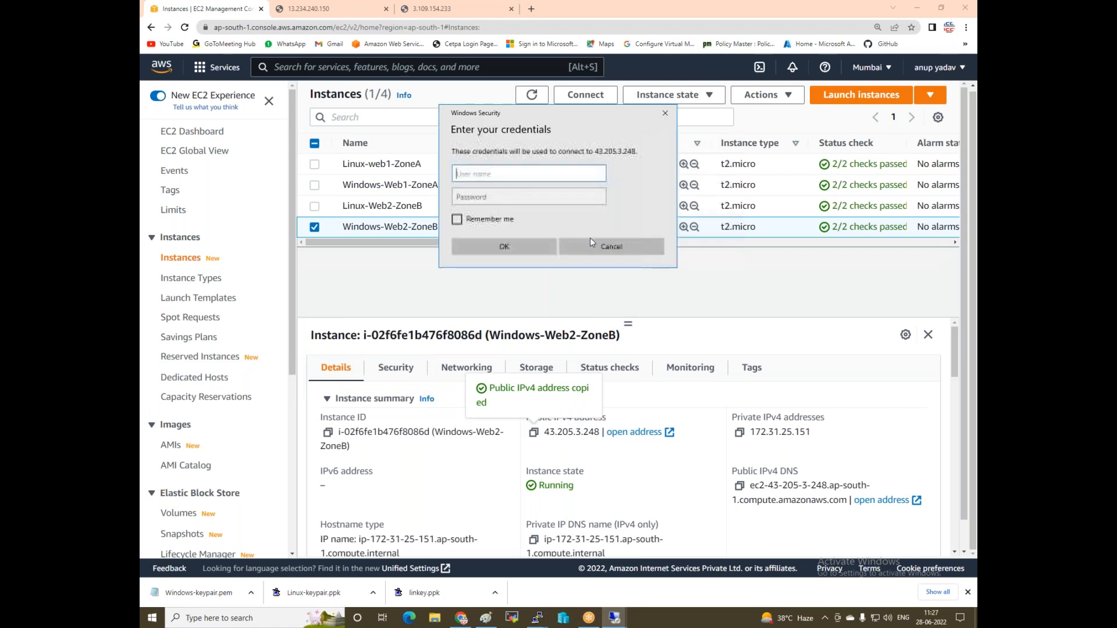
type("admini")
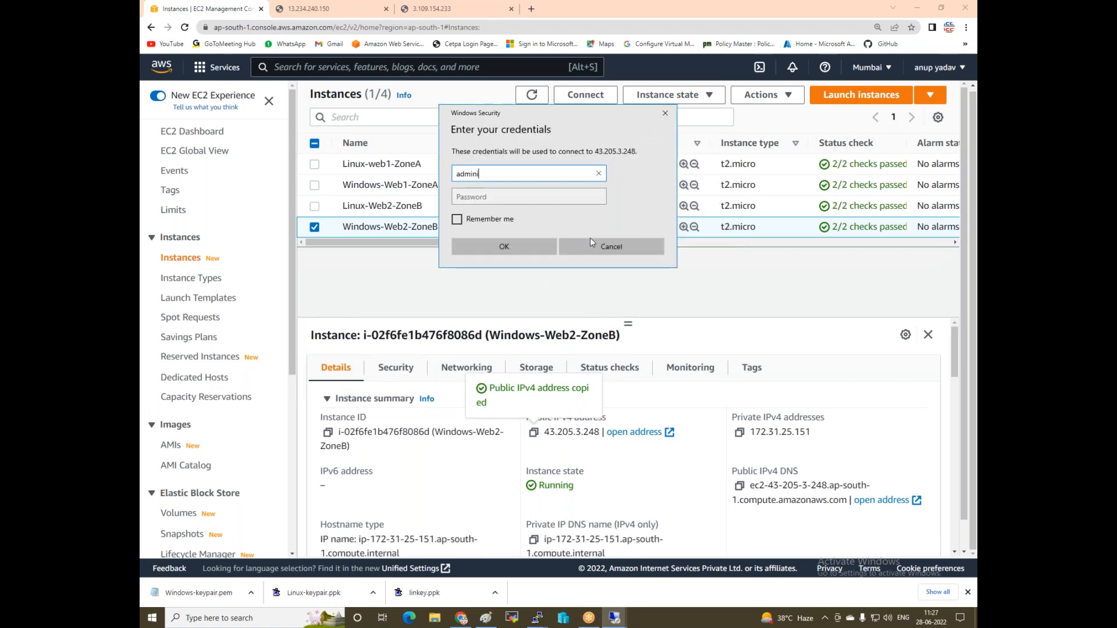
type("strator")
left_click(504, 247)
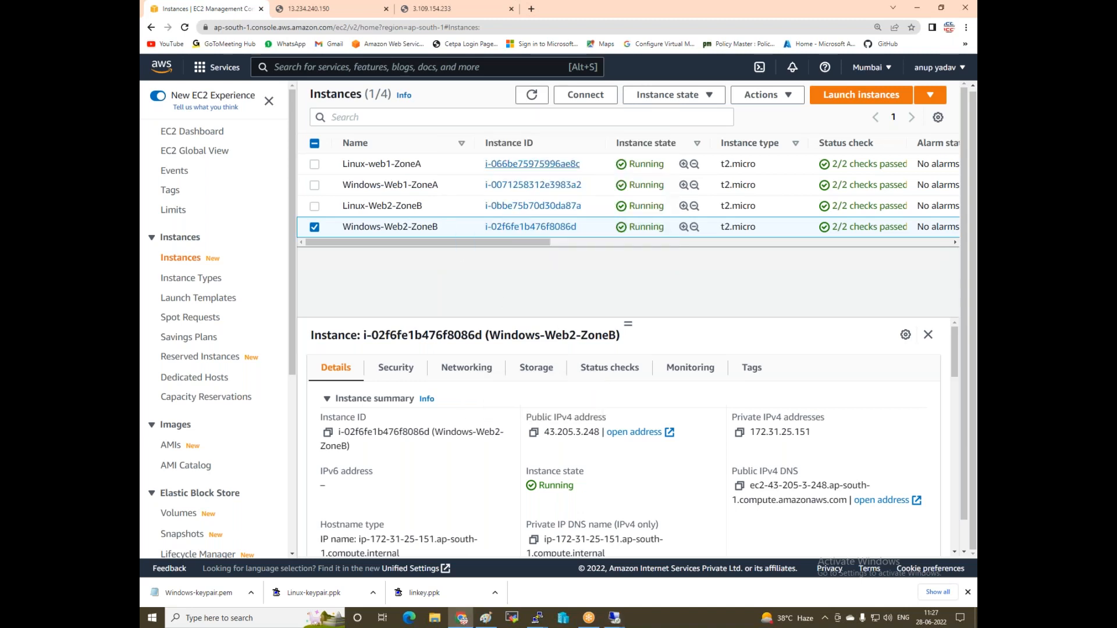
- Open the RDP client connection details for Windows-Web2-ZoneB in the EC2 console and request its Windows password
left_click(583, 97)
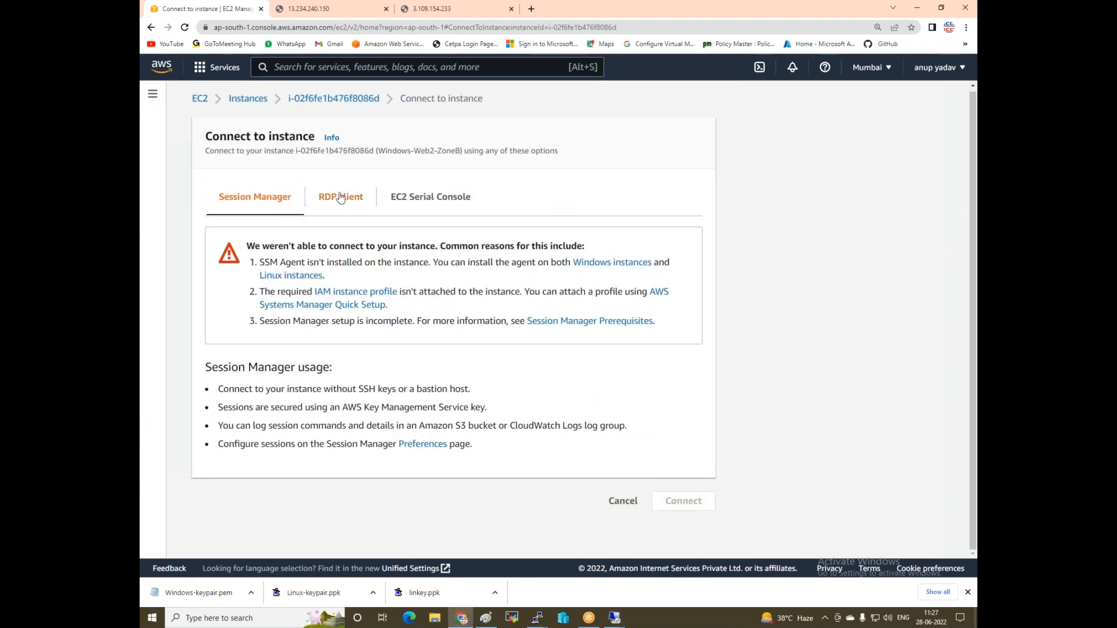
left_click(338, 197)
scroll(307, 389, "down", 2)
left_click(293, 450)
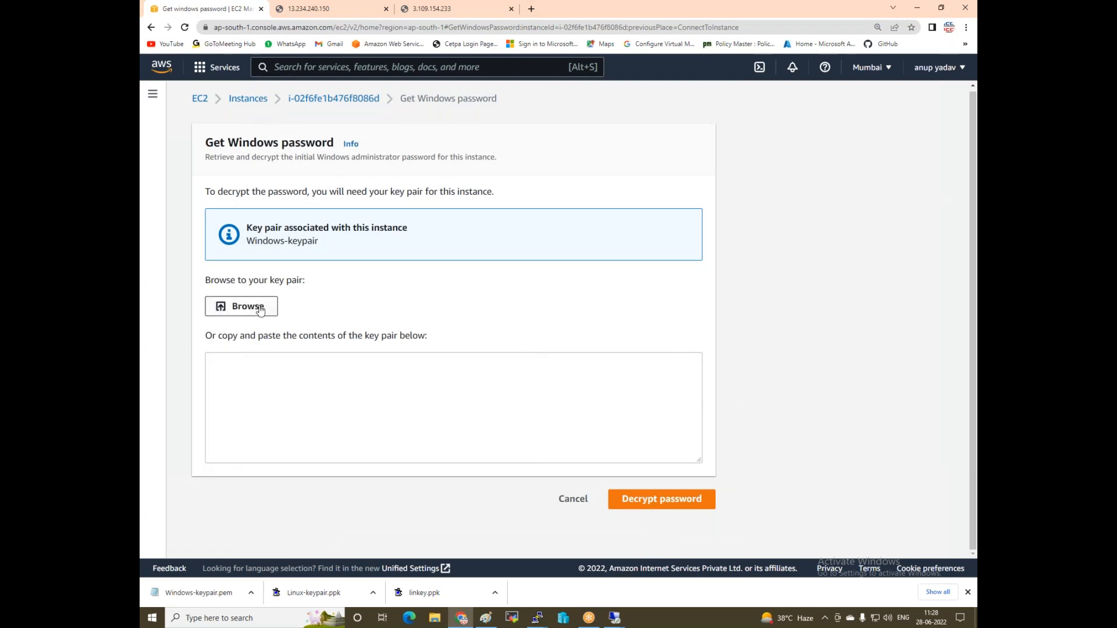
- Decrypt the Windows-Web2-ZoneB administrator password with the Windows-keypair PEM file and copy it
left_click(242, 306)
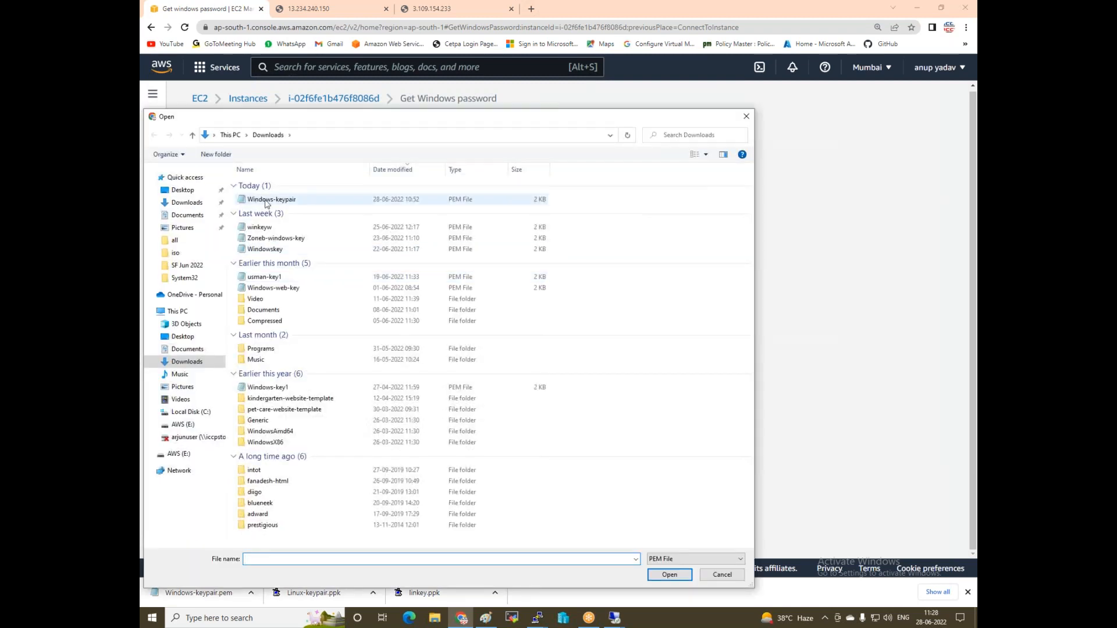
left_click(266, 200)
left_click(670, 575)
left_click(652, 544)
scroll(479, 330, "down", 3)
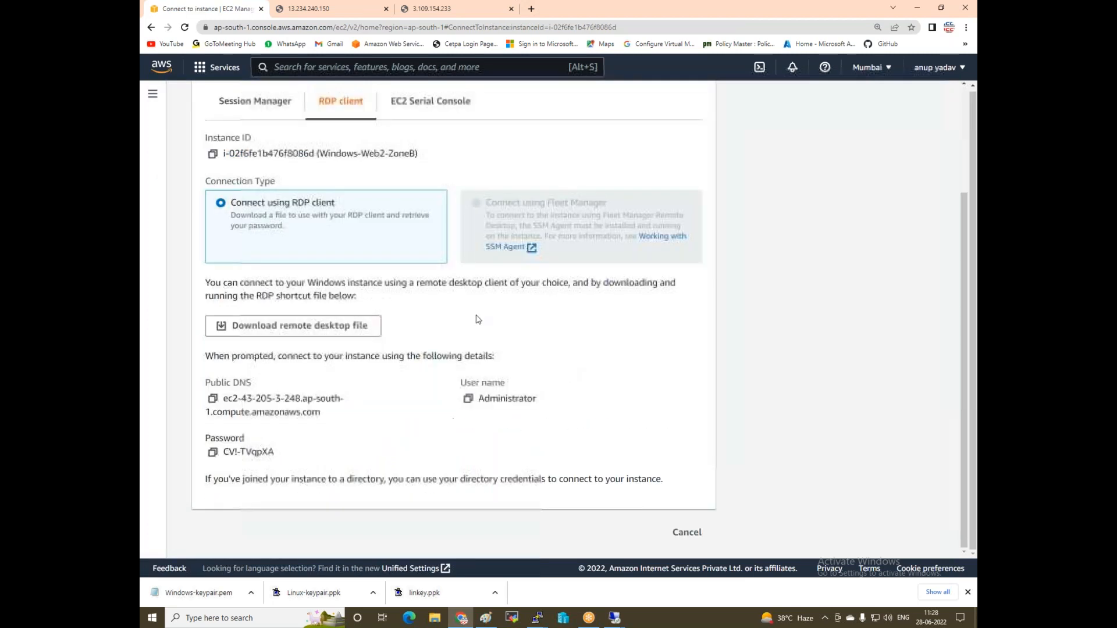
left_click(212, 458)
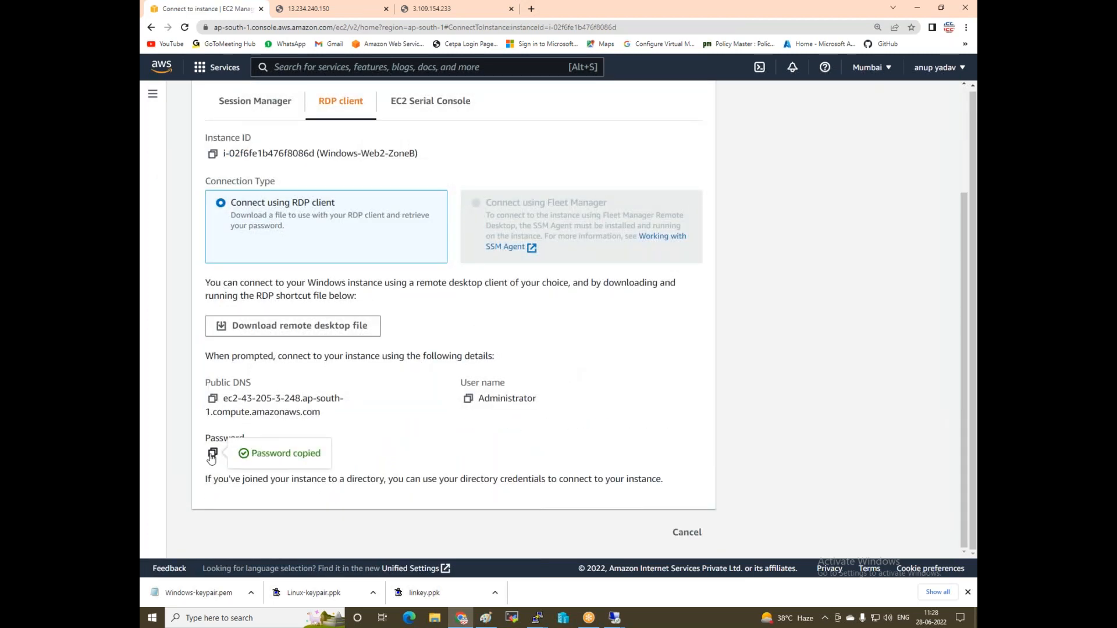
- Enter the copied administrator password to connect to 43.205.3.248, accepting the certificate, and minimize the remote session
mouse_move(613, 617)
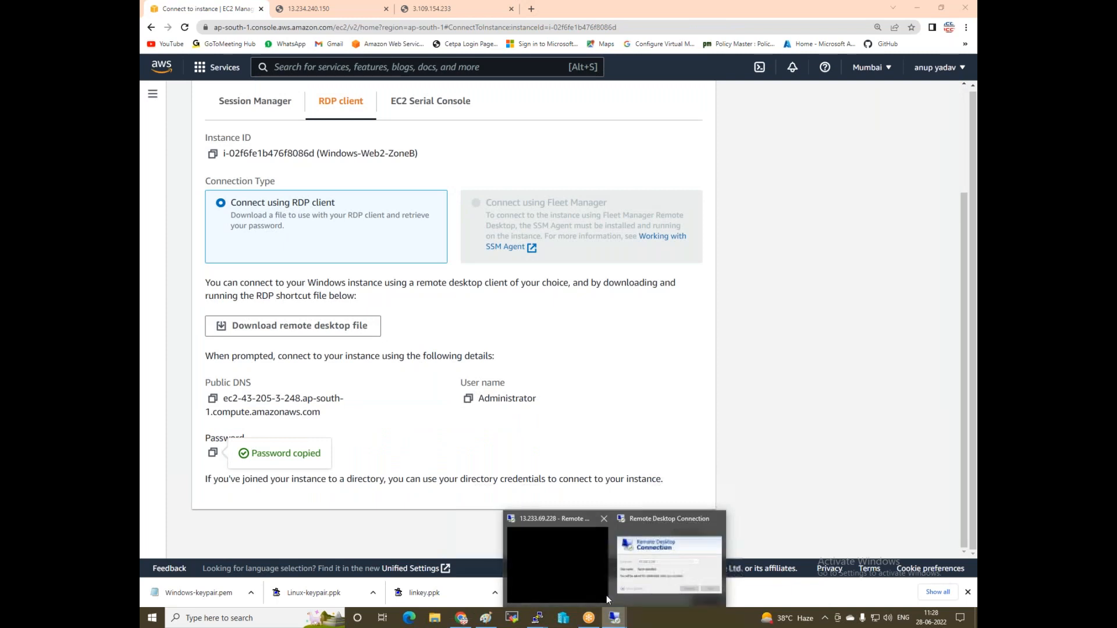
left_click(650, 558)
left_click(513, 198)
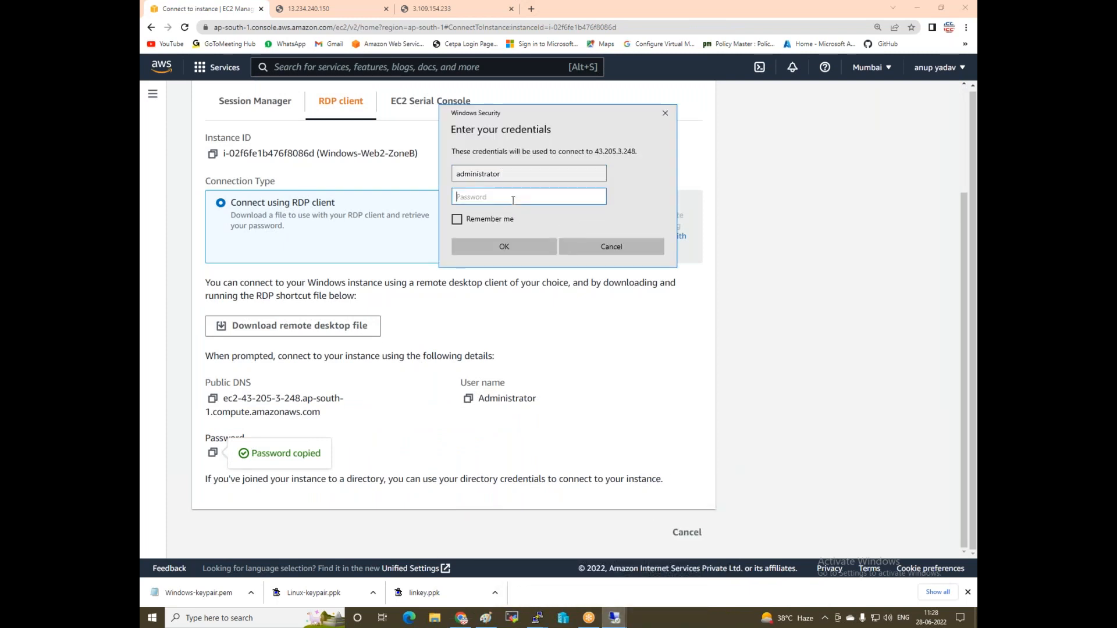
key("ctrl+v")
left_click(505, 246)
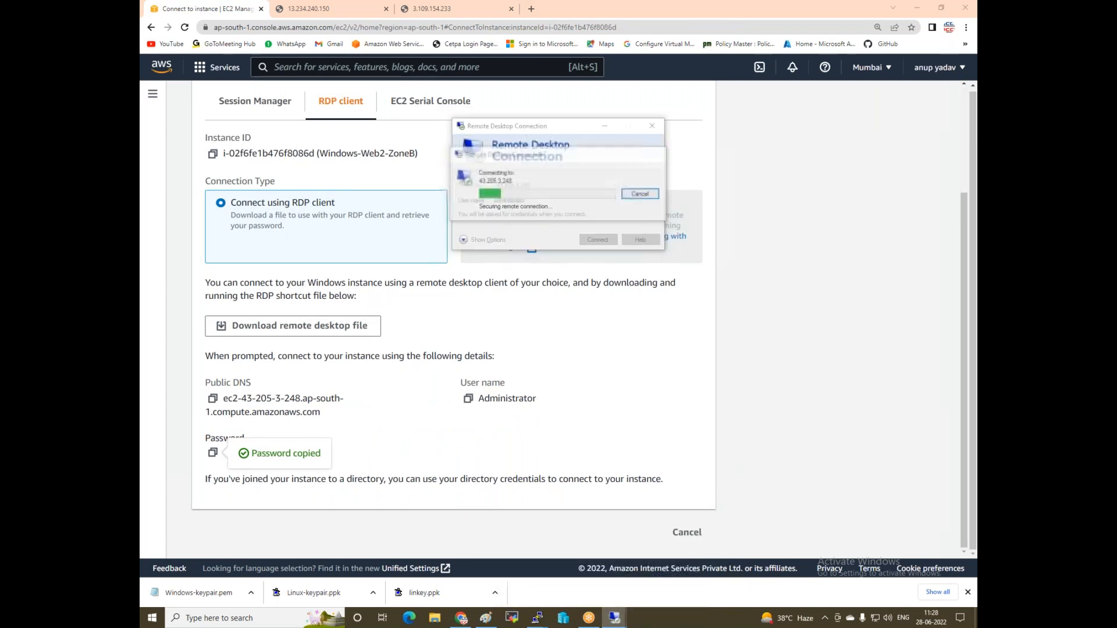
left_click(591, 275)
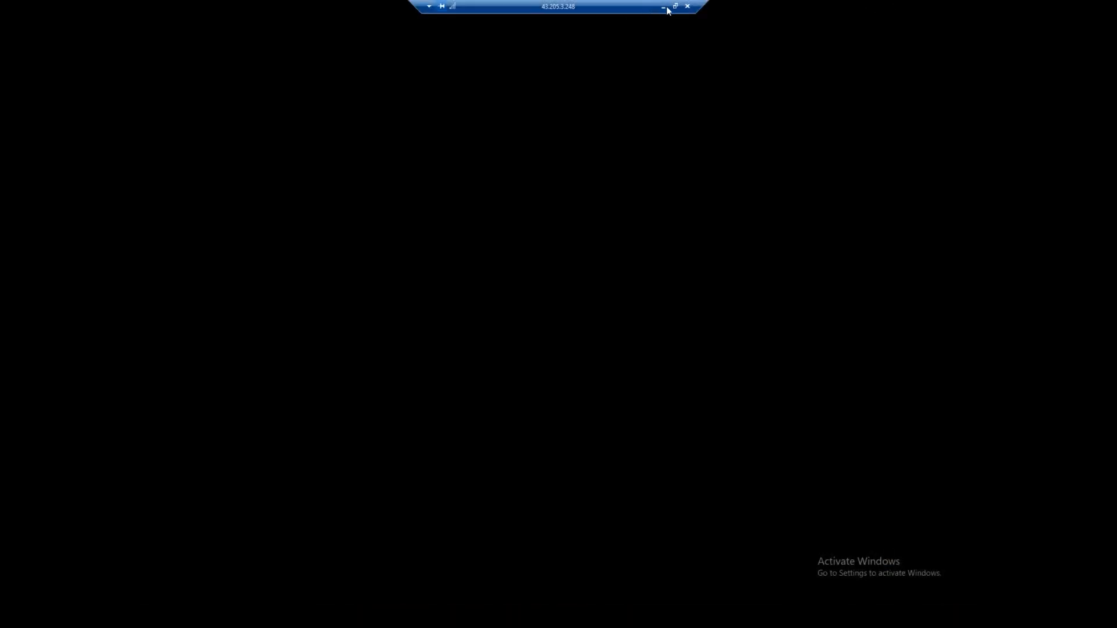
left_click(663, 7)
- Check the desktop of the 13.233.69.228 remote session, minimize it and switch to the Paint diagram
mouse_move(537, 618)
left_click(532, 558)
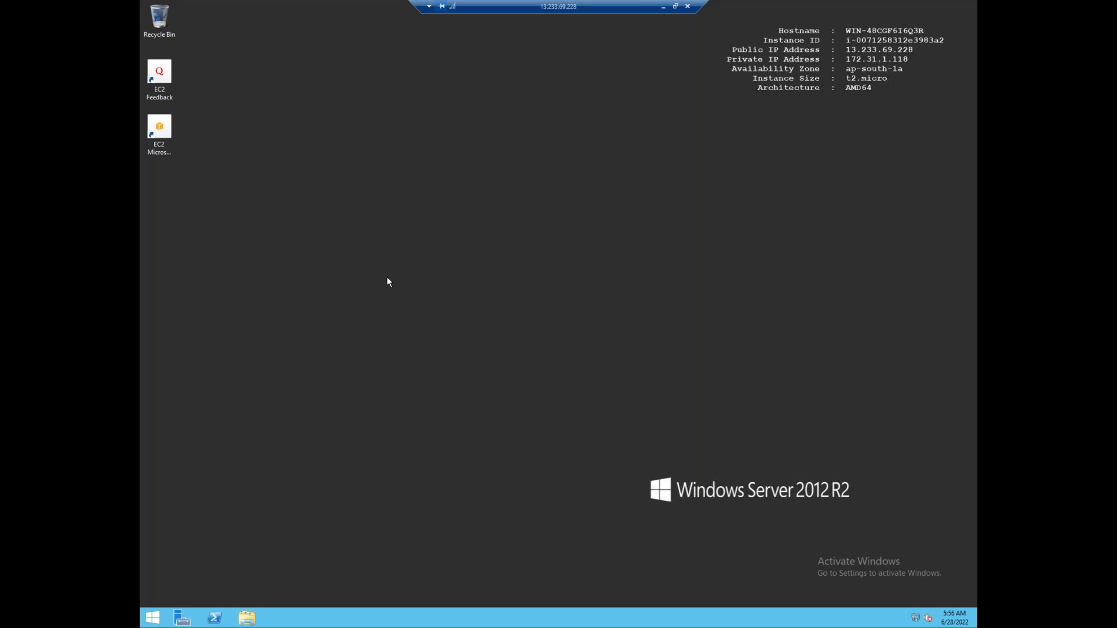
left_click(663, 7)
left_click(486, 618)
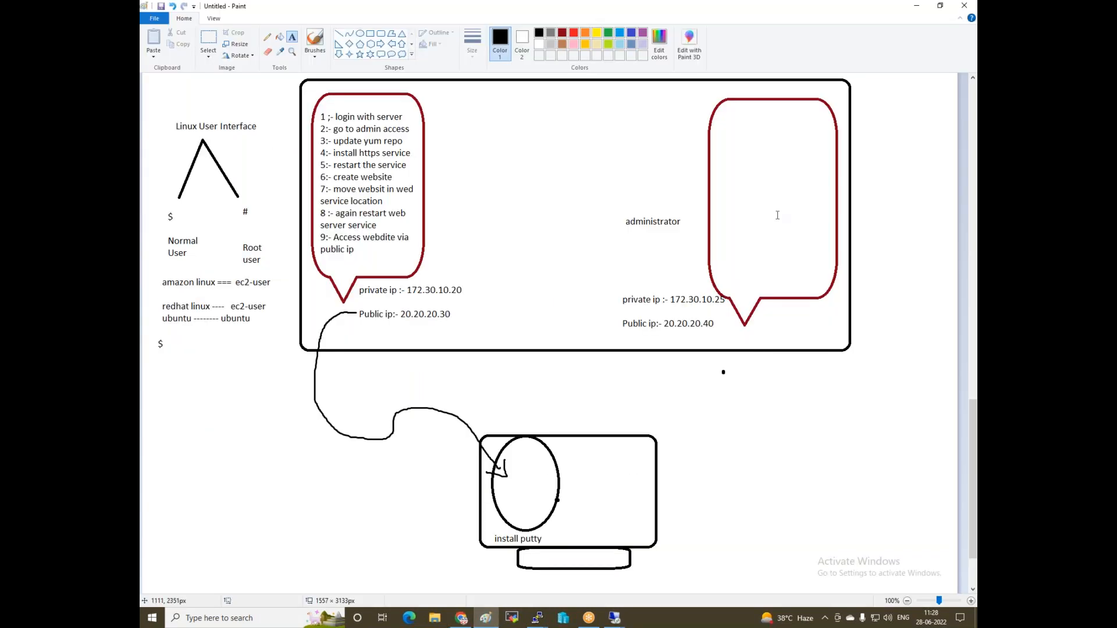
- Start a text note inside the empty callout with the lines "login with server" and "go server manager"
left_click(714, 126)
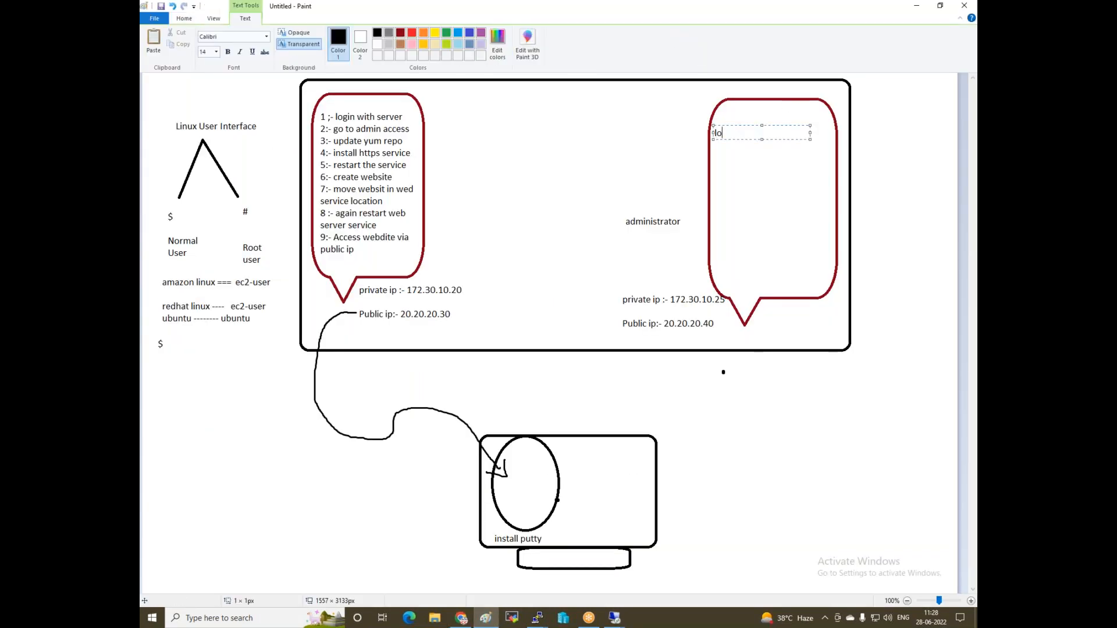
type("login with server")
key("Return")
key("Return")
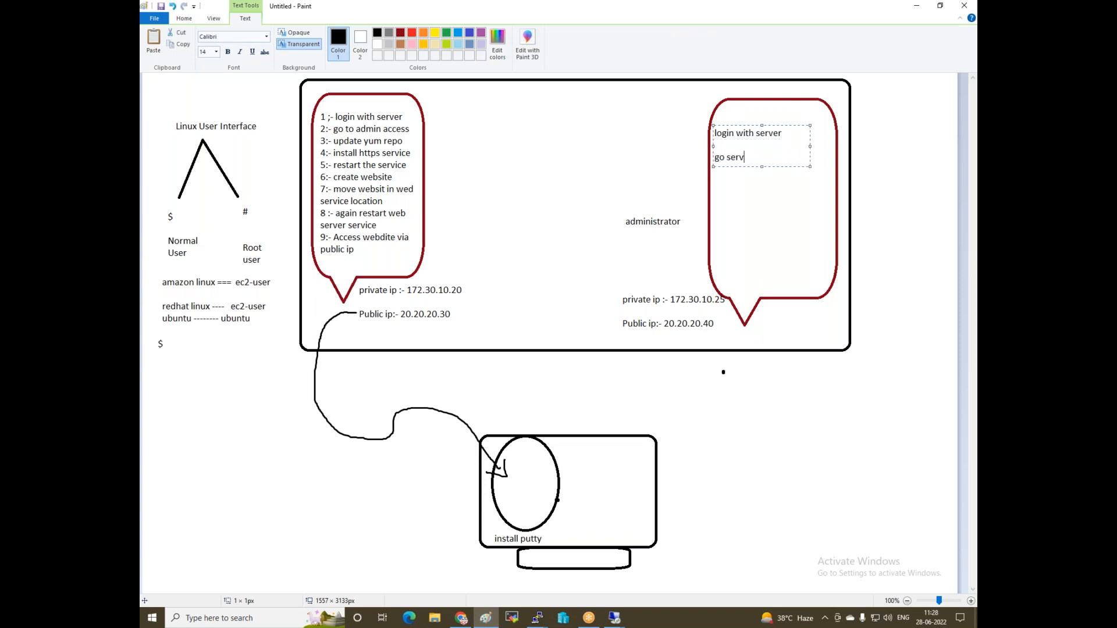
type("go server manager")
key("Return")
- Add "add roles", "install web server iis service" and "deploy webside" to the callout note, widening its text box
type("add roles")
key("Return")
type("instya")
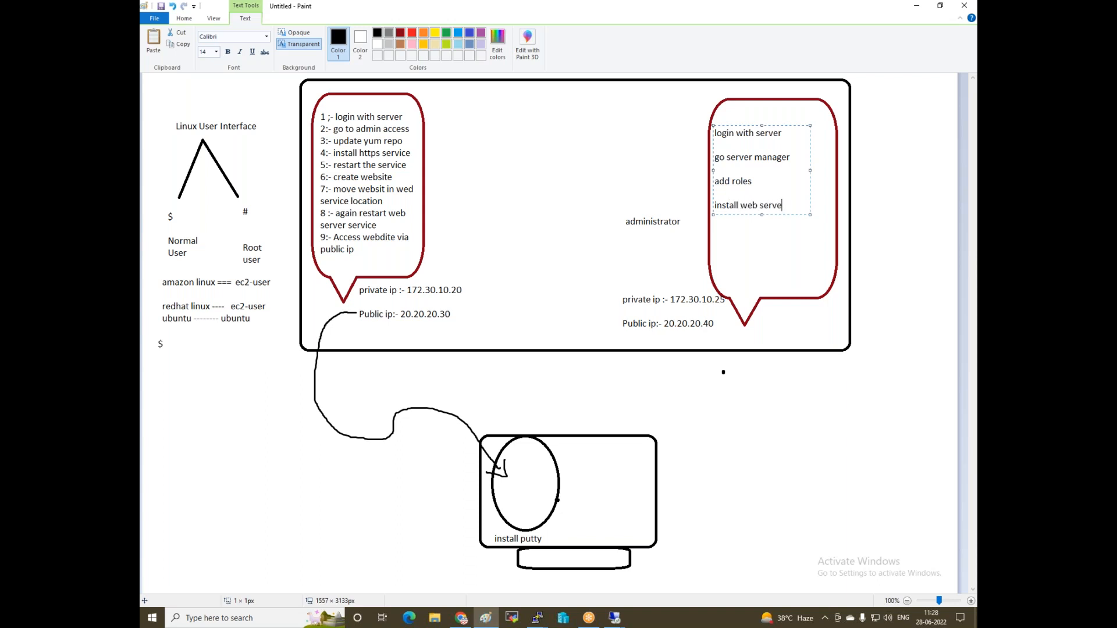
type("rvice")
left_click_drag(811, 175, 876, 170)
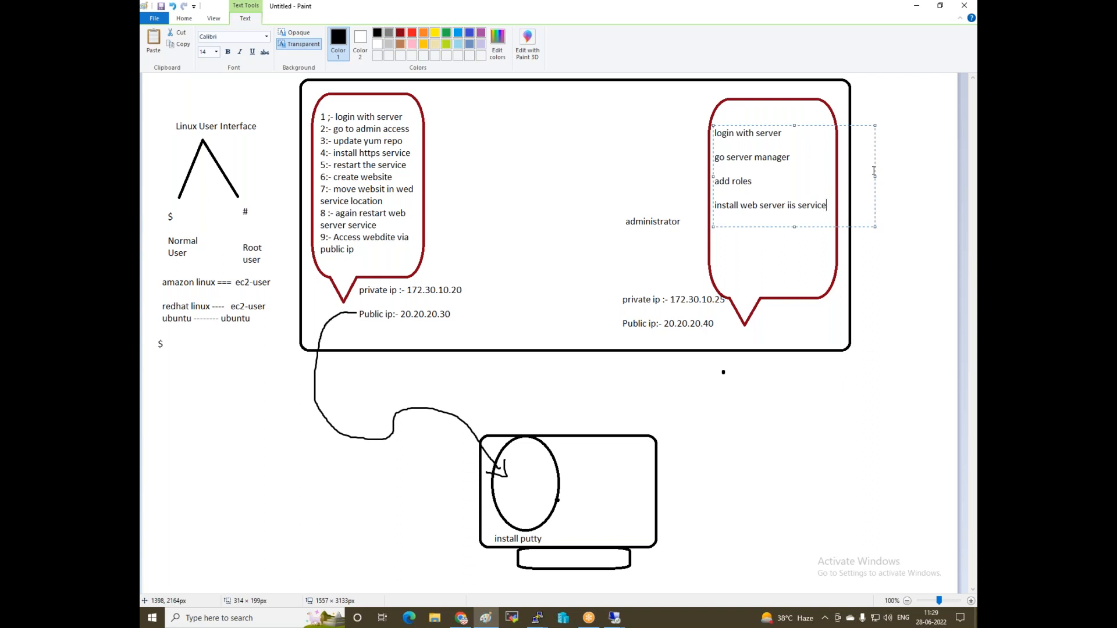
key("Return")
key("Return")
key("Return")
- Switch to the 13.233.69.228 remote session and start adding roles and features in Server Manager
left_click(614, 618)
left_click(578, 561)
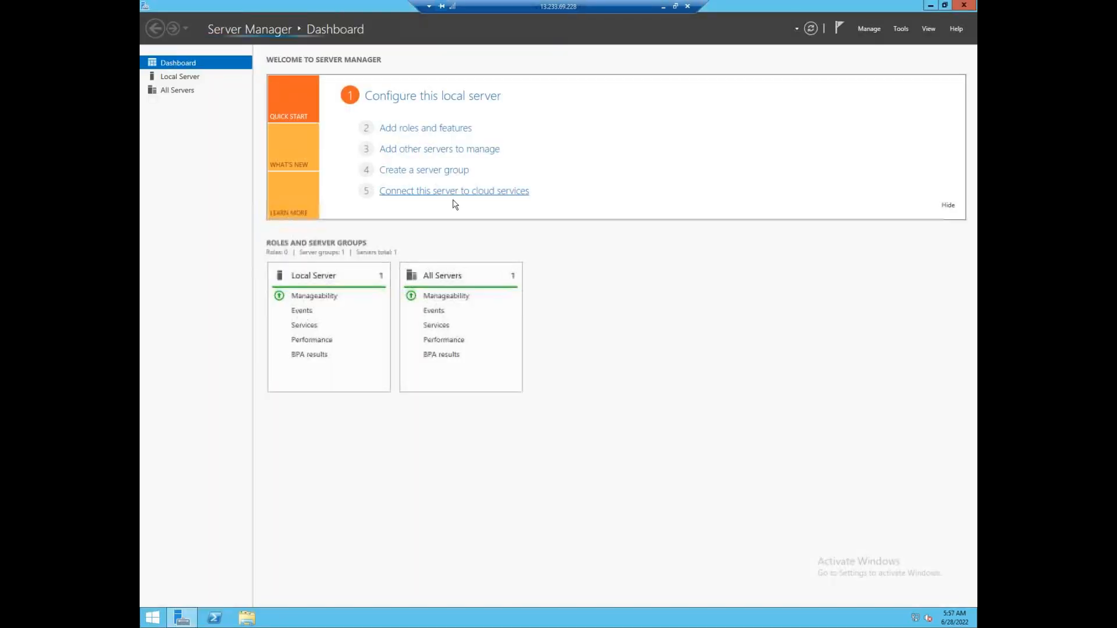
left_click(414, 129)
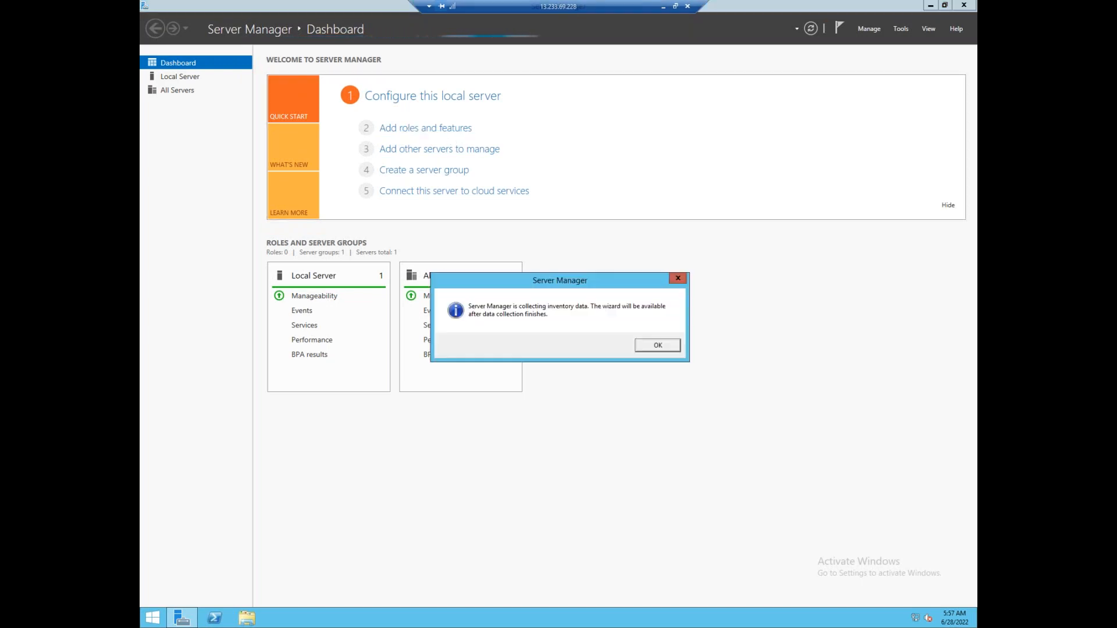
left_click(657, 345)
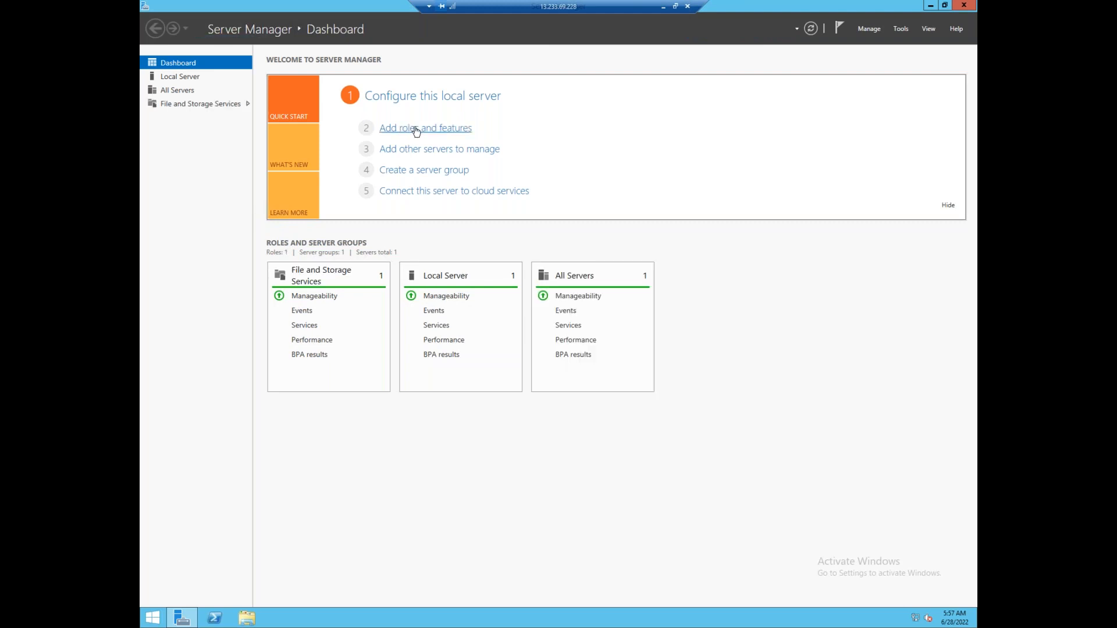
left_click(417, 129)
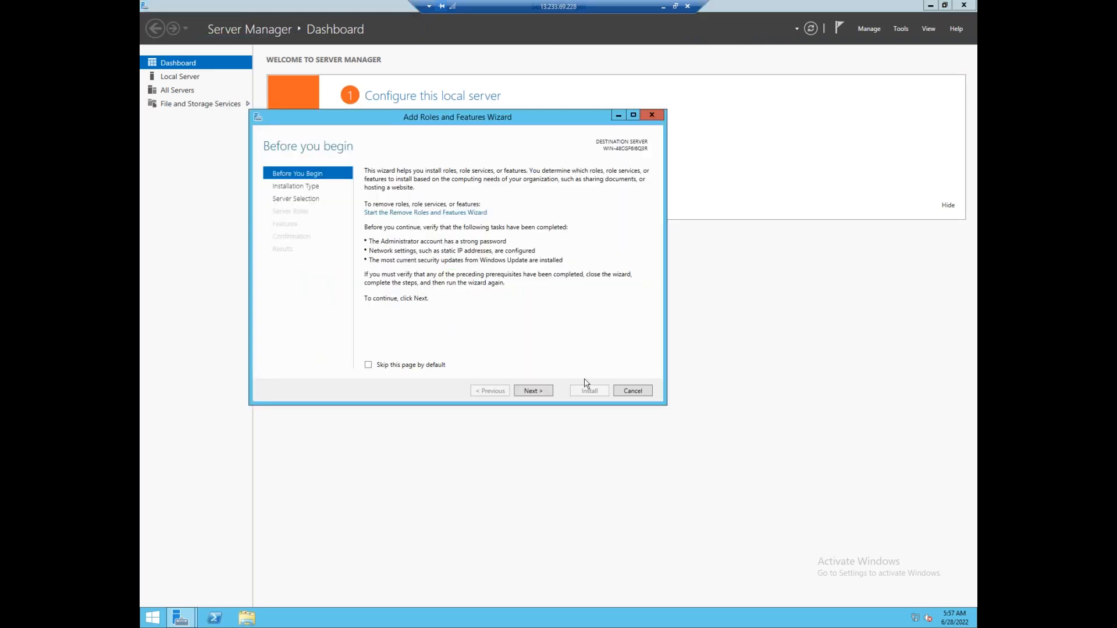
- Install the Web Server (IIS) role with its management tools on the 13.233.69.228 server, keeping the default features and role services
left_click(539, 392)
left_click(539, 392)
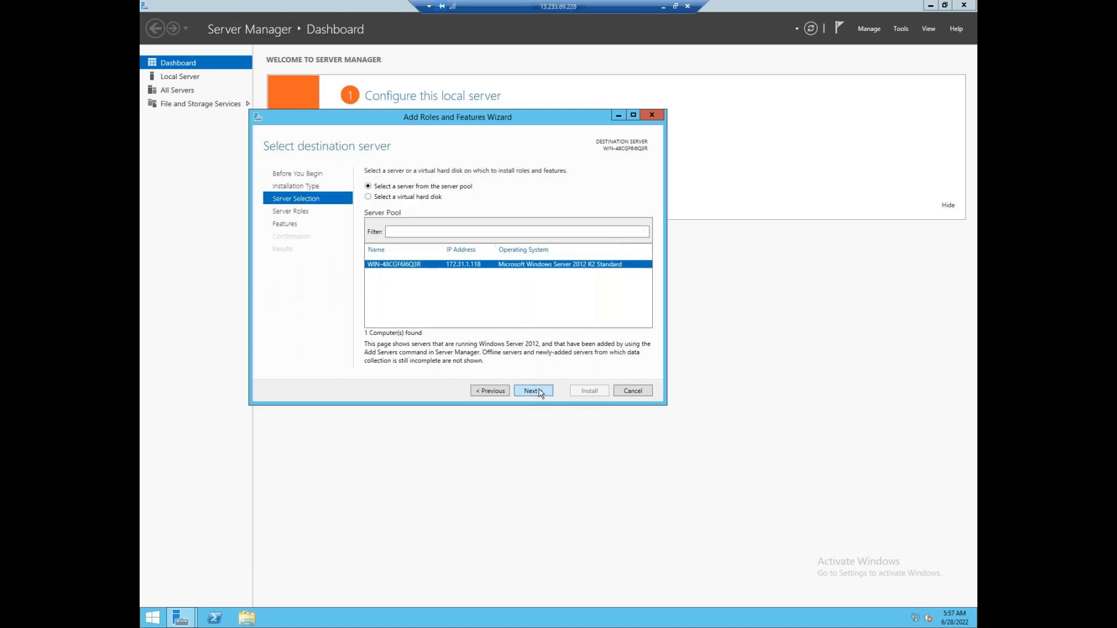
left_click(539, 392)
scroll(400, 302, "down", 1)
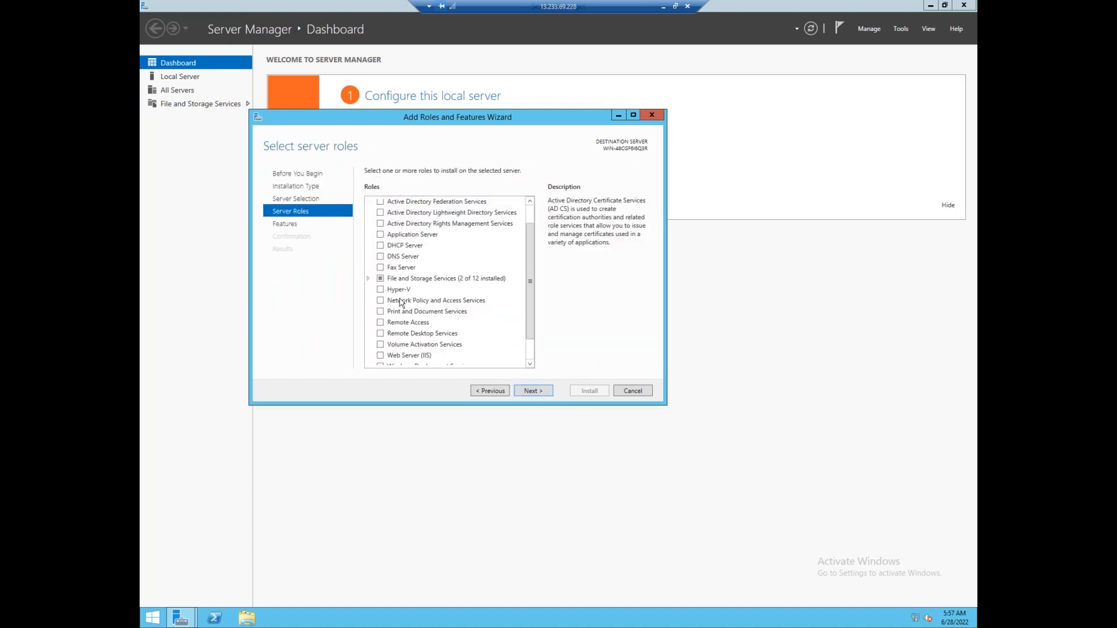
left_click(380, 356)
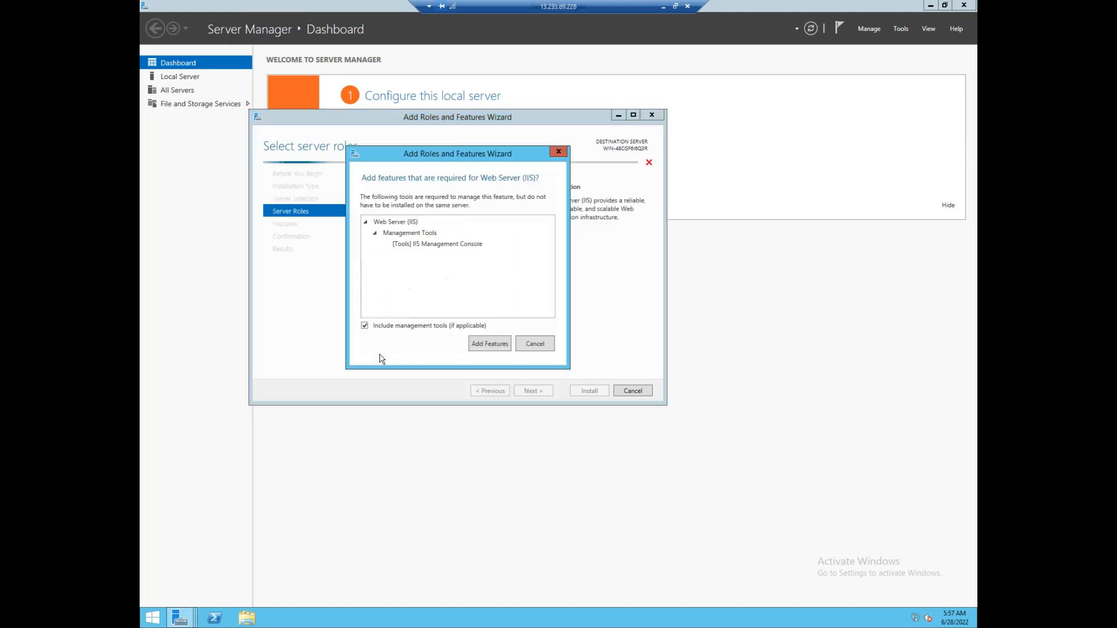
left_click(486, 344)
left_click(539, 393)
left_click(539, 392)
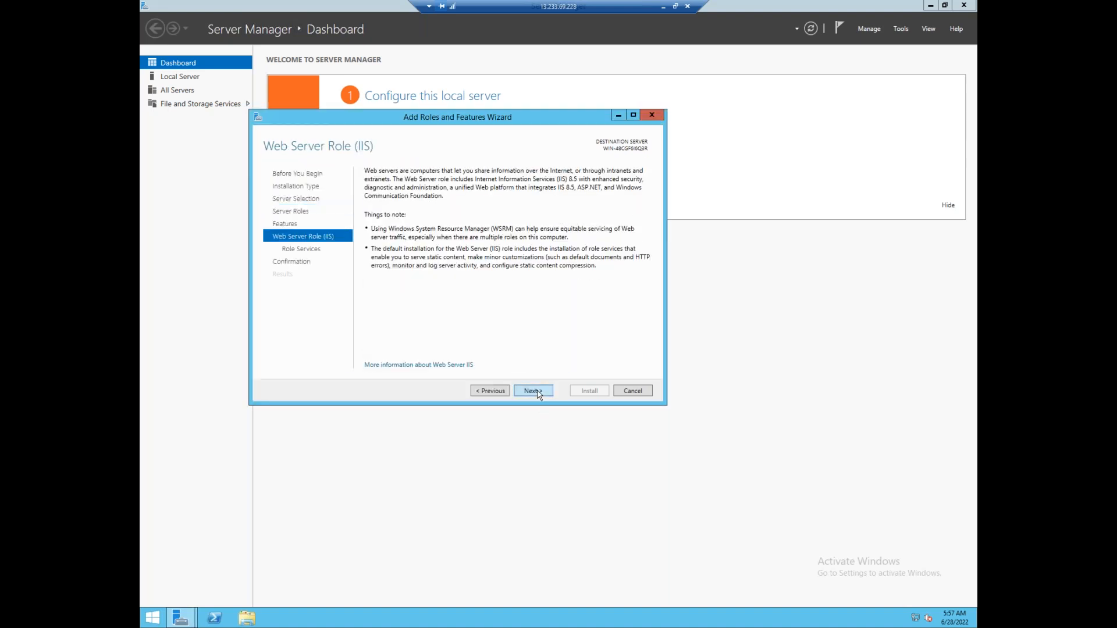
left_click(539, 392)
left_click(539, 392)
left_click(596, 390)
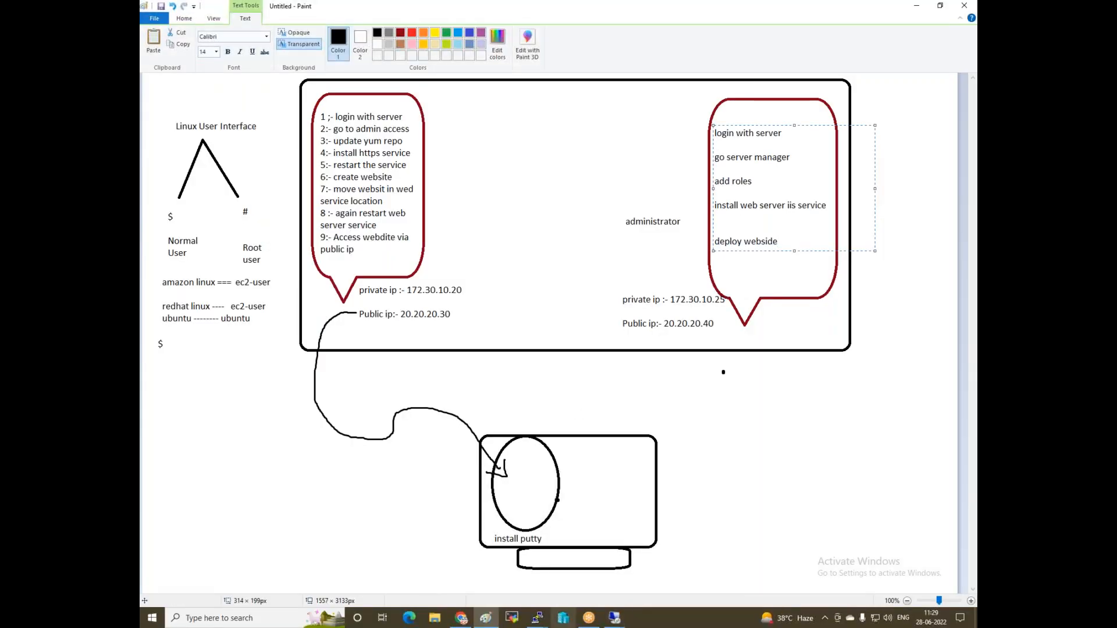
- Switch to the 43.205.3.248 remote session, open Server Manager and start adding roles and features
mouse_move(614, 618)
left_click(673, 562)
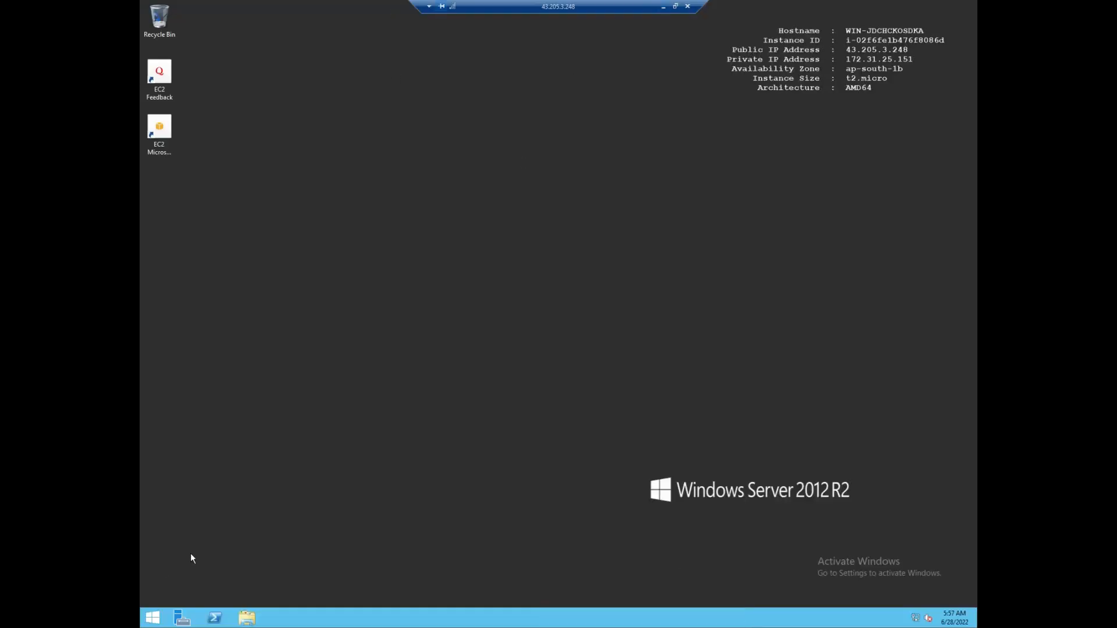
left_click(182, 618)
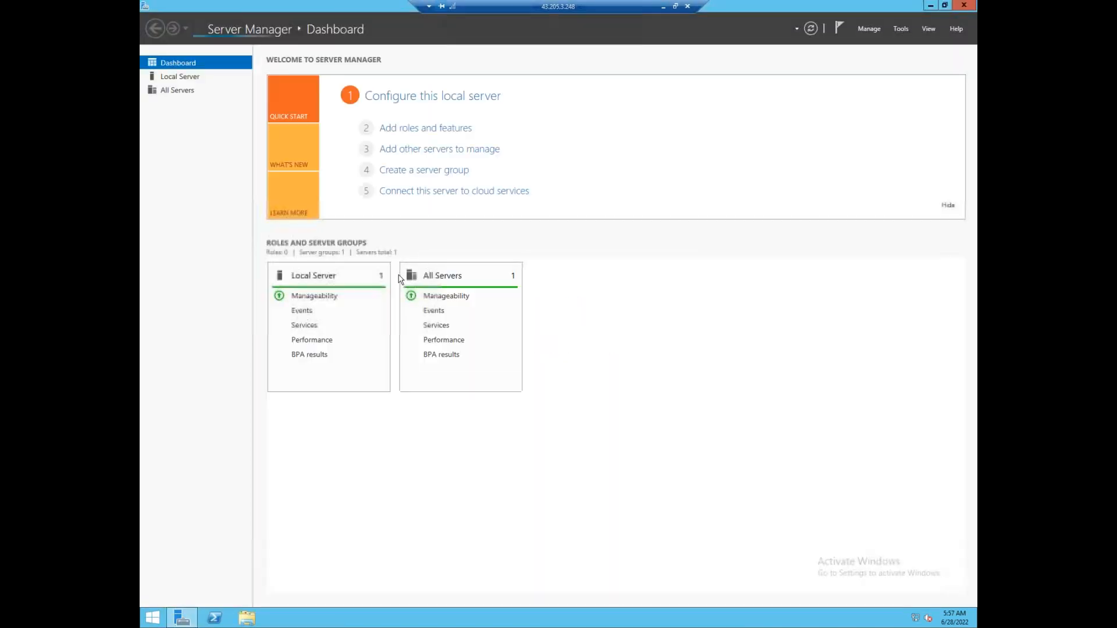
left_click(416, 130)
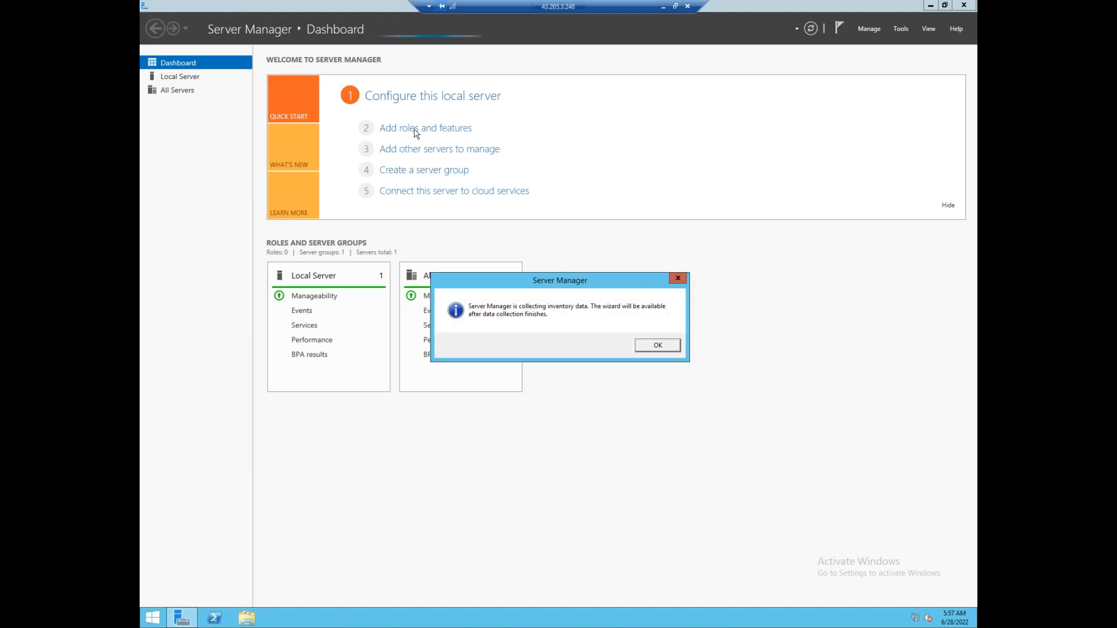
left_click(657, 345)
left_click(428, 129)
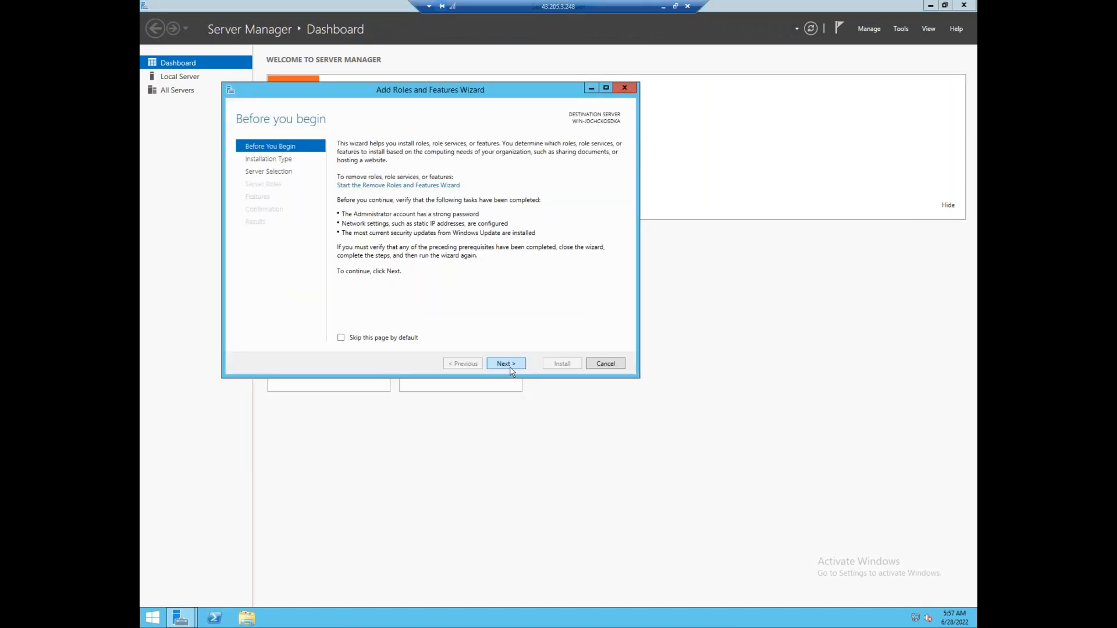
- Install the Web Server (IIS) role with its management tools on the 43.205.3.248 server, keeping the default features and role services
left_click(511, 368)
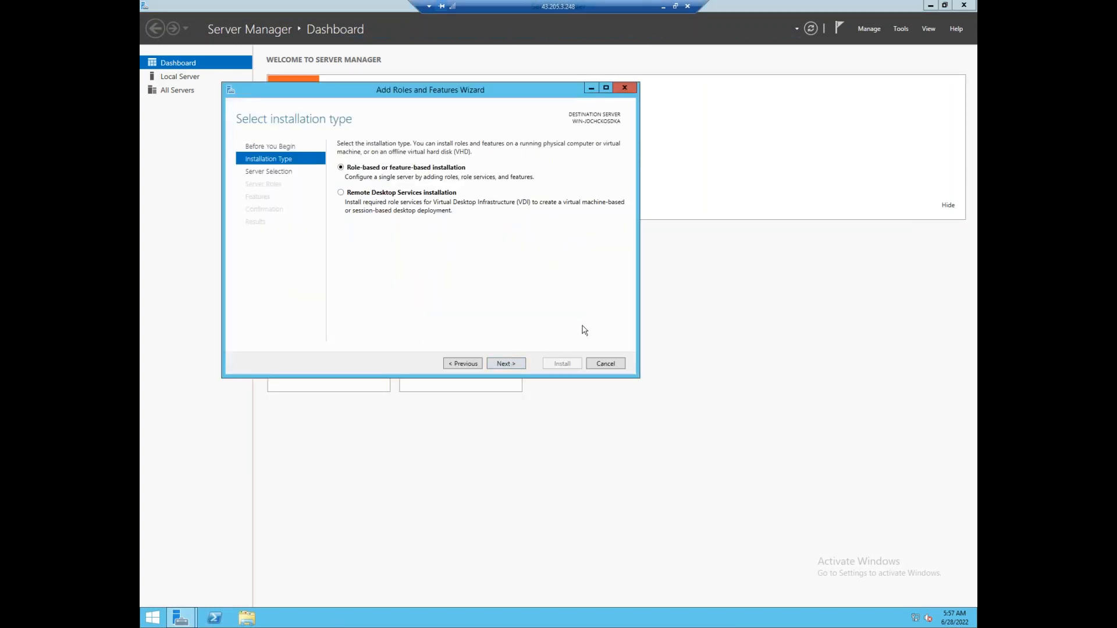
left_click(504, 365)
left_click(504, 364)
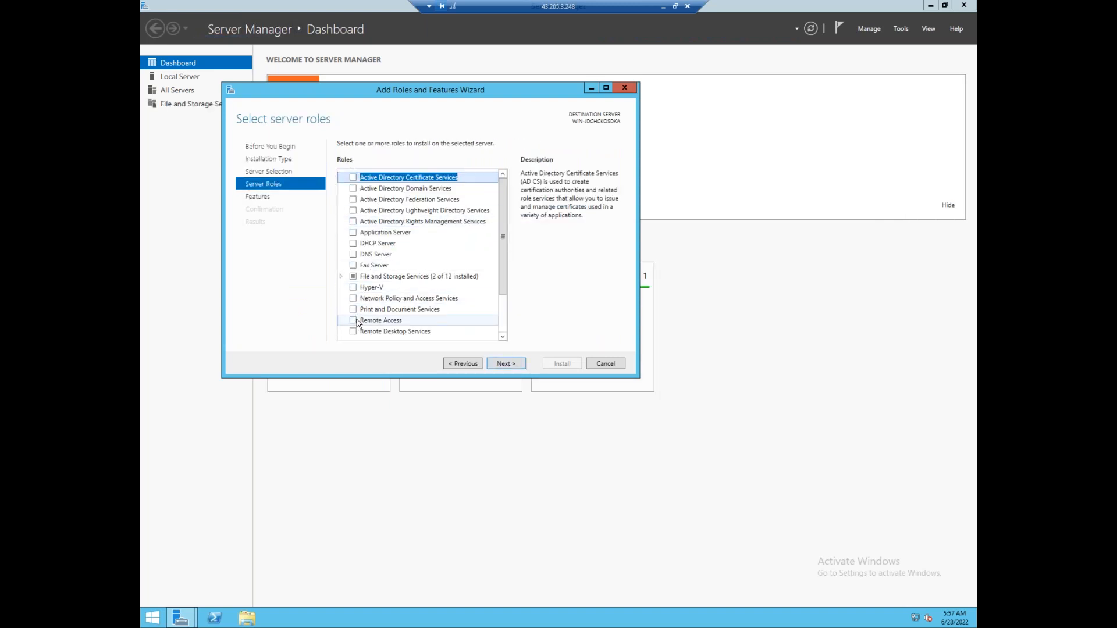
scroll(357, 322, "down", 1)
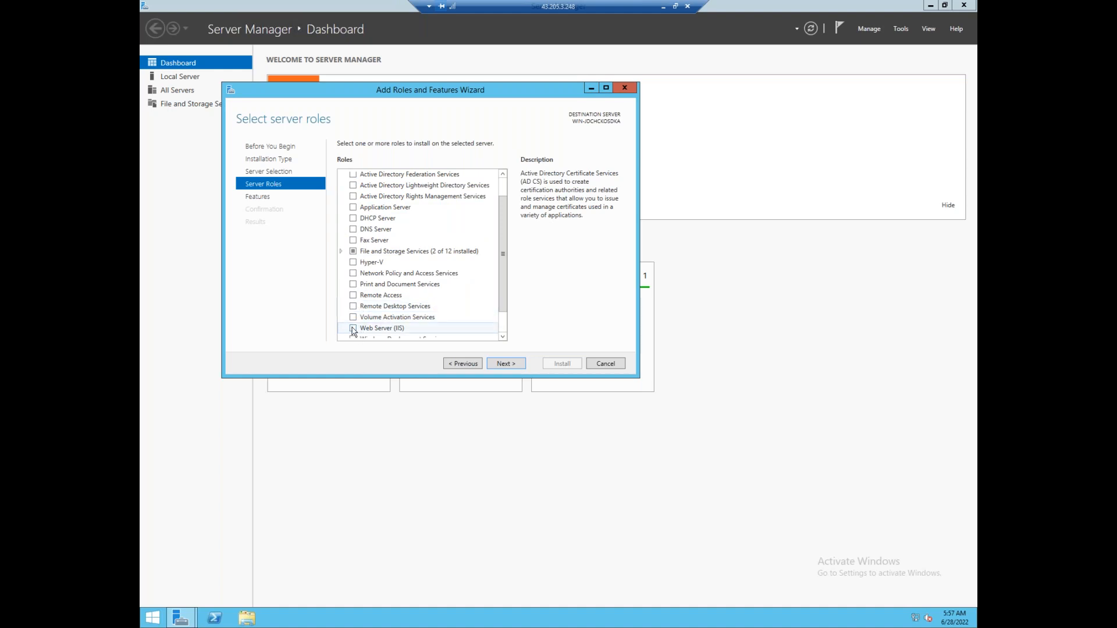
left_click(353, 330)
left_click(467, 317)
left_click(505, 365)
left_click(506, 365)
left_click(506, 365)
left_click(508, 366)
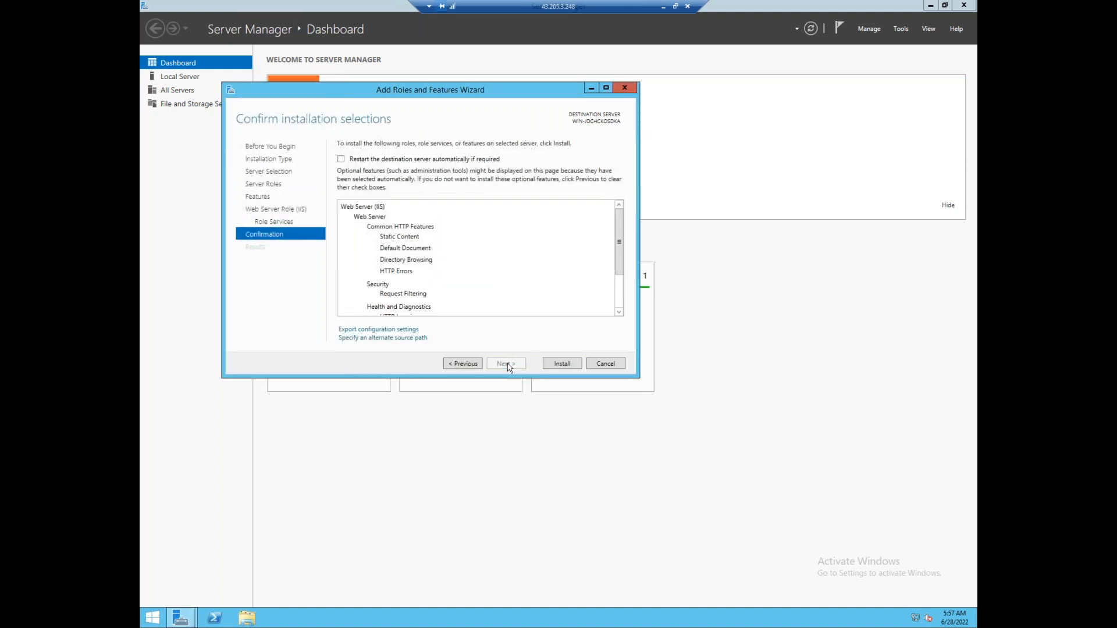
left_click(560, 366)
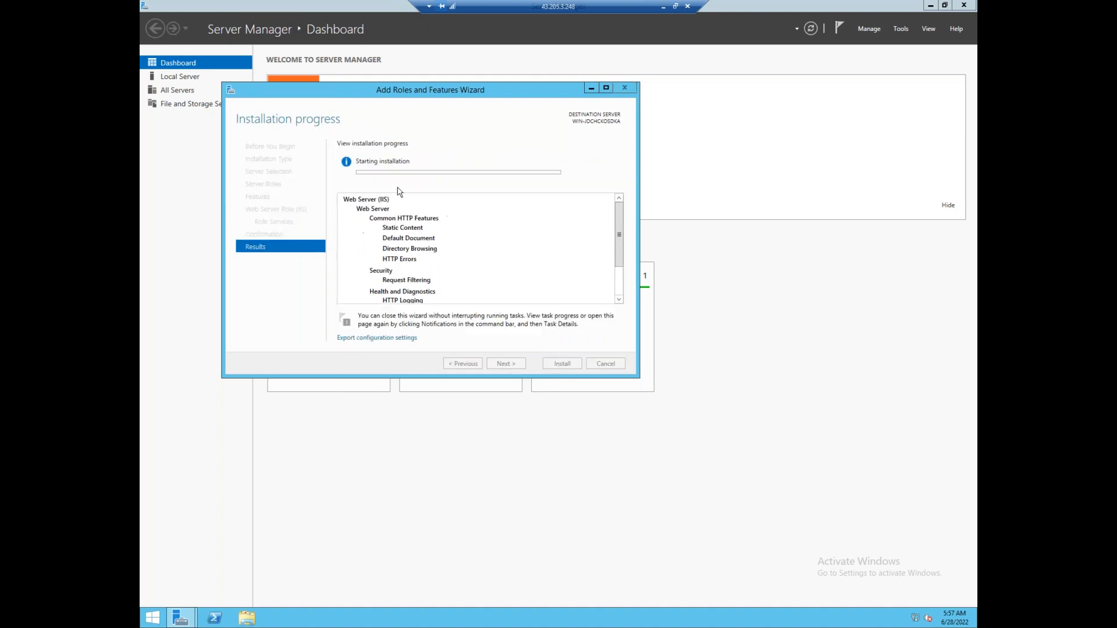
- Open the C:\inetpub\wwwroot folder on the 43.205.3.248 server in File Explorer and check its path
left_click(247, 618)
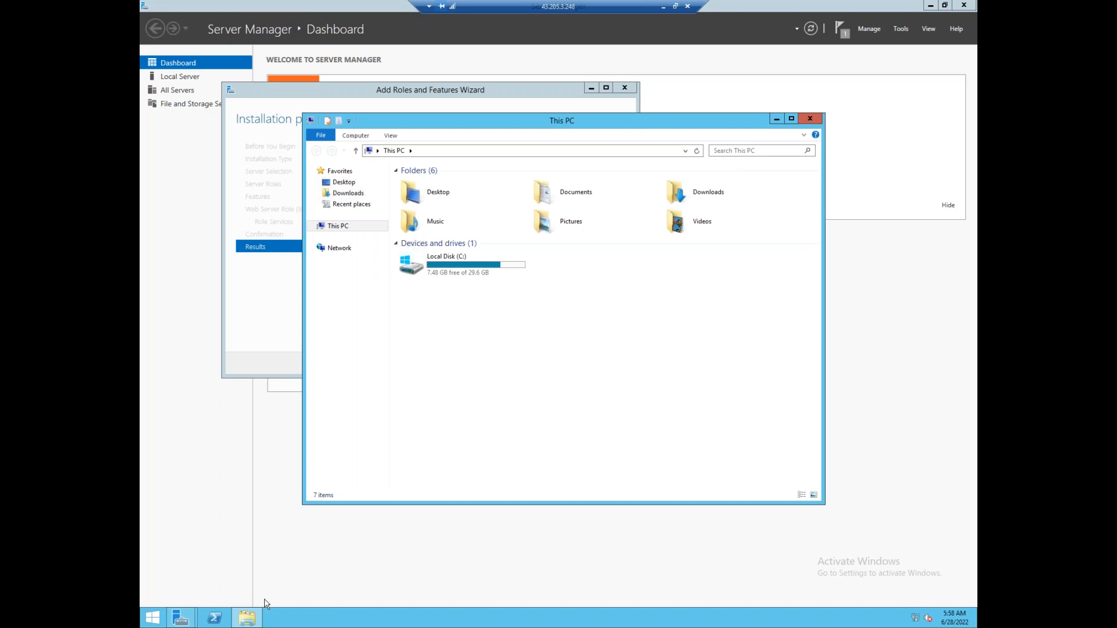
double_click(443, 269)
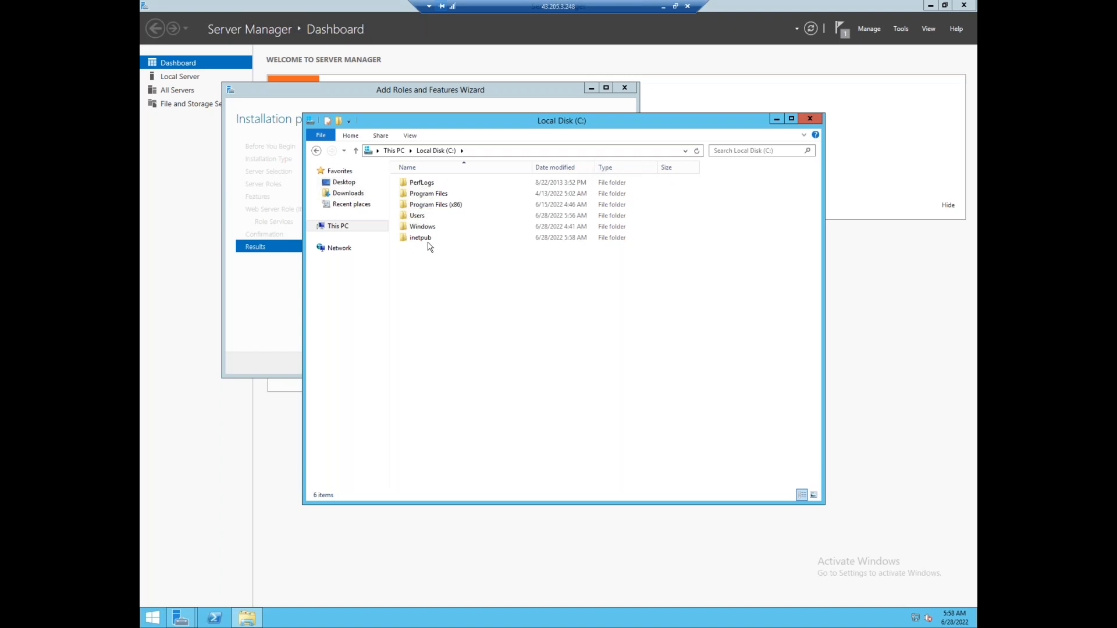
double_click(428, 240)
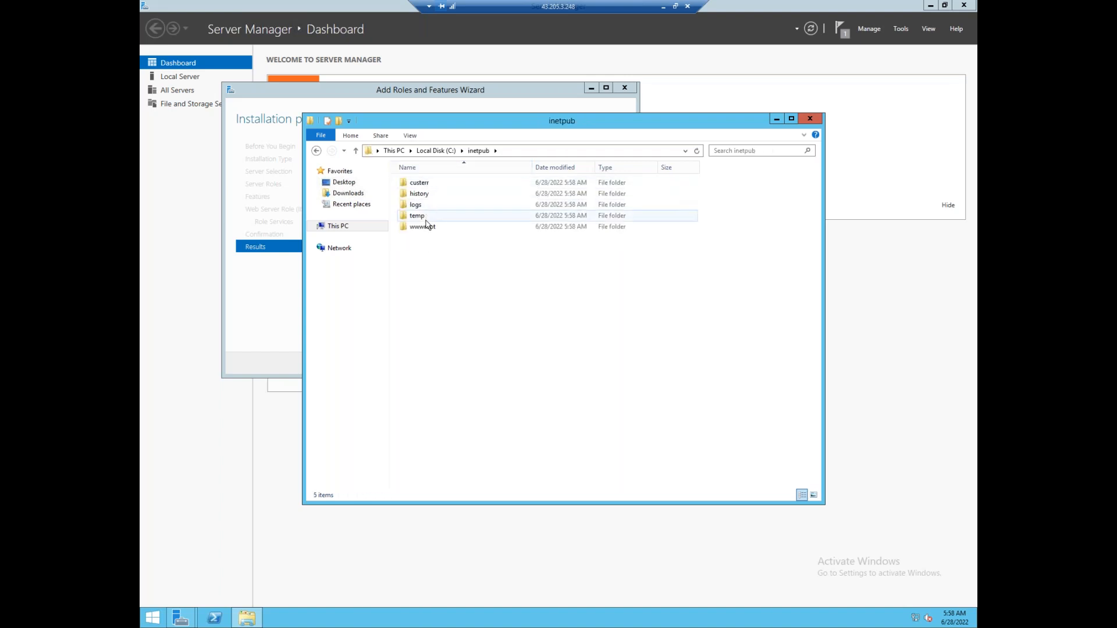
double_click(427, 226)
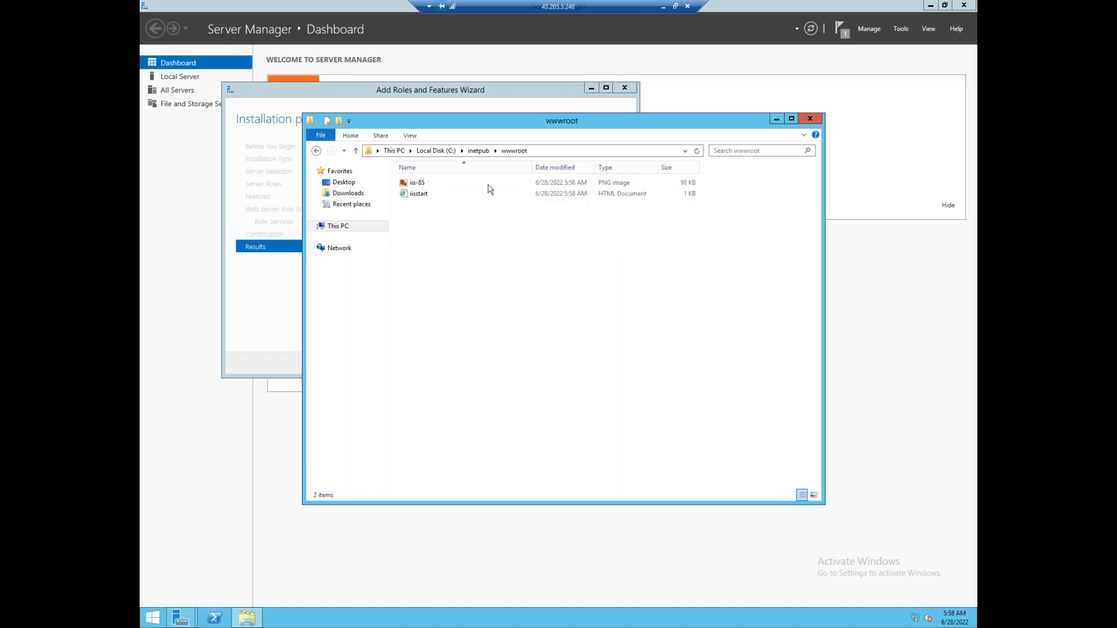
left_click(541, 152)
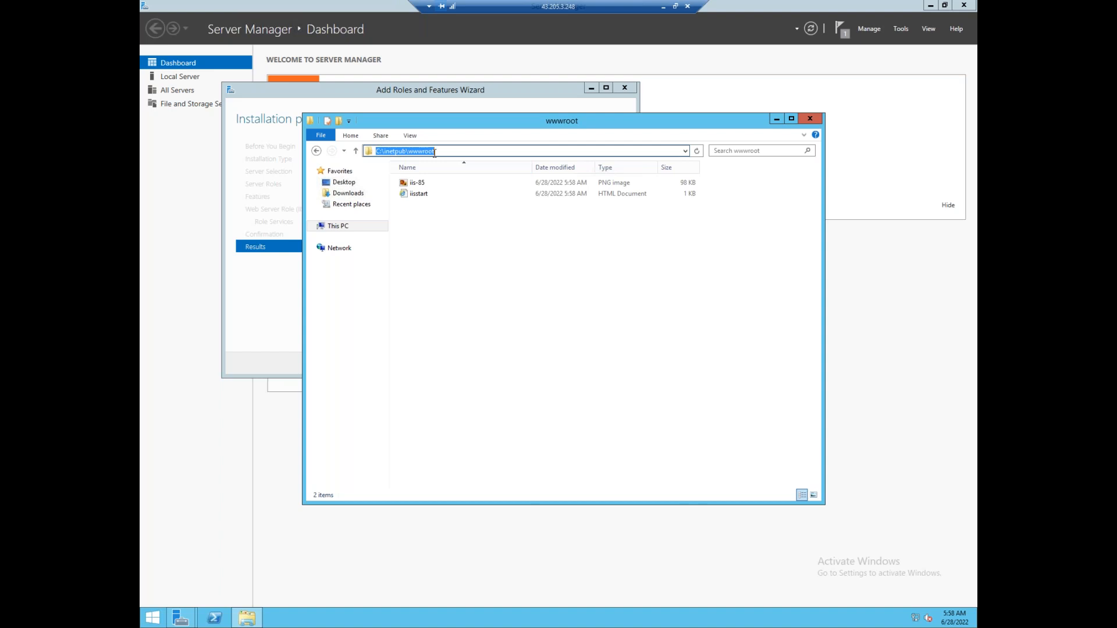
left_click(478, 257)
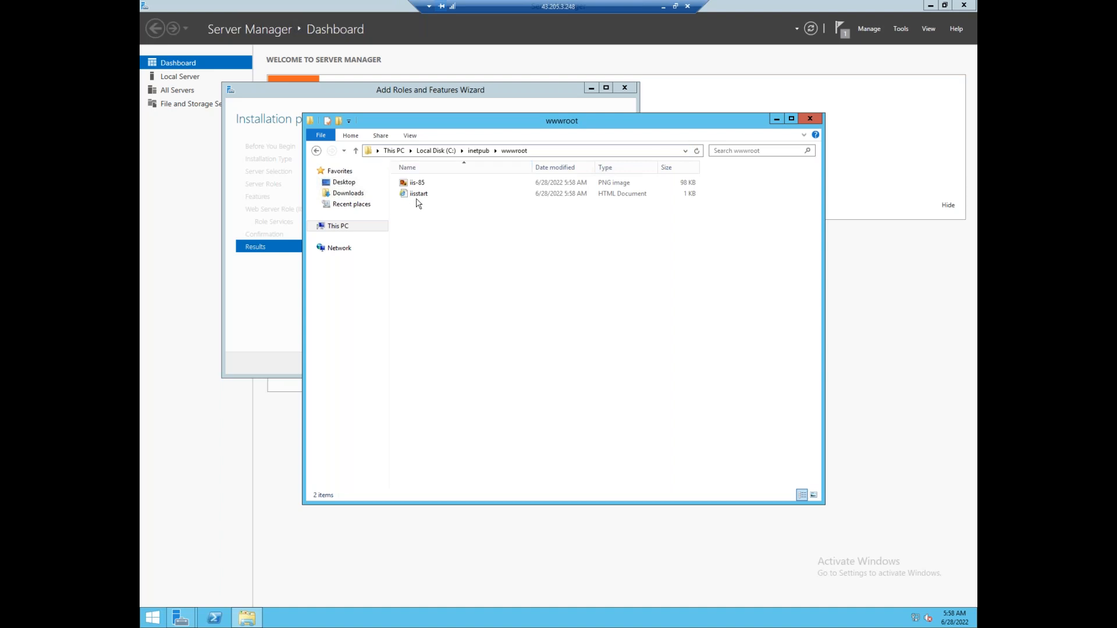
- Permanently delete the default iis-85 and iisstart files from the wwwroot folder
left_click_drag(430, 248, 447, 184)
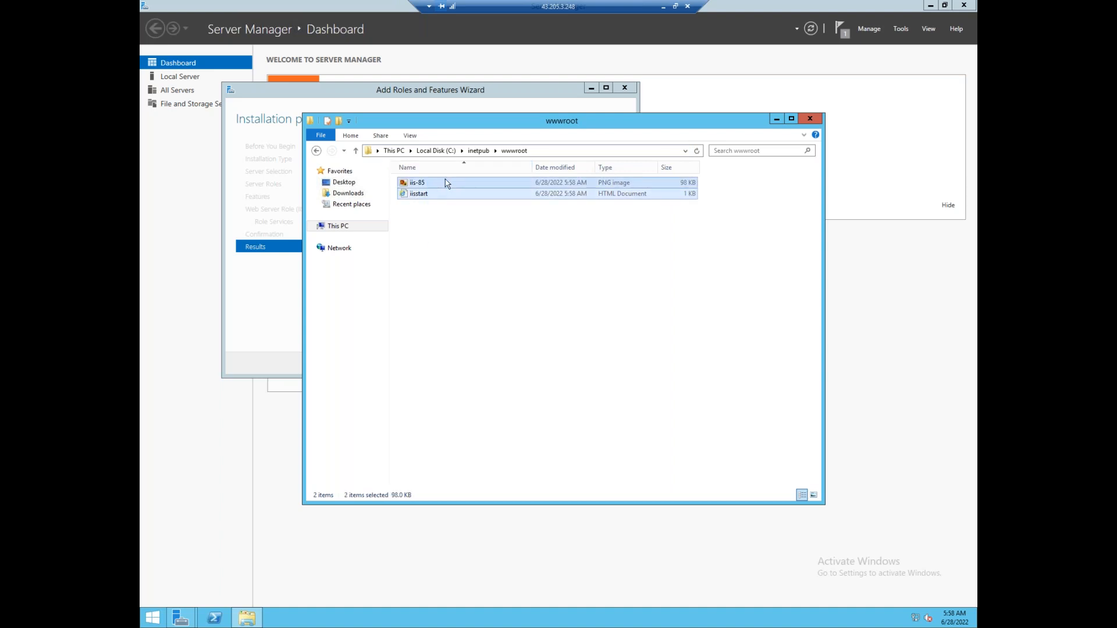
key("shift+Delete")
key("Return")
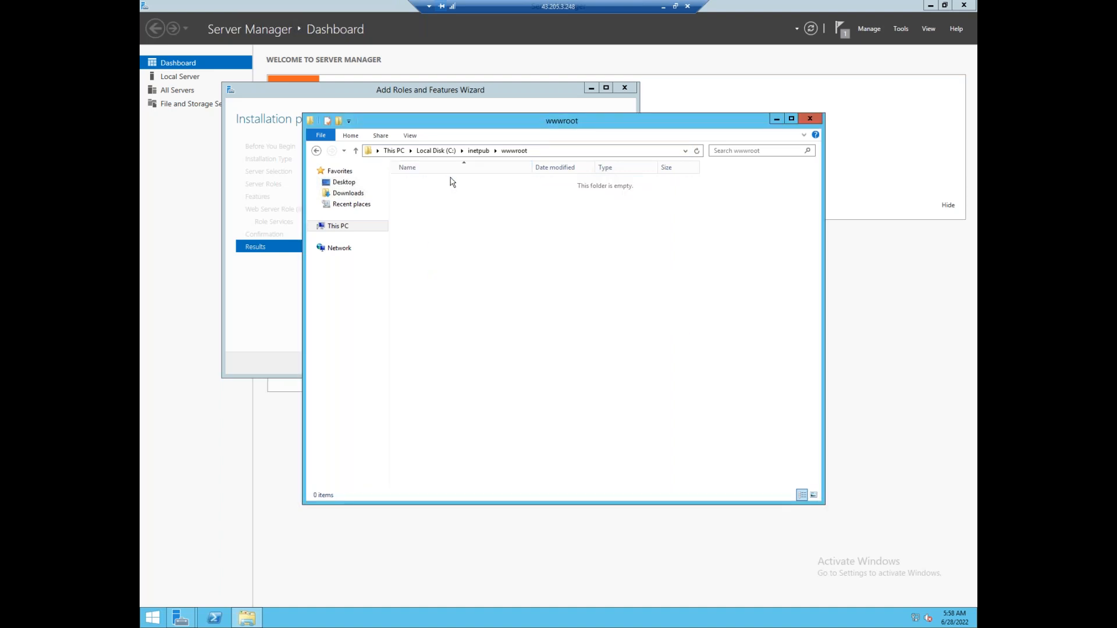
- Minimize the remote session and open the uliya-html folder under Downloads\Compressed on the local computer
left_click(661, 7)
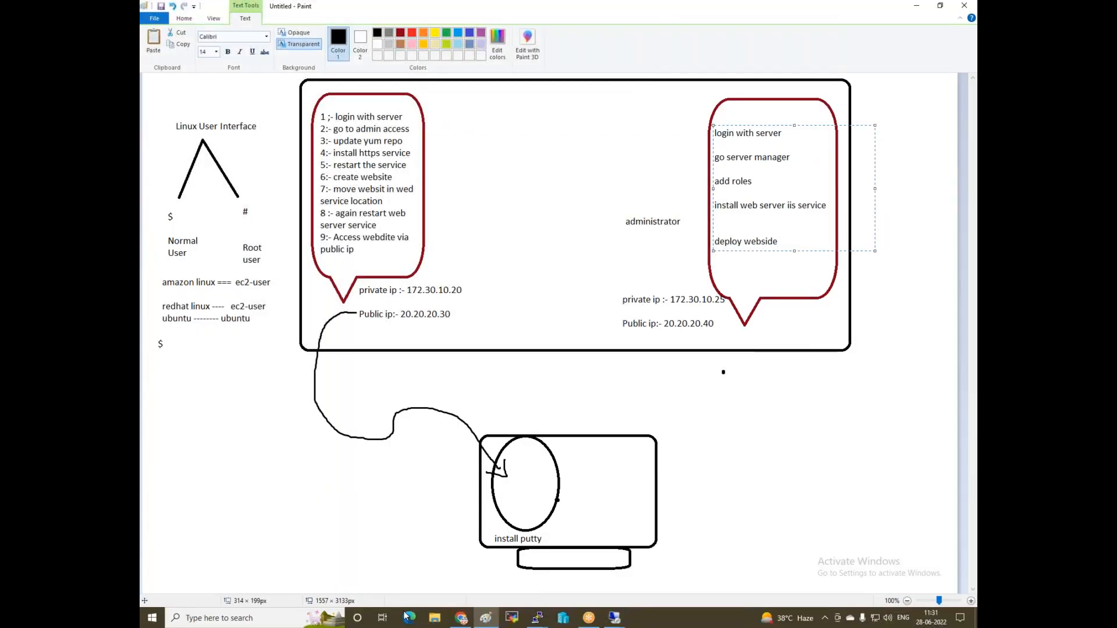
left_click(435, 621)
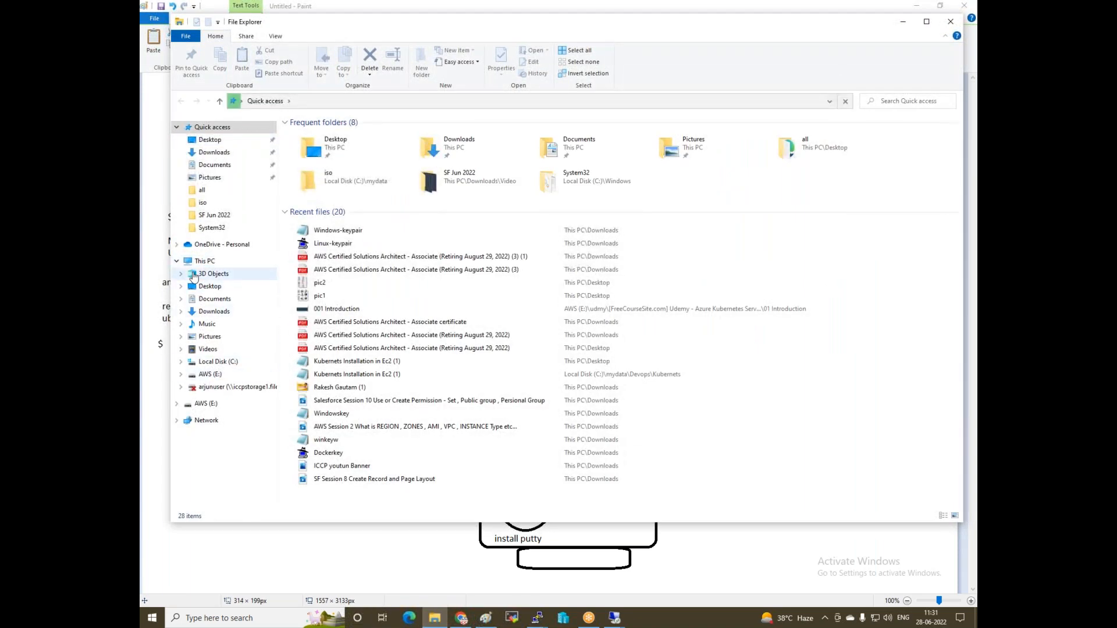
left_click(212, 154)
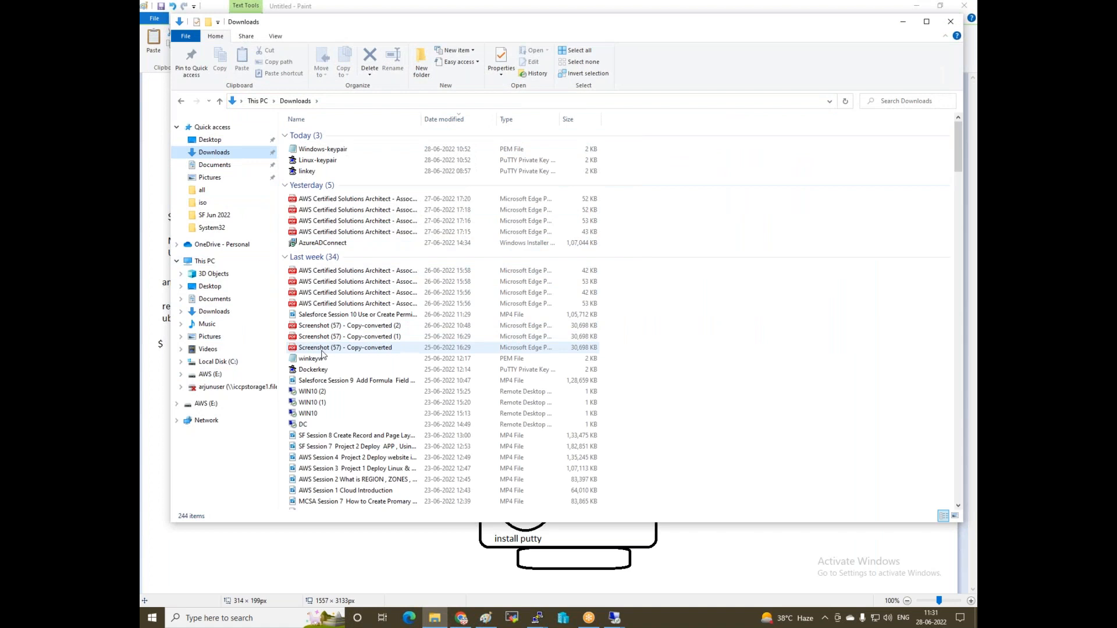
scroll(323, 355, "down", 10)
scroll(324, 350, "down", 8)
double_click(319, 470)
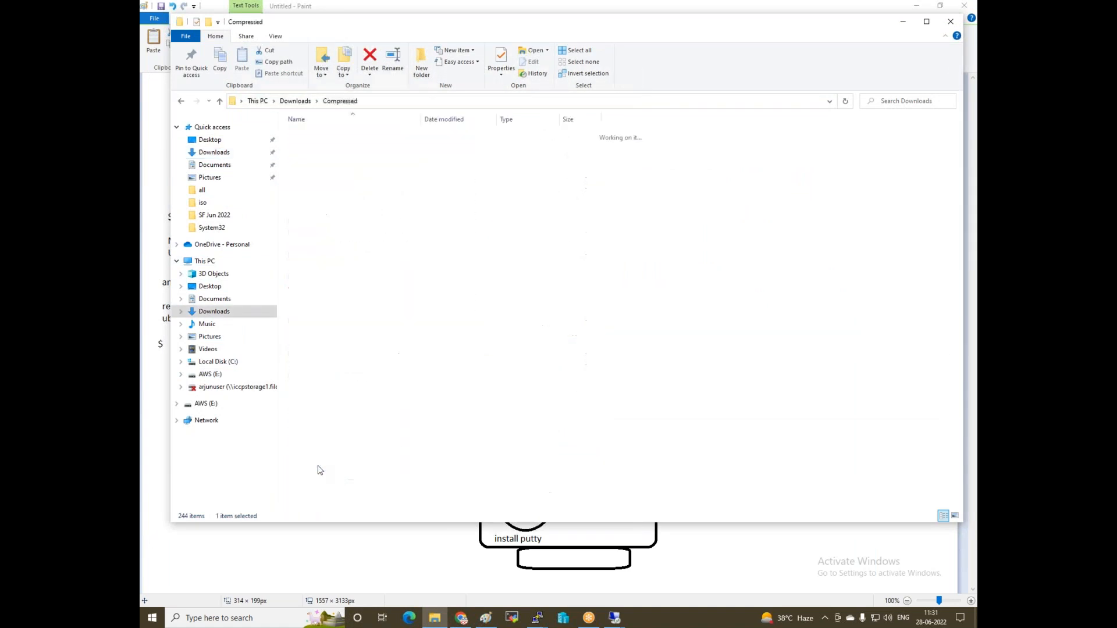
double_click(320, 157)
- Copy all the website files and folders in uliya-html
left_click_drag(348, 285, 349, 165)
right_click(344, 137)
left_click(370, 280)
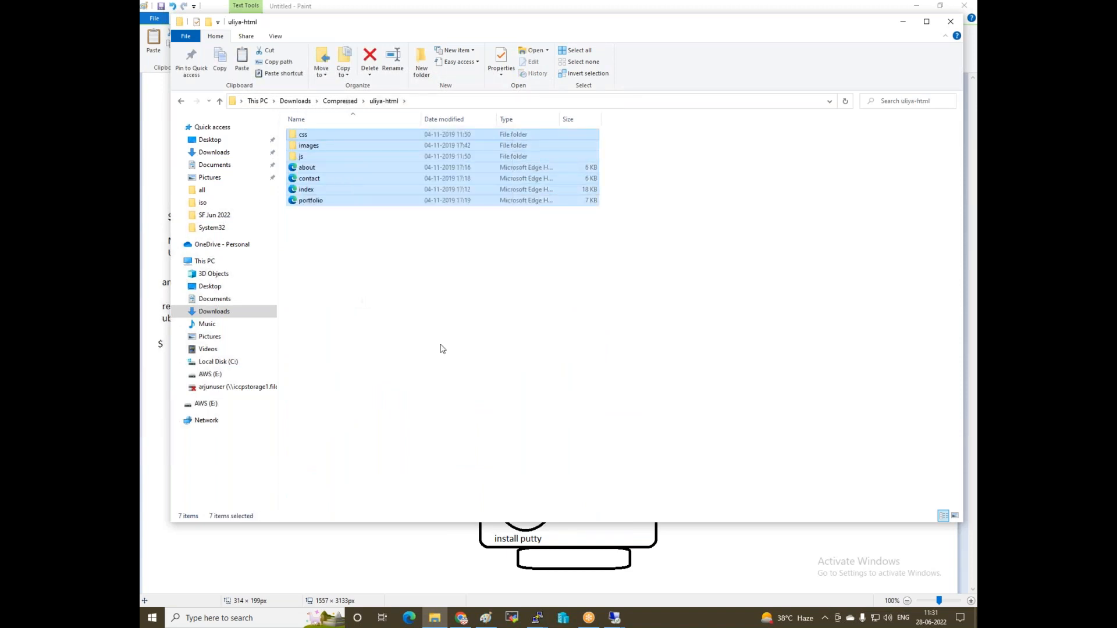
- Paste the copied website files into the wwwroot folder on the 43.205.3.248 server and disconnect its remote session
left_click(614, 618)
left_click(649, 559)
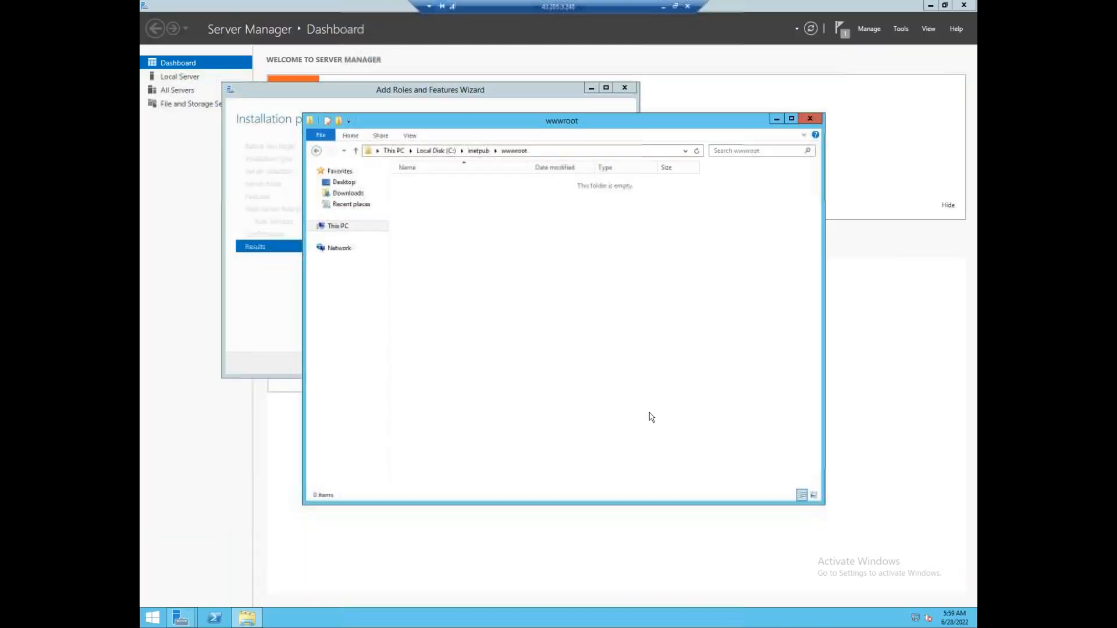
right_click(482, 253)
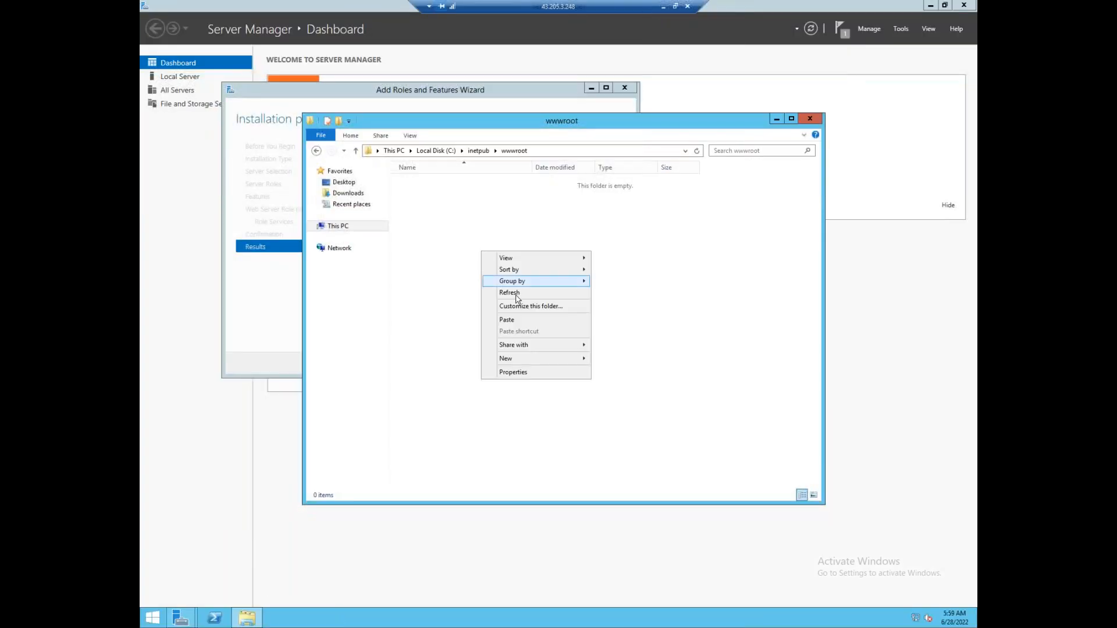
left_click(506, 321)
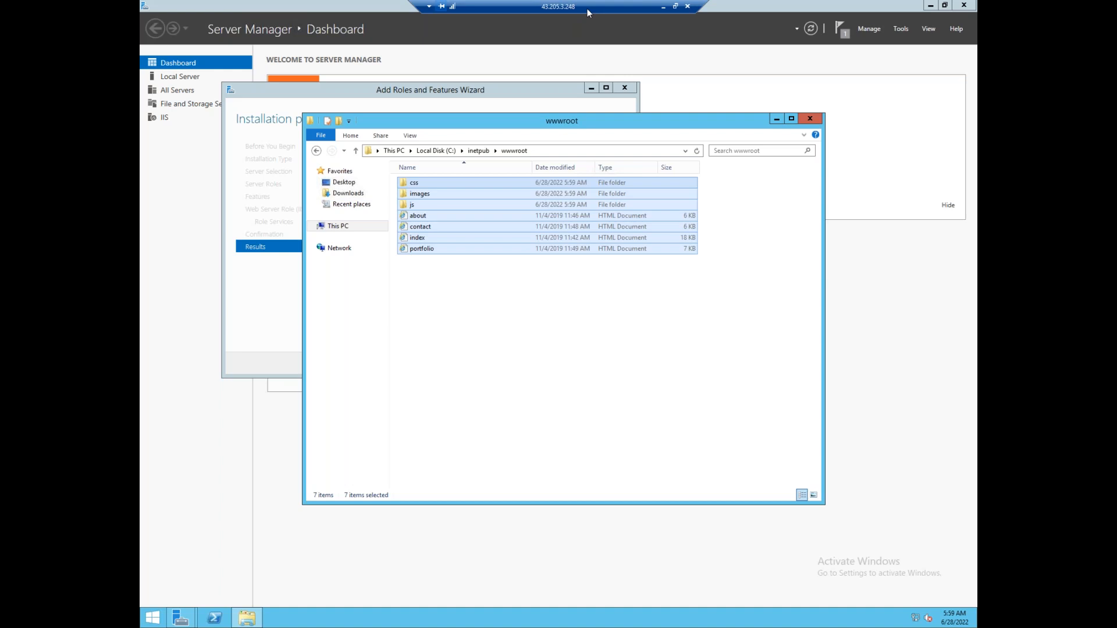
left_click(687, 5)
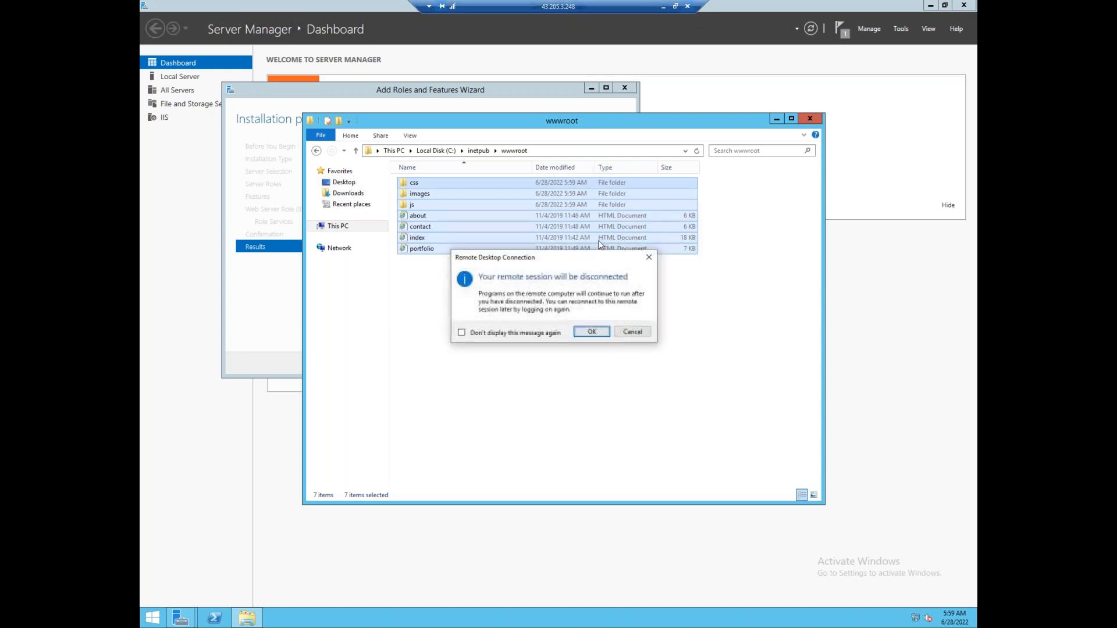
left_click(590, 331)
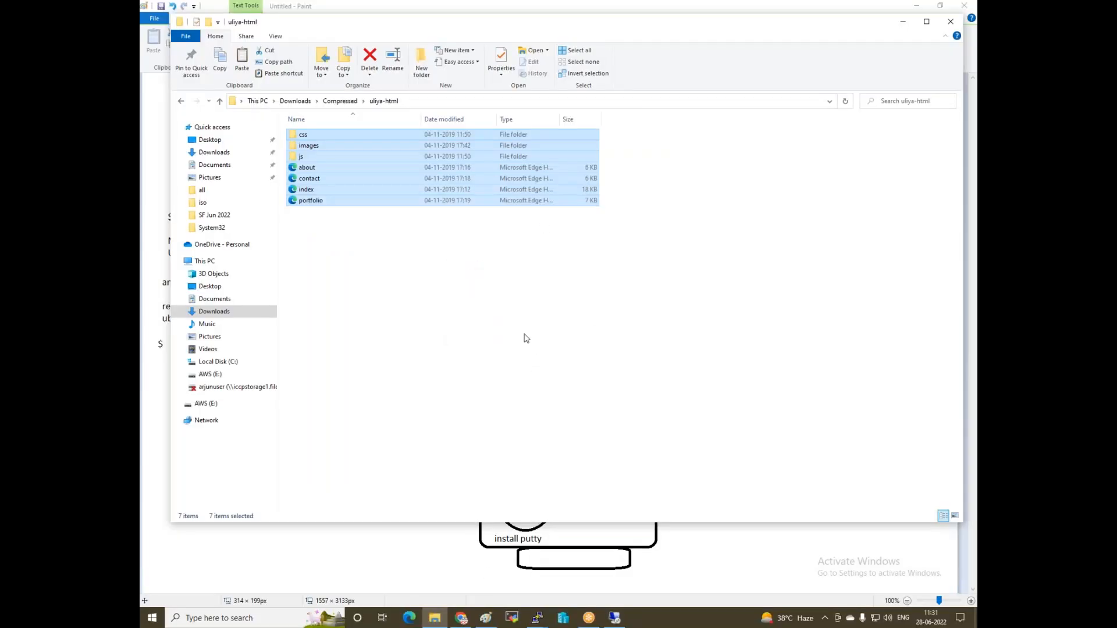
- Switch to Chrome and copy the public IPv4 address of the Windows-Web2-ZoneB instance from the EC2 console
left_click(461, 618)
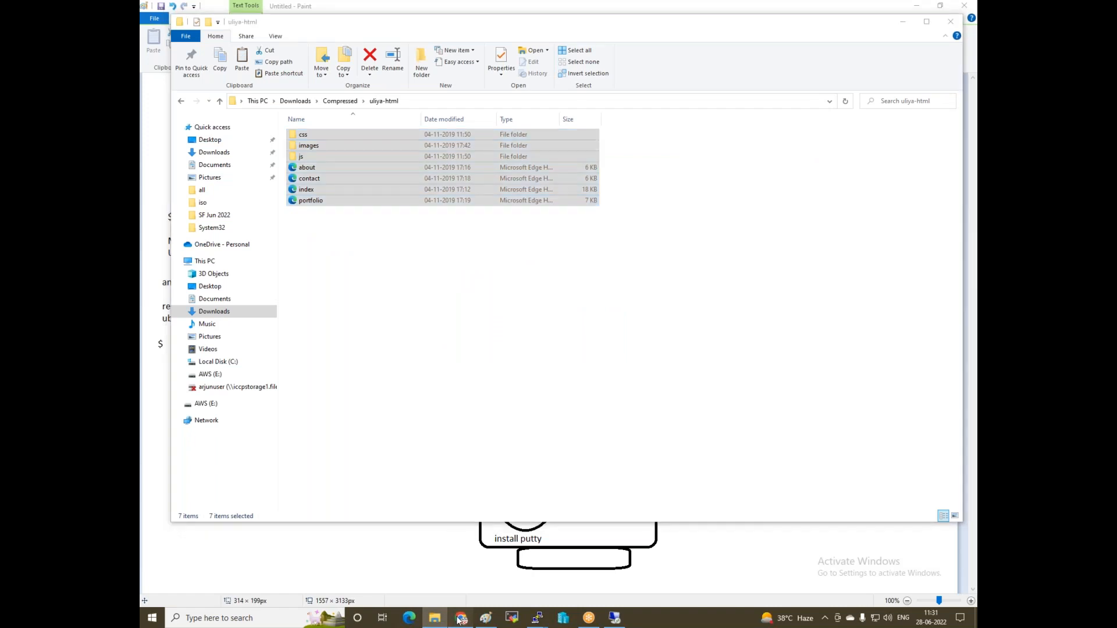
scroll(407, 349, "up", 3)
left_click(261, 146)
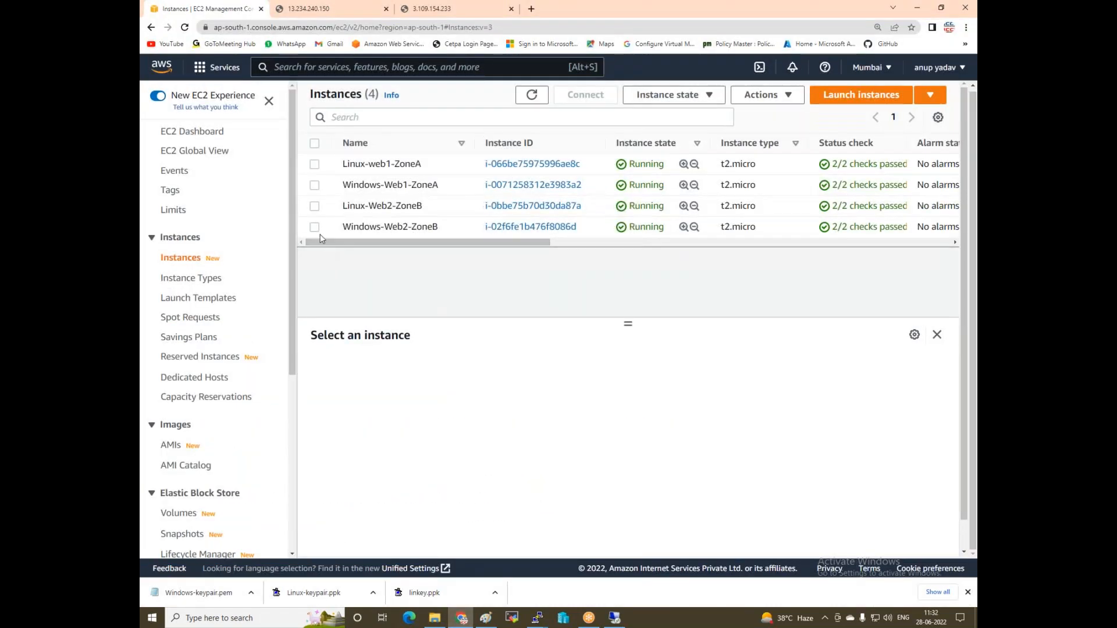
left_click(314, 227)
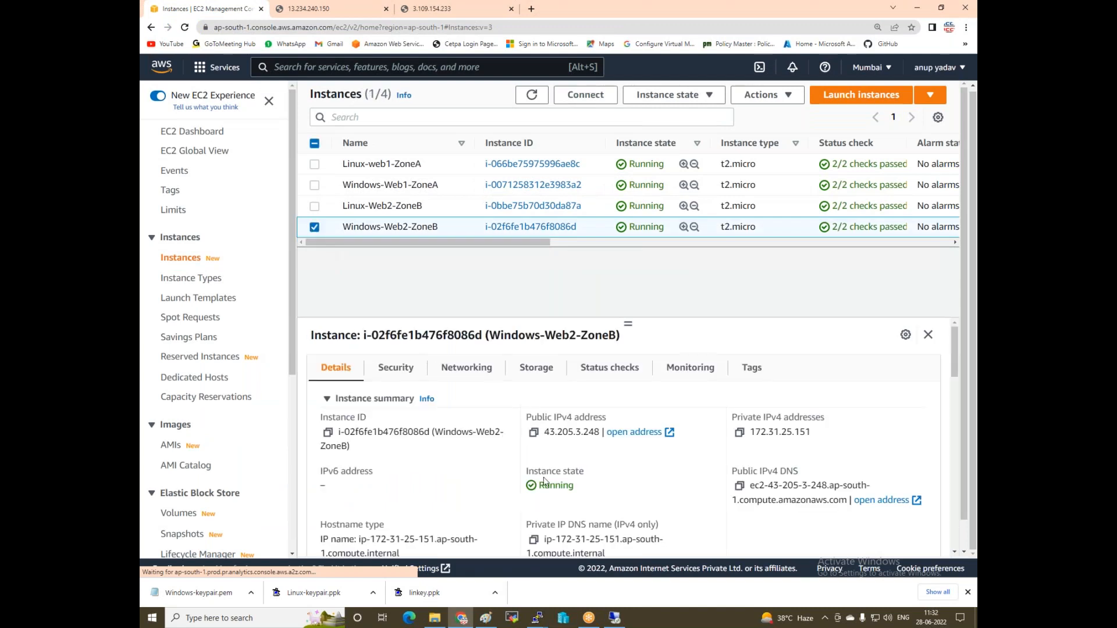
left_click(534, 433)
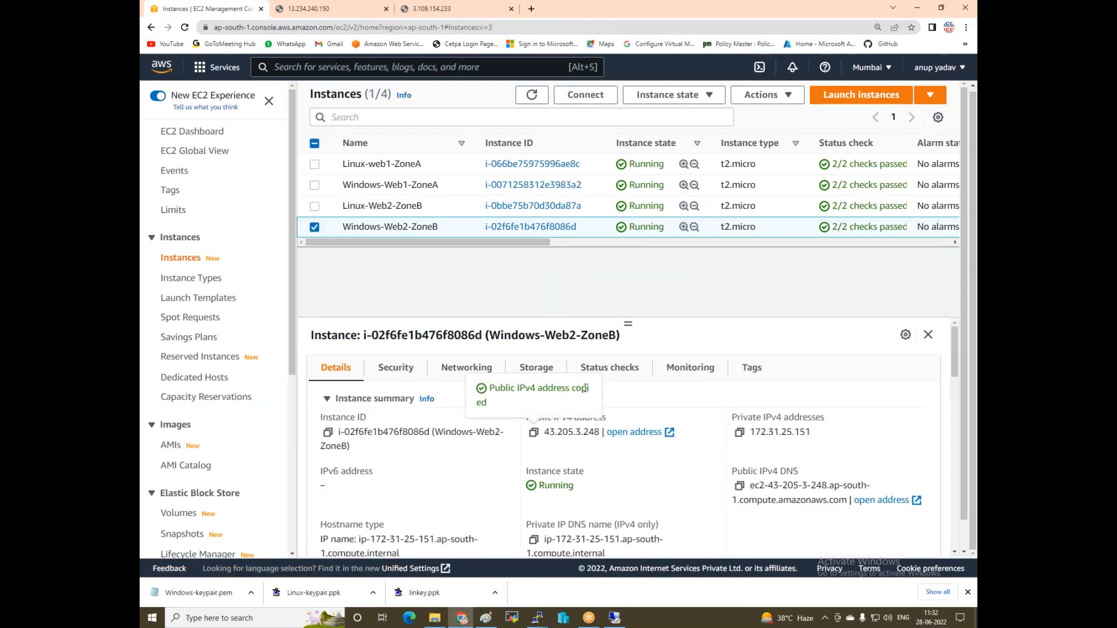
- Load the copied address 43.205.3.248 in a new browser tab and look through the Uliya website
left_click(530, 9)
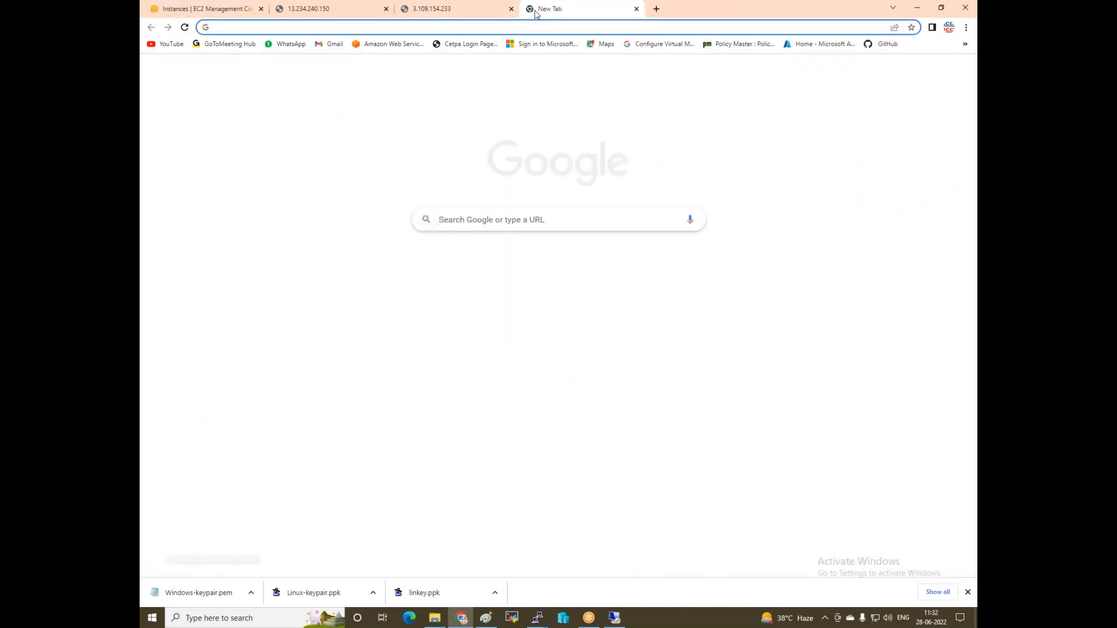
key("ctrl+v")
key("Return")
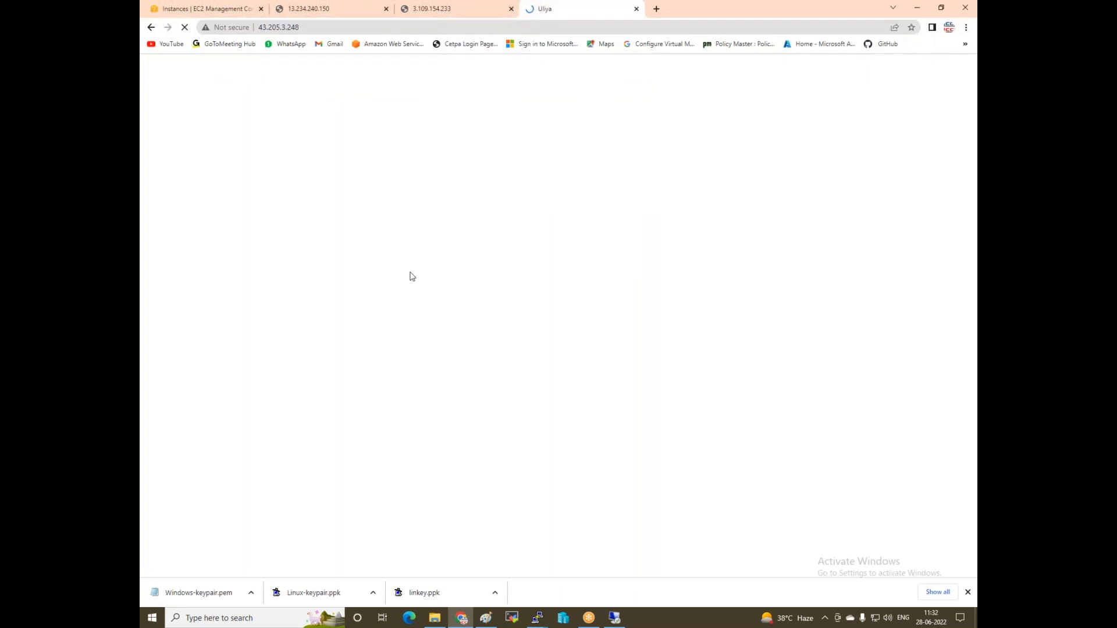
scroll(602, 239, "down", 5)
scroll(603, 239, "down", 20)
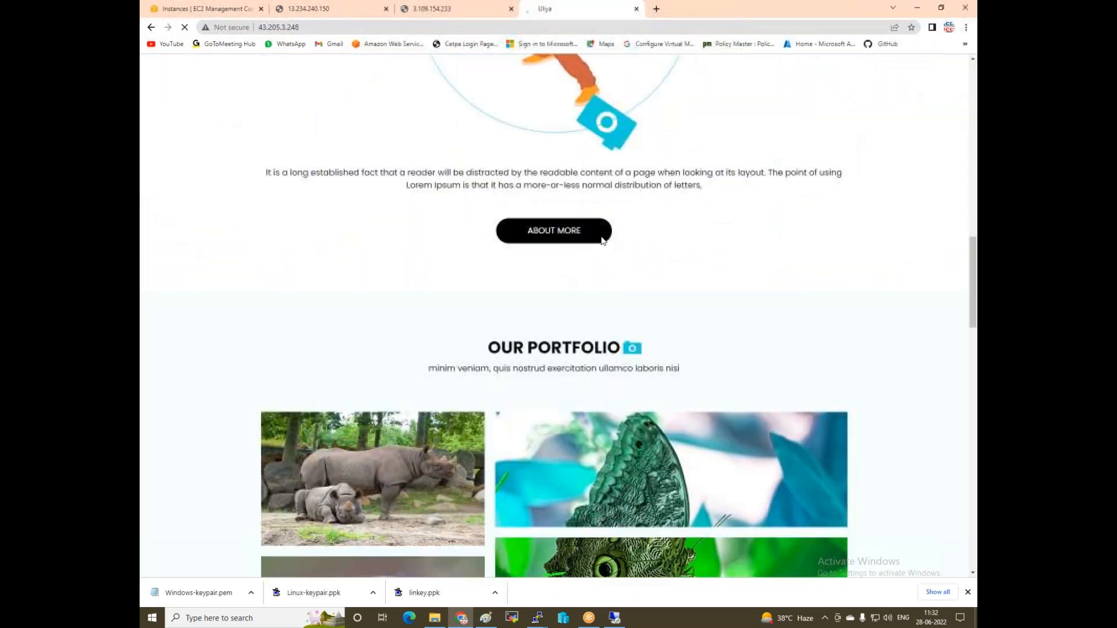
scroll(603, 237, "up", 5)
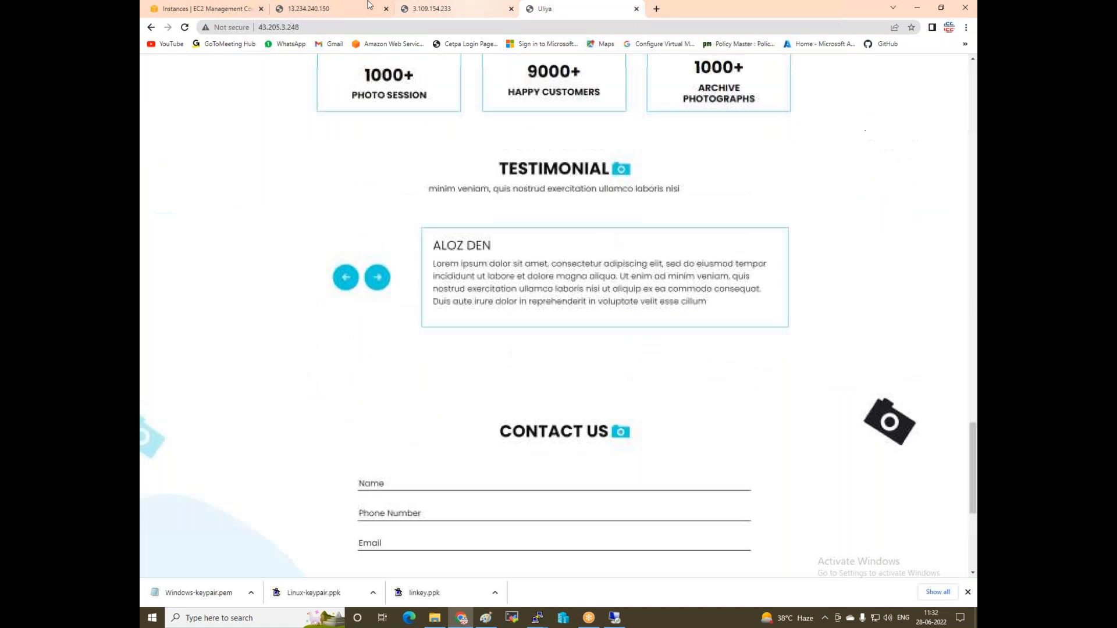
- Switch to File Explorer and copy all files and folders inside ice-cream-shop-website-template under Downloads\Compressed
key("ctrl+1")
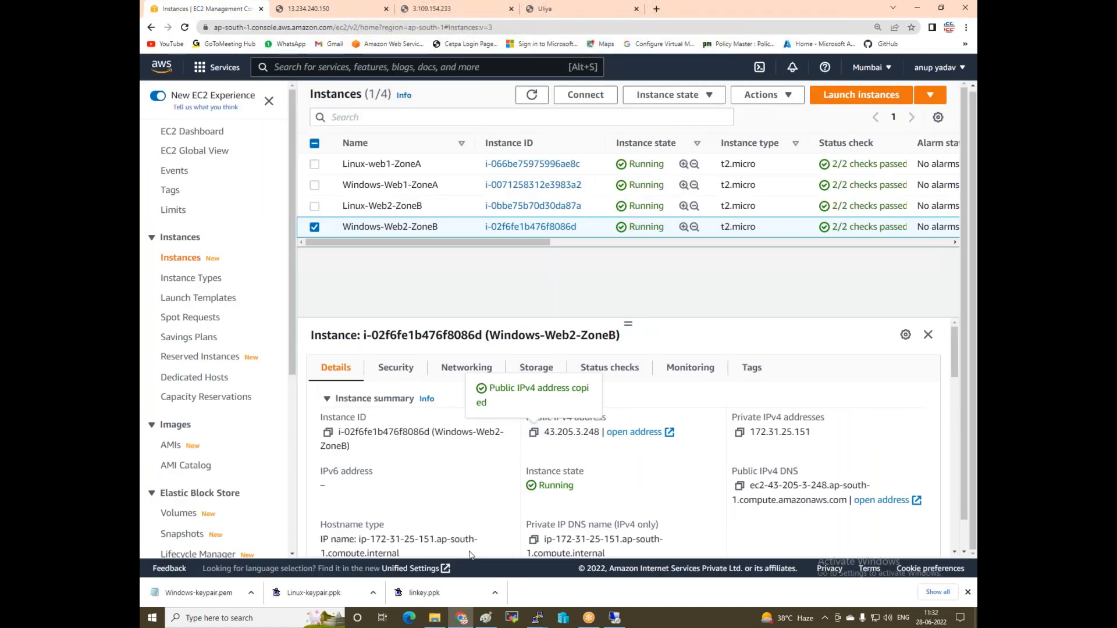
left_click(434, 618)
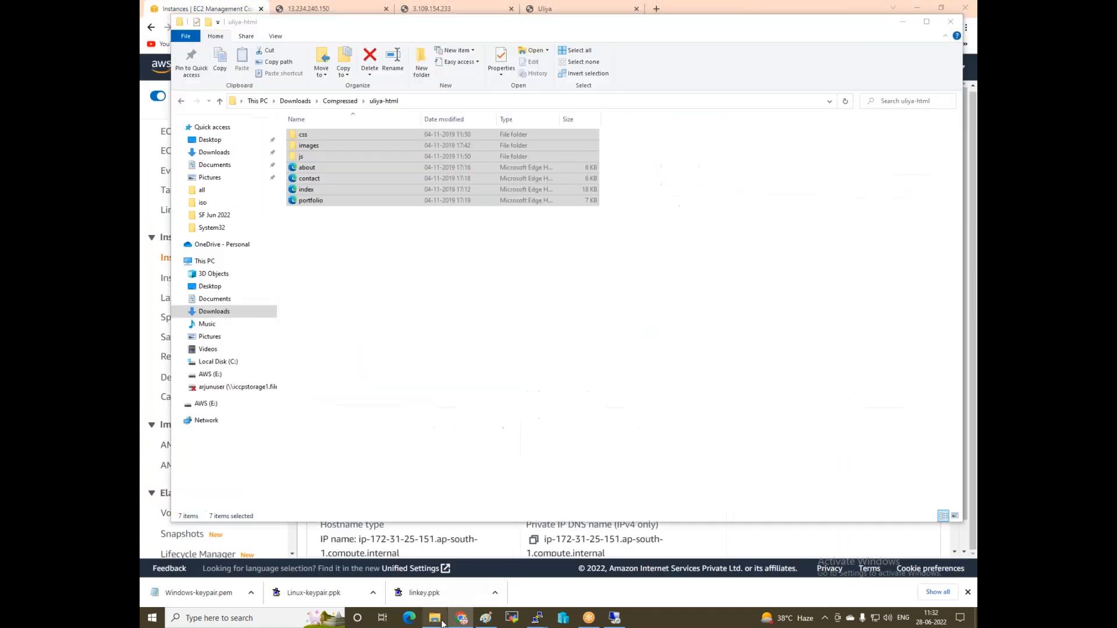
left_click(340, 101)
double_click(328, 146)
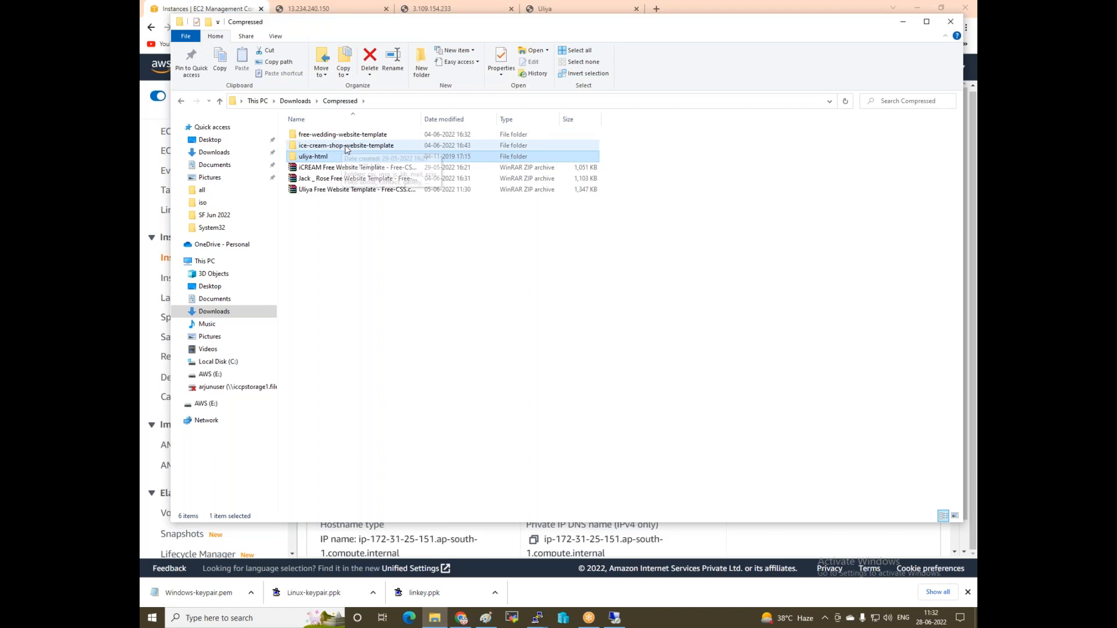
left_click_drag(318, 124, 319, 142)
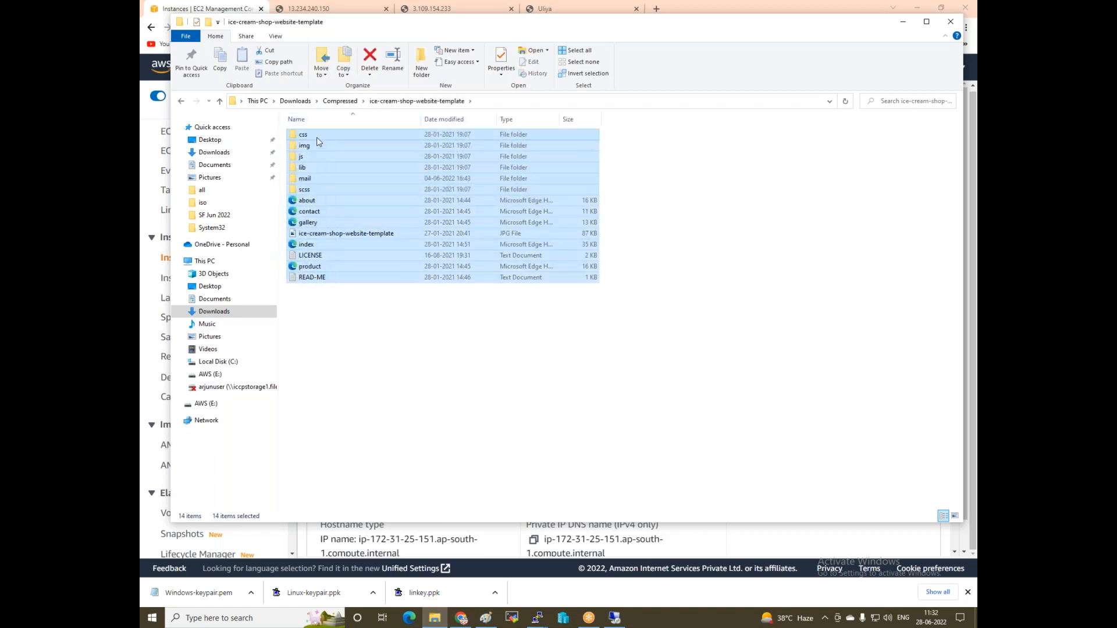
right_click(309, 139)
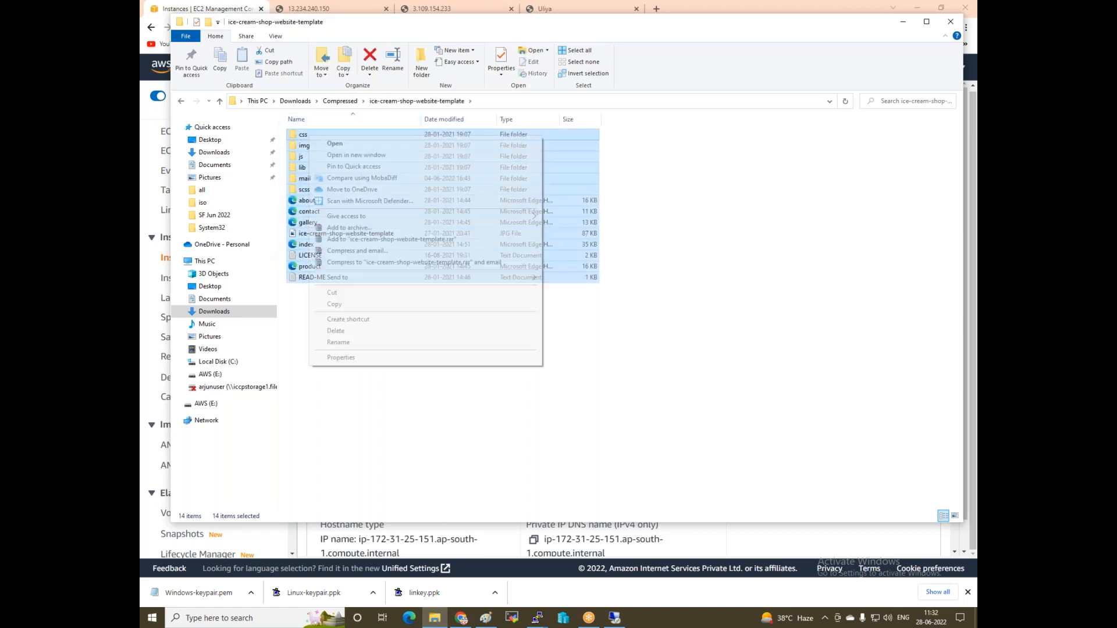
left_click(342, 305)
- Switch to the 13.233.69.228 remote session and close the Add Roles and Features Wizard and Server Manager
left_click(615, 618)
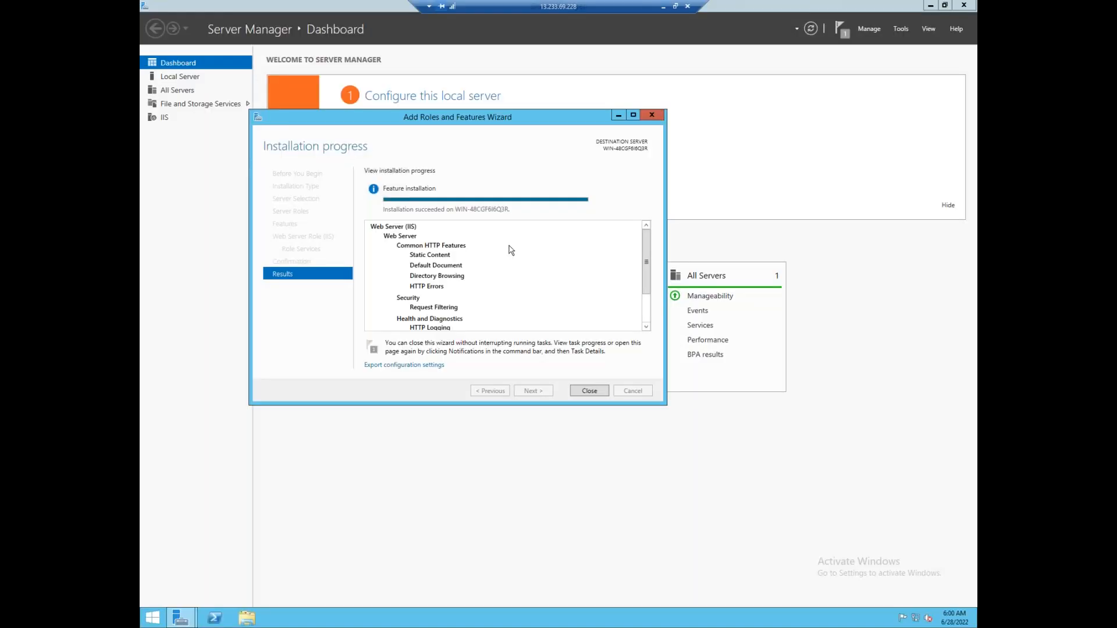
left_click(589, 391)
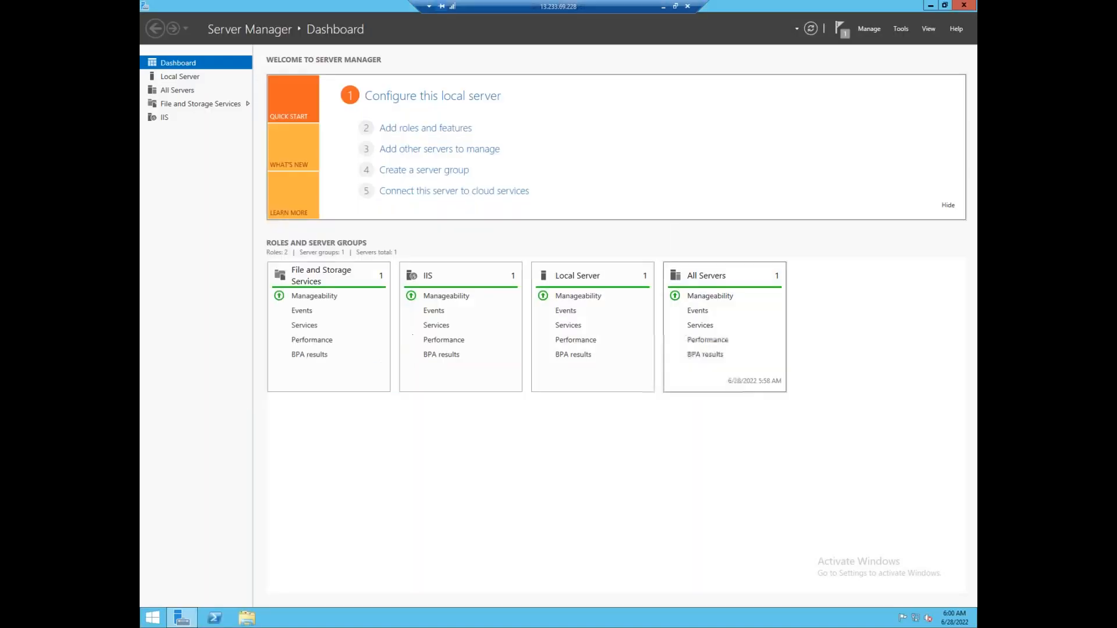
left_click(970, 6)
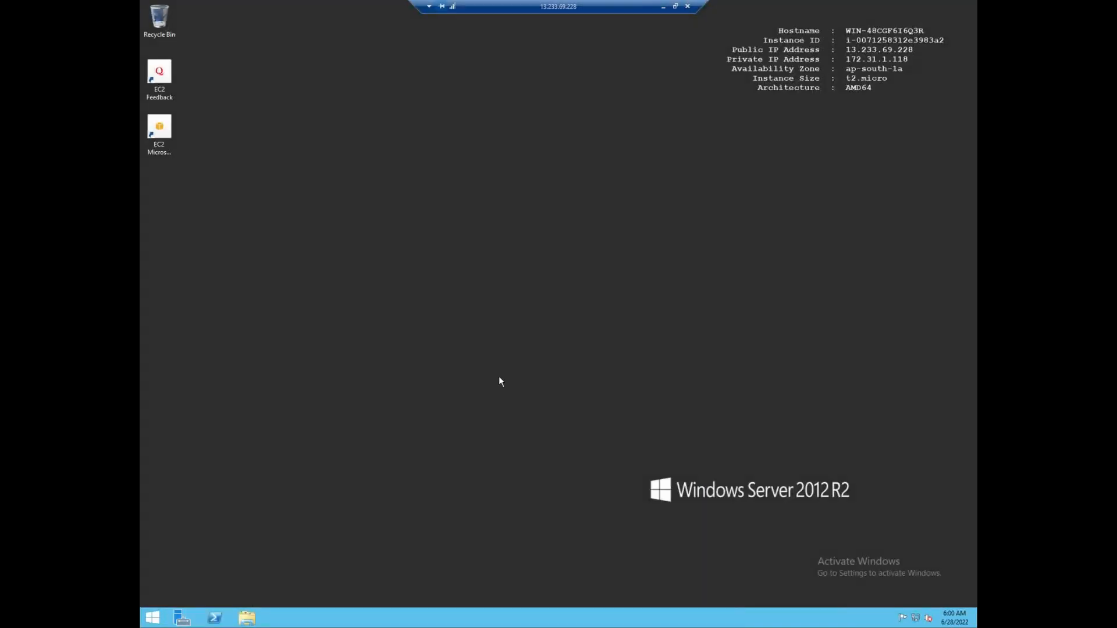
- Open C:\inetpub\wwwroot on the 13.233.69.228 server and delete the default iis-85 and iisstart files
left_click(248, 619)
double_click(433, 265)
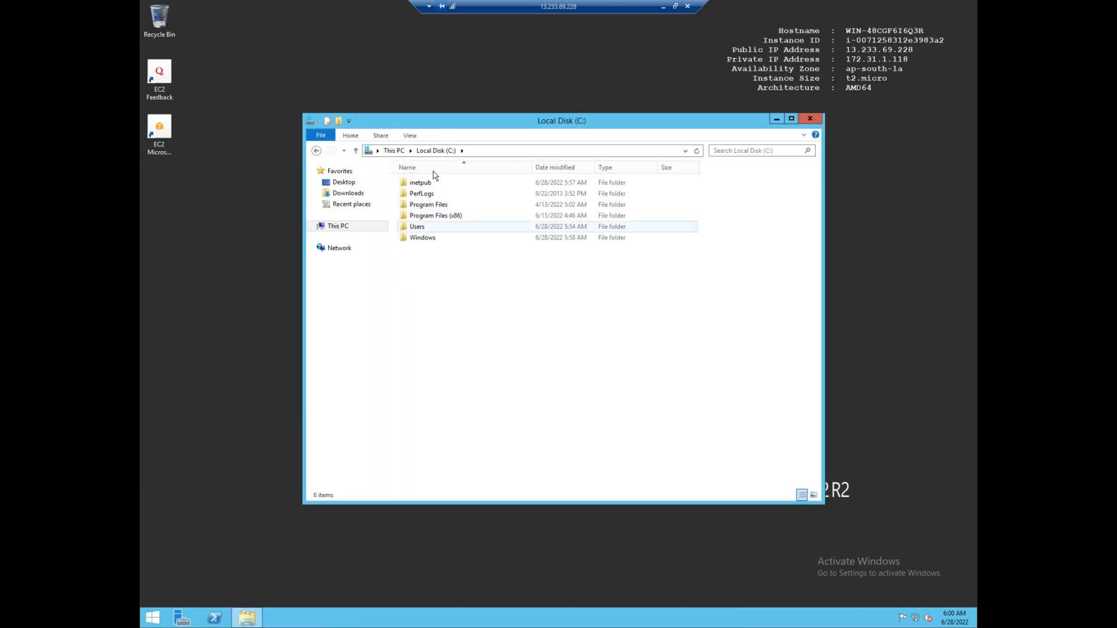
double_click(418, 182)
double_click(429, 228)
left_click_drag(449, 274, 488, 163)
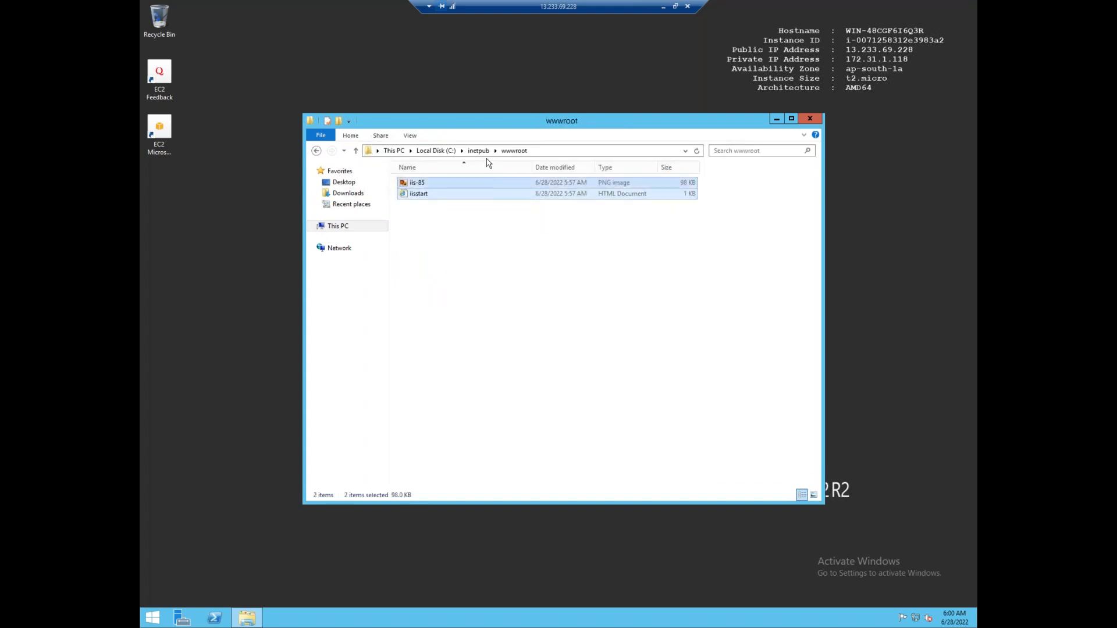
key("Delete")
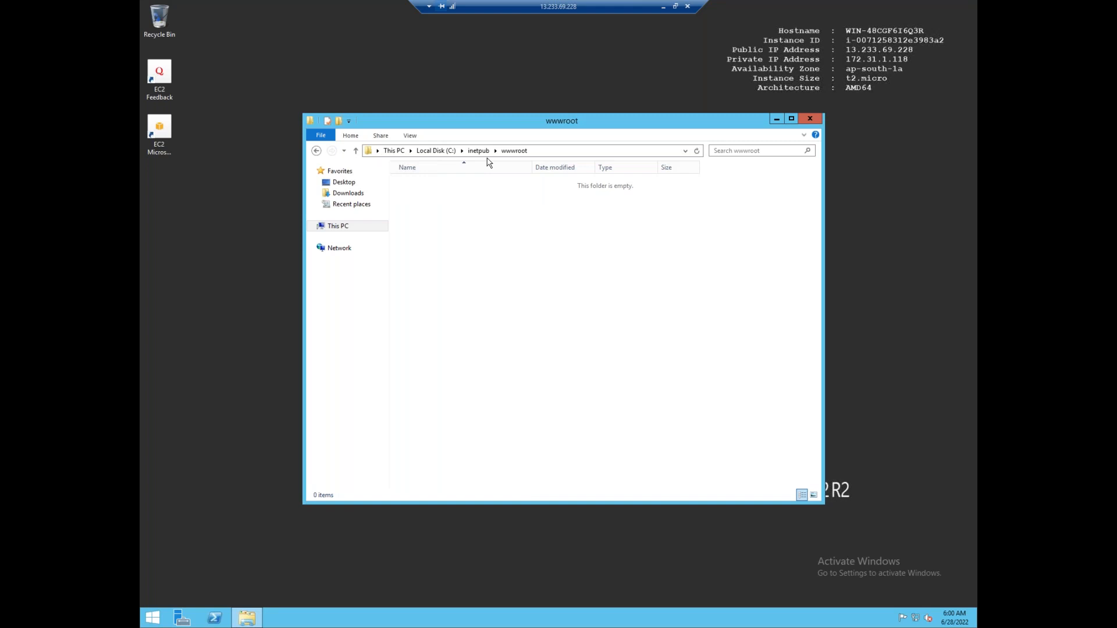
- Paste the ice cream shop website files into the emptied wwwroot folder and disconnect the remote session
key("ctrl+v")
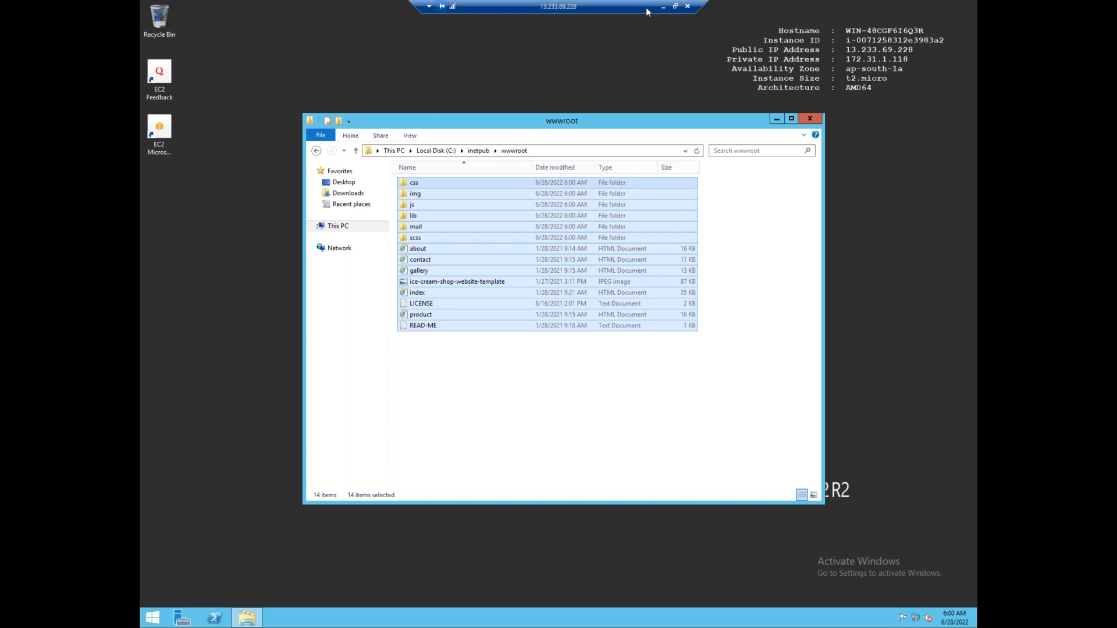
left_click(688, 7)
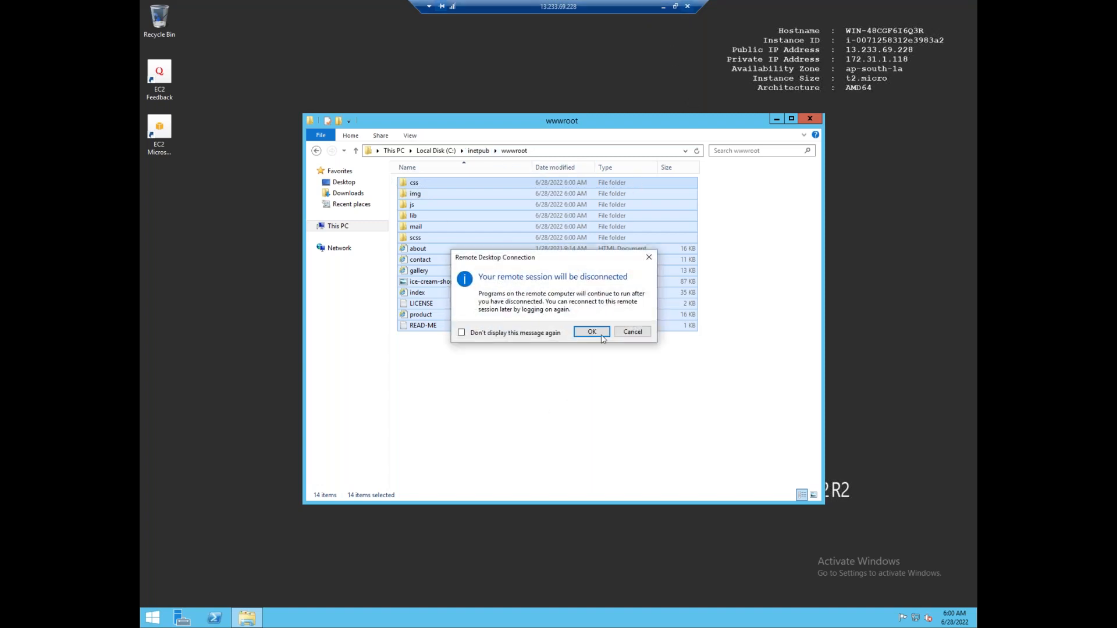
left_click(591, 331)
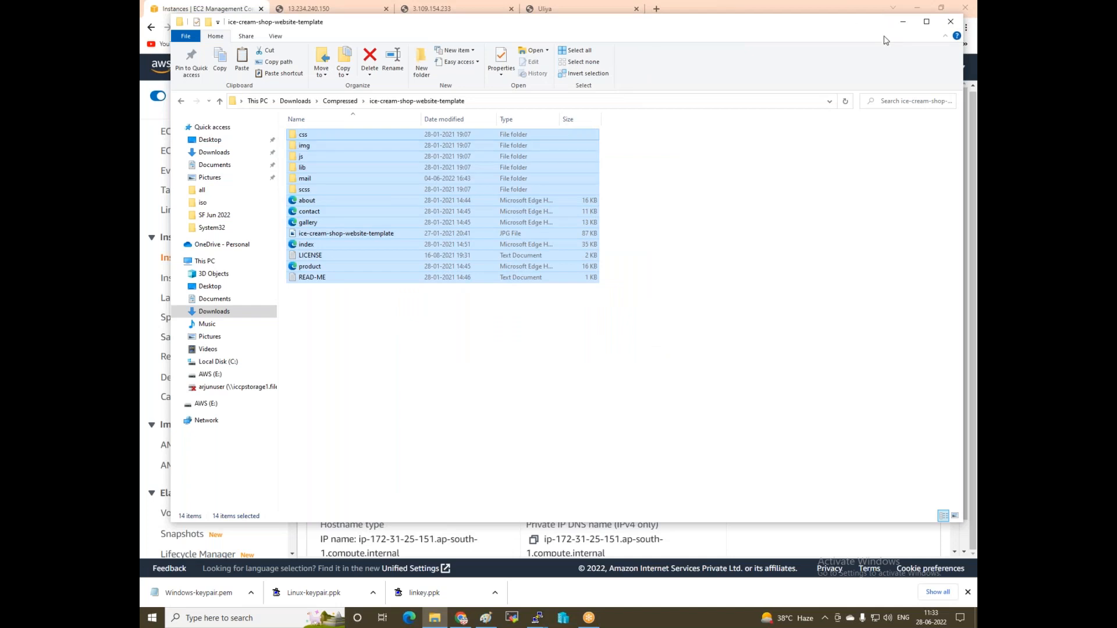
- Return to the EC2 console and copy the public IPv4 address of Windows-Web1-ZoneA, with Windows-Web2-ZoneB deselected
left_click_drag(647, 27, 564, 187)
left_click(868, 182)
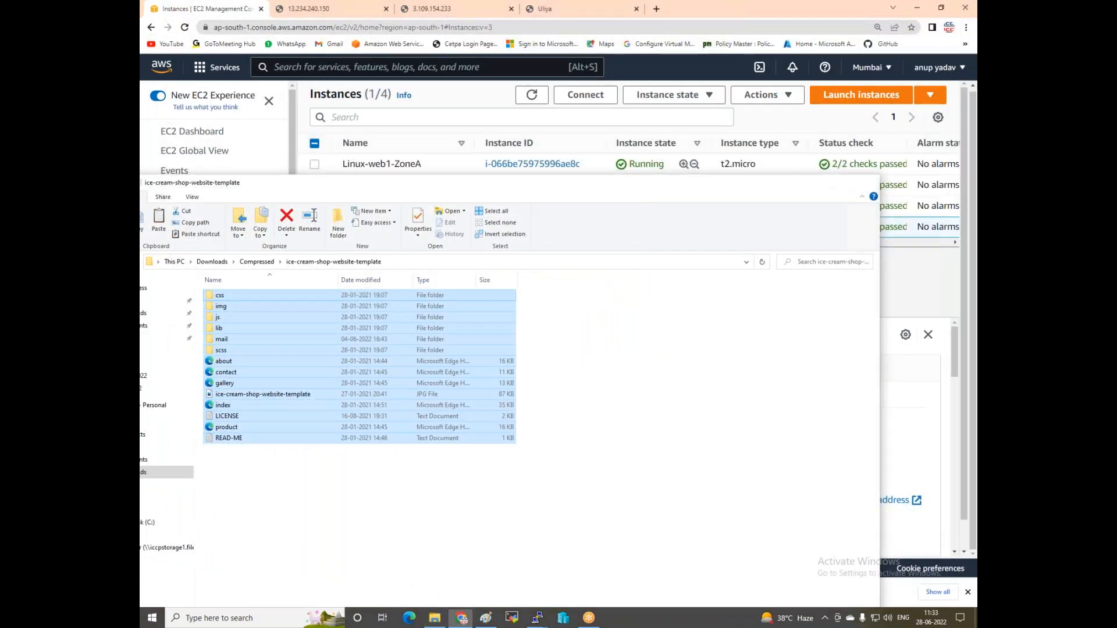
left_click(315, 226)
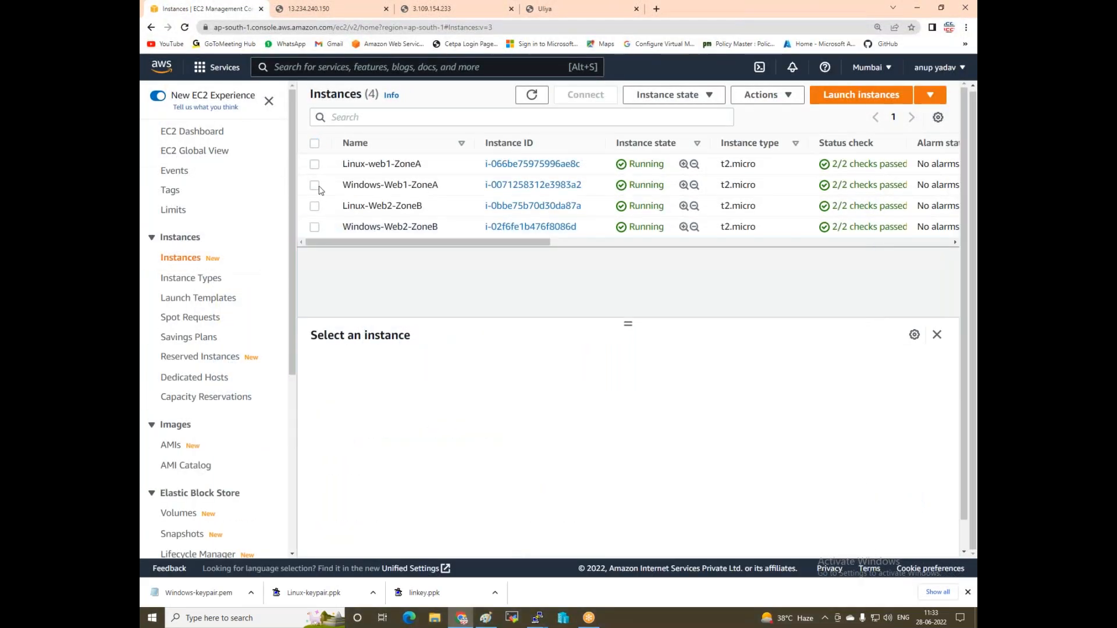
left_click(317, 185)
left_click(533, 433)
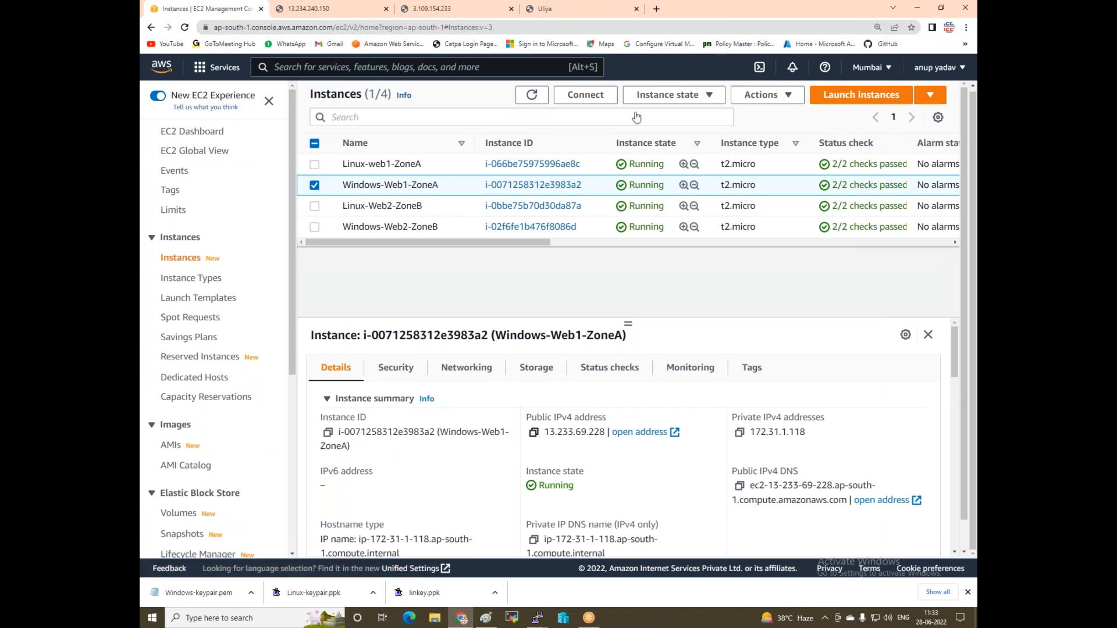
- Load the copied address 13.233.69.228 in a new browser tab and view the iCREAM website
left_click(655, 9)
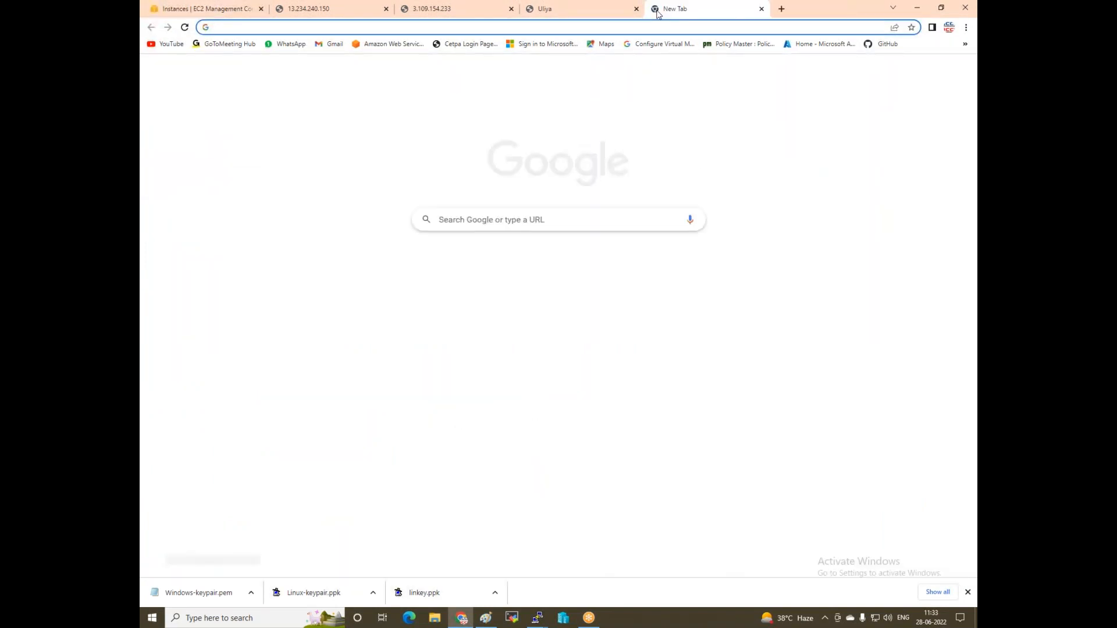
key("ctrl+v")
key("Return")
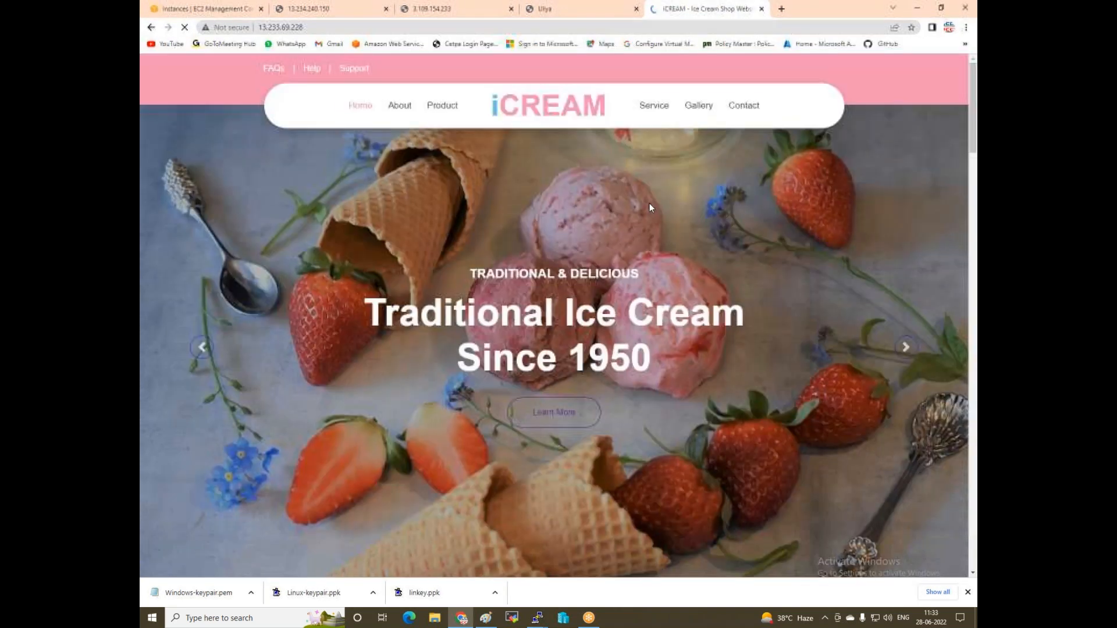
scroll(649, 203, "down", 1)
scroll(601, 261, "up", 1)
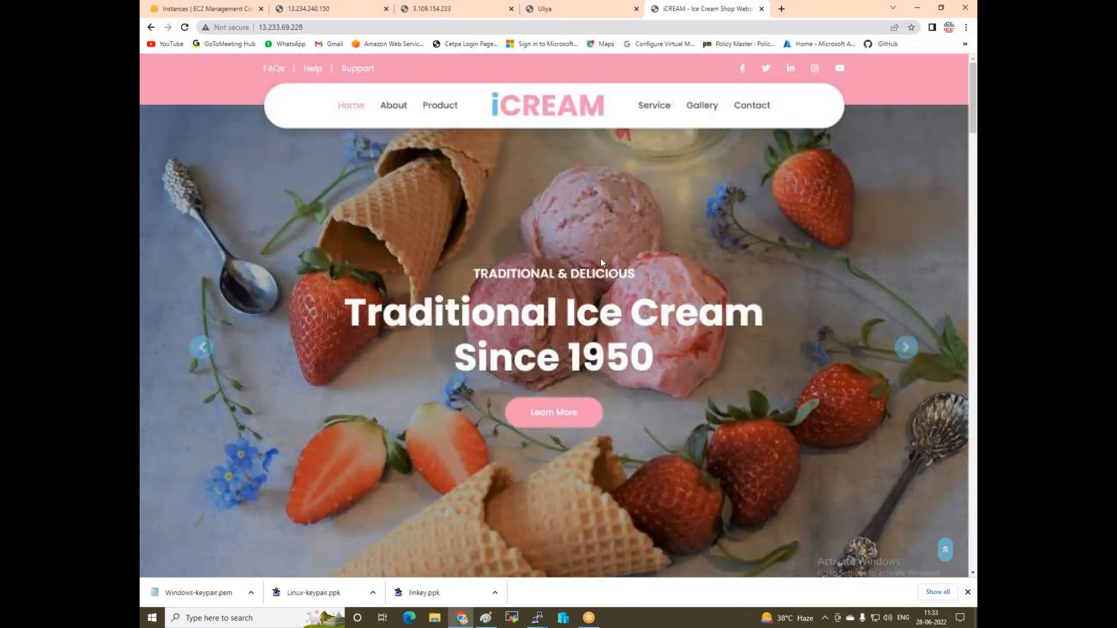
- Review the open website pages of the other servers at 43.205.3.248, 3.109.154.233 and 13.234.240.150
left_click(578, 18)
scroll(611, 242, "up", 5)
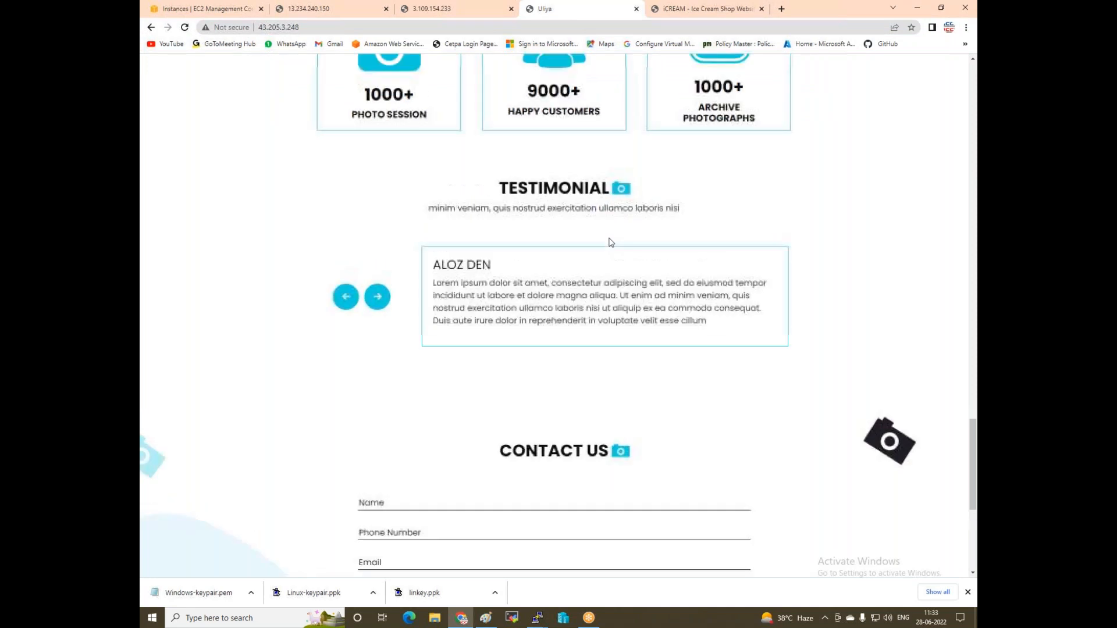
left_click(433, 16)
left_click(328, 11)
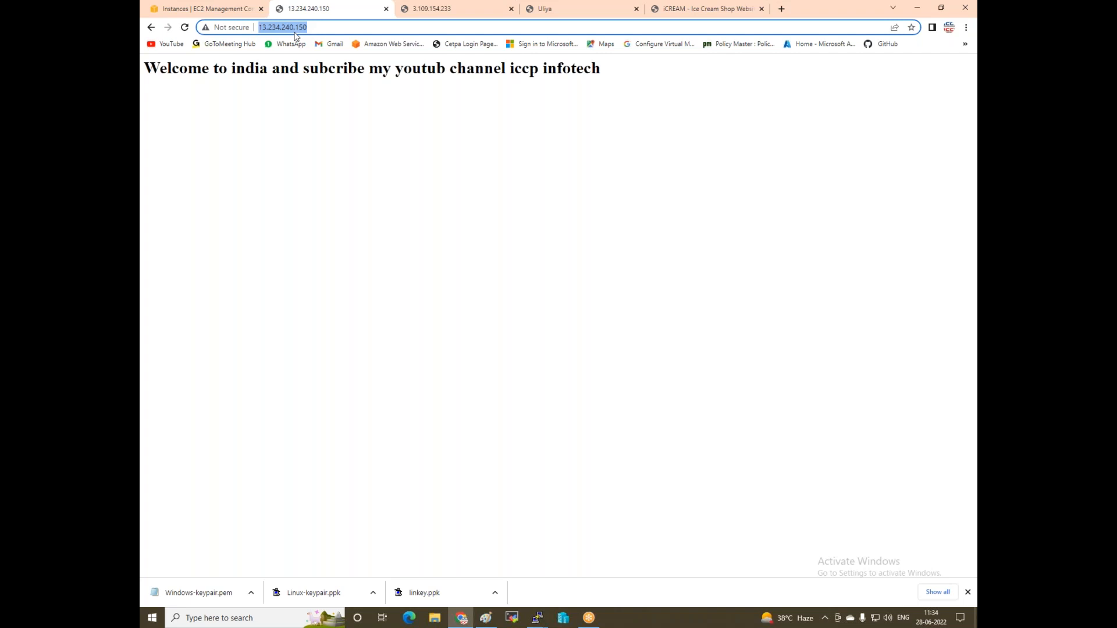
- Switch to the Paint diagram and brush check marks beside items 2 and 3 of the Project 3 list
left_click(493, 624)
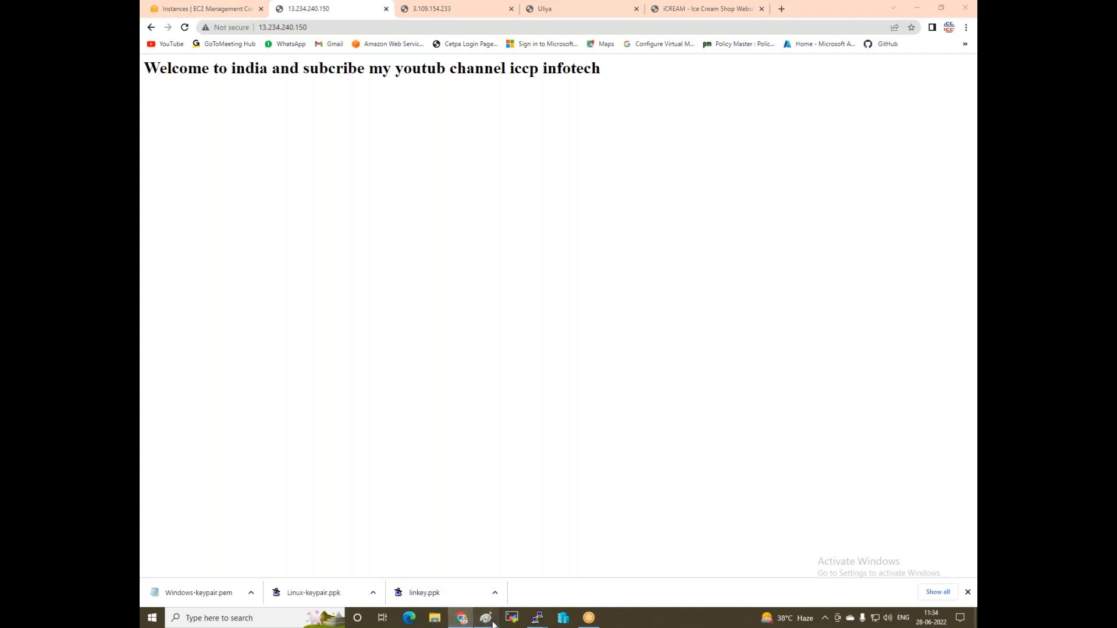
left_click(295, 430)
scroll(255, 396, "up", 10)
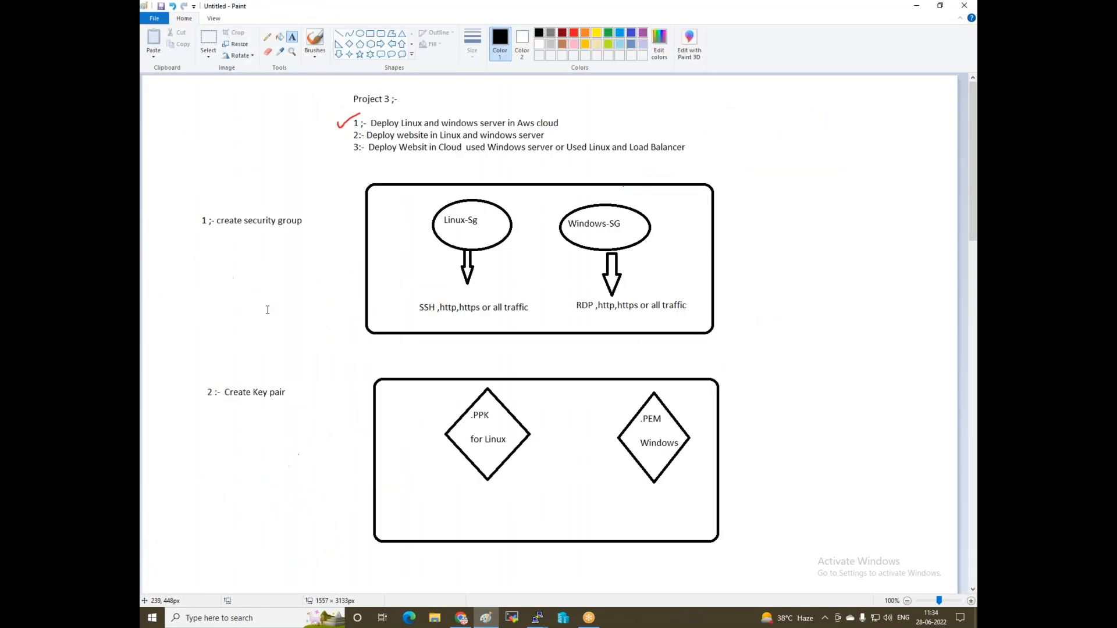
left_click(314, 40)
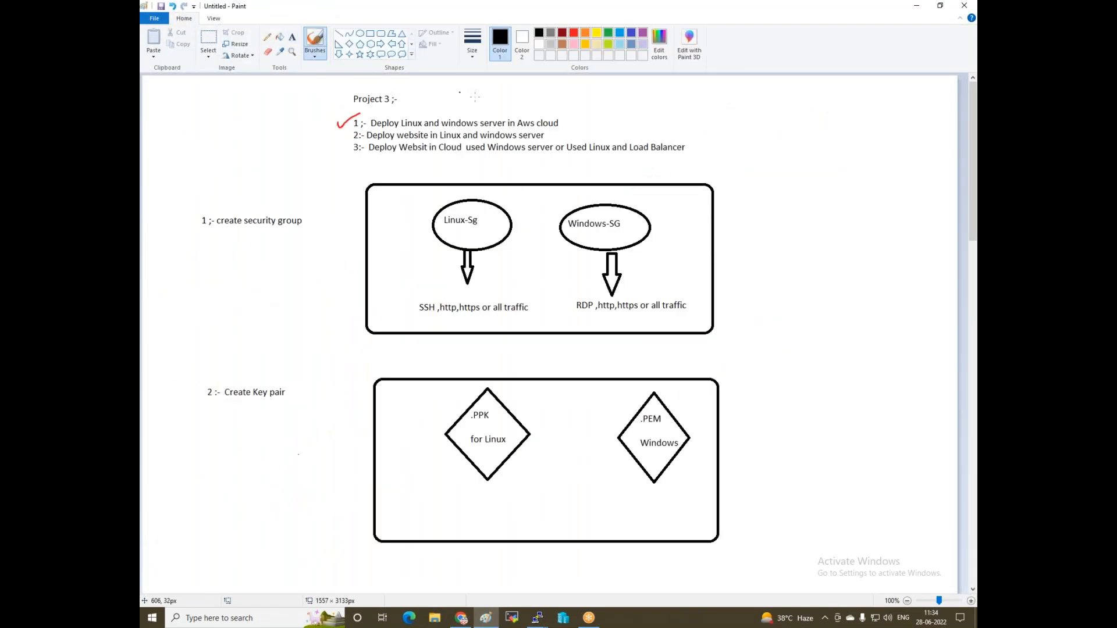
left_click_drag(337, 137, 367, 120)
mouse_move(507, 155)
left_mouse_down()
mouse_move(527, 139)
mouse_move(616, 124)
left_mouse_up()
left_click_drag(401, 156, 434, 137)
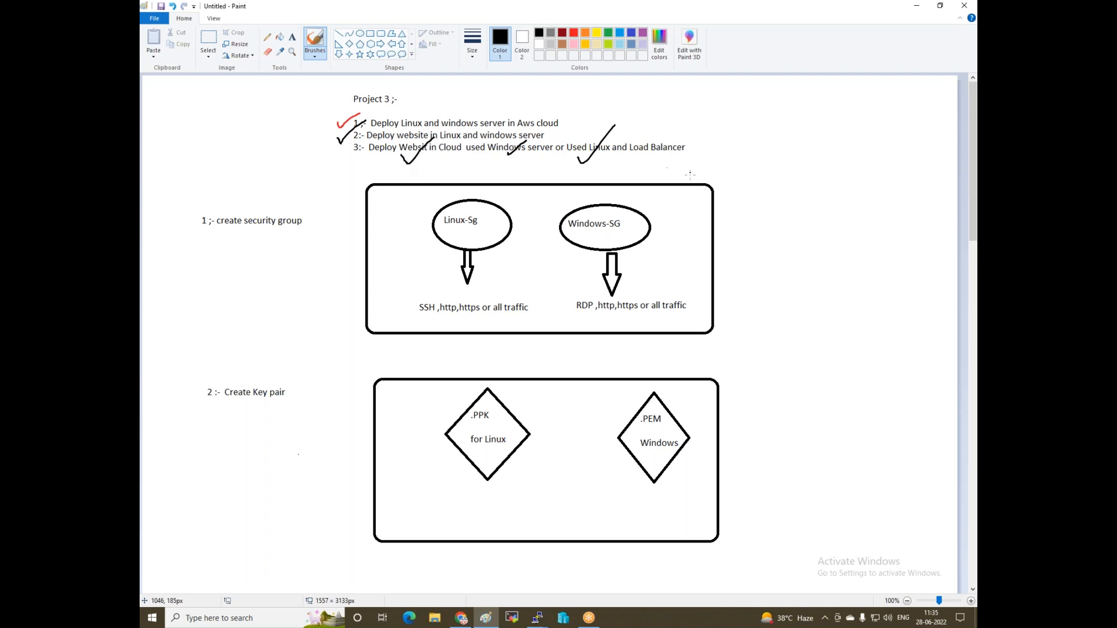
left_click_drag(674, 155, 728, 138)
- Draw two rounded callout shapes side by side in the empty area below the Mumbai label
scroll(728, 138, "down", 20)
scroll(723, 285, "up", 15)
left_click(380, 54)
mouse_move(469, 178)
left_mouse_down()
mouse_move(474, 290)
mouse_move(558, 287)
left_mouse_up()
left_click_drag(616, 175, 701, 296)
left_click(638, 357)
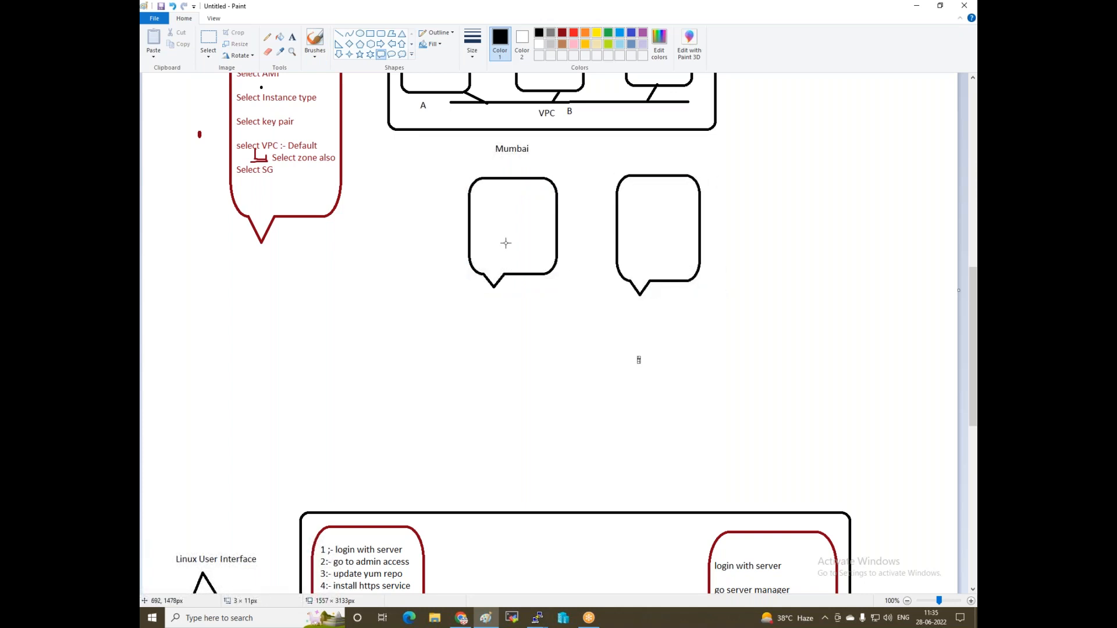
- Draw a rounded rectangle about 378 × 99 px below the two callouts and connect it to each with a line
left_click(381, 33)
left_click_drag(495, 348, 693, 399)
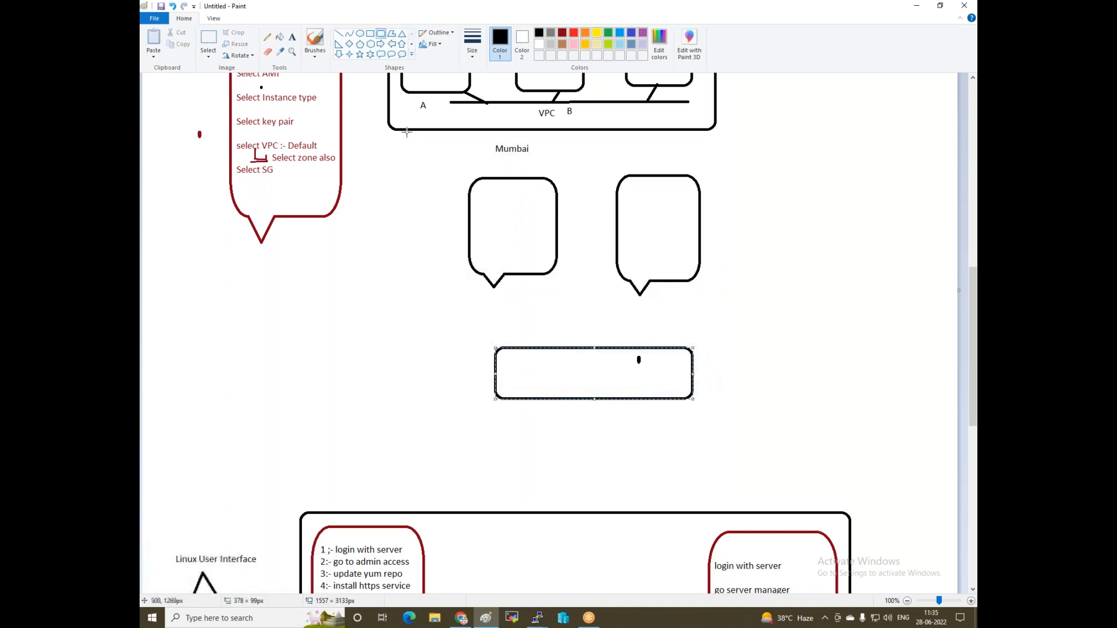
mouse_move(533, 274)
left_mouse_down()
mouse_move(544, 314)
mouse_move(539, 282)
left_mouse_up()
left_click(340, 35)
left_click_drag(536, 278, 569, 352)
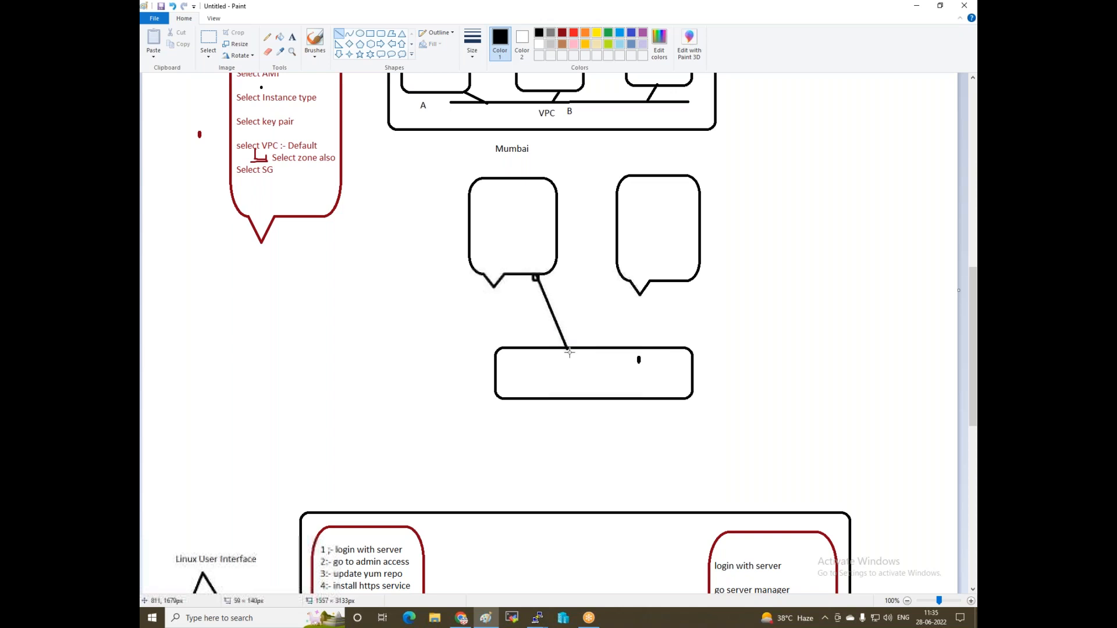
left_click_drag(686, 280, 649, 347)
- Draw an upward block arrow pointing at the lower edge of the rounded rectangle
left_click(402, 43)
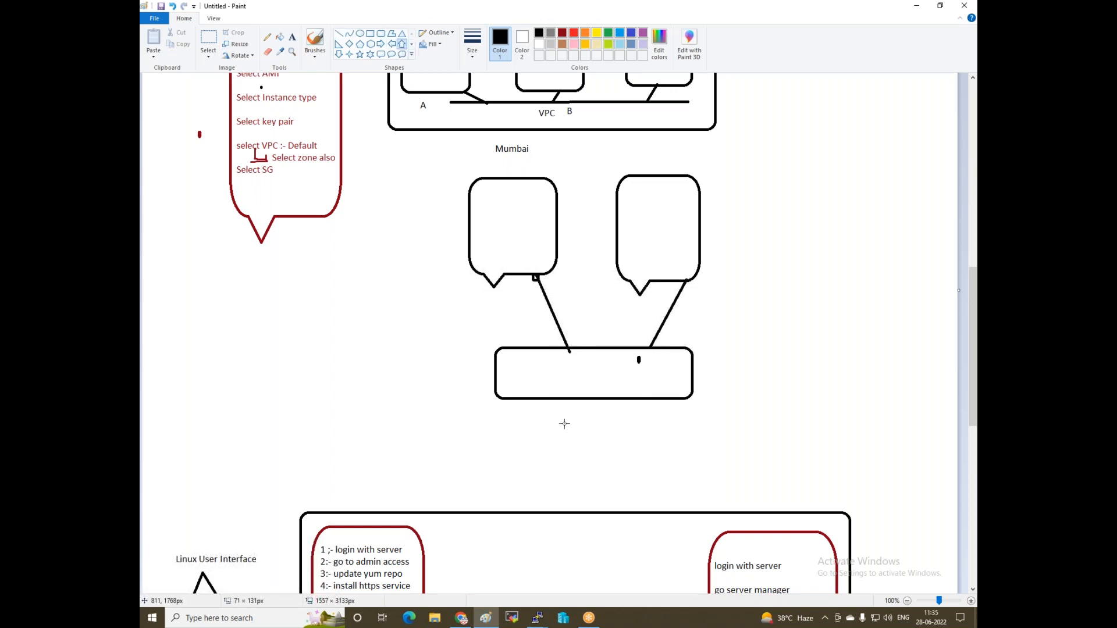
left_click_drag(608, 487, 588, 400)
left_click(538, 454)
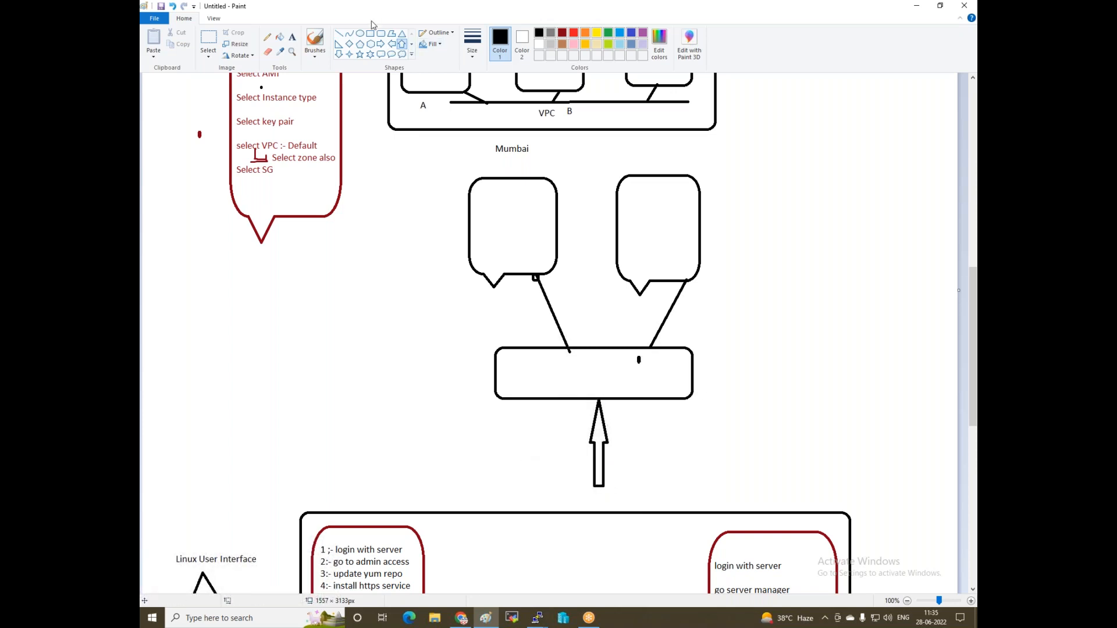
left_click(338, 33)
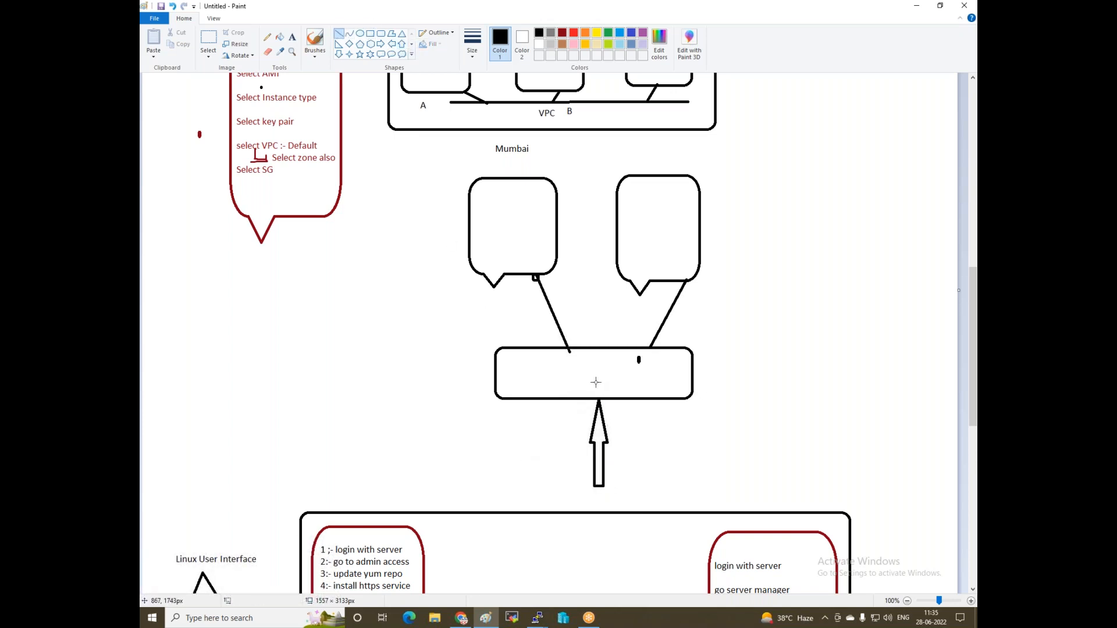
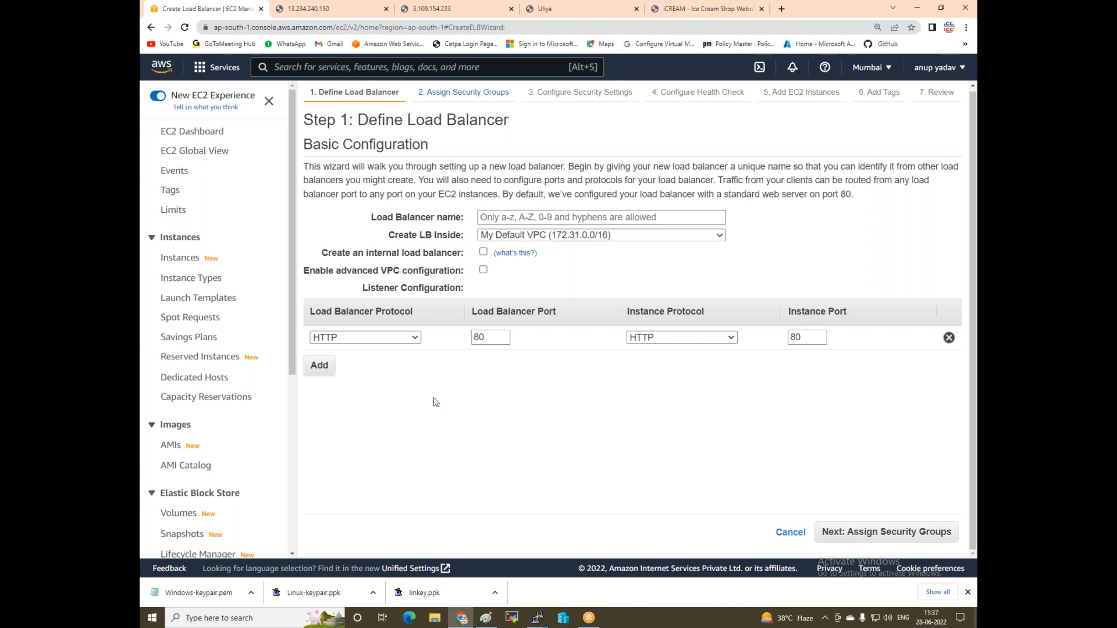
- Name the load balancer linux-lb and enable advanced VPC configuration
left_click(507, 213)
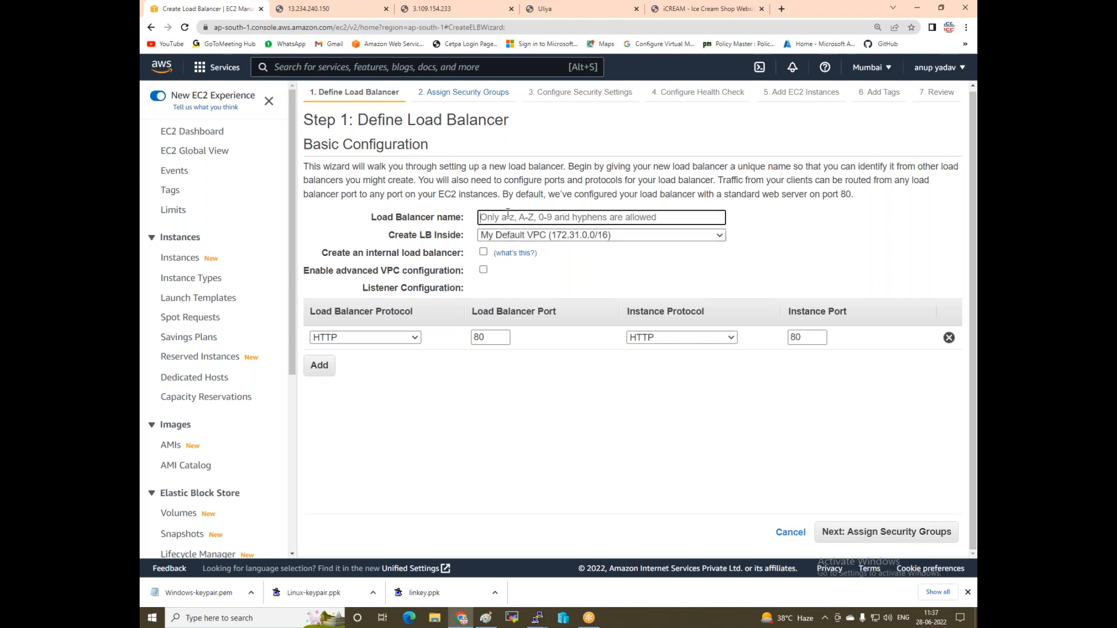
type("linu")
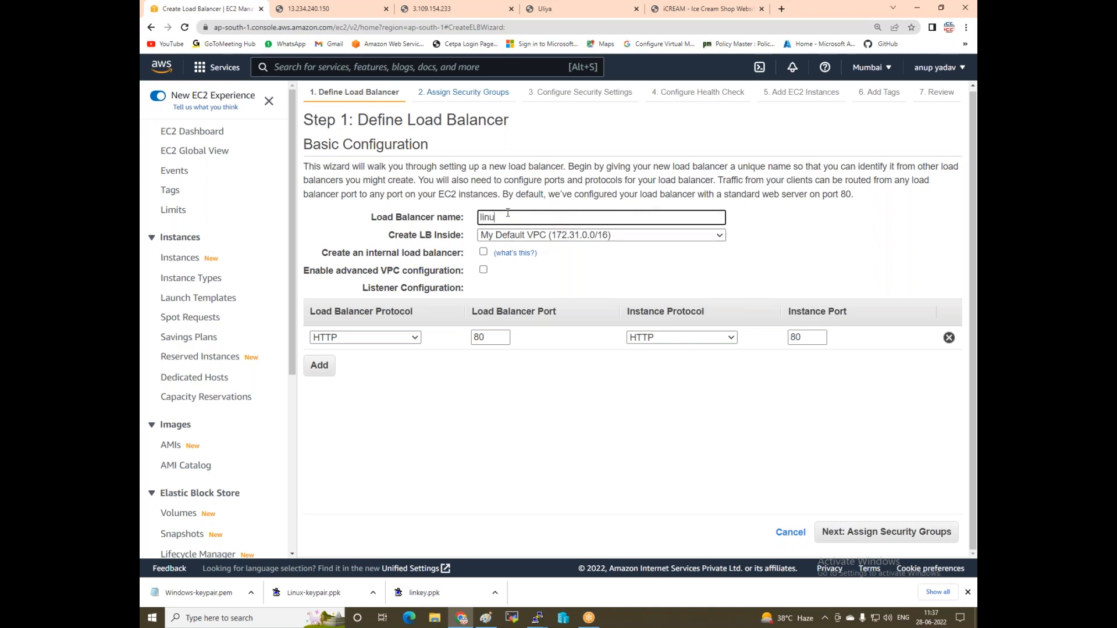
type("x-lb")
left_click(483, 270)
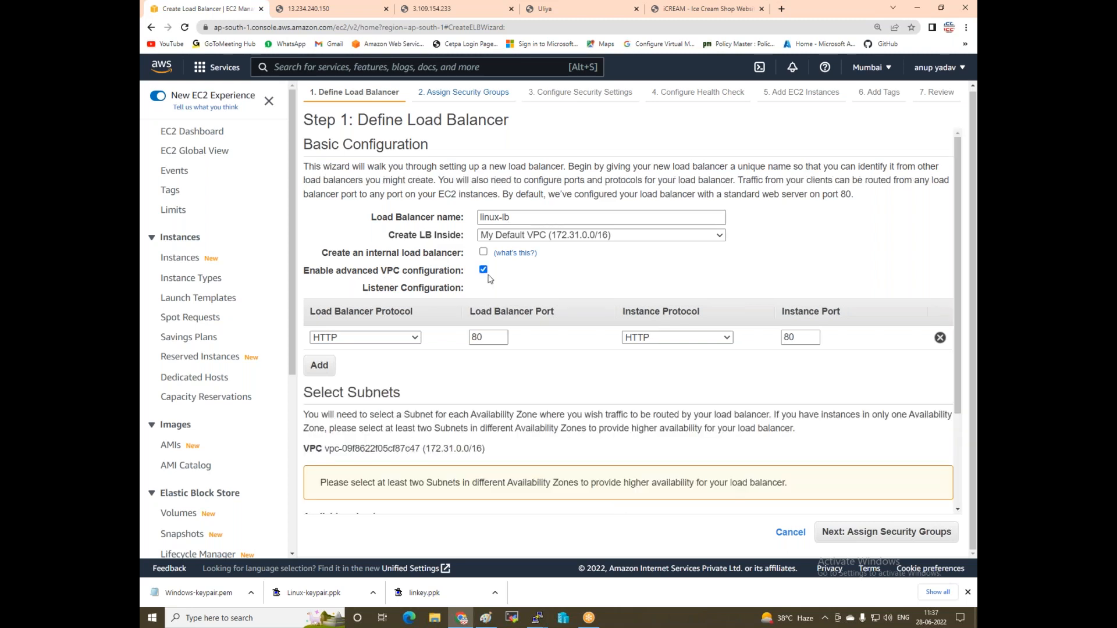
- Add the zonea (ap-south-1a) and zoneb (ap-south-1b) subnets to the load balancer and continue to its security groups
scroll(489, 279, "down", 2)
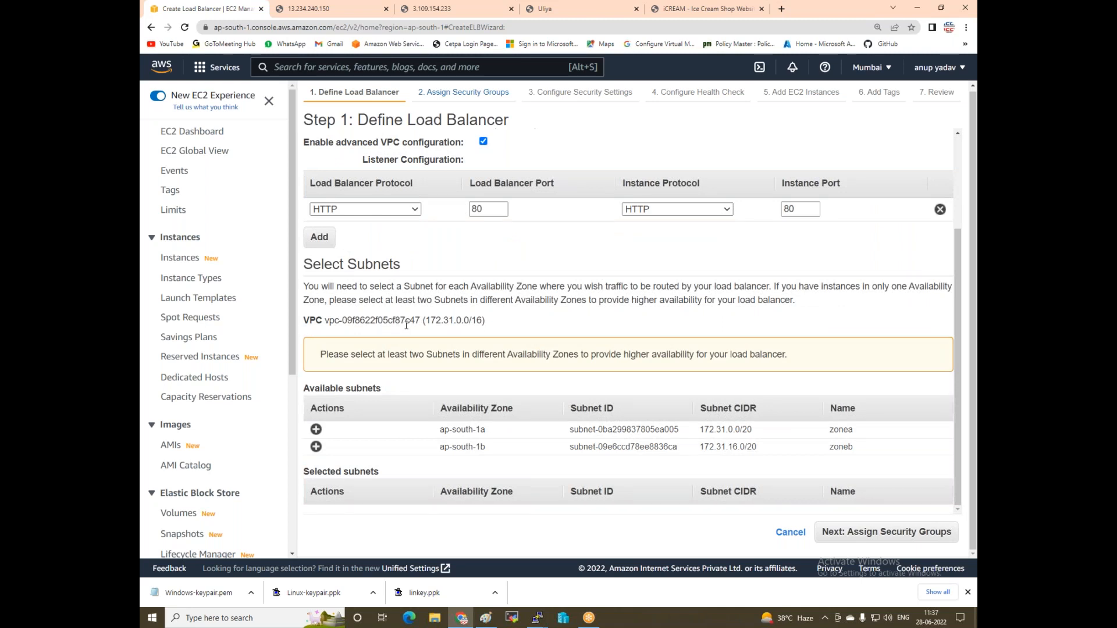
left_click(316, 429)
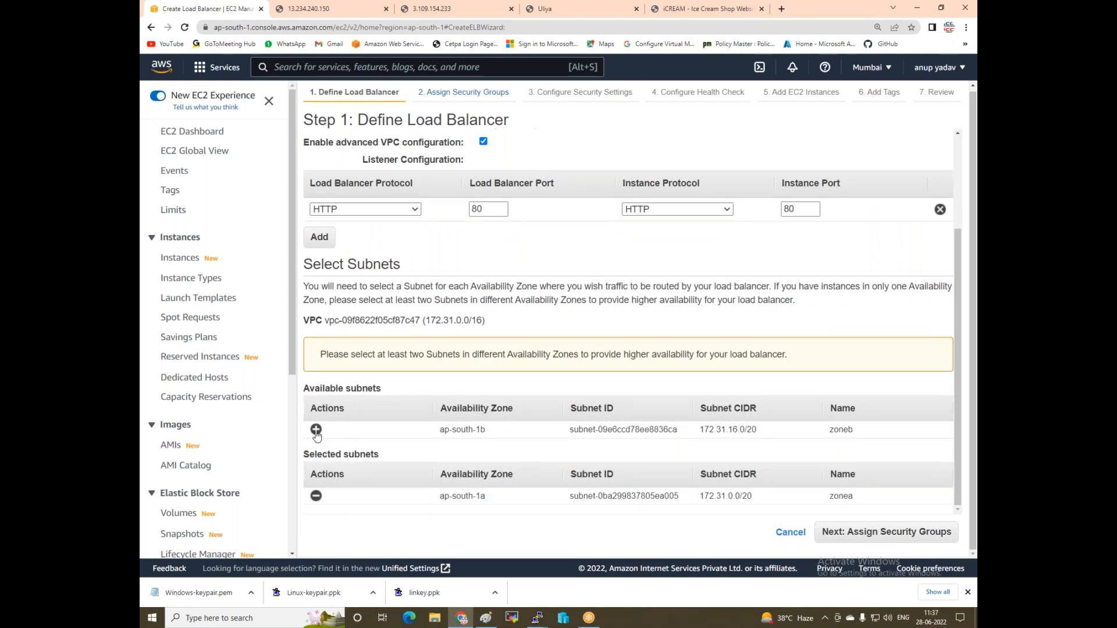
left_click(316, 429)
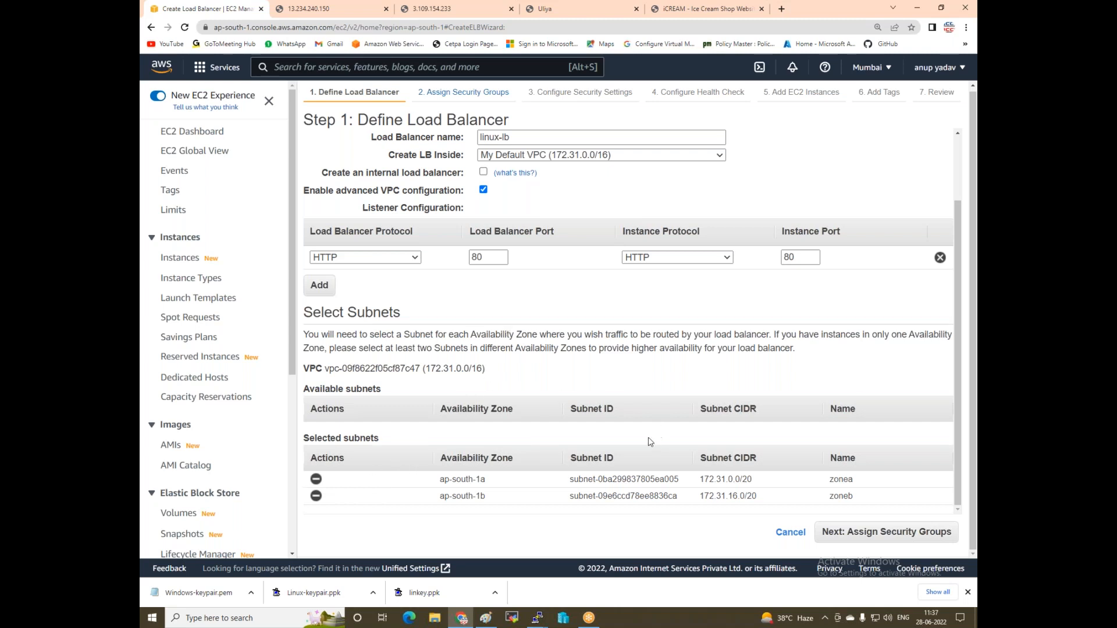
left_click(837, 539)
- Assign the existing Linux-SG security group and keep the default security and health check settings, continuing to instance selection
left_click(441, 176)
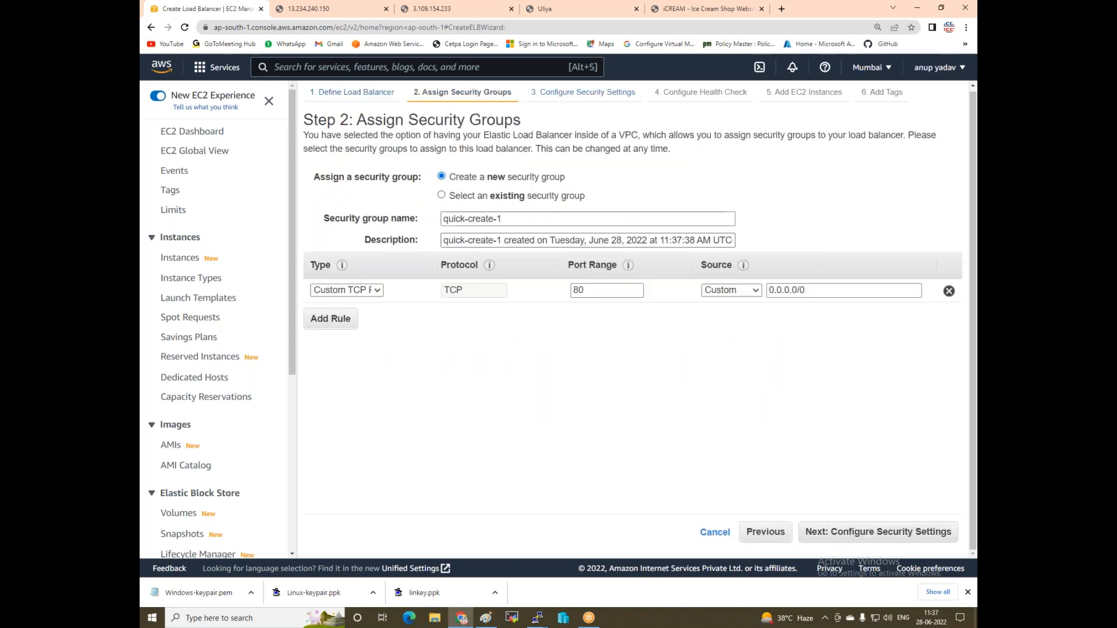
left_click(483, 197)
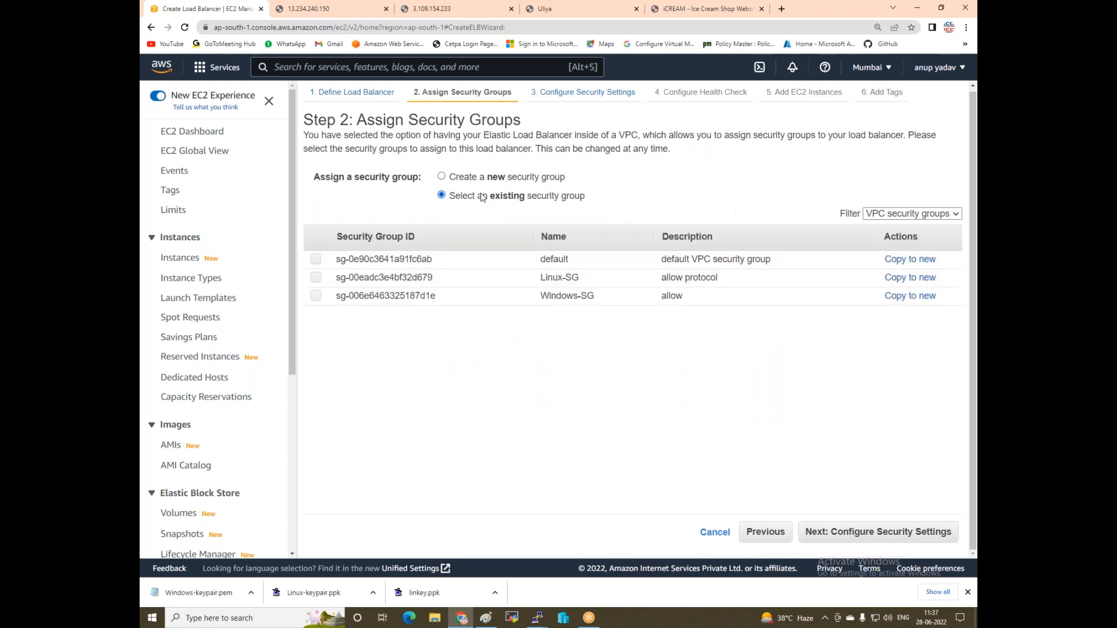
left_click(317, 278)
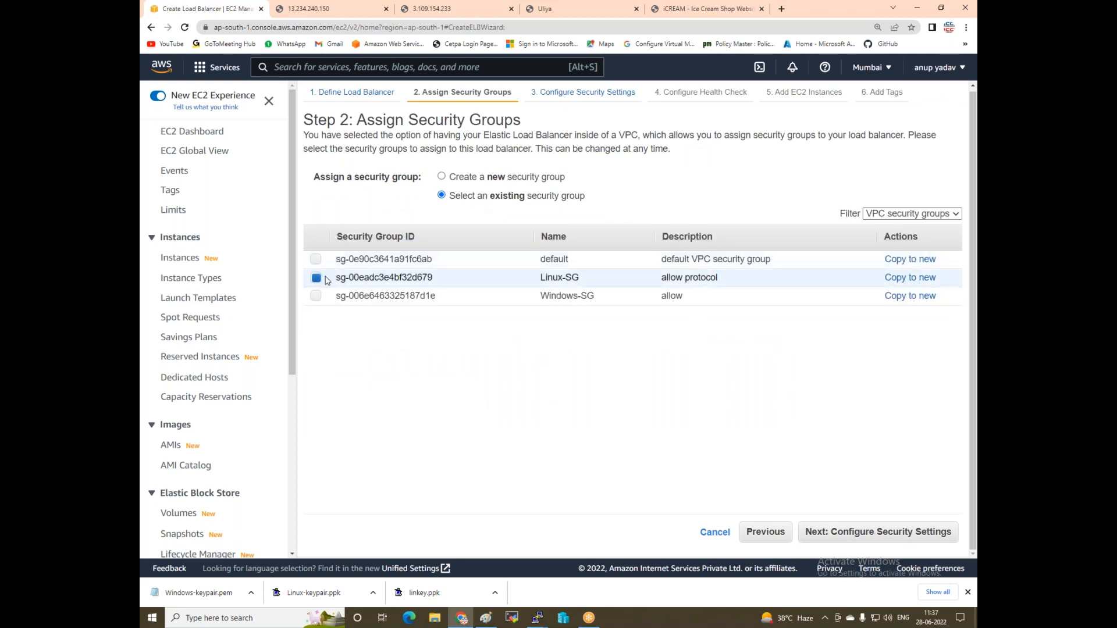
left_click(813, 532)
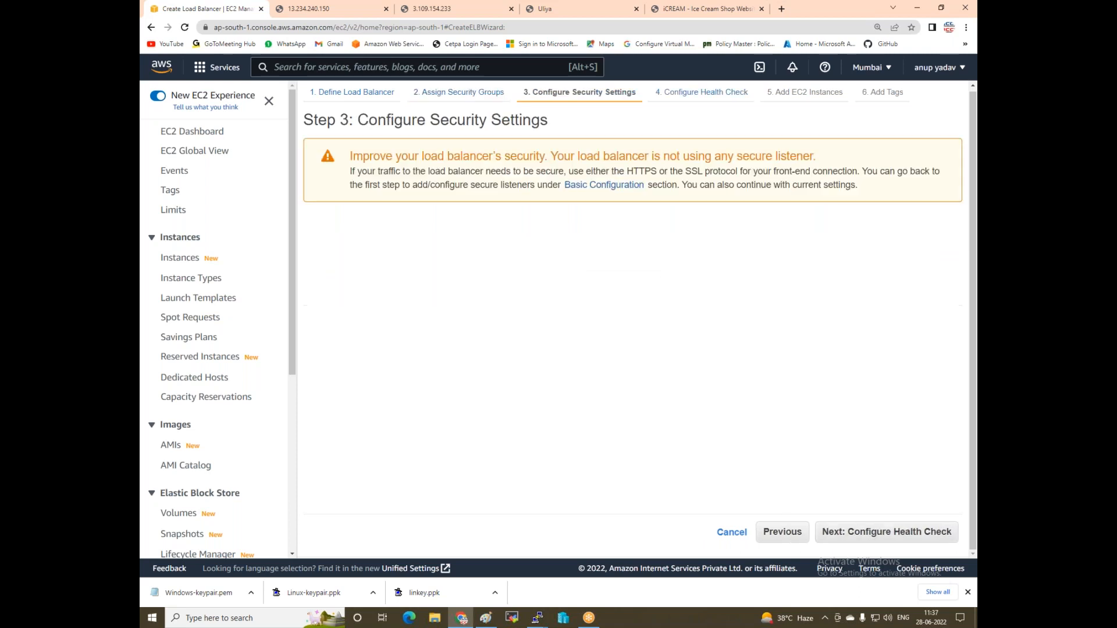
left_click(840, 534)
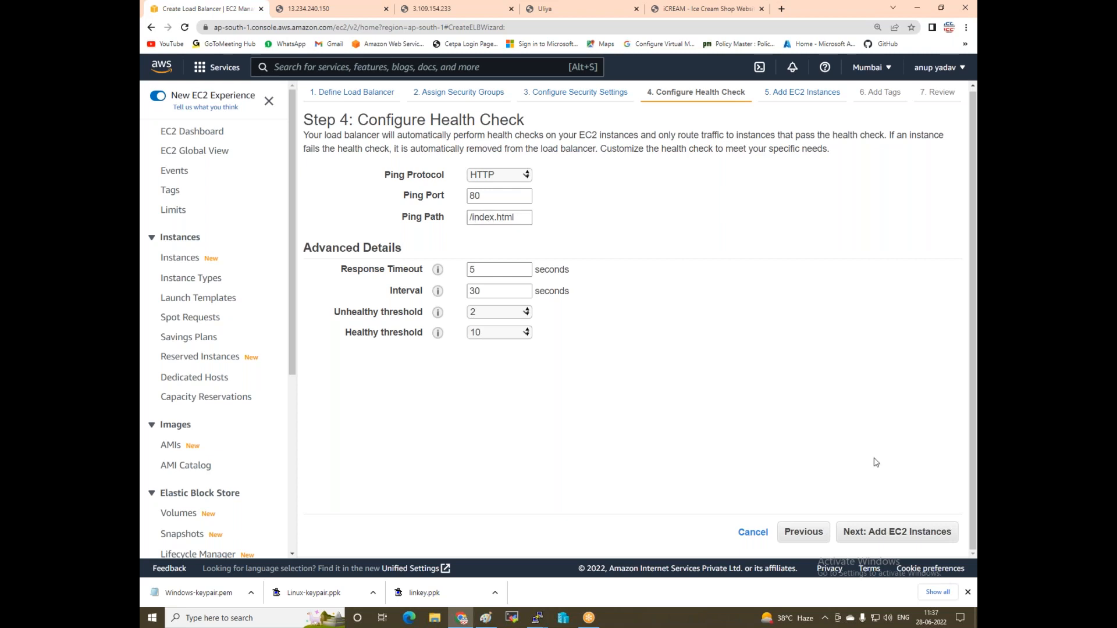
left_click(848, 535)
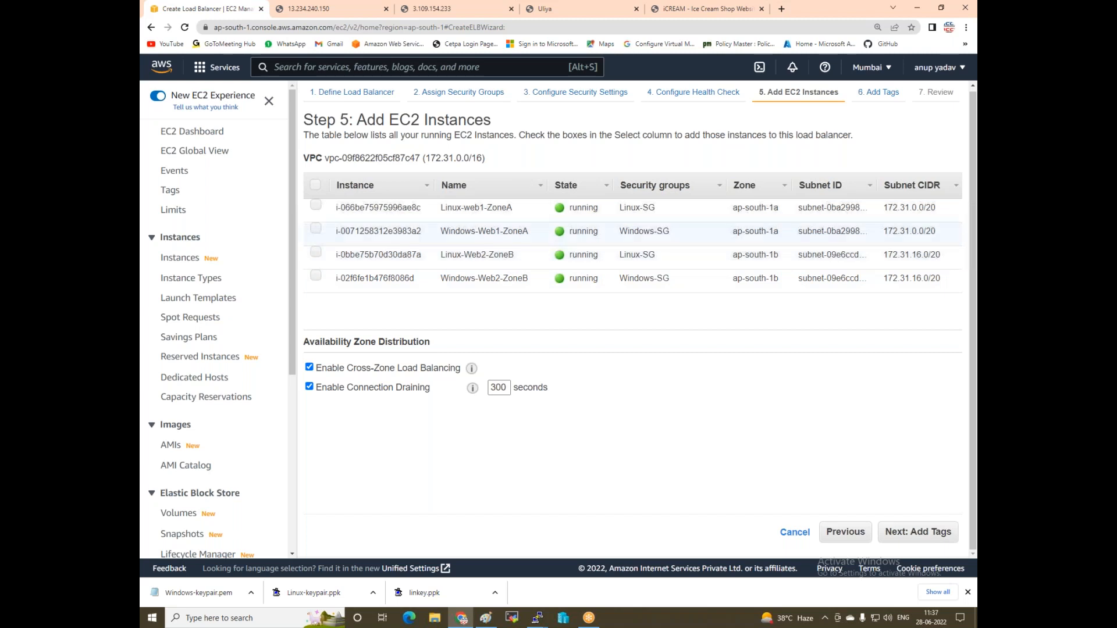
- Select the instances Linux-web1-ZoneA and Linux-Web2-ZoneB and set connection draining to 100 seconds
left_click(318, 207)
left_click(316, 255)
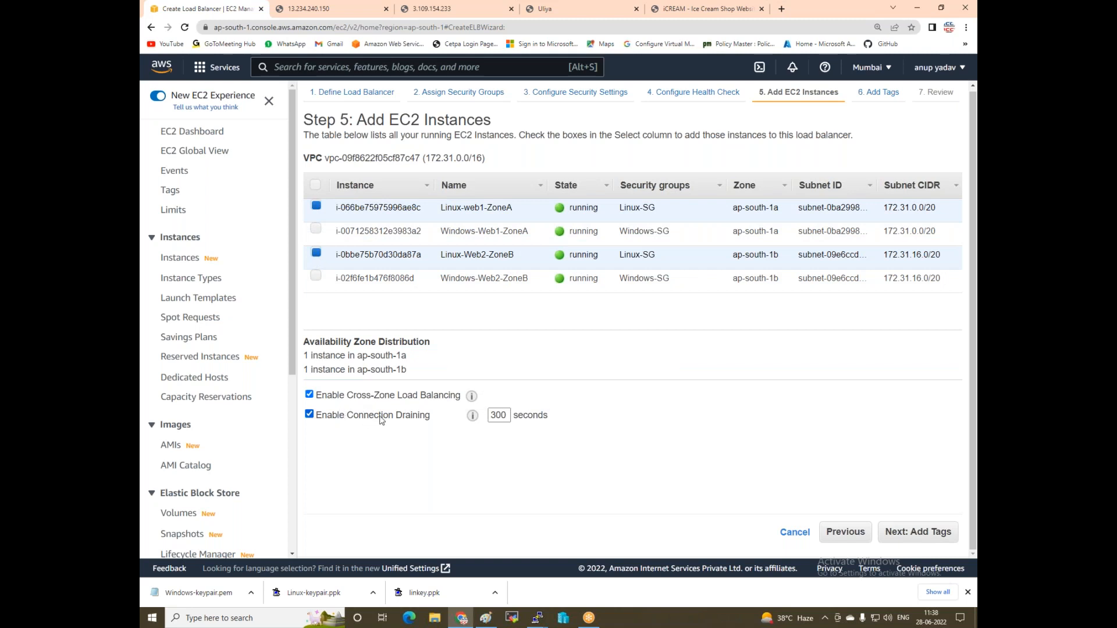
left_click_drag(508, 415, 465, 409)
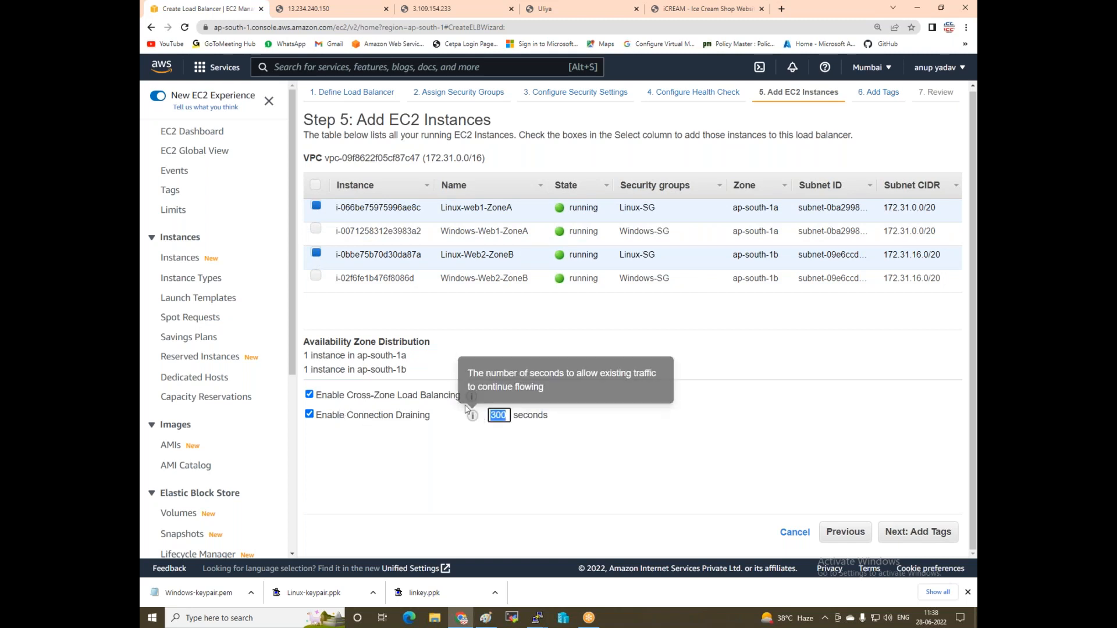
type("100")
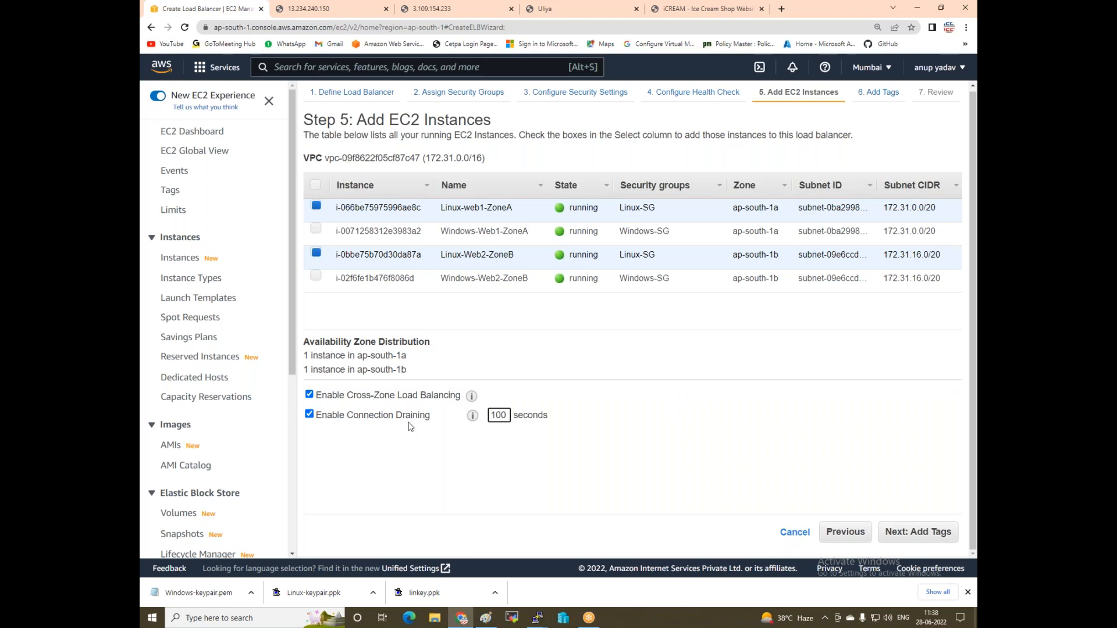
mouse_move(472, 415)
- Create the linux-lb load balancer without tags and close its creation status page
left_click(898, 538)
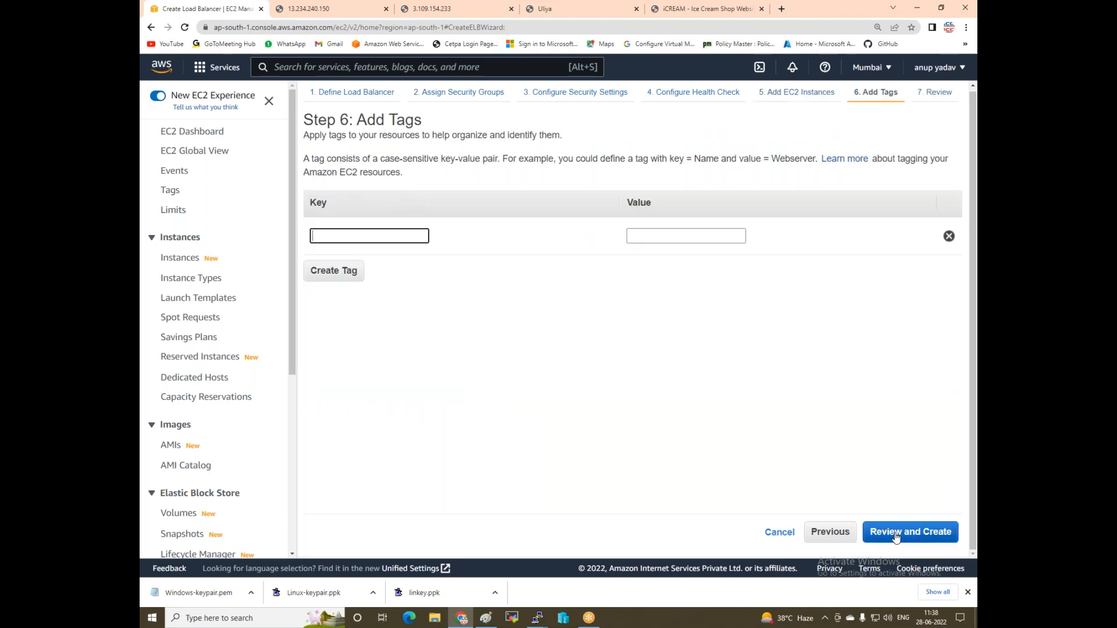
left_click(899, 538)
left_click(926, 536)
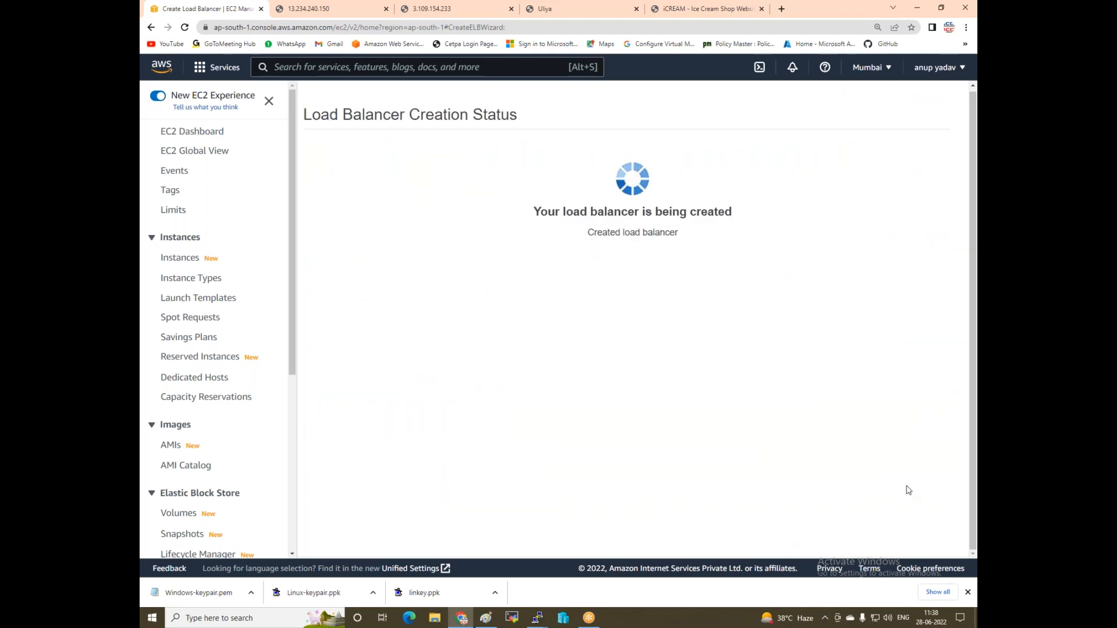
left_click(935, 248)
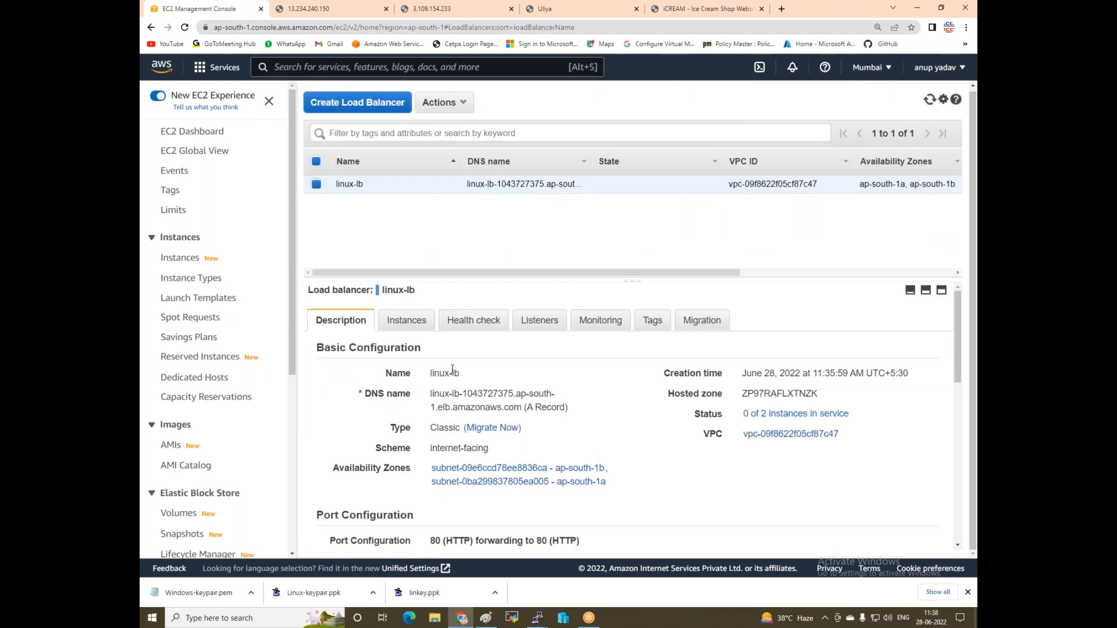
- Start creating another load balancer of the previous-generation Classic Load Balancer type
left_click(353, 104)
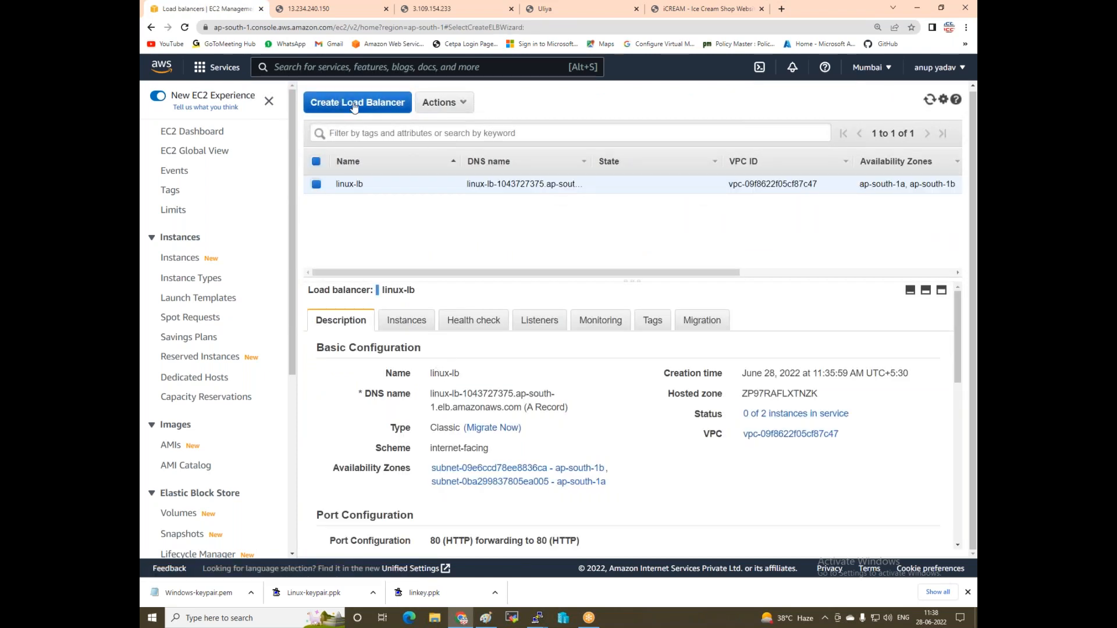
scroll(350, 452, "down", 5)
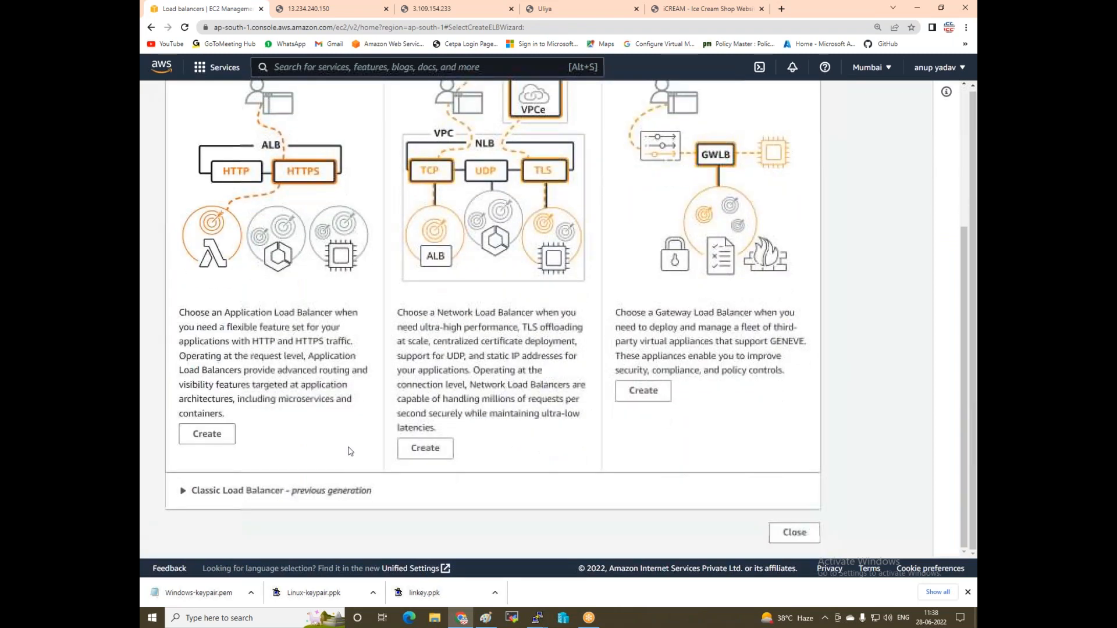
scroll(351, 451, "up", 5)
scroll(416, 310, "down", 5)
left_click(183, 492)
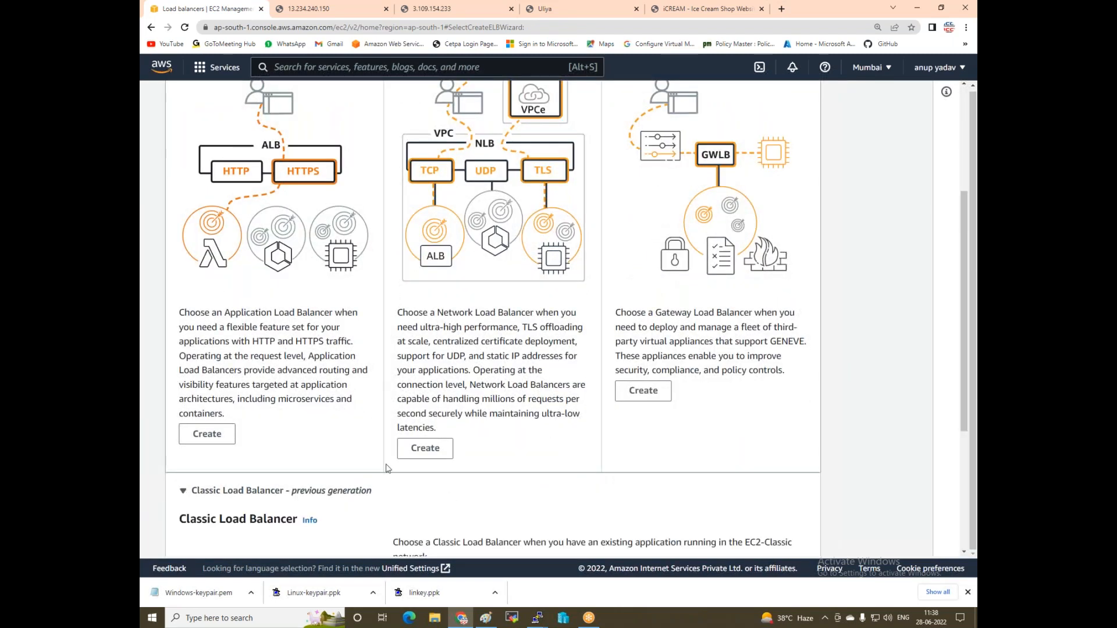
scroll(387, 468, "down", 3)
left_click(419, 465)
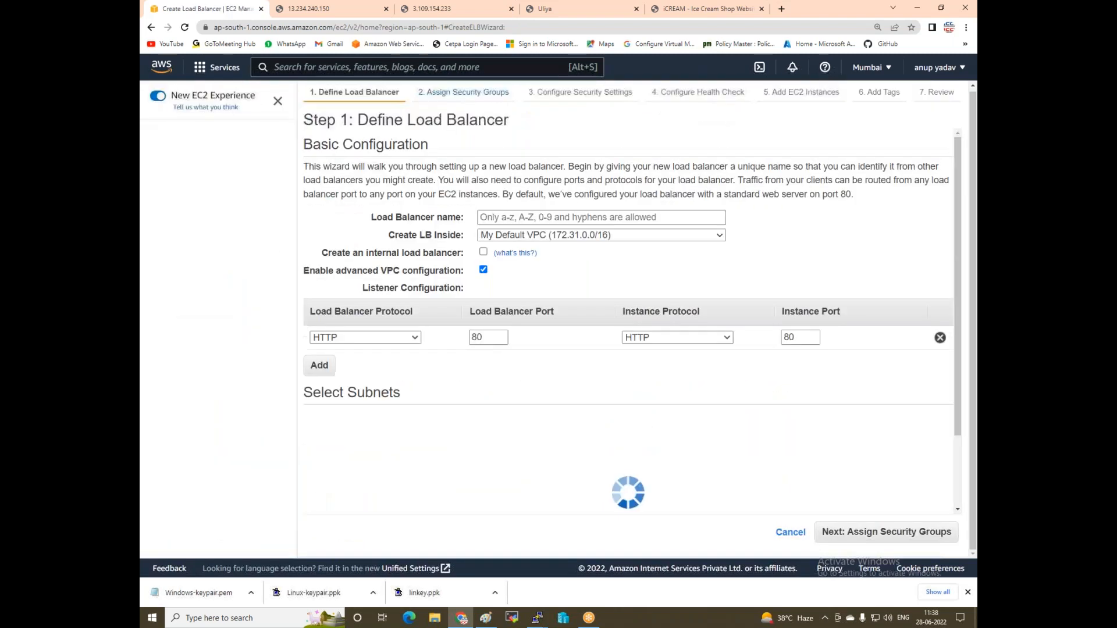
- Name the load balancer windows-lb, add the zoneb subnet in ap-south-1b, and continue to security group assignment
left_click(533, 221)
type("windows-lb")
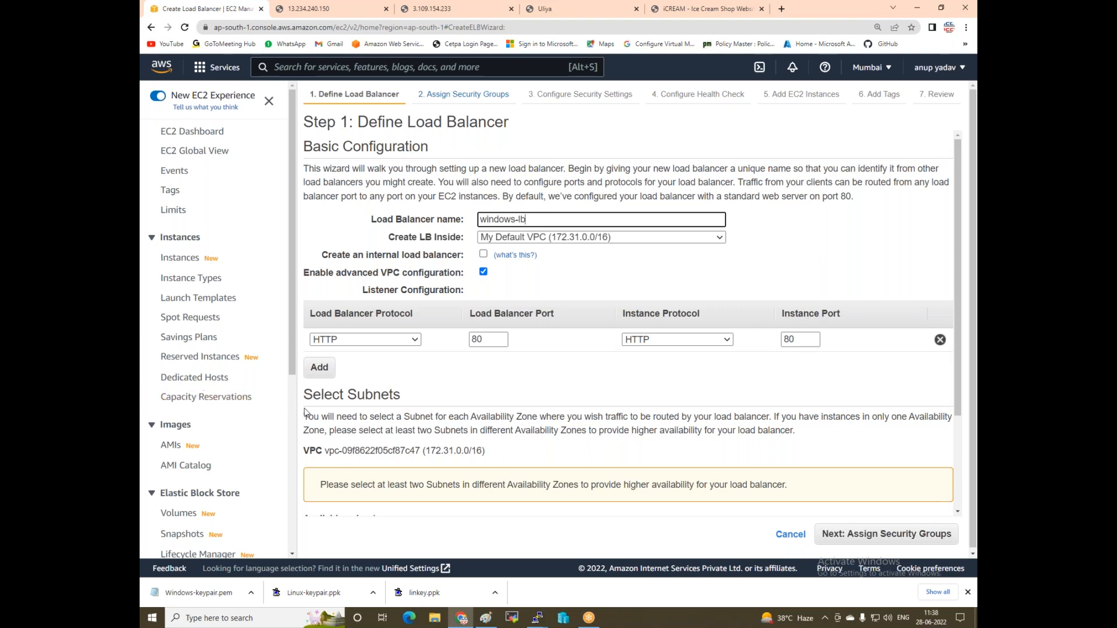
scroll(306, 413, "down", 2)
left_click(316, 447)
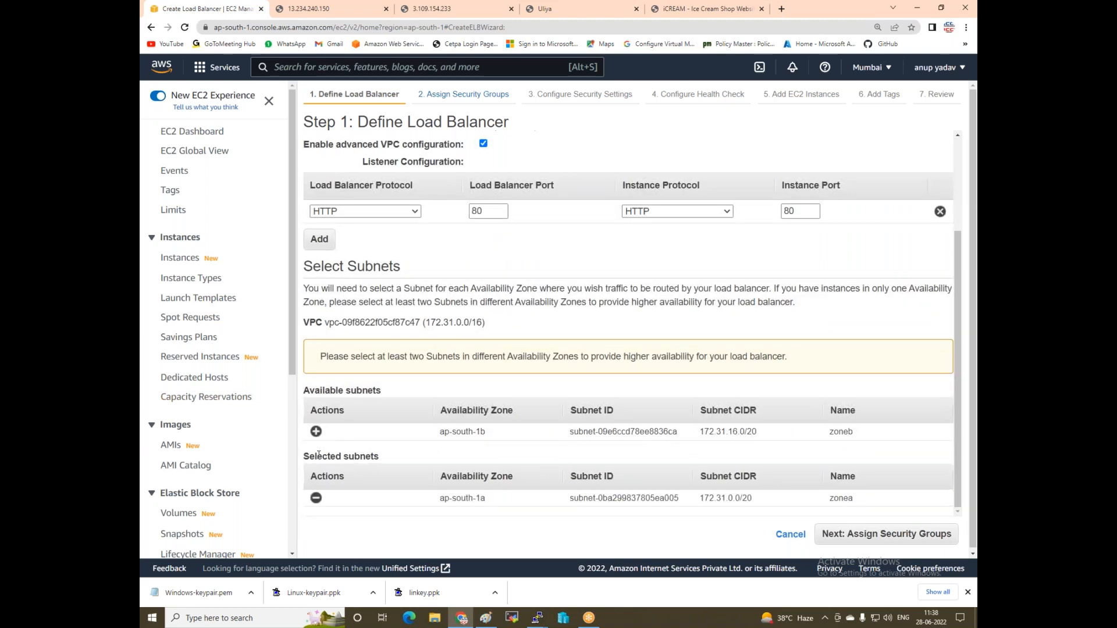
left_click(316, 431)
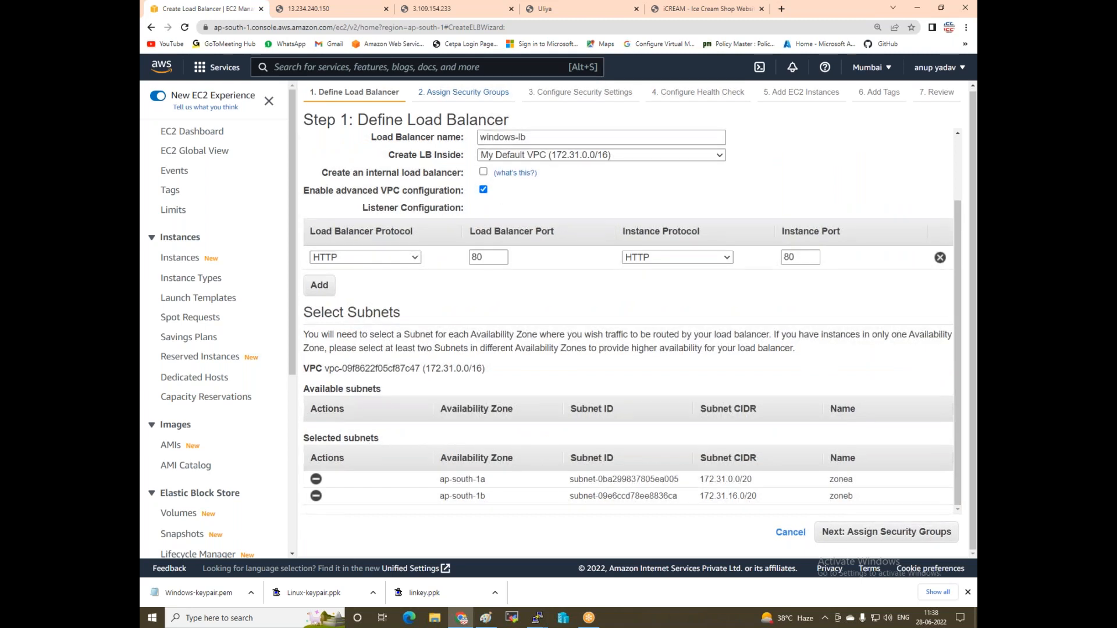
left_click(838, 532)
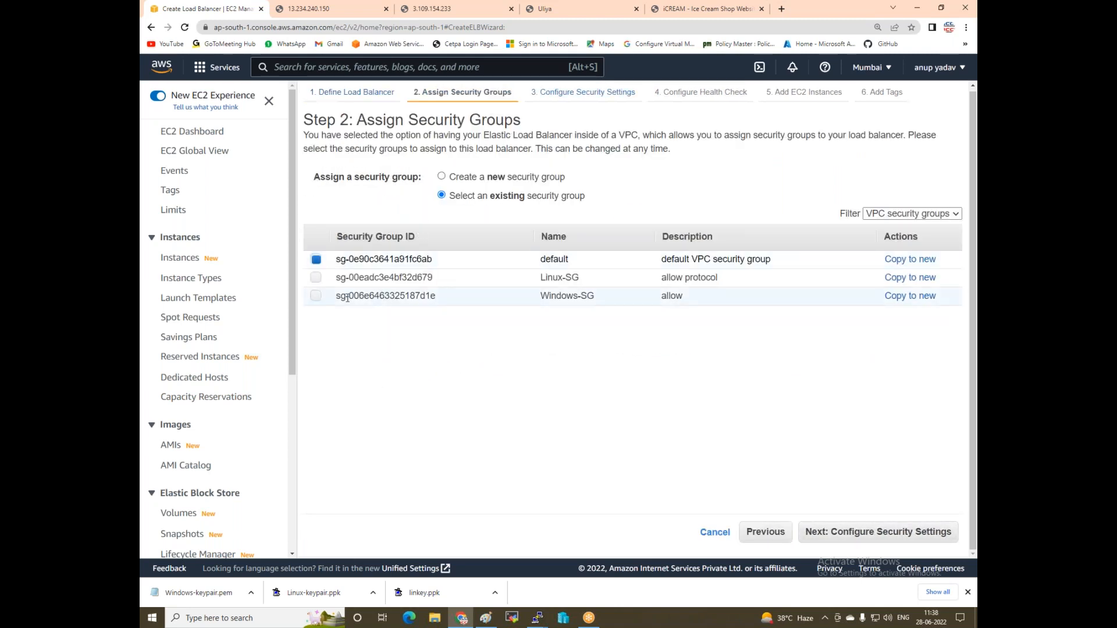
- Add the existing Windows-SG security group to the load balancer and continue past the security settings to the health check
left_click(317, 297)
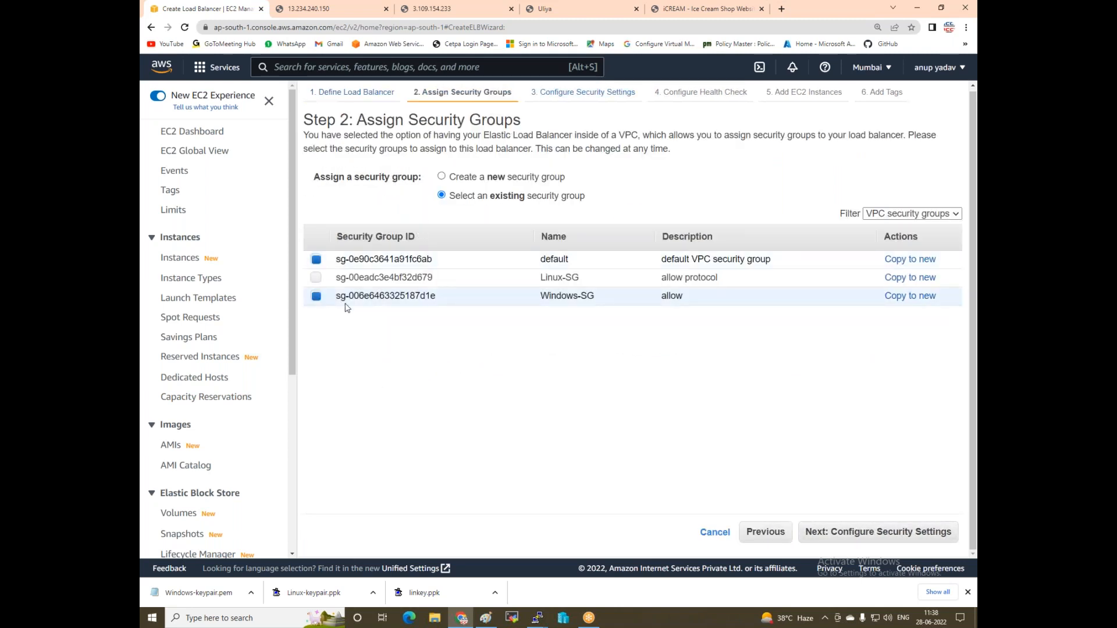
left_click(820, 541)
left_click(836, 542)
- Set the health check ping path to / and continue to instance selection
left_click(517, 217)
key("BackSpace")
key("BackSpace")
key("BackSpace")
key("BackSpace")
key("BackSpace")
key("BackSpace")
key("BackSpace")
key("BackSpace")
key("BackSpace")
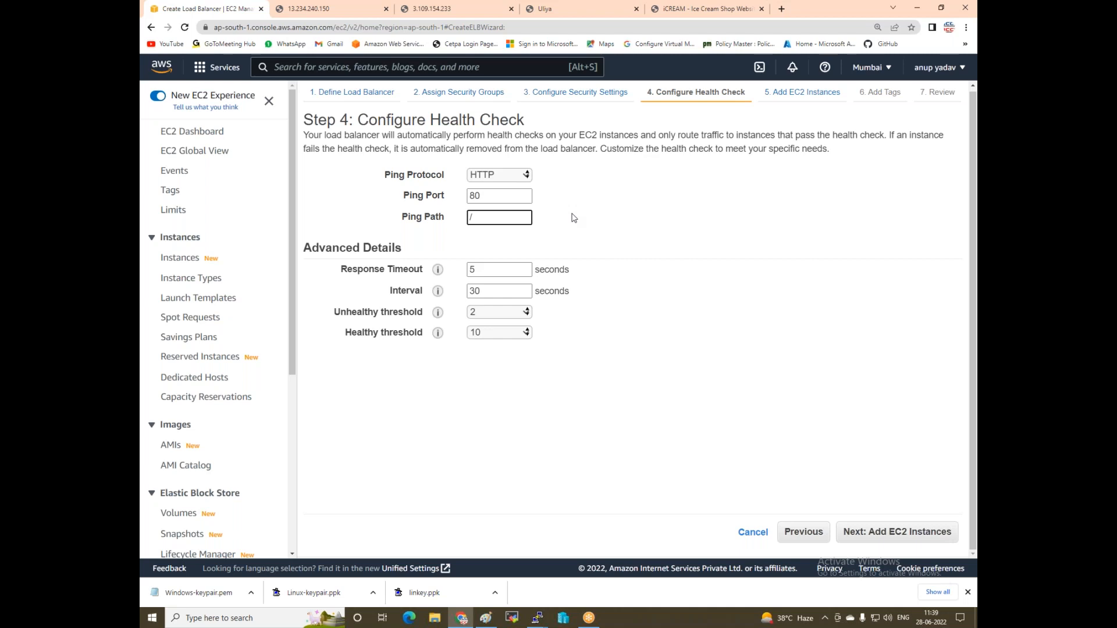
left_click(873, 538)
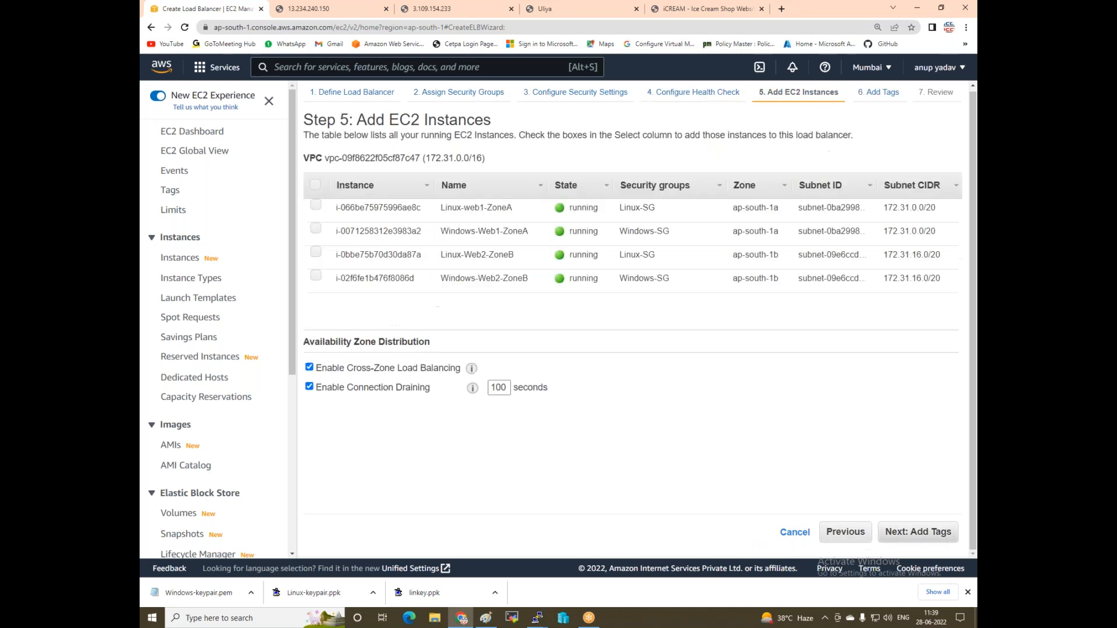
- Select the instances Windows-Web1-ZoneA and Windows-Web2-ZoneB and continue to the tags step
left_click(316, 229)
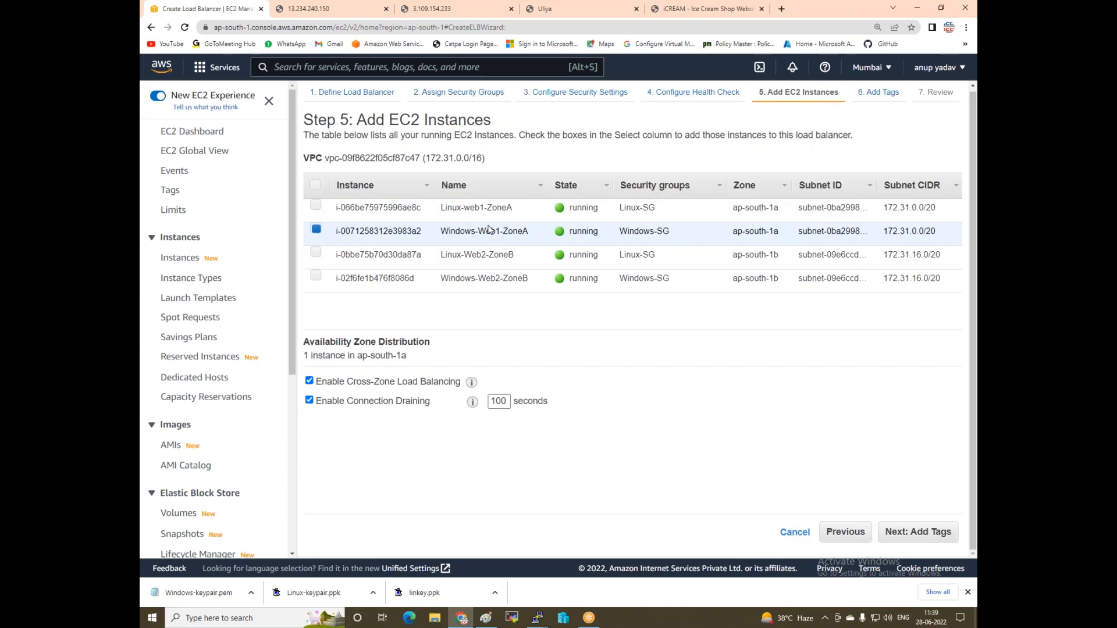
left_click(318, 276)
left_click(899, 536)
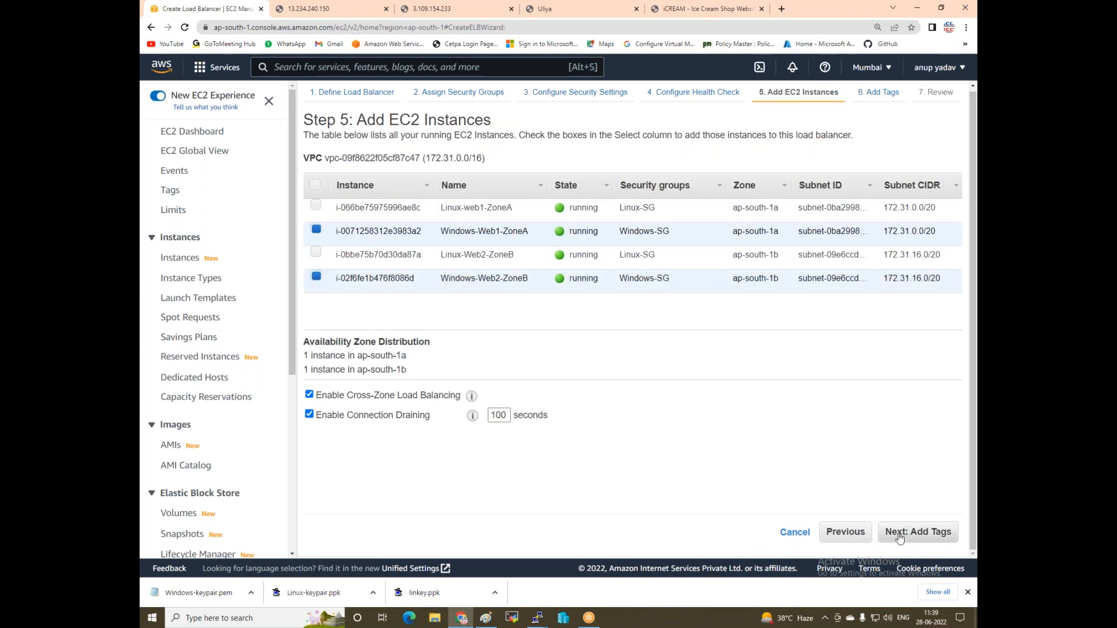
- Create the windows-lb load balancer without tags and close its creation status page
left_click(899, 536)
left_click(936, 531)
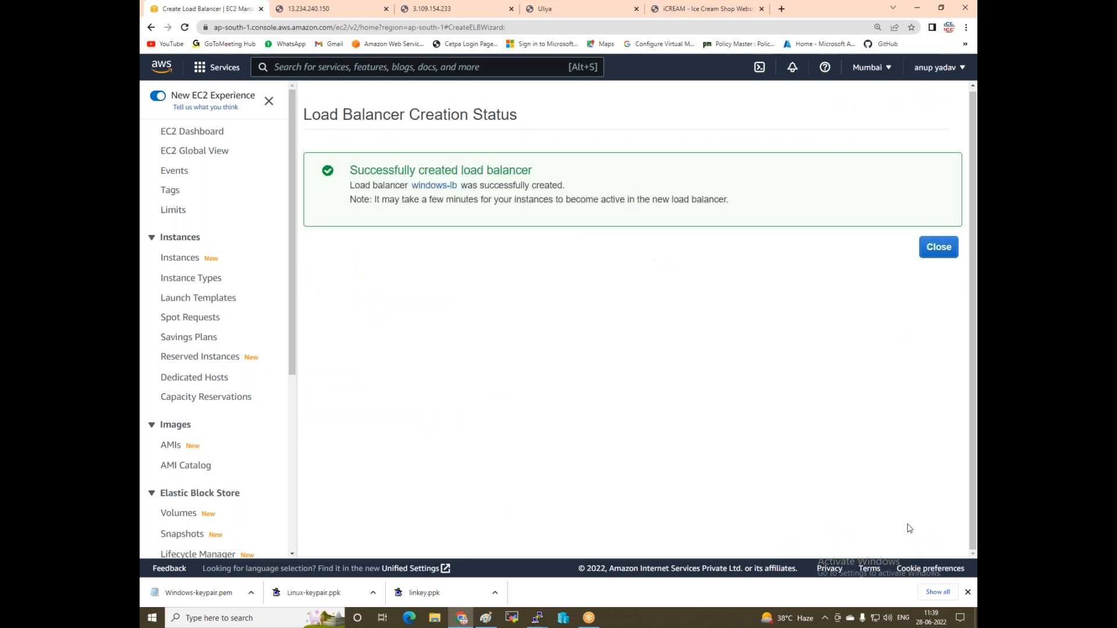
left_click(935, 247)
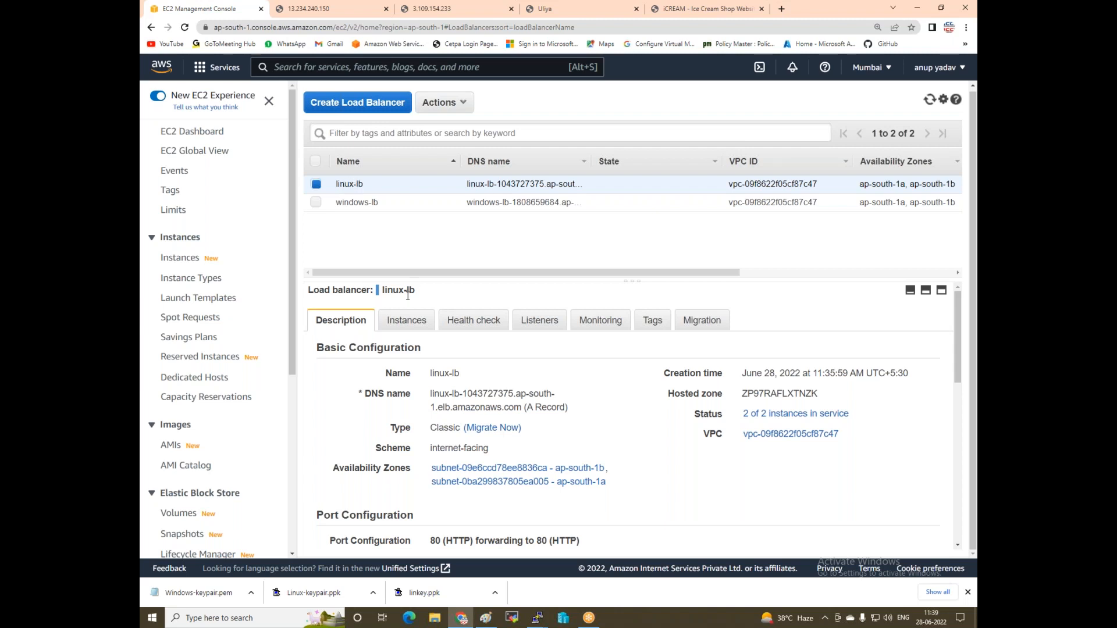
- Check the registered instances and availability zones of linux-lb for their service status
left_click(406, 320)
scroll(372, 302, "down", 1)
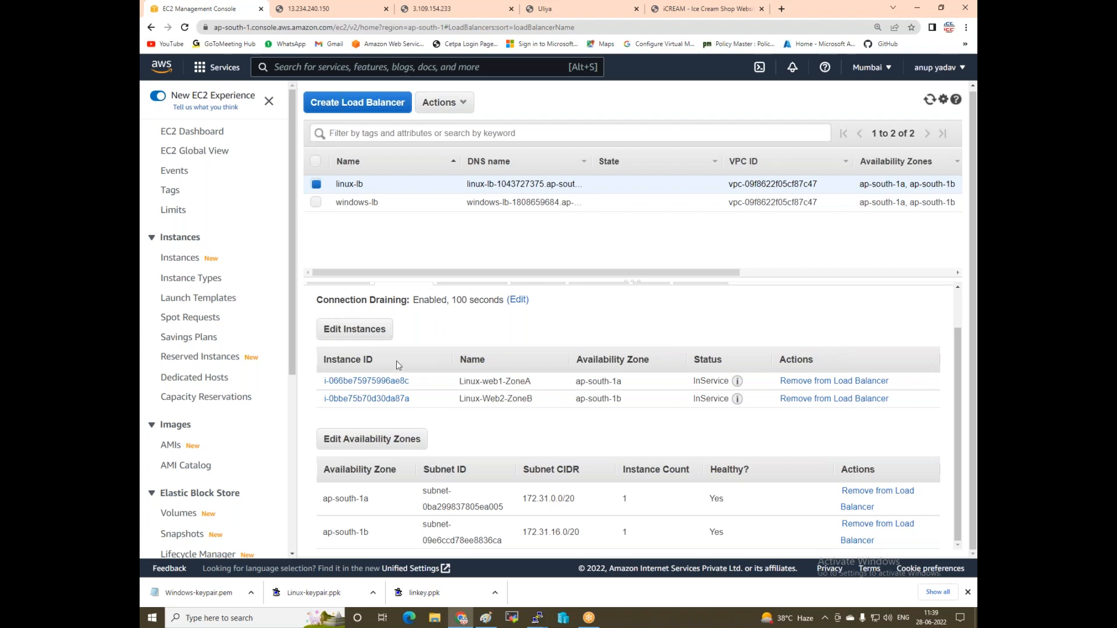
scroll(398, 365, "up", 2)
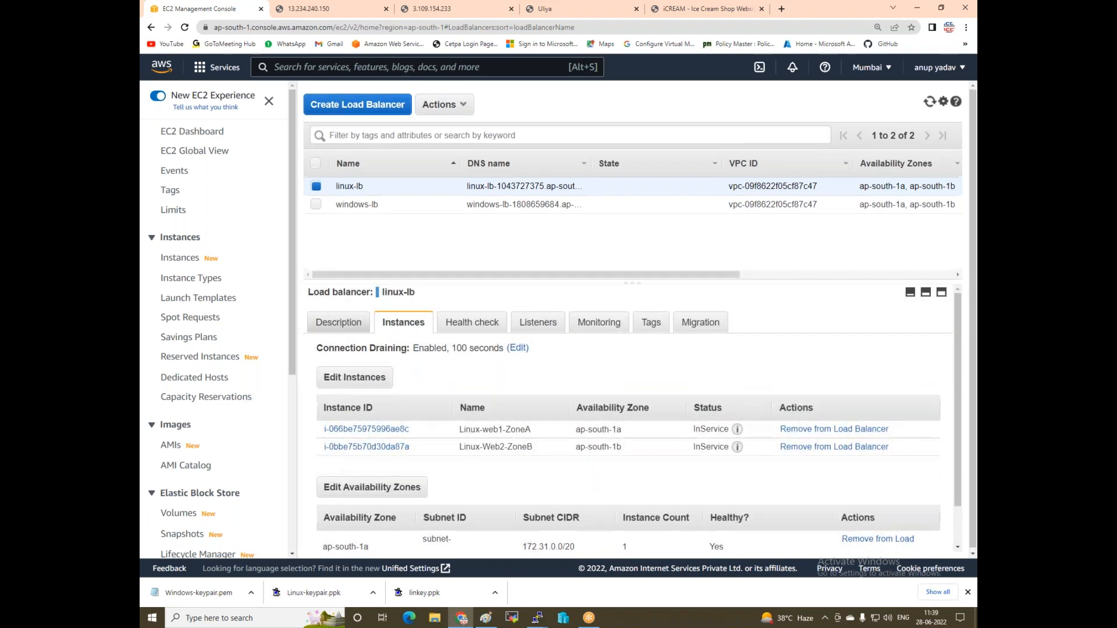
- Copy the DNS name of linux-lb from its description
left_click(338, 324)
left_click_drag(429, 400, 521, 410)
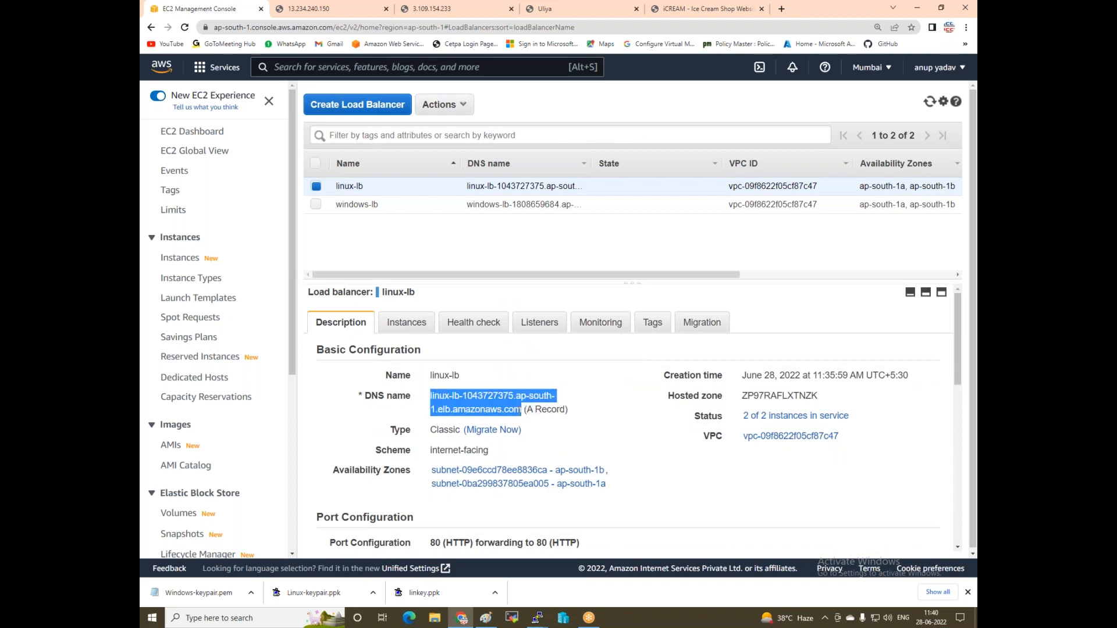
right_click(478, 409)
left_click(504, 419)
- Close the four browser tabs showing the individual web servers' pages
left_click(636, 9)
left_click(635, 9)
left_click(512, 9)
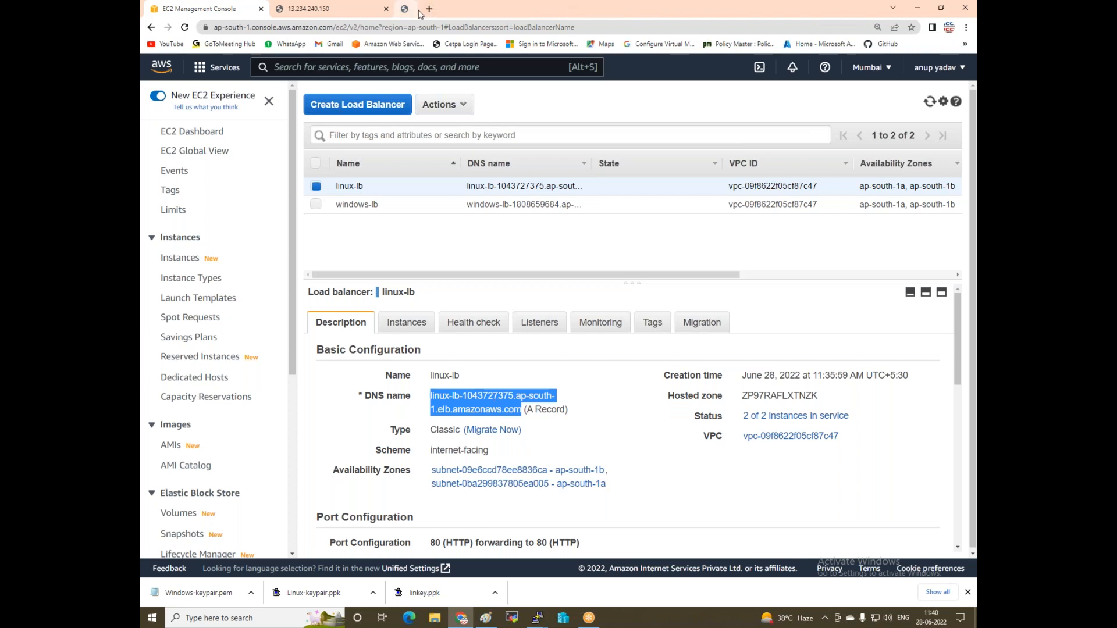
left_click(386, 9)
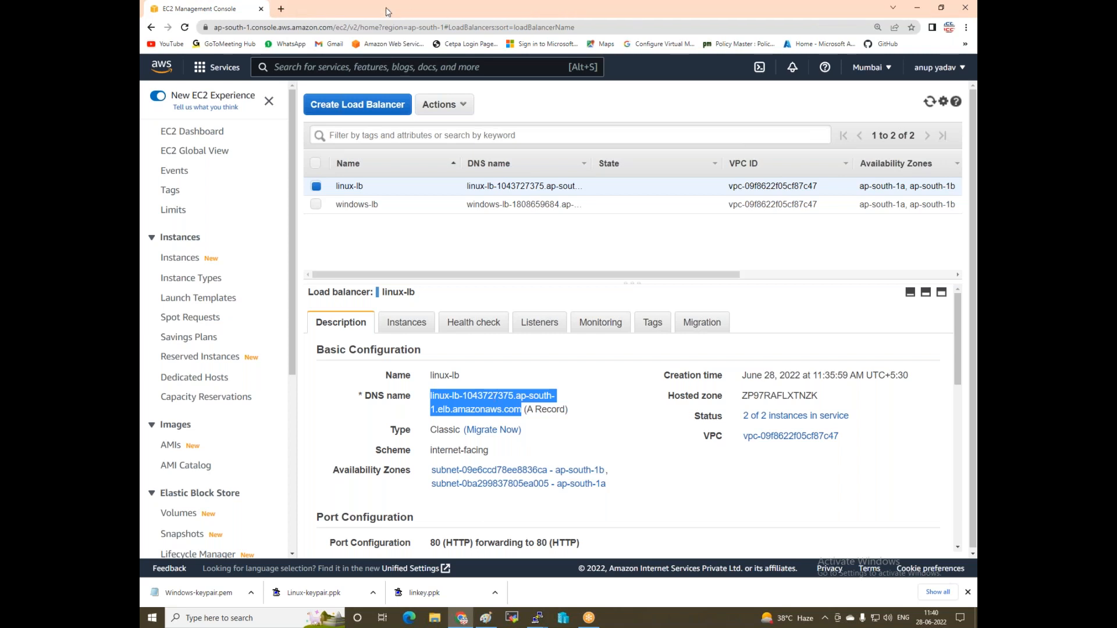
- Open the copied linux-lb DNS address in a new browser tab and reload it several times to test load balancing
left_click(281, 10)
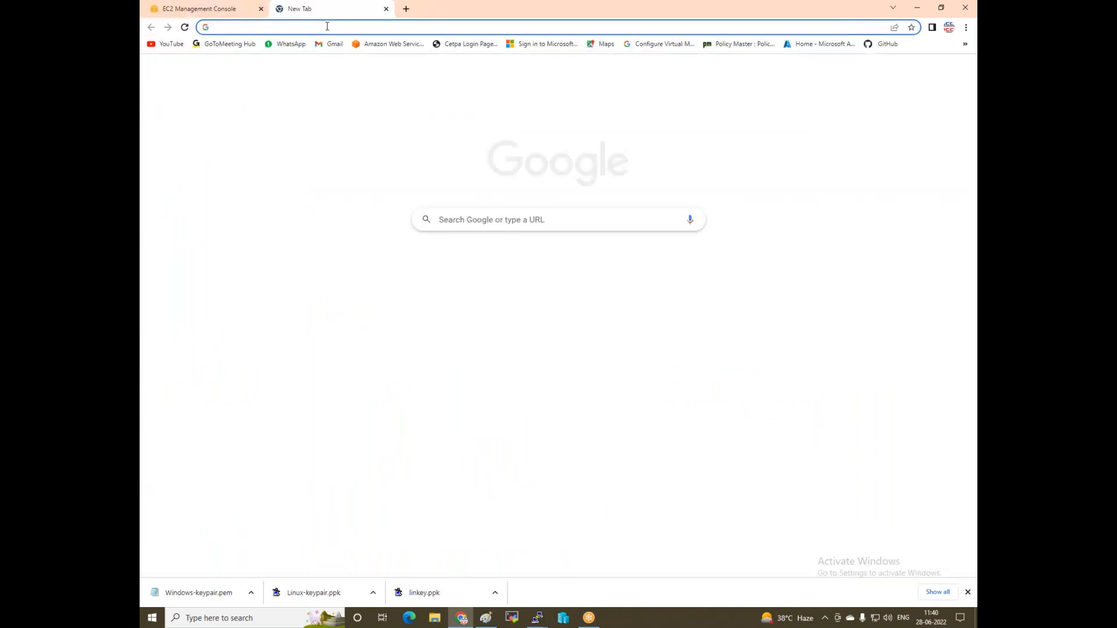
key("ctrl+v")
key("Return")
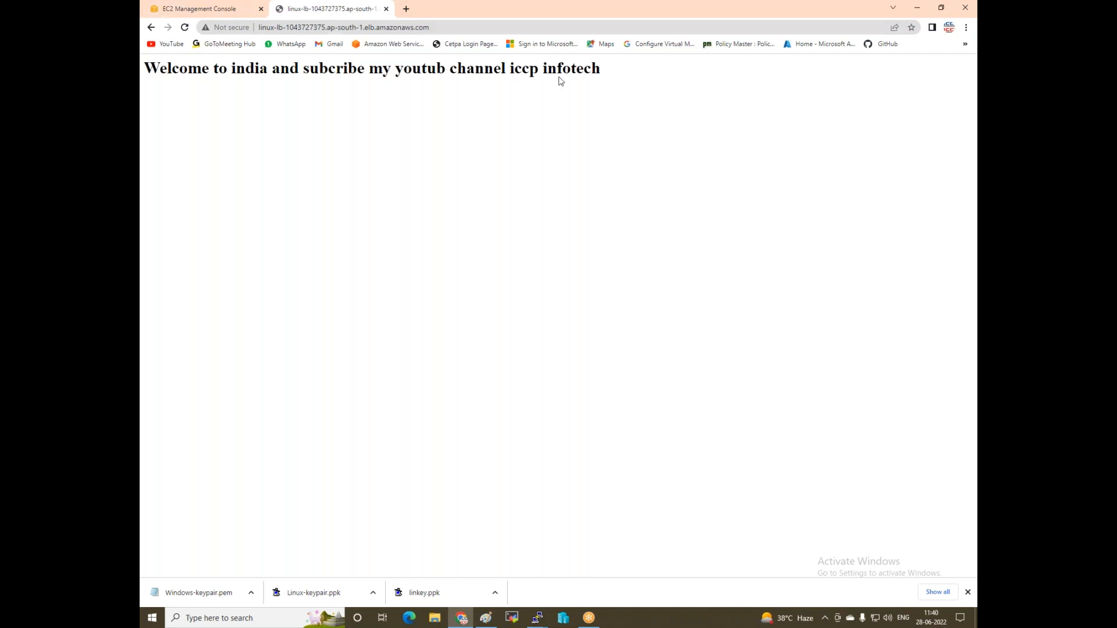
left_click(184, 28)
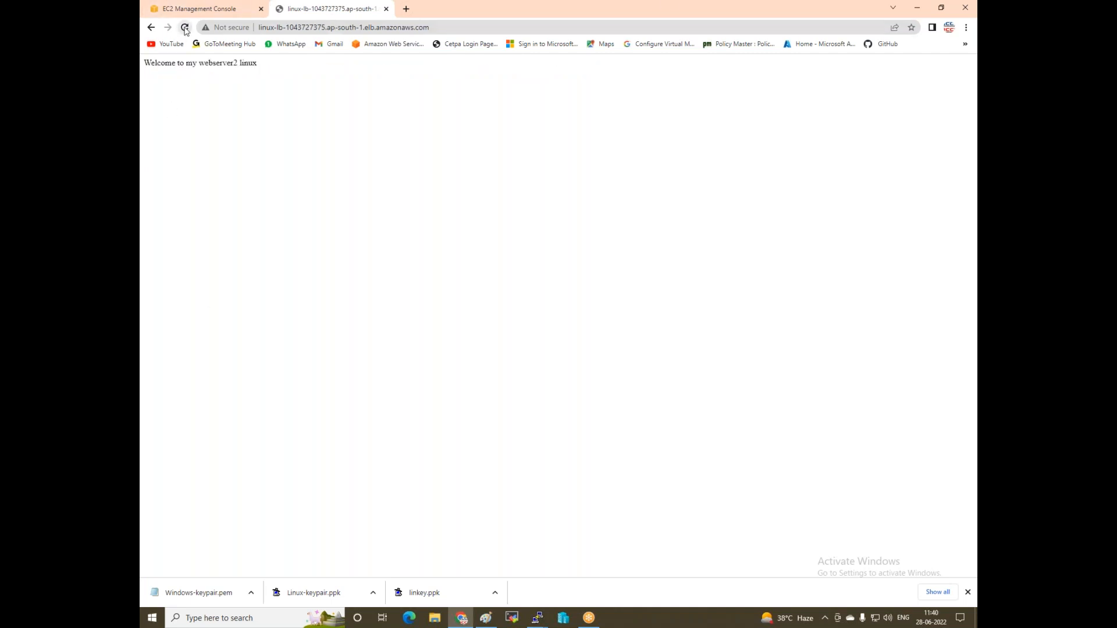
left_click(184, 28)
left_click(185, 27)
- Return to the EC2 load balancer list, select only windows-lb, and copy its DNS name
left_click(175, 9)
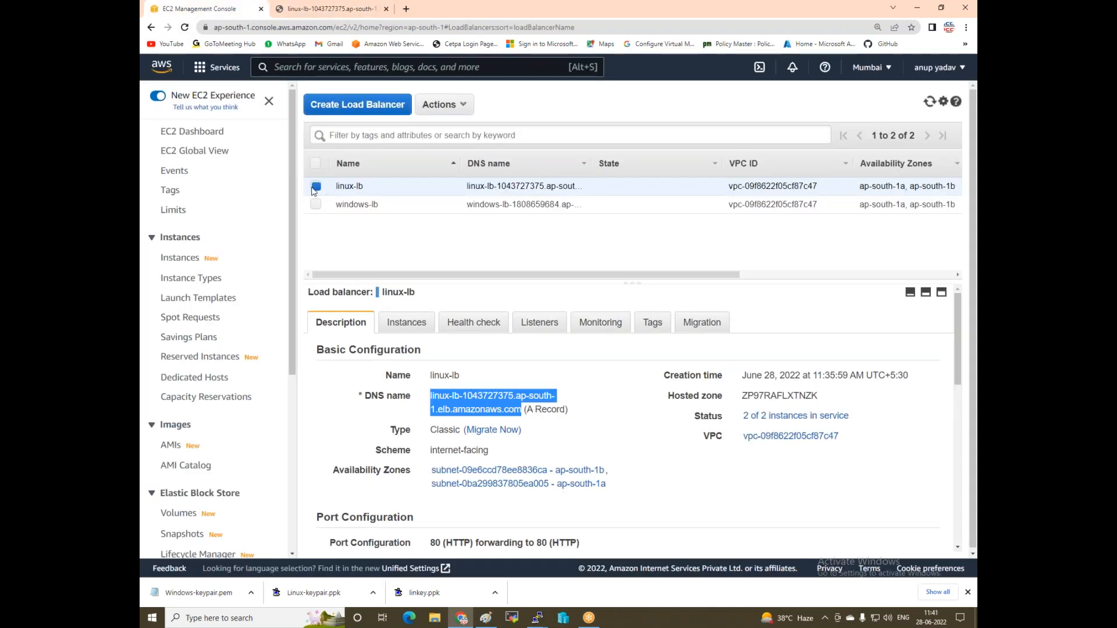
left_click(316, 187)
left_click(316, 205)
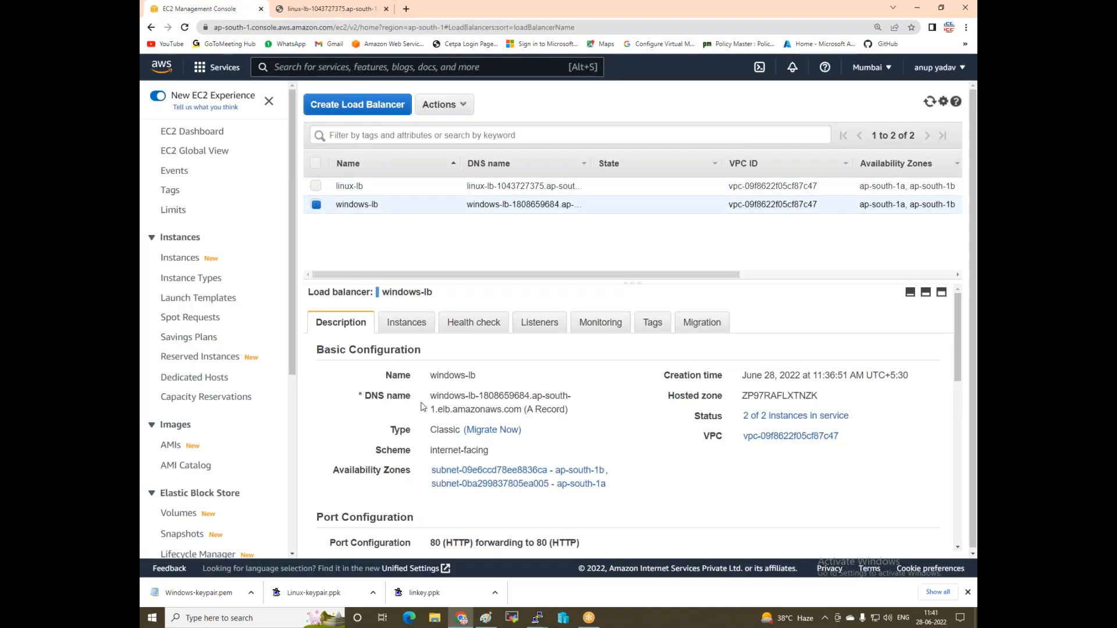
left_click_drag(430, 396, 523, 412)
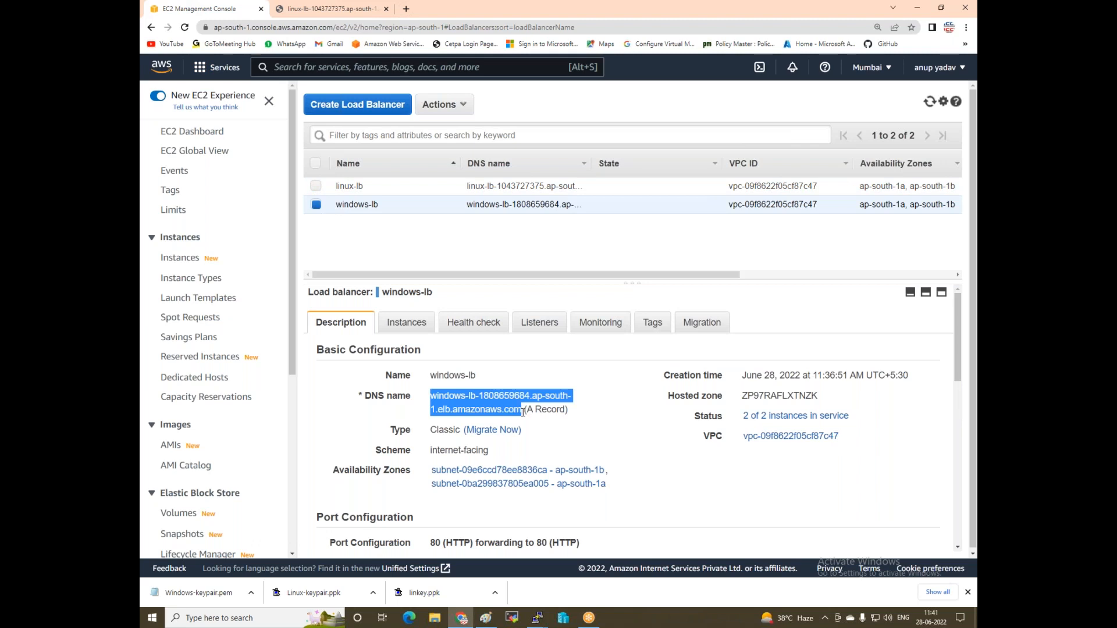
right_click(477, 394)
left_click(521, 406)
- Open the copied windows-lb DNS address in a new browser tab
left_click(338, 8)
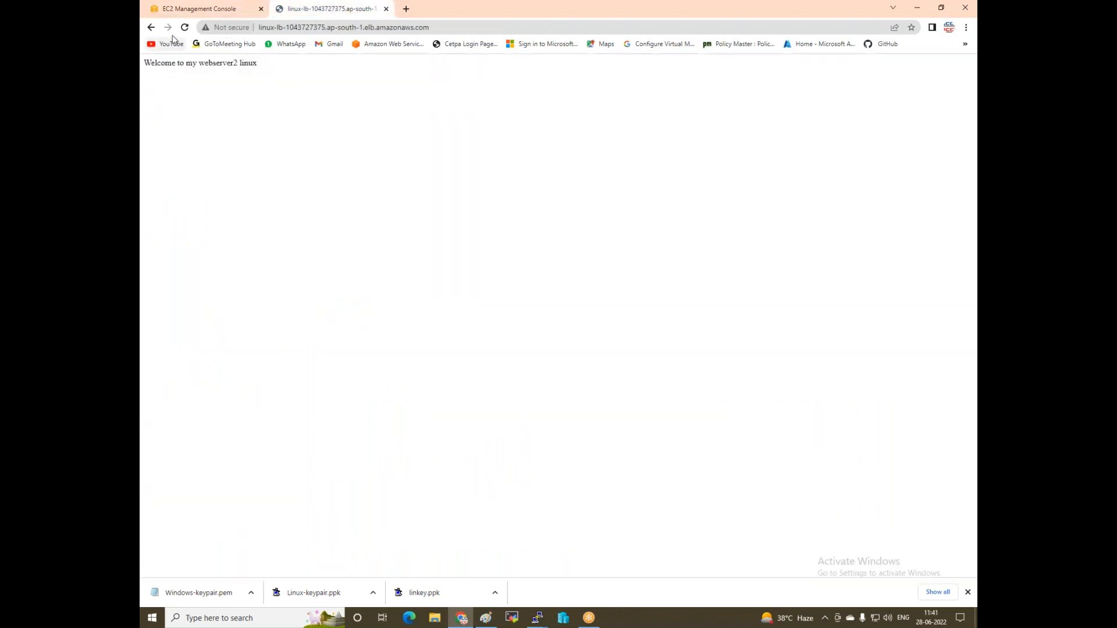
left_click(406, 9)
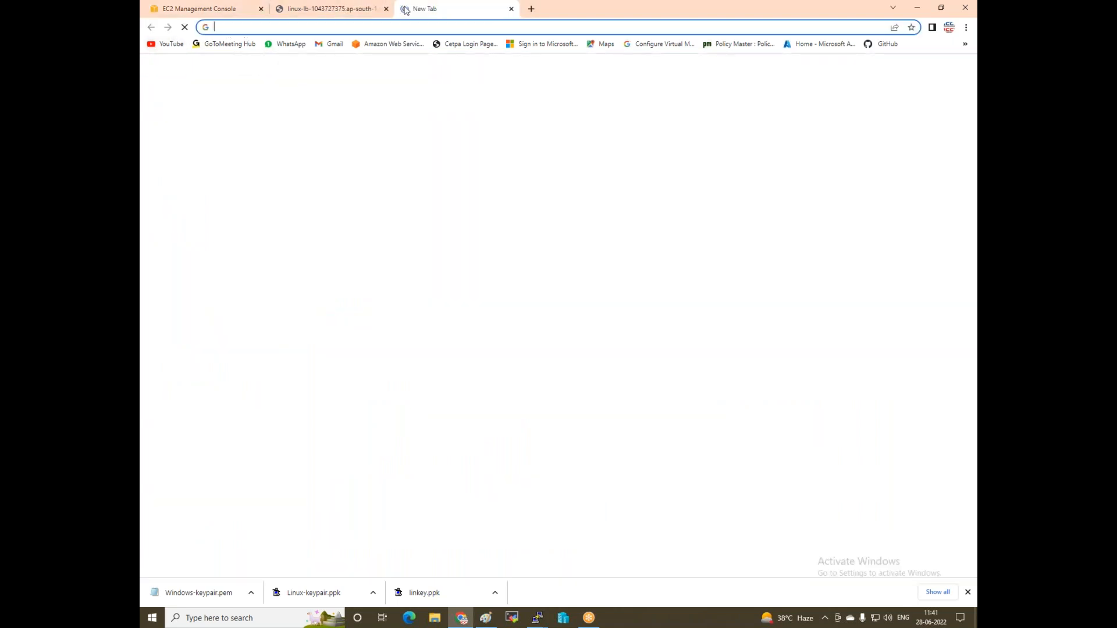
key("ctrl+v")
key("Return")
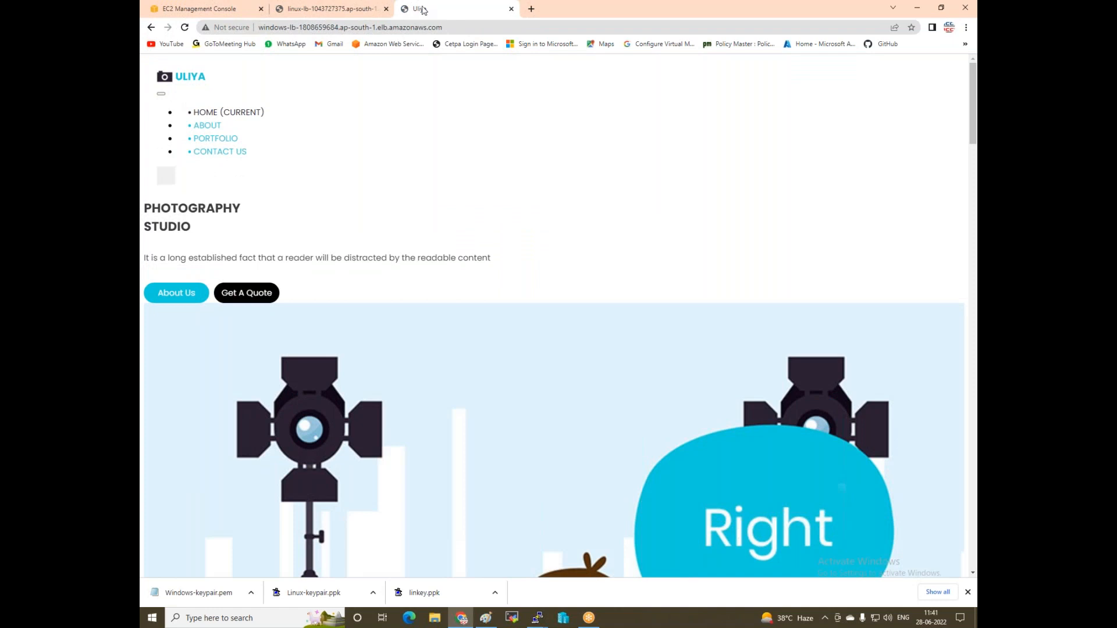
- Look through the website served by windows-lb and reload it to test switching between the Windows servers
scroll(327, 205, "down", 3)
scroll(326, 201, "down", 1)
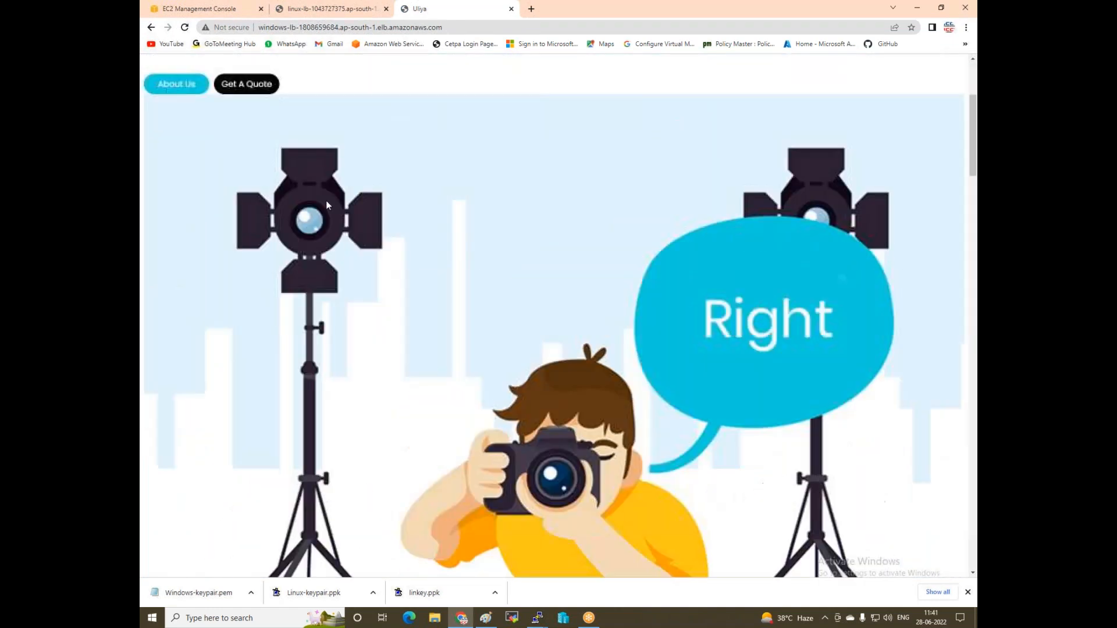
scroll(327, 201, "up", 3)
left_click(187, 28)
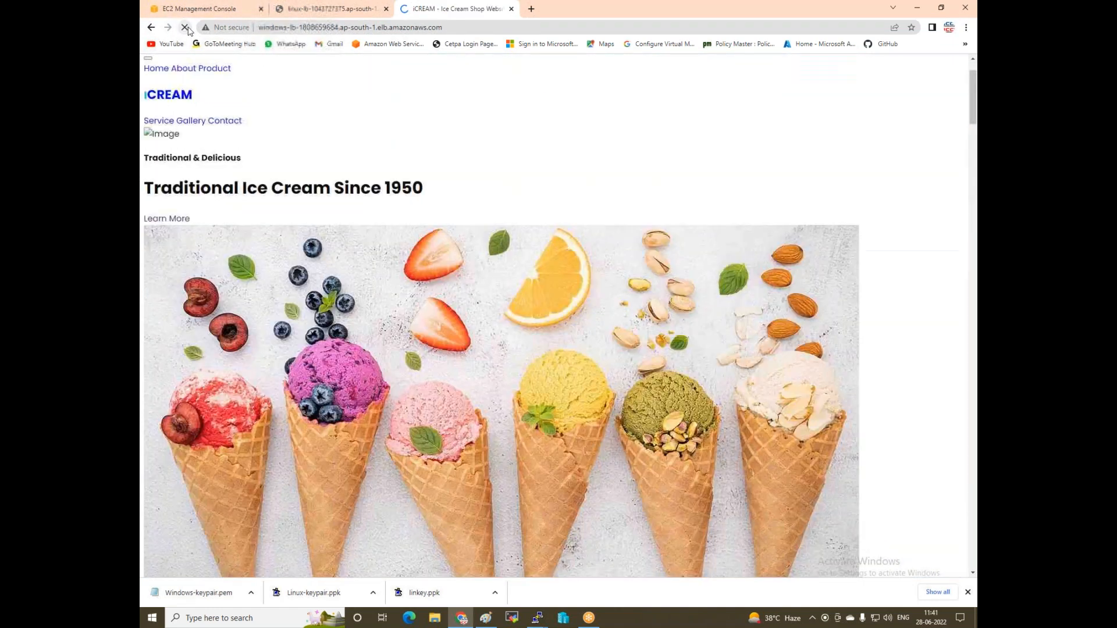